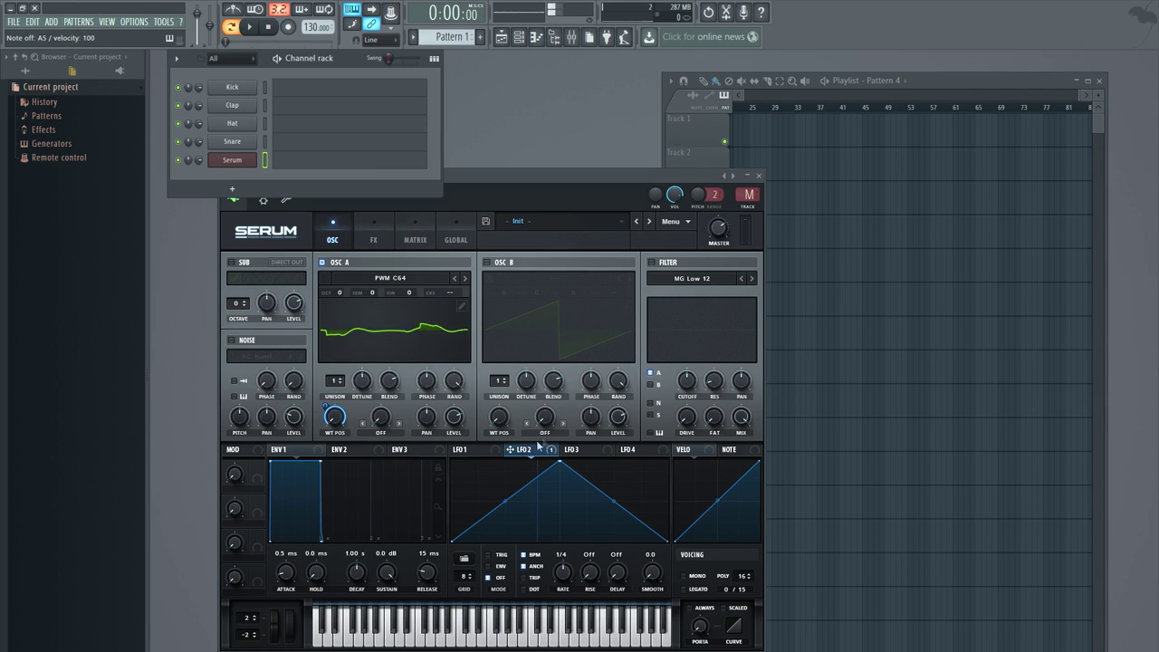
Step: Set LFO 2's rate to 2 bar and audition the wavetable movement with repeated A5 notes
key("n")
key("n")
key("n")
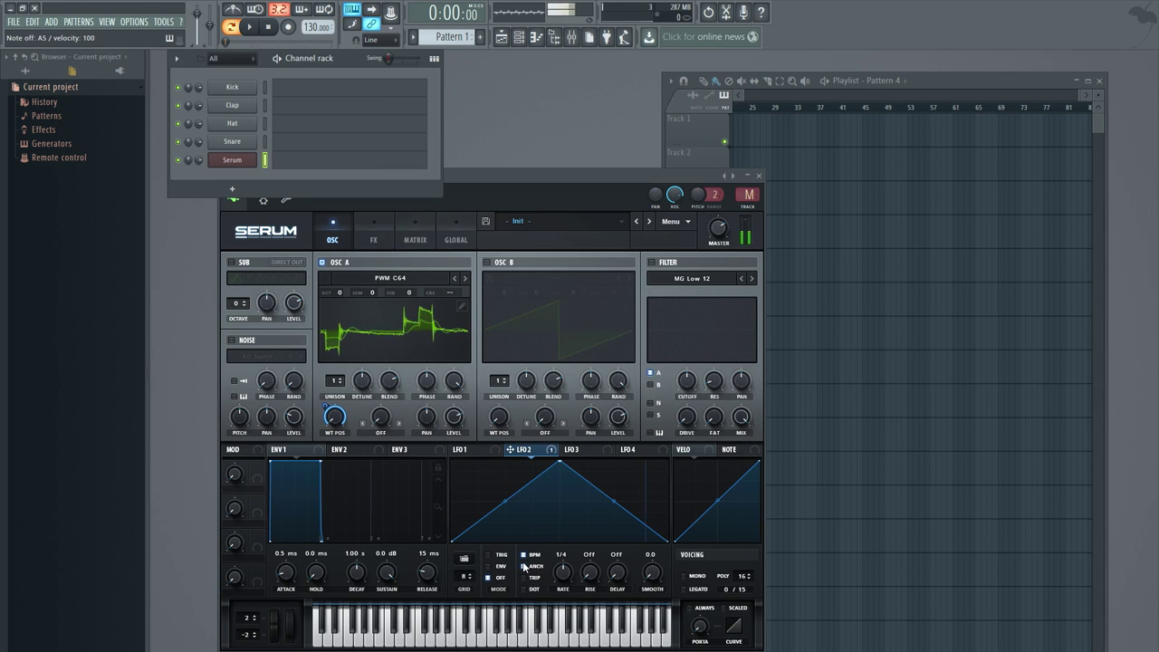
left_click_drag(563, 570, 567, 561)
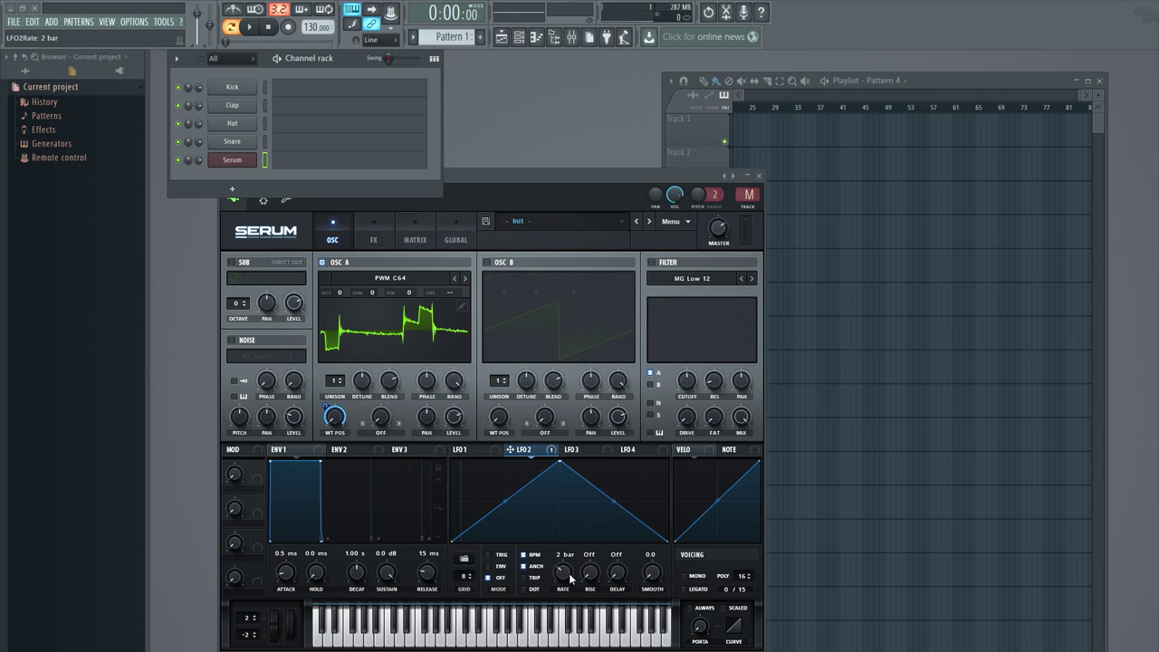
key("n")
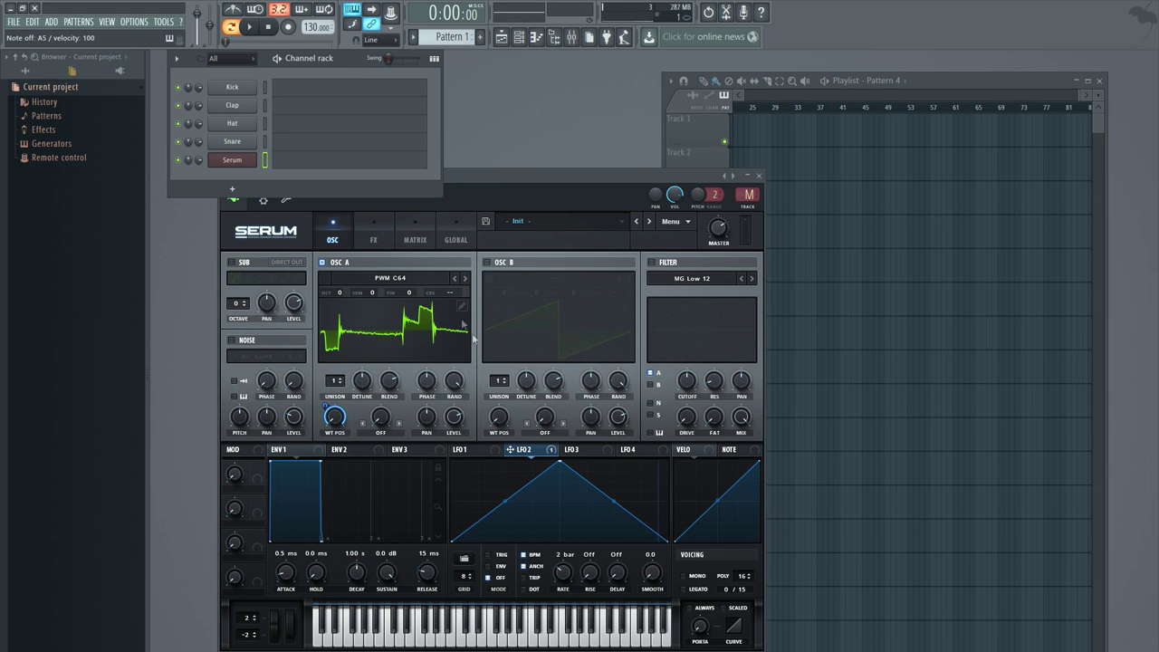
Step: Switch Osc A's wavetable to PWM DS and audition it with test notes
left_click(466, 279)
key("n")
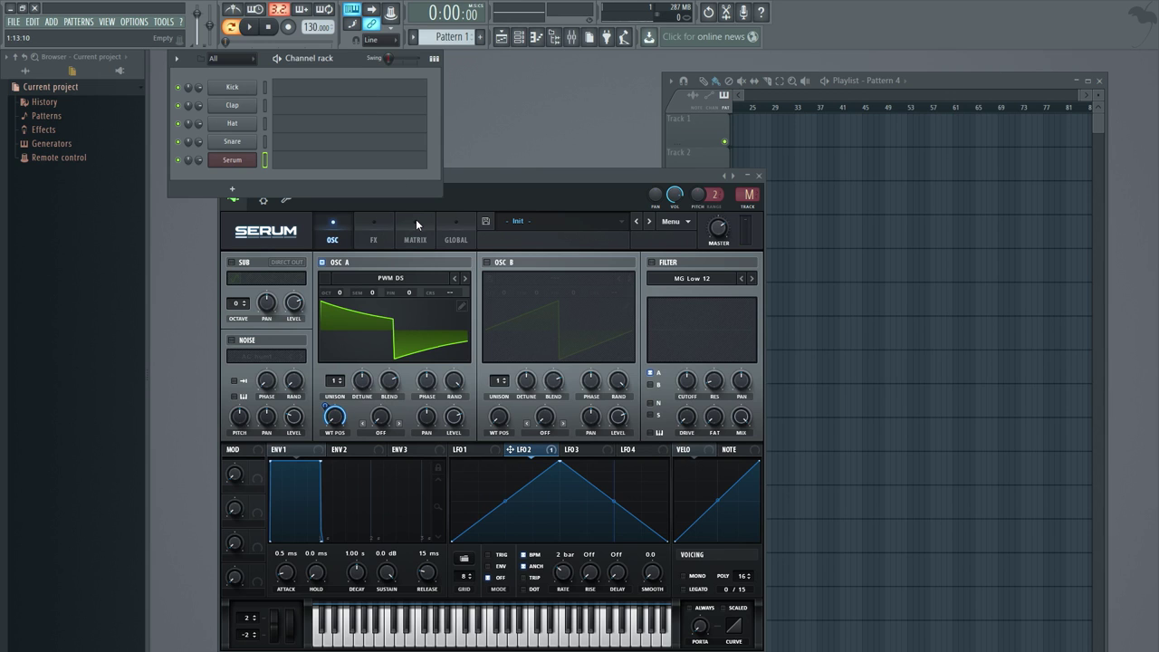
key("n")
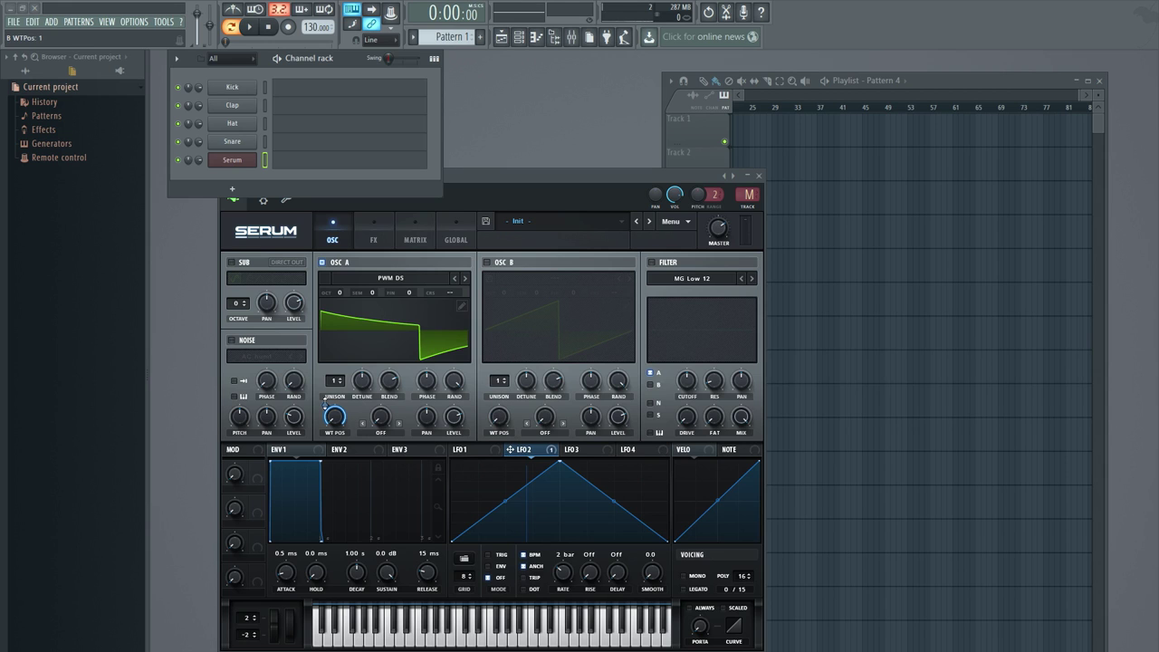
Step: Adjust Osc A's wavetable position and reduce its LFO 2 modulation depth, auditioning a note after each change
left_click_drag(331, 417, 343, 402)
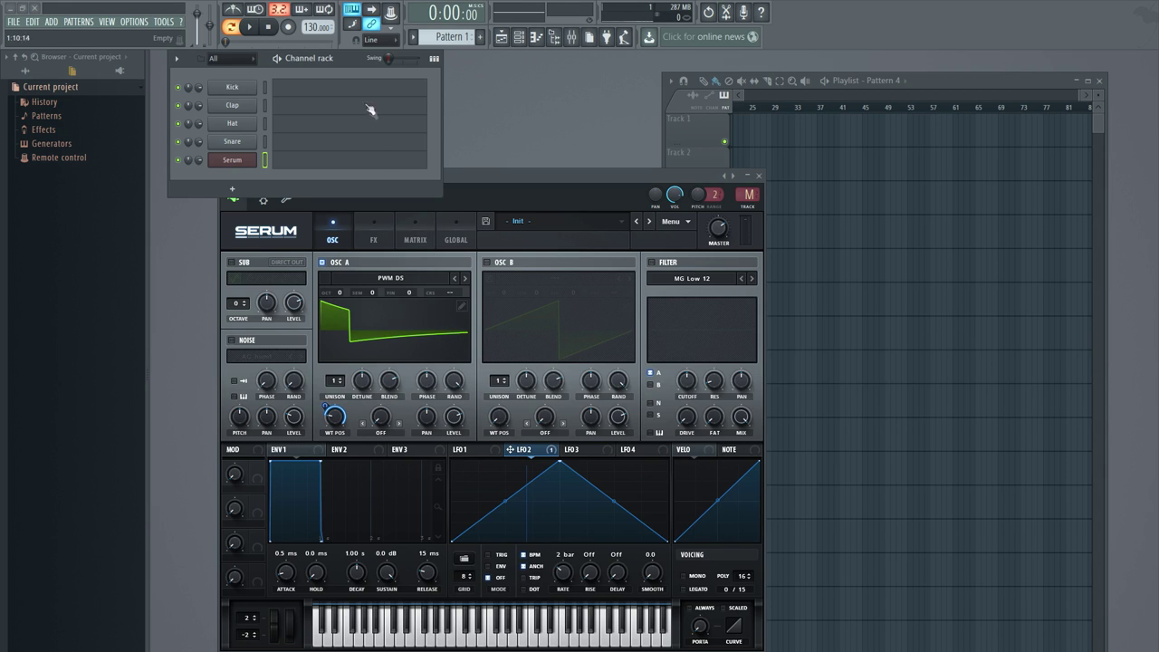
key("n")
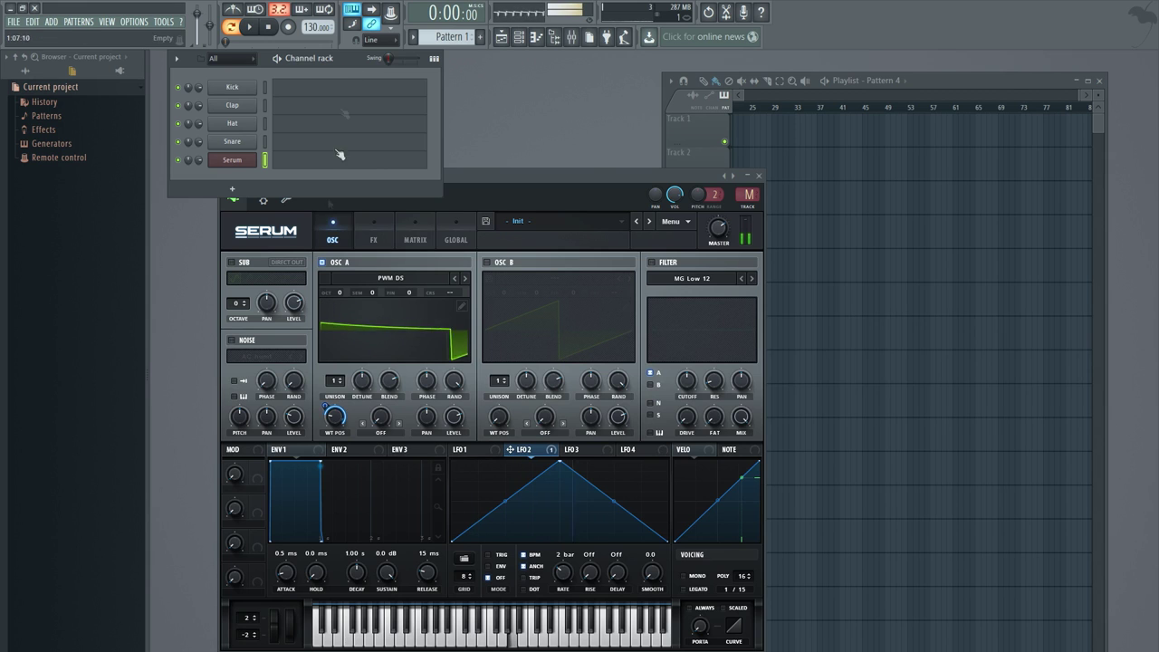
left_click_drag(325, 406, 328, 418)
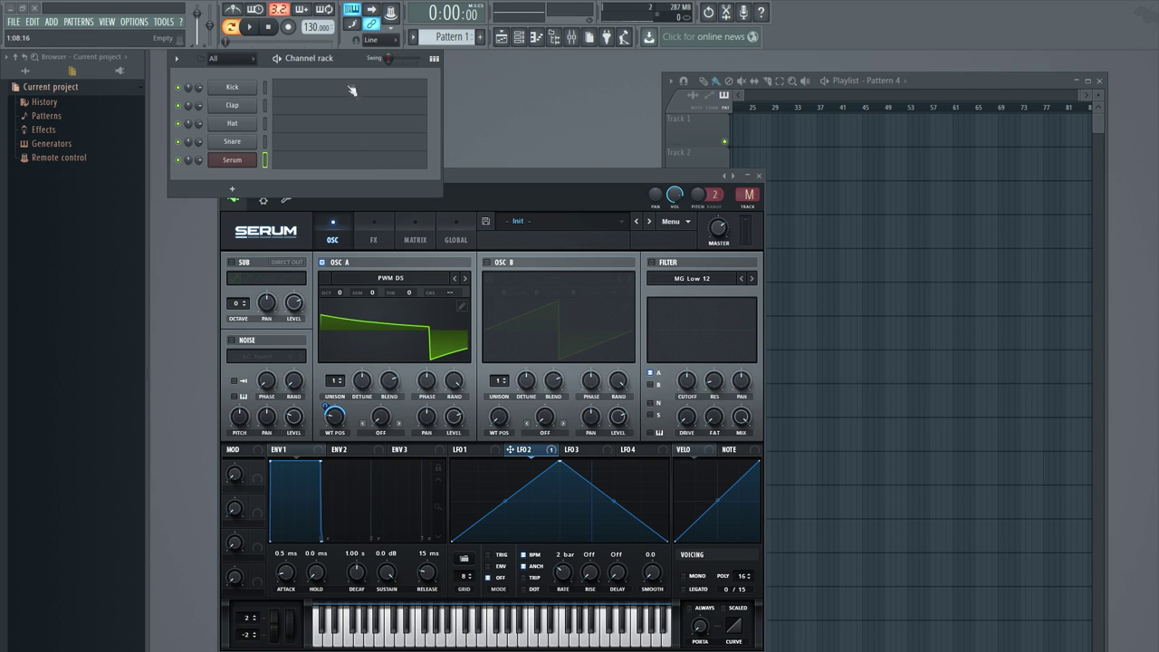
key("n")
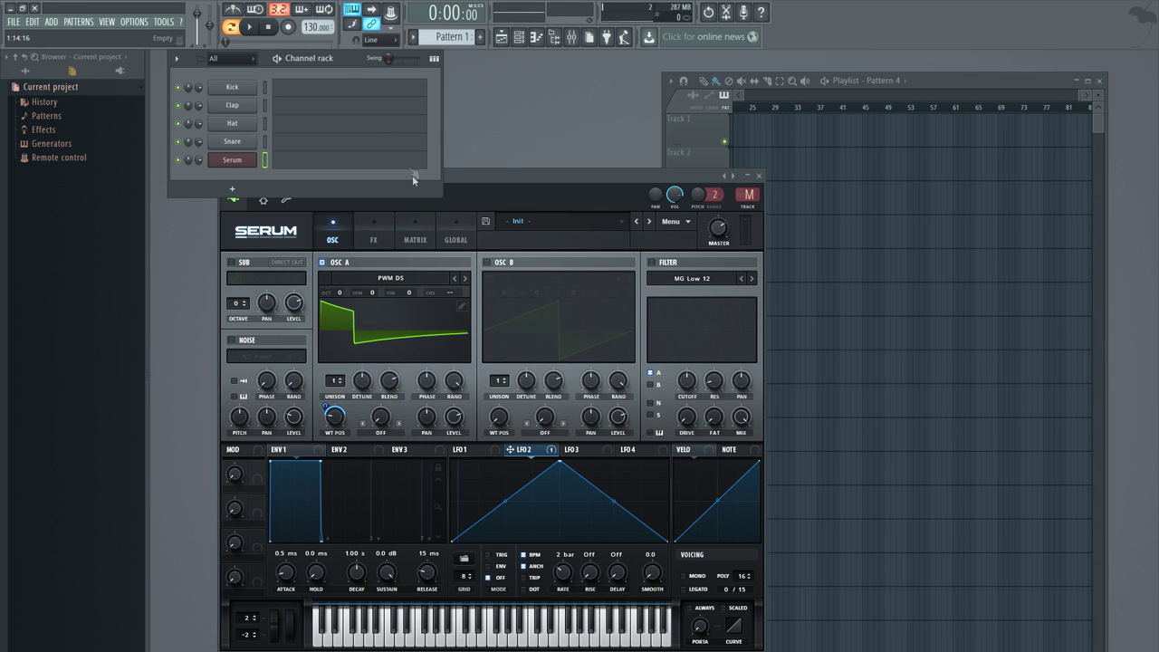
Step: Open the Serum channel's piano roll and play a short single-note phrase without recording
left_click(233, 163)
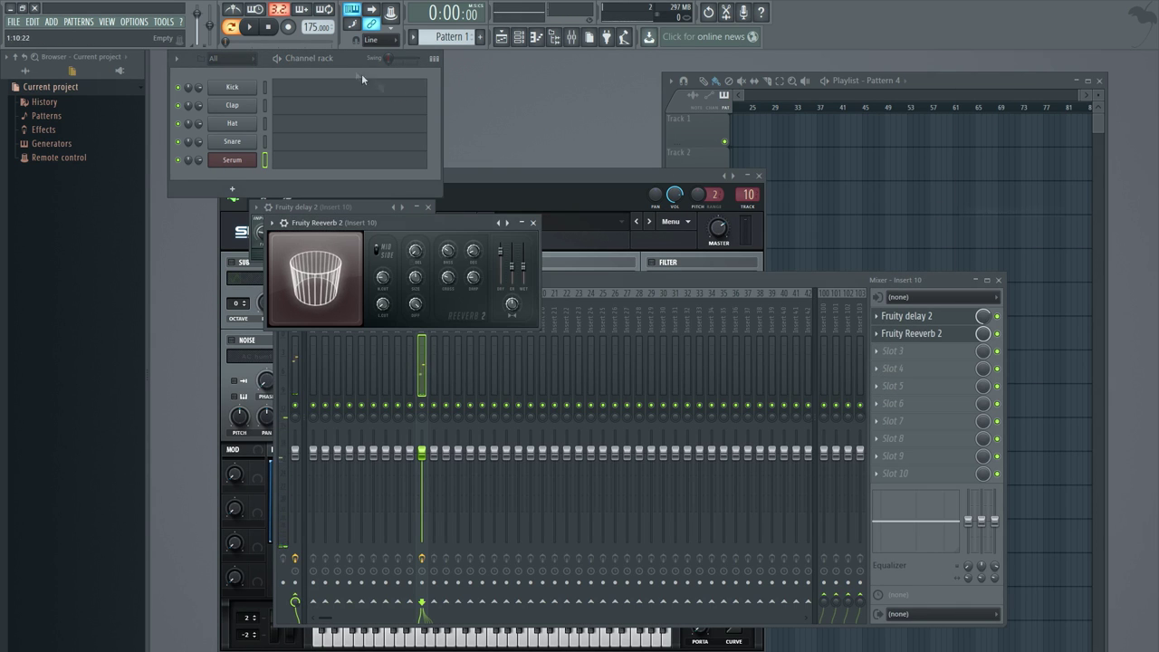
key("F7")
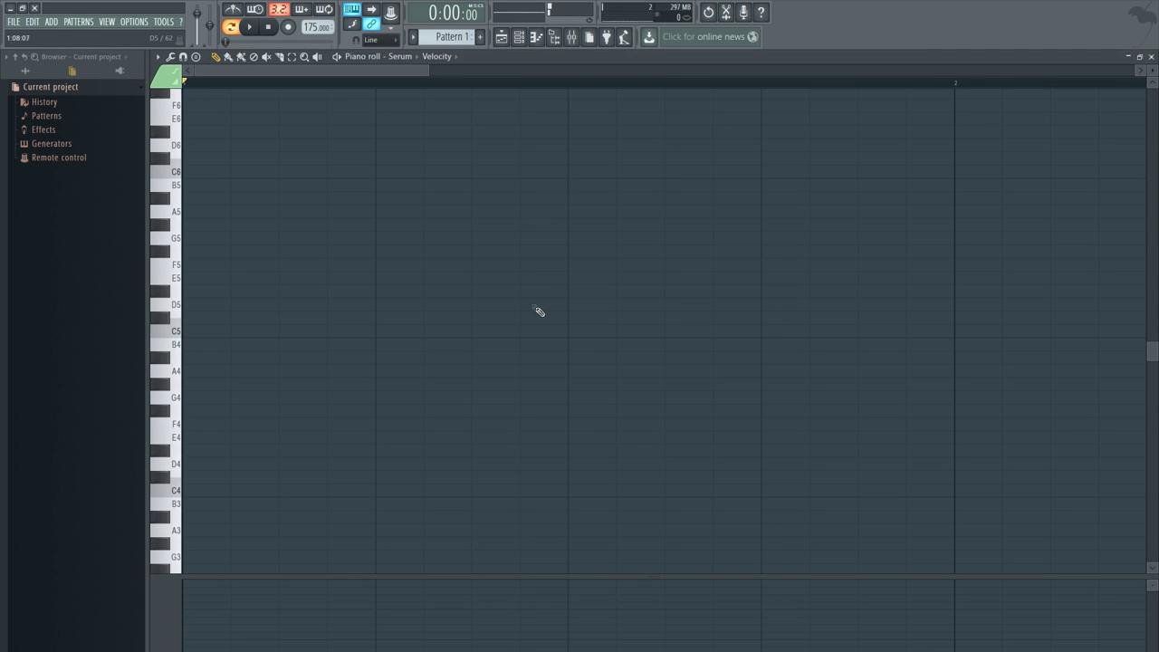
key("e")
key("r")
key("e")
key("w")
key("q")
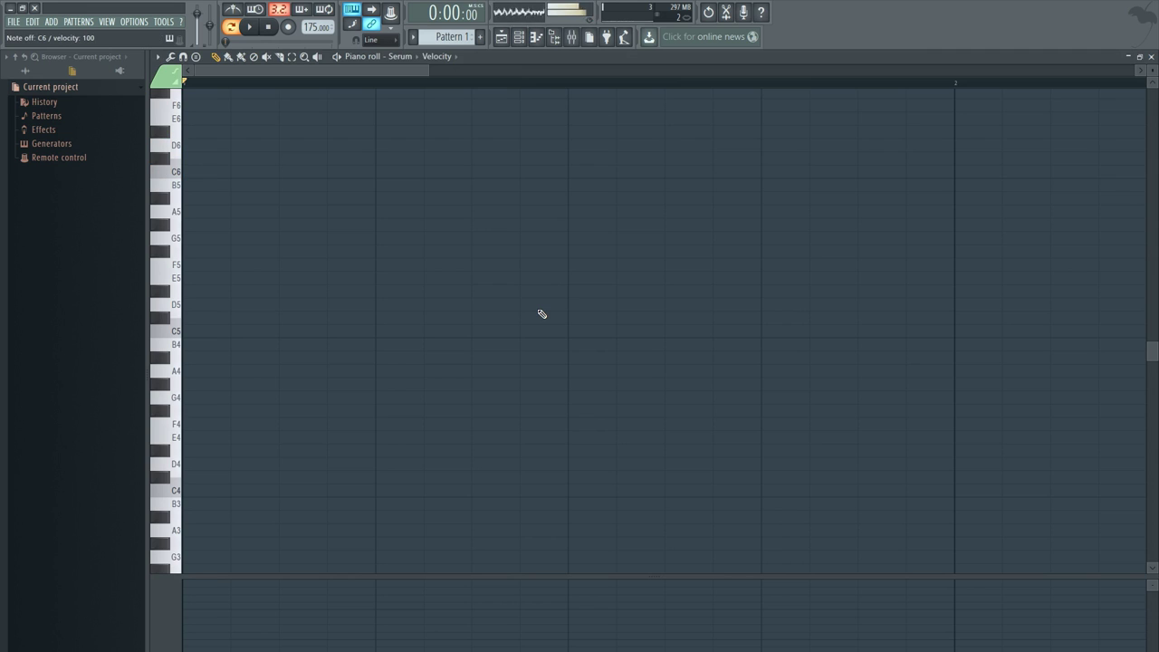
key("m")
key("n")
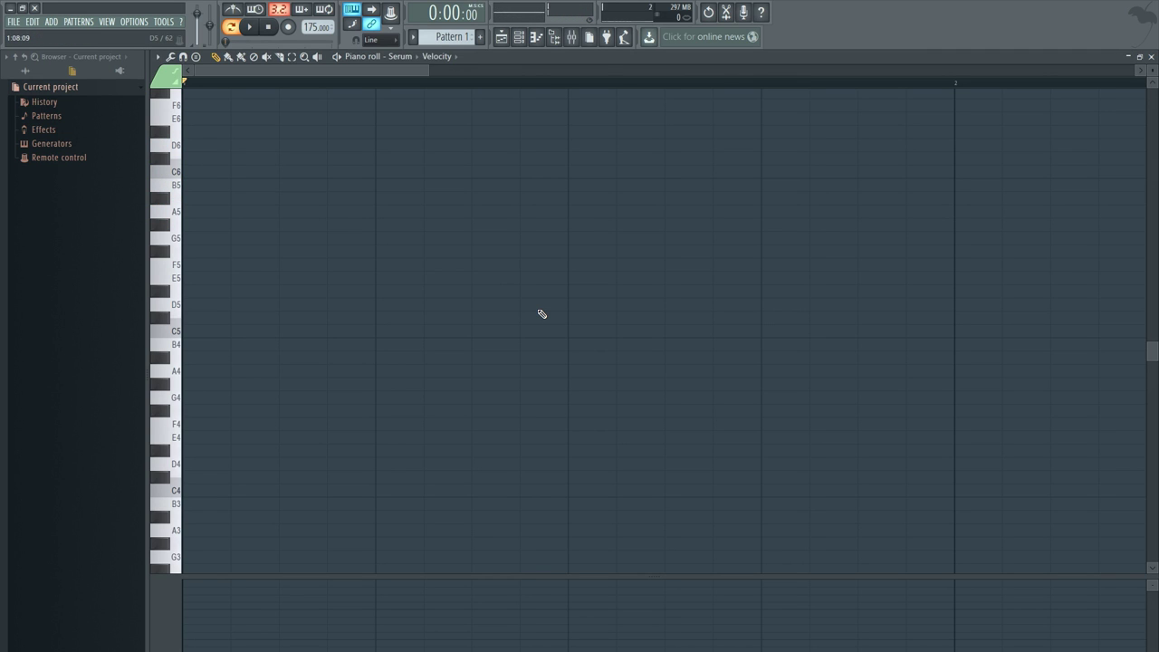
Step: Play chords built on C5, D5, E5 and F5 with melody notes on top to audition the Serum patch
key("u")
key("b")
key("p")
key("o")
key("i")
key("y")
key("bracketleft")
key("p")
key("o")
key("p")
key("e")
key("t")
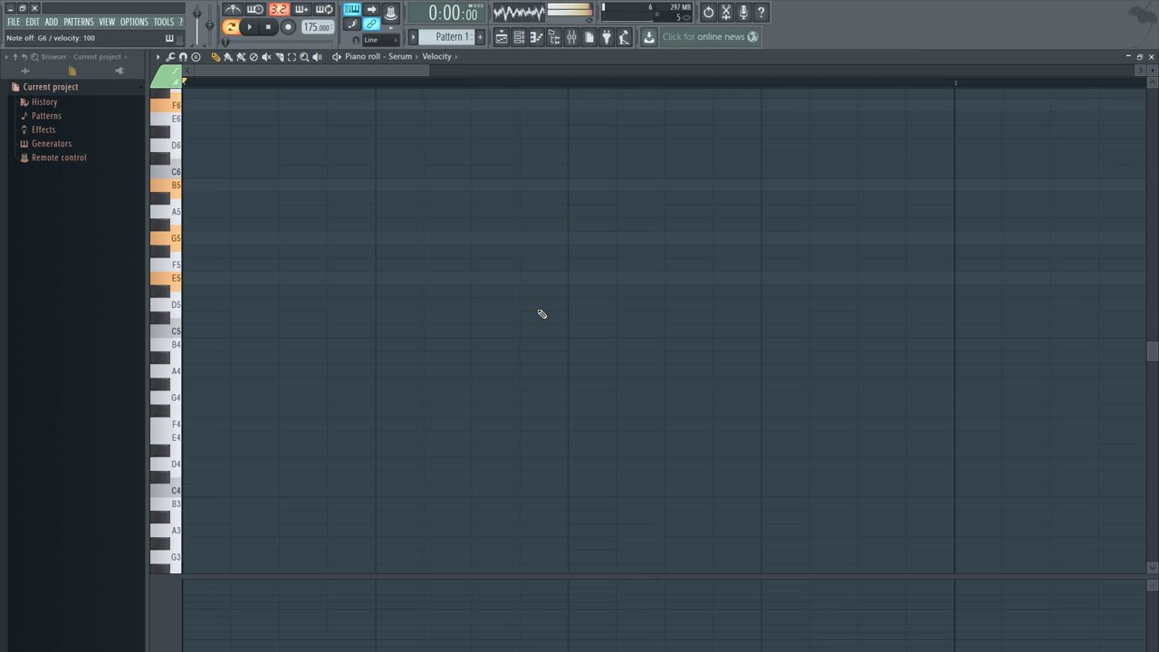
key("r")
key("y")
key("i")
key("bracketleft")
key("p")
key("o")
key("p")
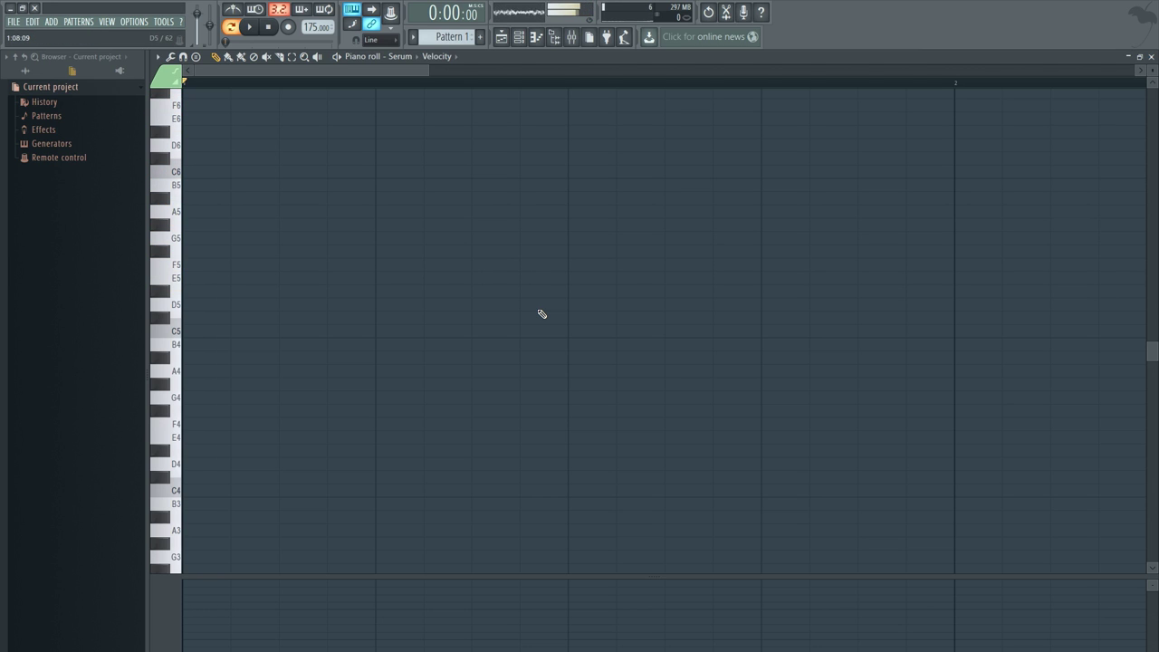
key("q")
key("e")
key("t")
key("p")
key("bracketleft")
key("w")
key("r")
key("y")
key("p")
key("bracketleft")
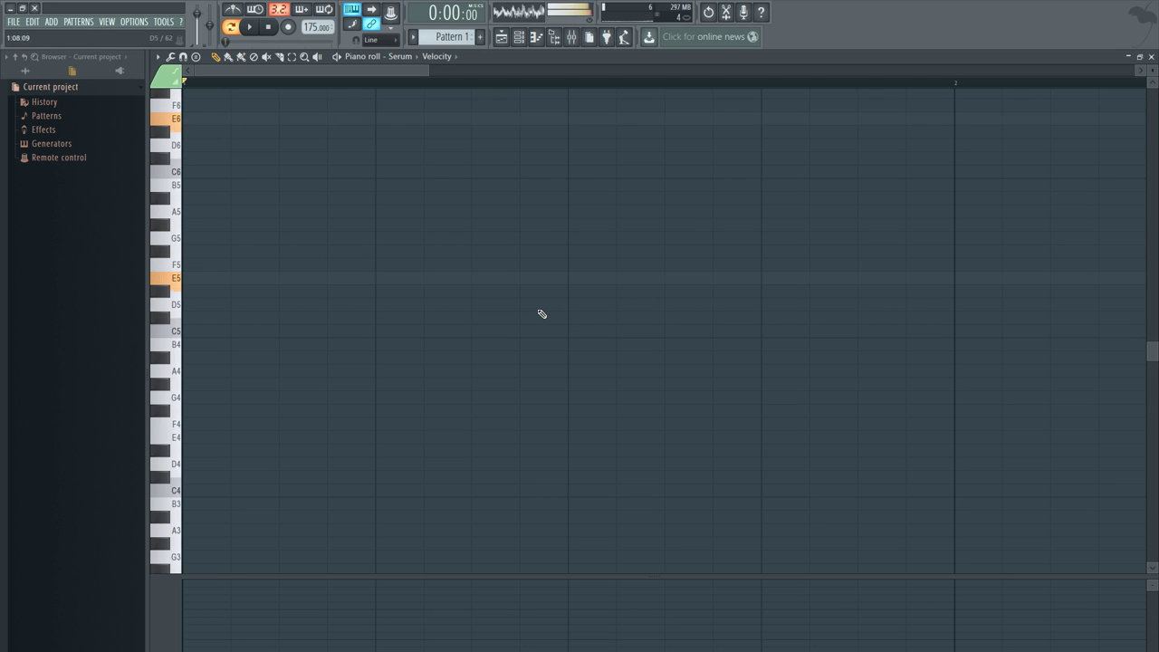
key("e")
key("t")
key("u")
key("o")
key("p")
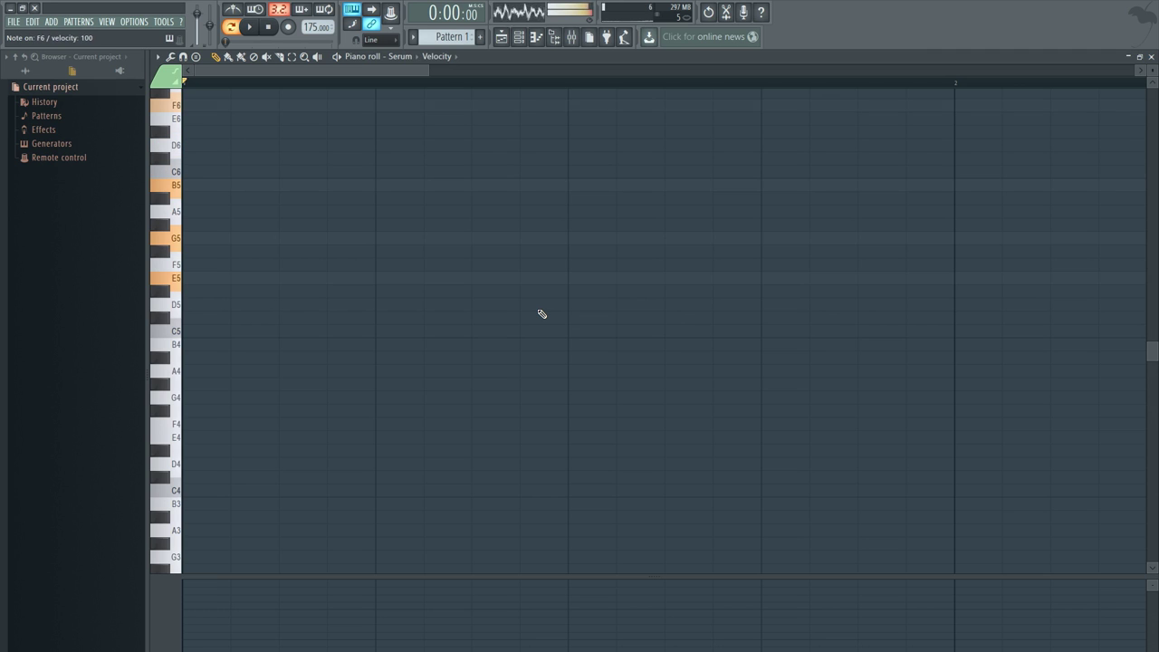
key("r")
key("y")
key("i")
key("p")
key("r")
key("y")
key("i")
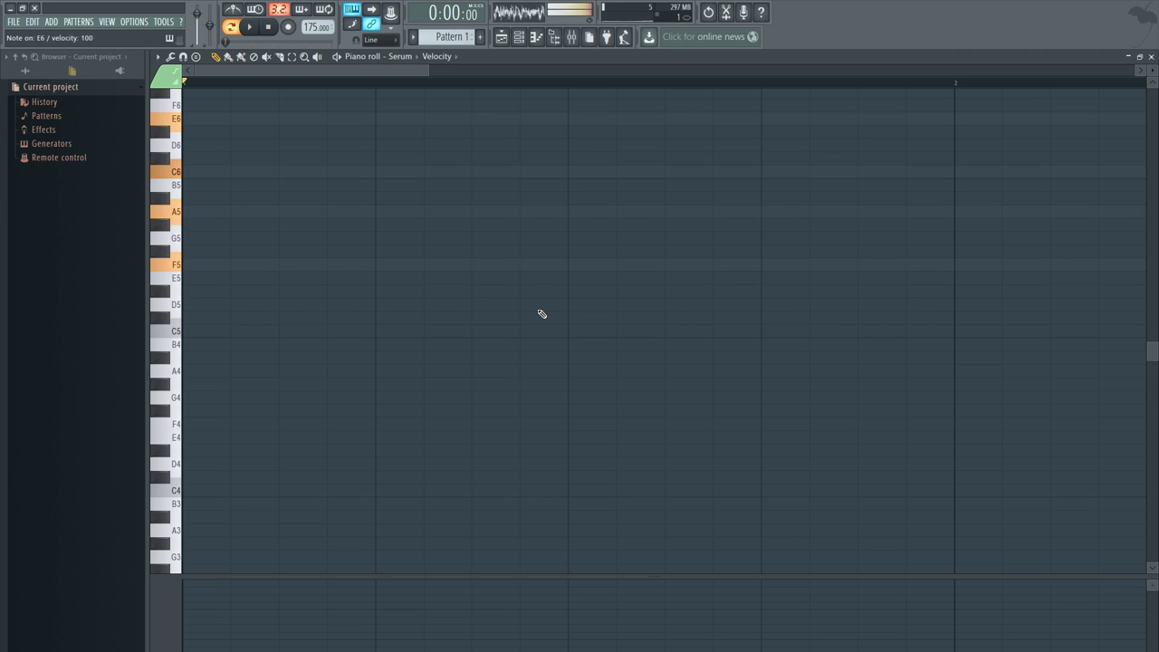
key("e")
key("t")
key("u")
key("o")
key("w")
key("r")
key("y")
key("i")
key("w")
key("q")
key("e")
key("t")
key("u")
key("w")
key("r")
key("t")
key("y")
key("i")
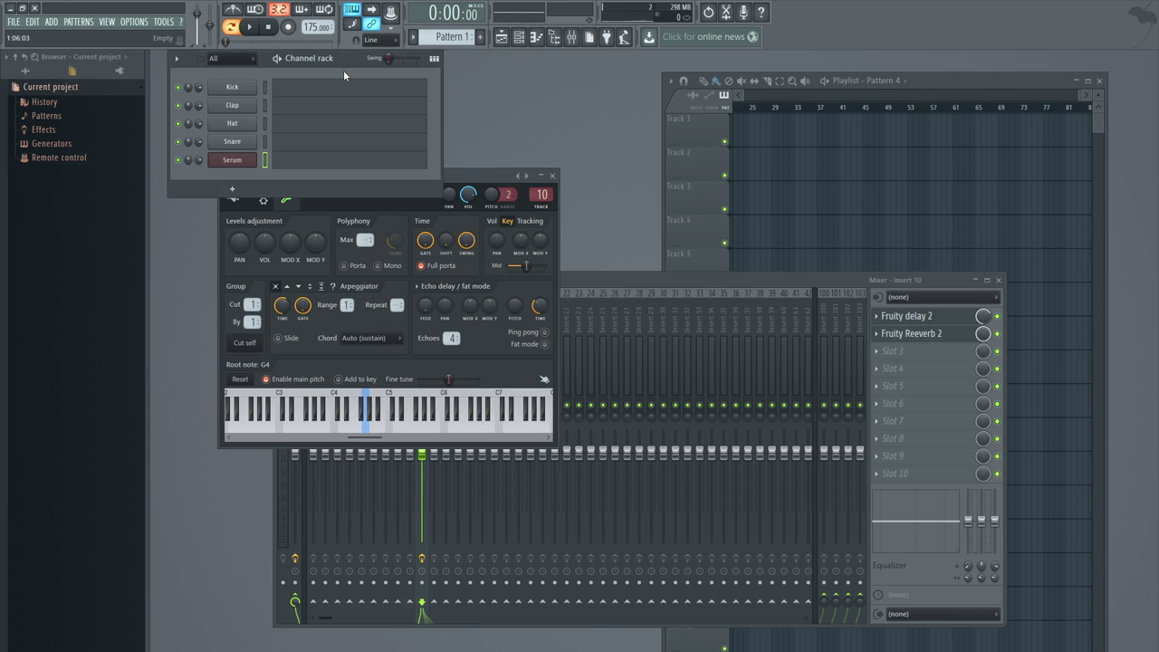
Step: Play a short melody on the Serum channel with the root note set at G4
key("i")
key("u")
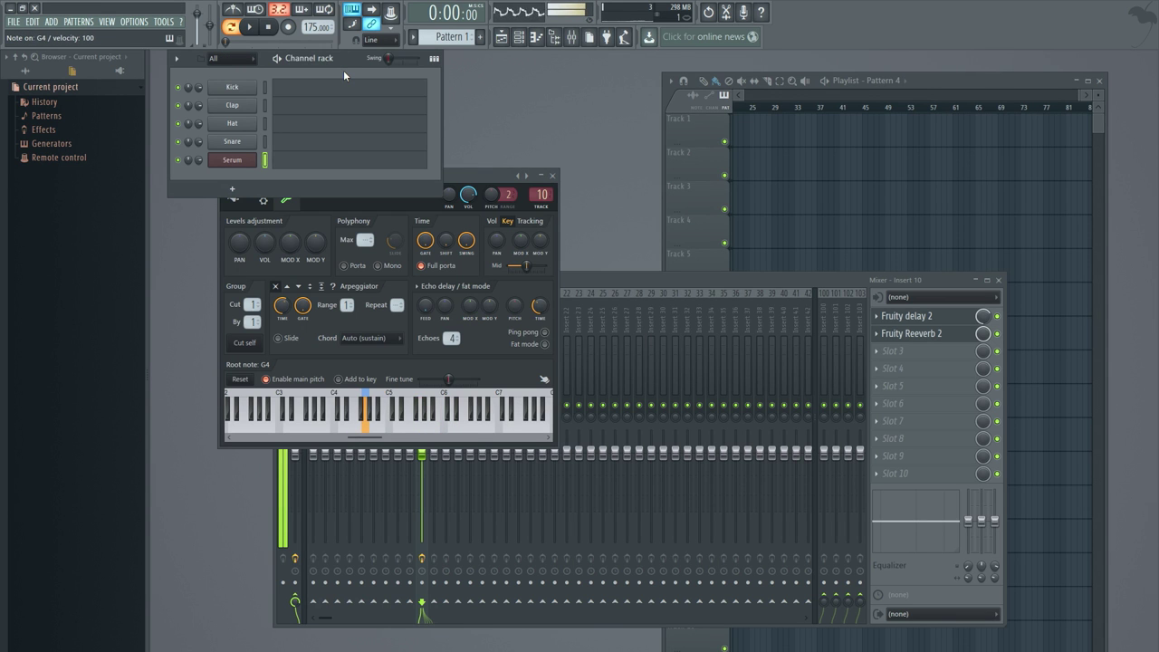
key("u")
key("y")
key("n")
key("y")
key("o")
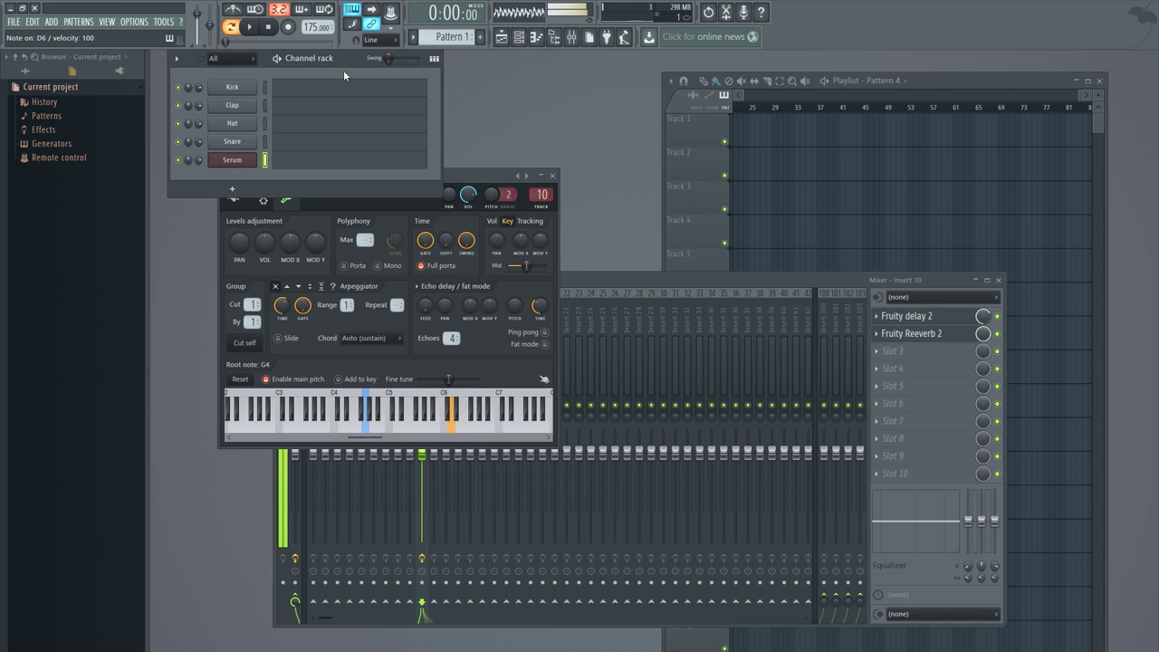
key("p")
key("bracketright")
key("bracketleft")
key("o")
key("u")
key("y")
Step: Set the Serum channel's root note to G#4 in its channel settings
left_click(243, 160)
left_click(232, 196)
key("y")
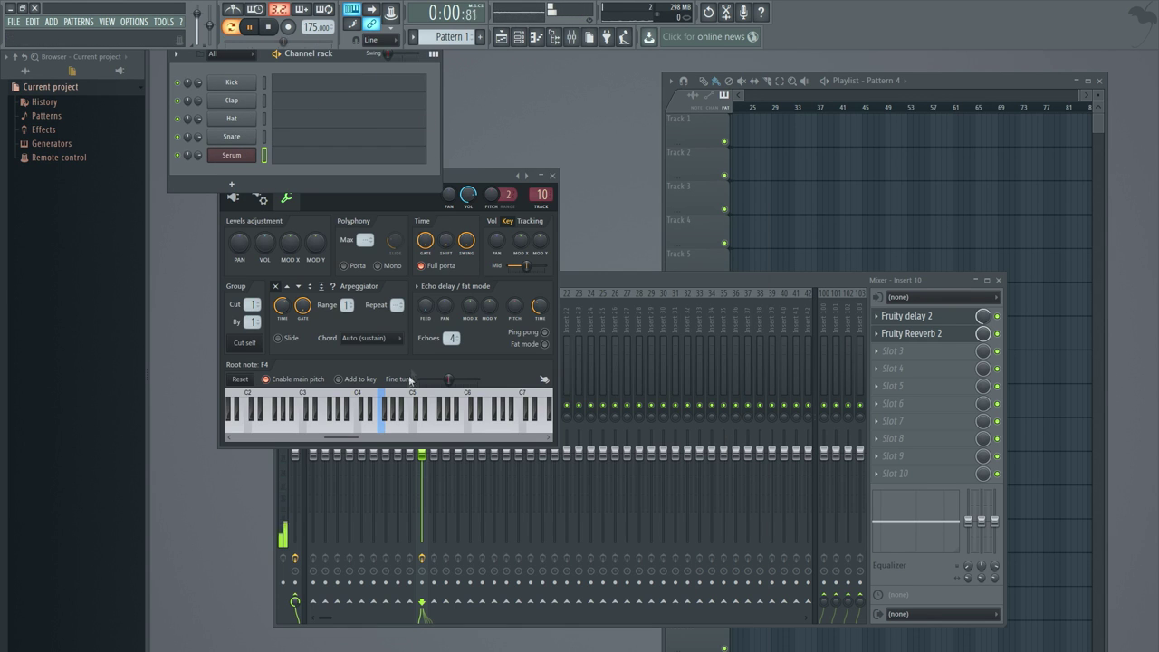
right_click(393, 407)
left_click(351, 62)
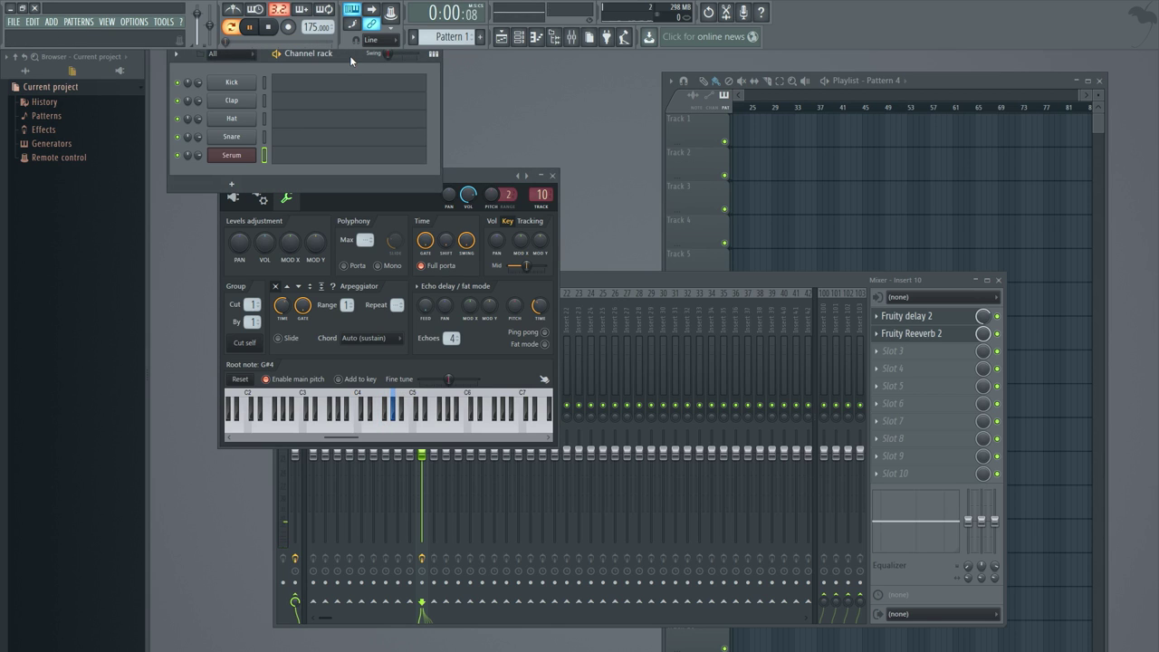
Step: Improvise a melody over low bass notes to hear the Serum patch with the G#4 root note
key("v")
key("p")
key("o")
key("v")
key("u")
key("i")
key("v")
key("bracketleft")
key("v")
key("p")
key("o")
key("u")
key("i")
key("v")
key("i")
key("v")
key("u")
key("y")
key("b")
key("u")
key("b")
key("i")
key("b")
key("b")
key("bracketleft")
key("b")
key("i")
key("u")
key("i")
key("p")
key("o")
key("v")
key("i")
key("c")
key("y")
key("c")
key("i")
key("o")
key("i")
key("o")
key("p")
key("bracketleft")
key("u")
key("o")
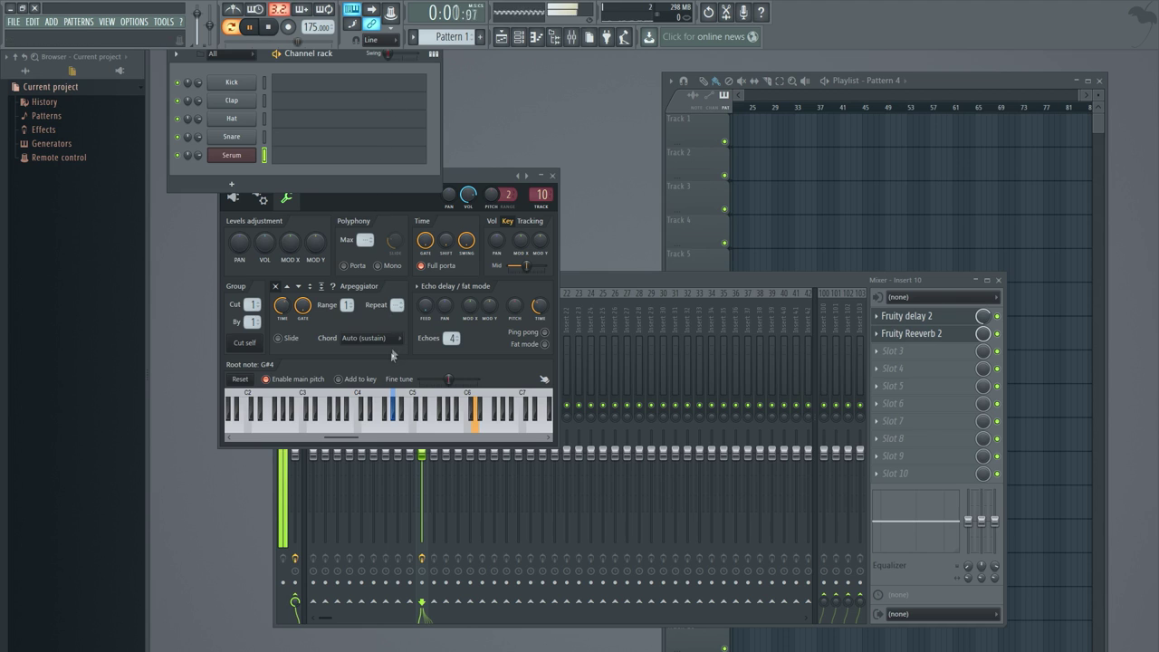
Step: Set the Serum channel's root note to F#4 and play melody notes over low bass notes in the new tuning
right_click(371, 399)
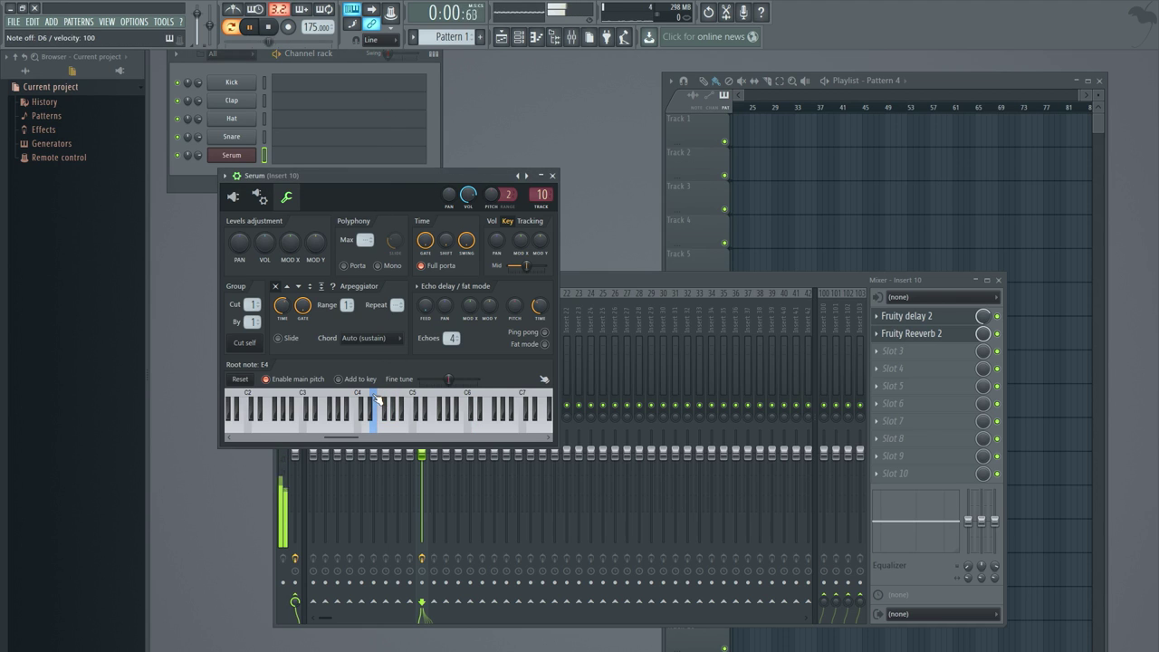
left_click(352, 66)
key("p")
key("y")
key("o")
key("i")
key("u")
key("y")
key("q")
key("v")
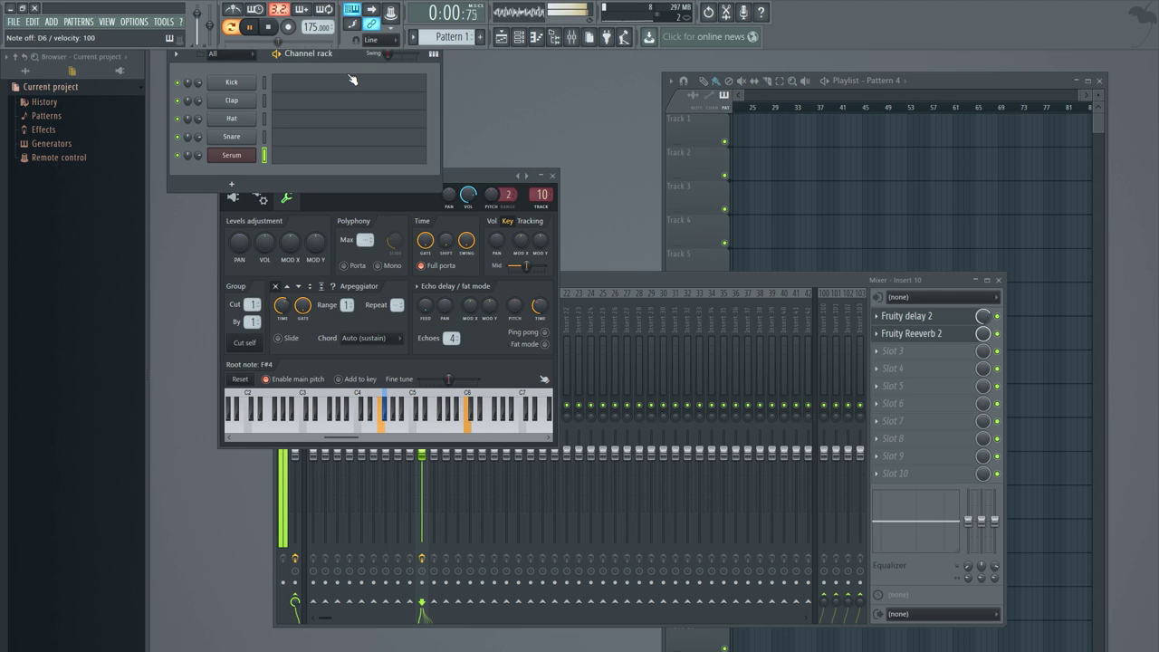
key("n")
key("m")
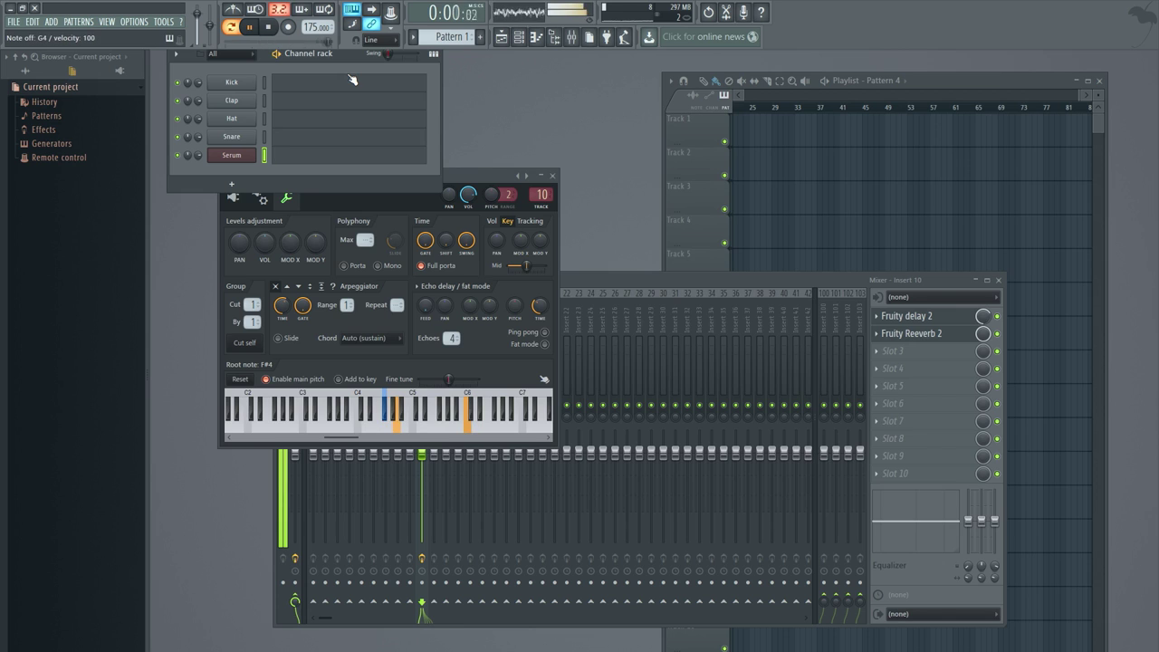
key("o")
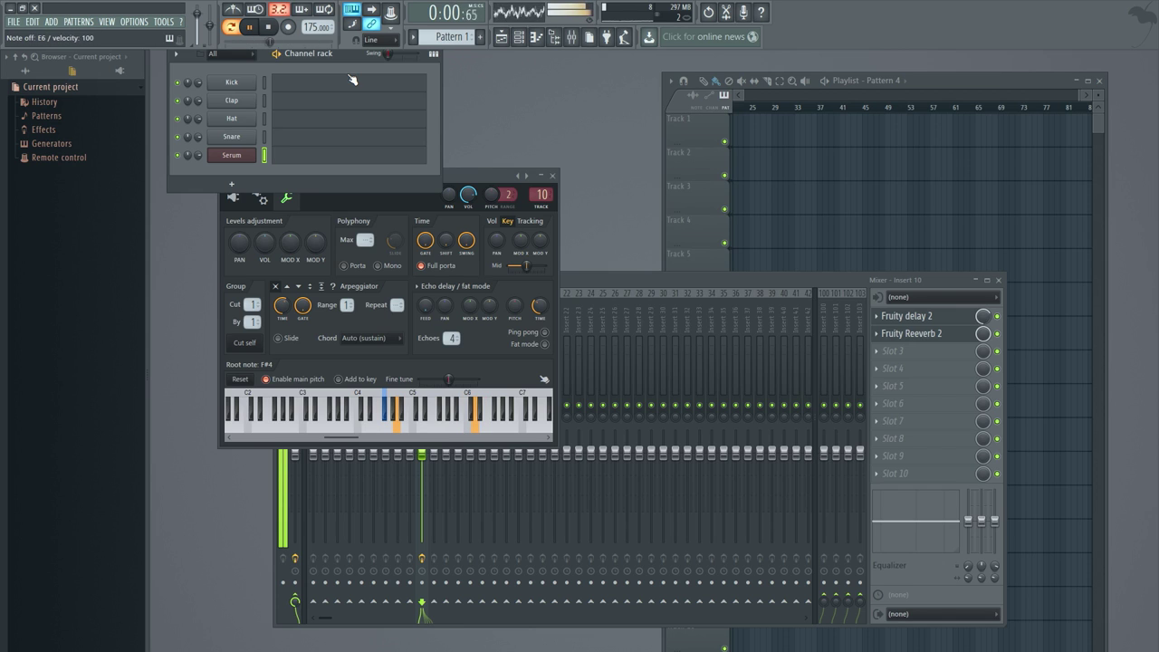
key("q")
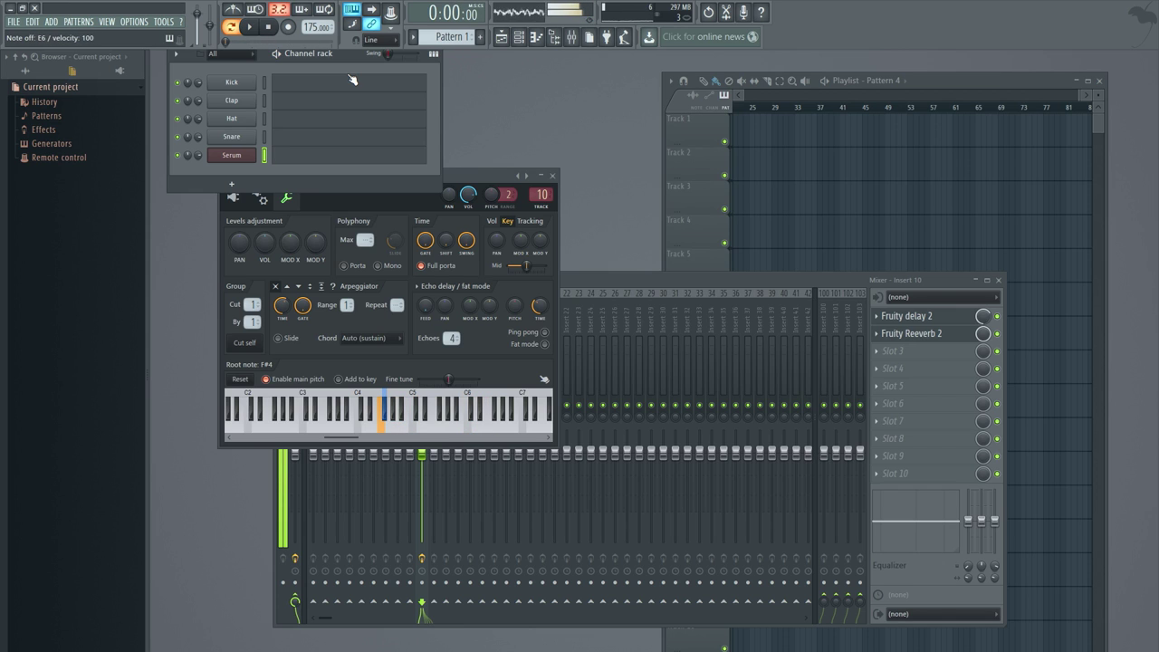
key("b")
key("x")
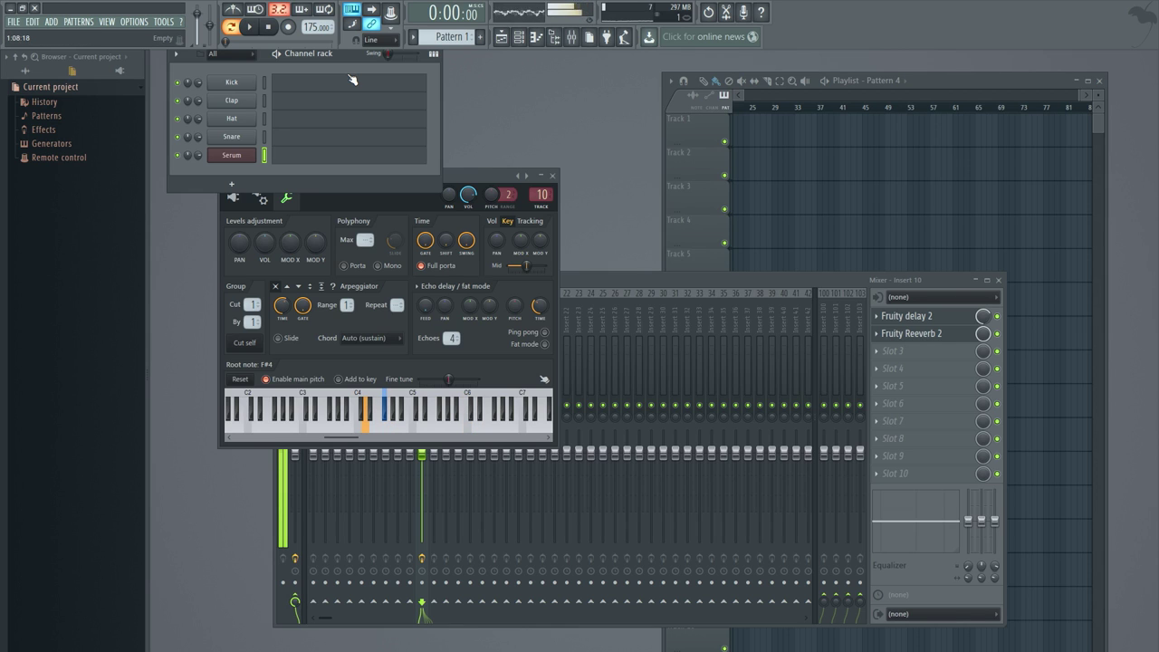
key("z")
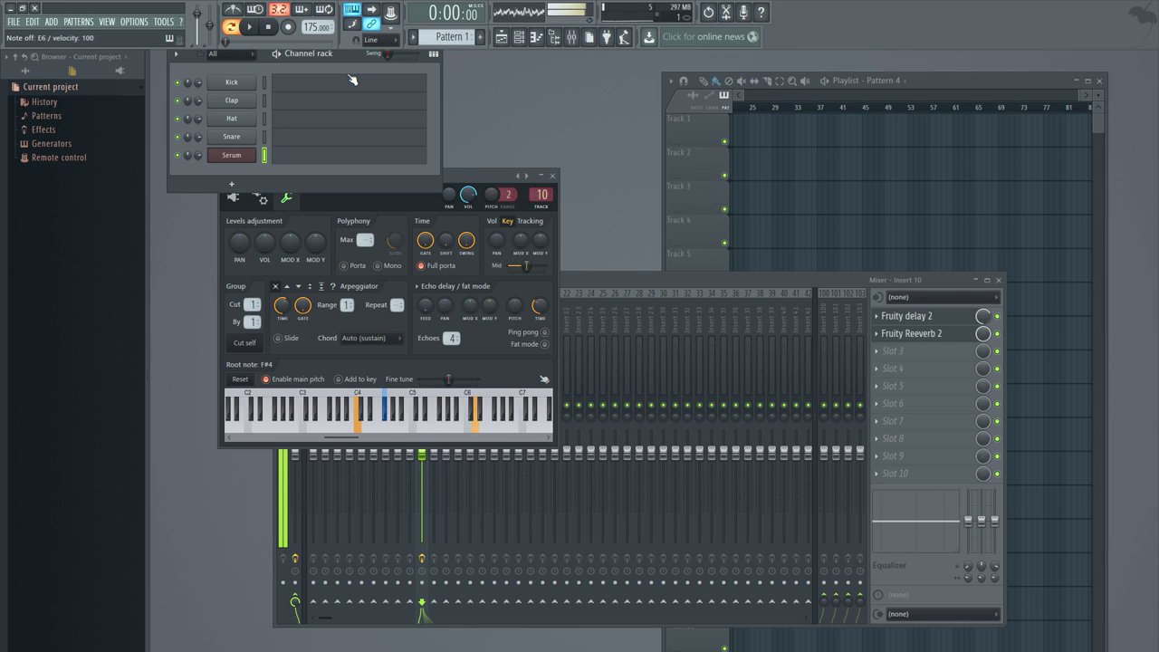
Step: Improvise a high melody around C6 and D6 over moving bass notes to audition the Serum patch
key("v")
key("i")
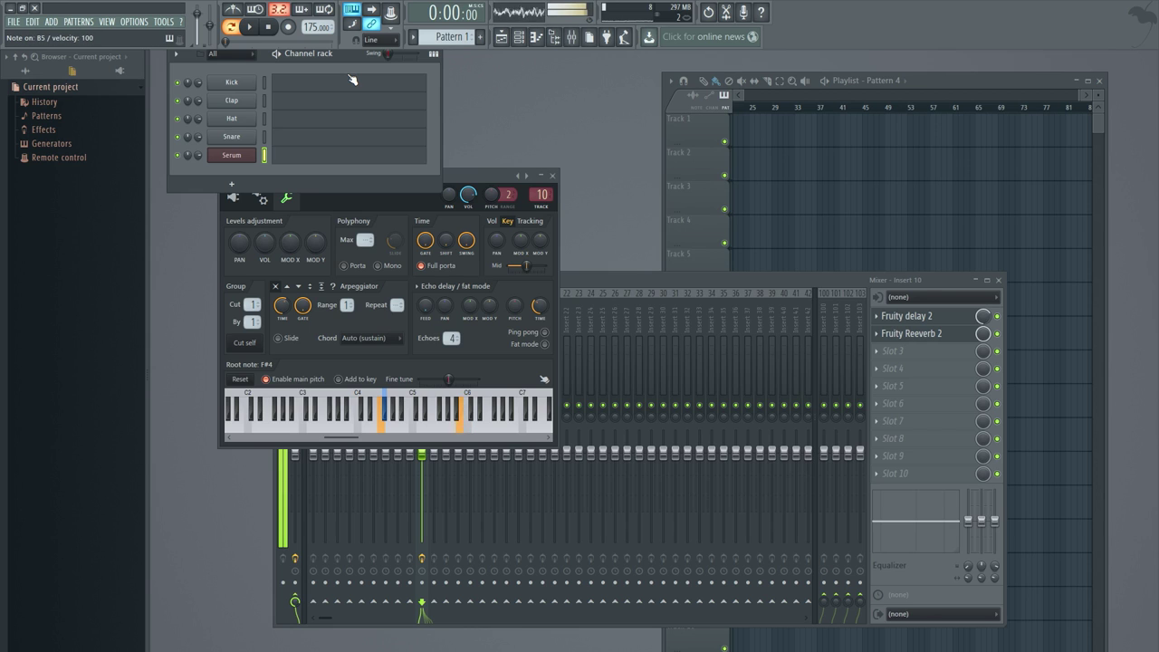
key("b")
key("o")
key("n")
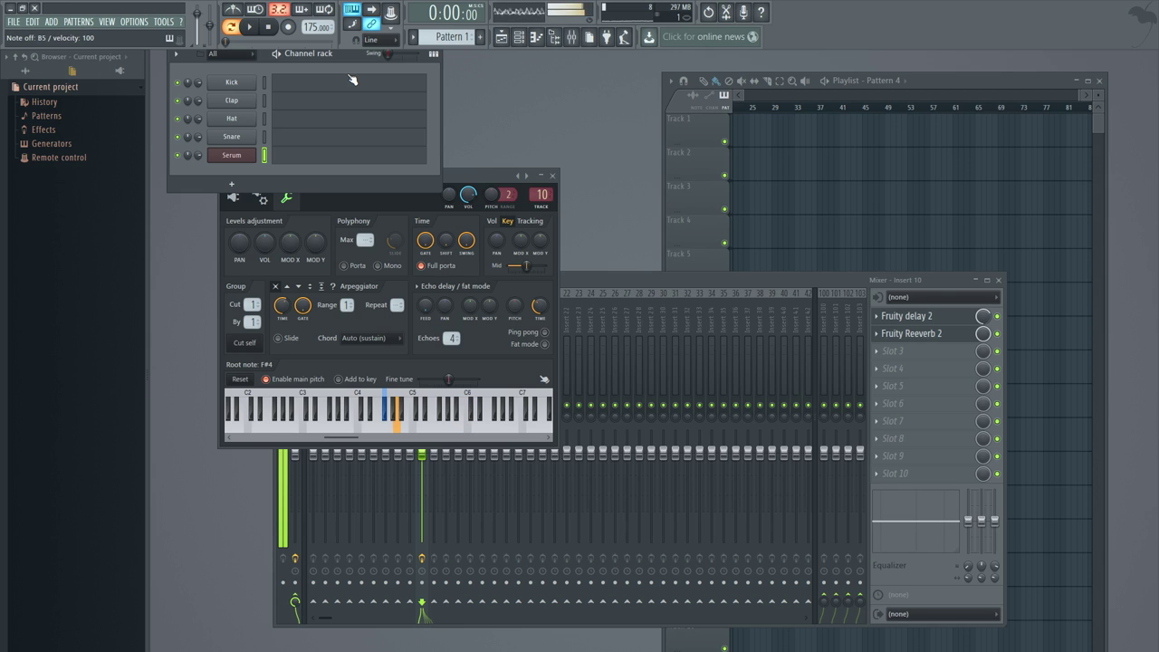
key("i")
key("u")
key("i")
key("b")
key("x")
key("o")
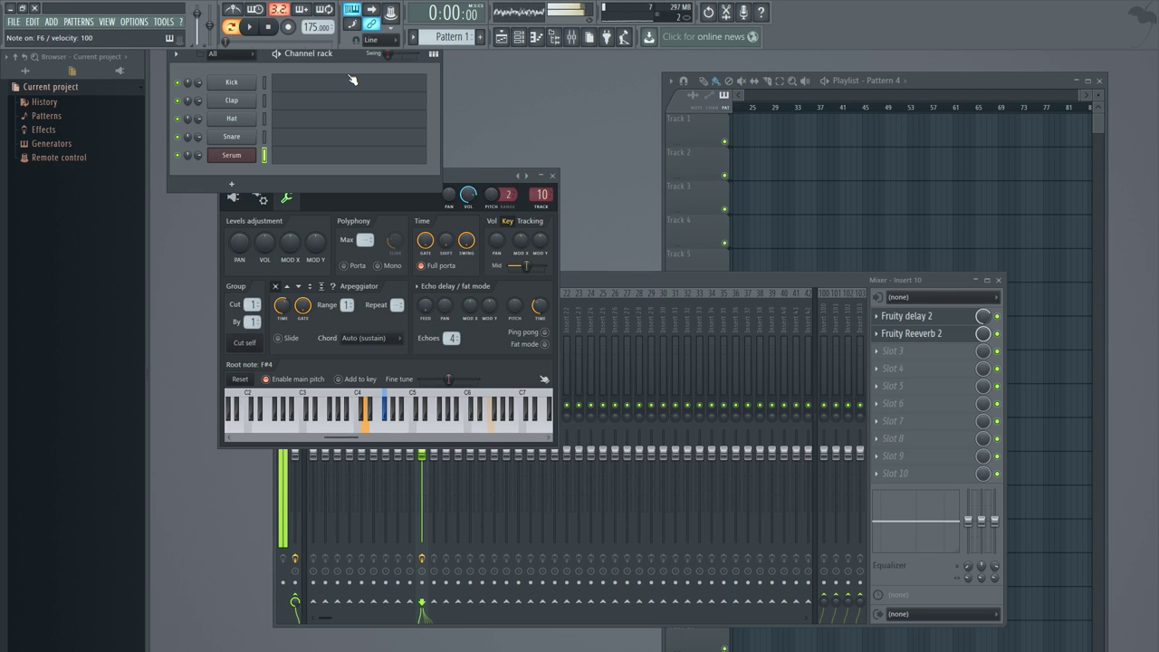
key("i")
key("v")
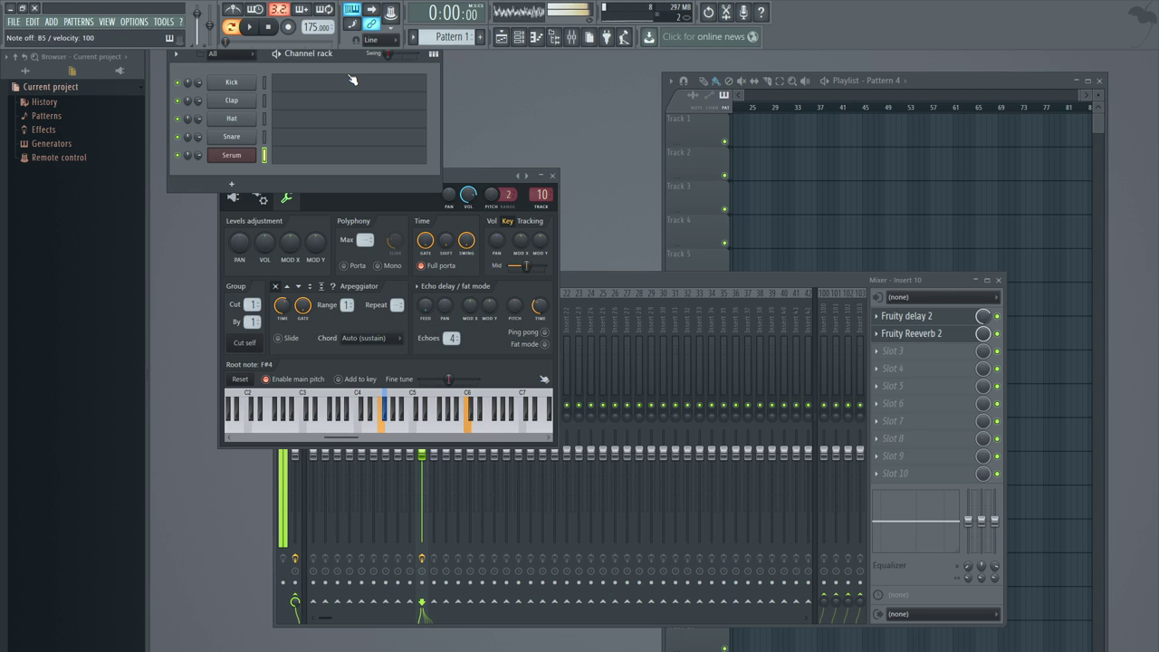
key("b")
key("o")
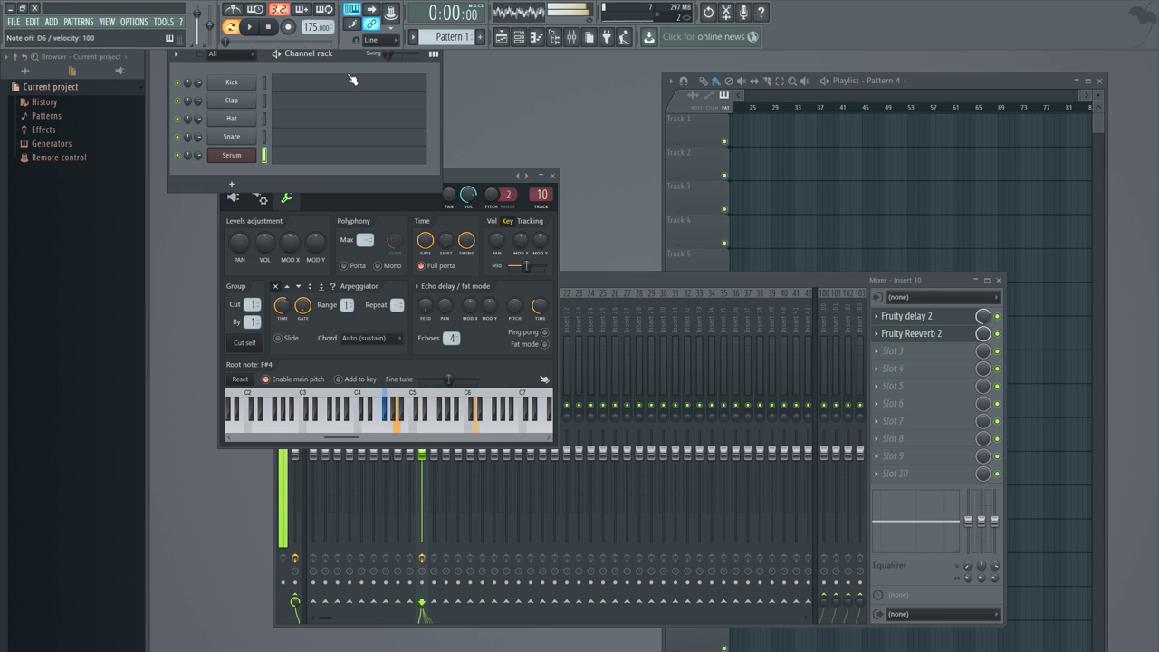
key("y")
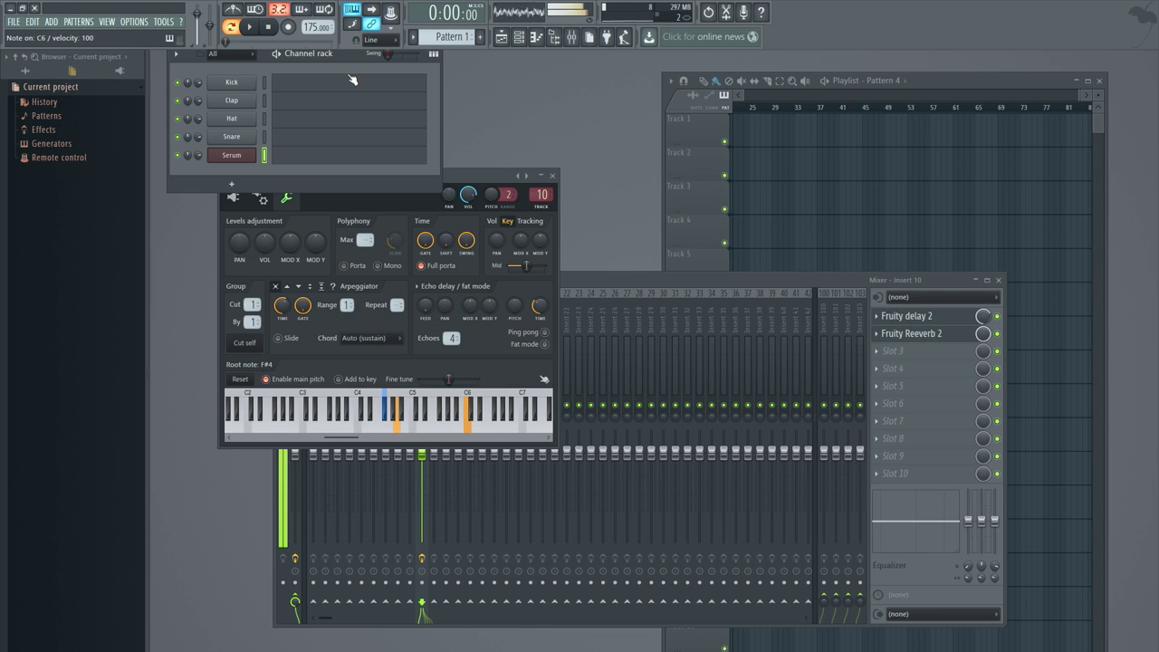
Step: Play a low pattern alternating between A4 and C5 over changing bass notes on the Serum channel
key("n")
key("m")
key("c")
key("comma")
key("n")
key("c")
key("comma")
key("n")
key("v")
key("comma")
key("n")
key("comma")
key("n")
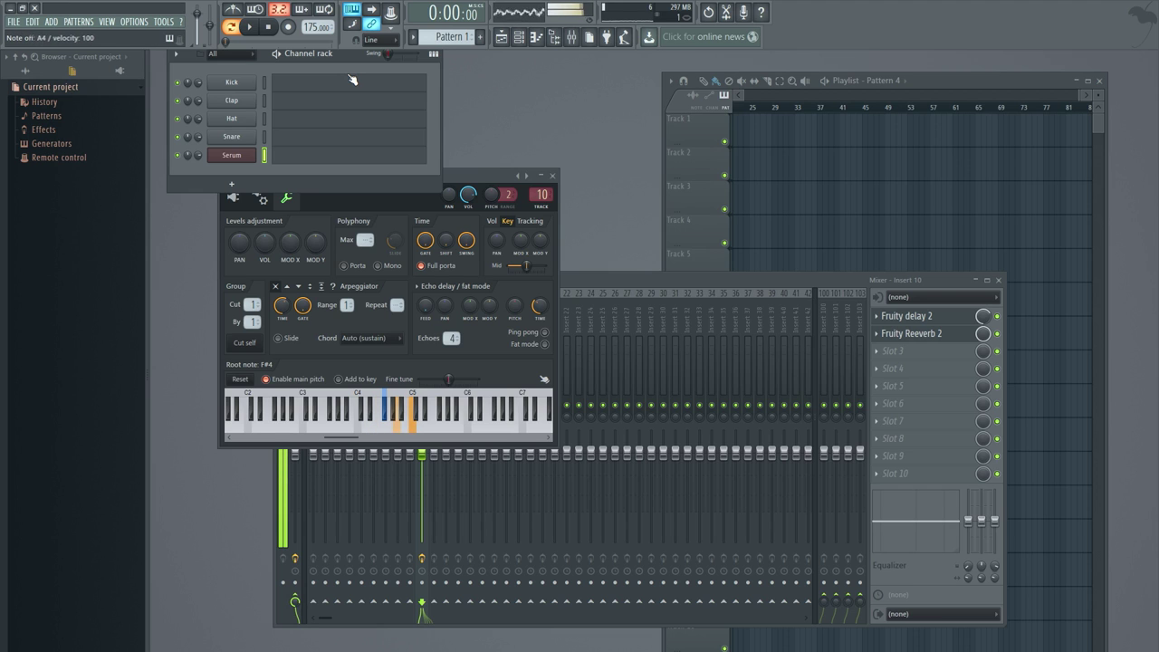
Step: Play a descending high phrase over A4, C5 and F4 bass notes on the Serum channel
key("n")
key("o")
key("comma")
key("o")
key("v")
key("i")
key("u")
key("y")
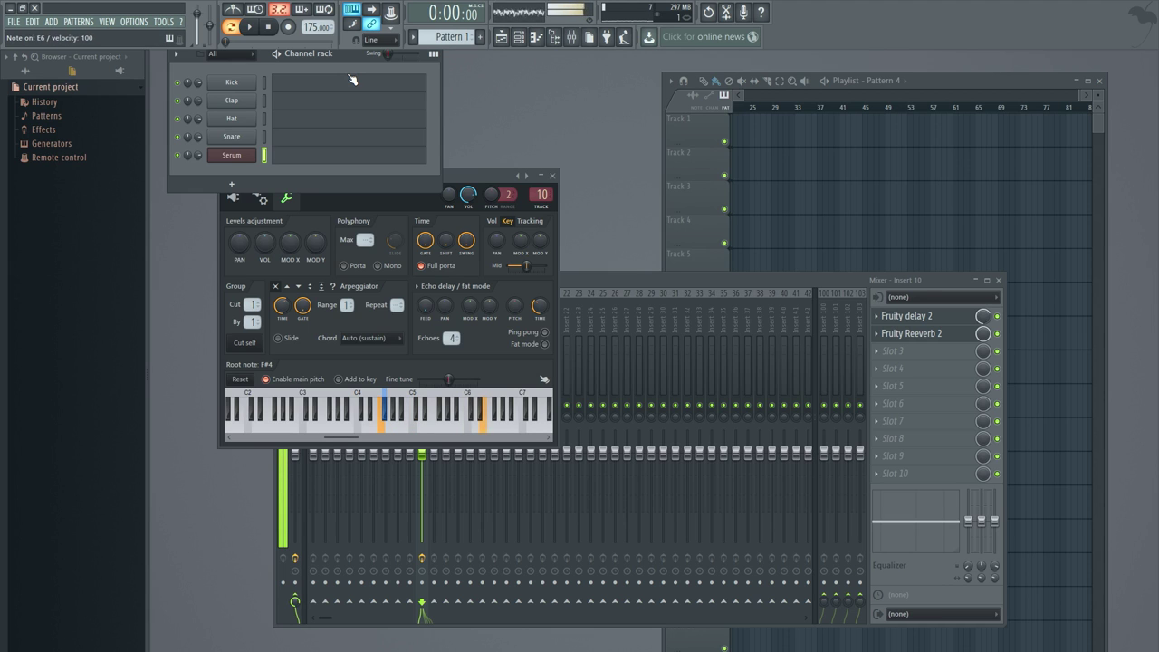
key("v")
Step: Open the Serum piano roll and draw an F4 note from bar 1, two bars long
key("F7")
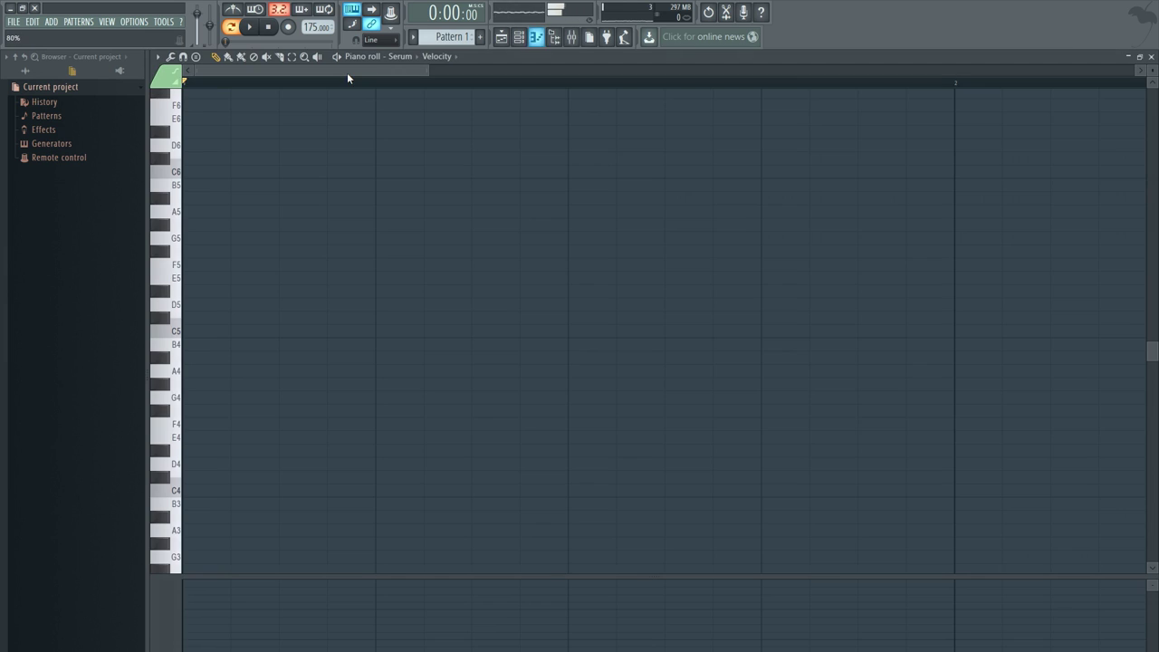
left_click_drag(227, 423, 143, 426)
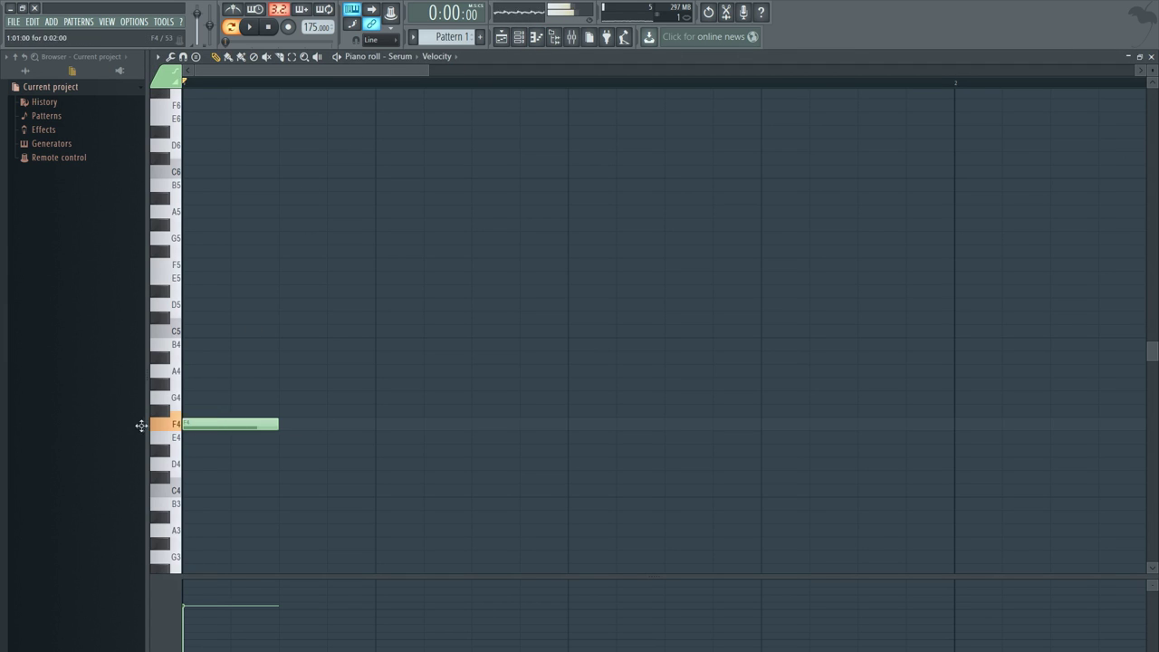
left_click_drag(279, 422, 862, 420)
scroll(809, 401, "down", 3, "ctrl")
scroll(521, 422, "down", 1, "ctrl")
left_click_drag(406, 424, 678, 422)
scroll(547, 391, "down", 1, "ctrl")
scroll(546, 391, "down", 1, "ctrl")
Step: Play back the pattern a few times from the start to hear the F4 bass note
key("space")
key("space")
key("space")
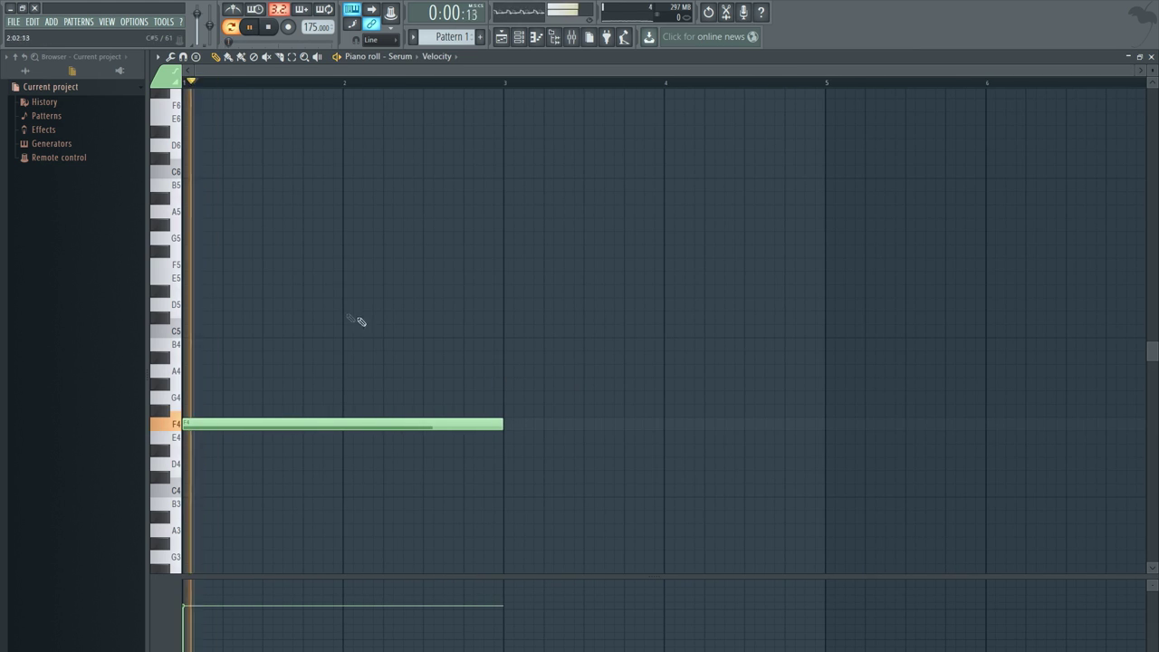
key("space")
key("space")
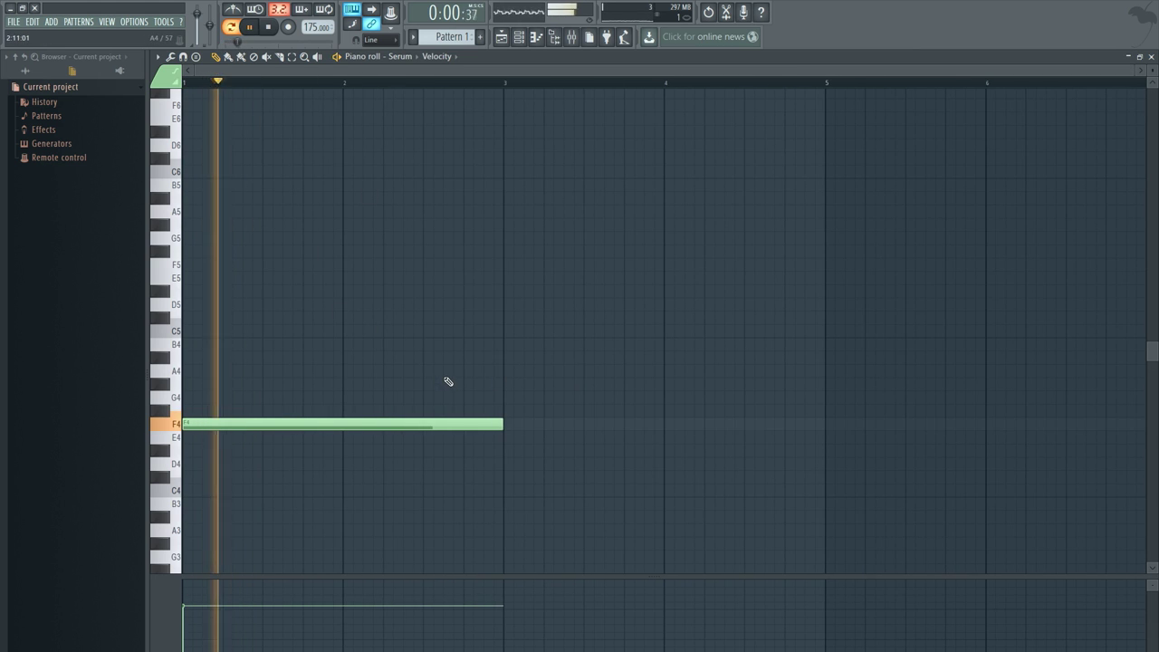
key("space")
Step: Shorten the F4 bass note to one and a half bars and add a half-bar G4 note after it
left_click_drag(505, 420, 422, 421)
left_click(422, 396)
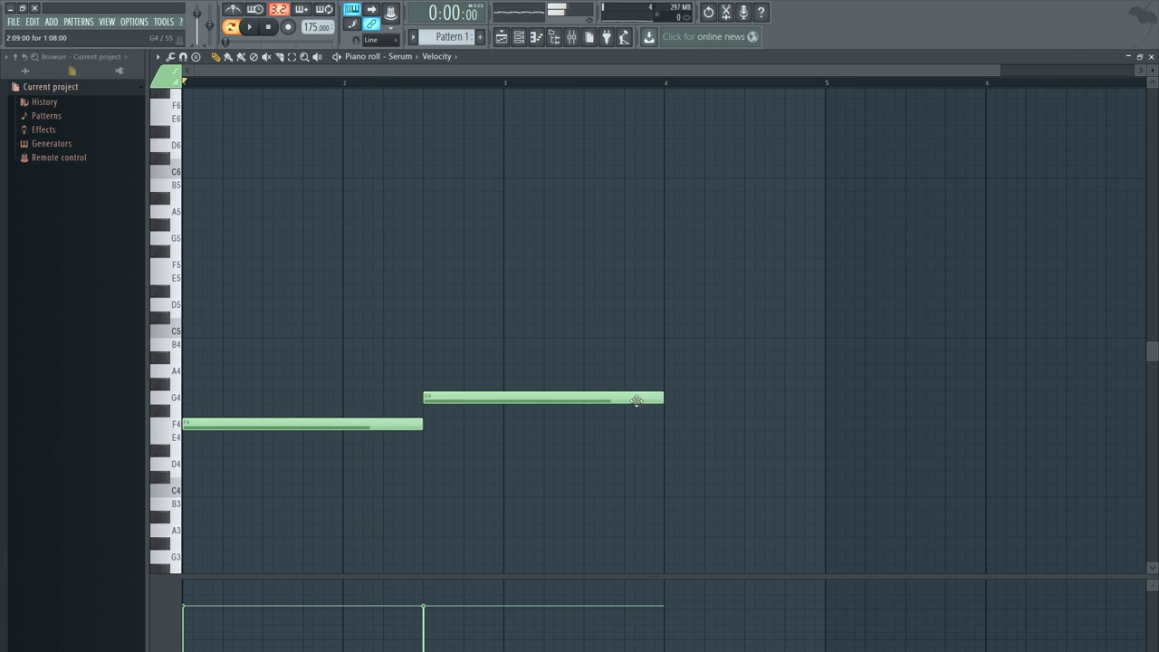
left_click_drag(664, 399, 504, 400)
Step: Add an A4 note of one and a half bars from bar 3, followed by a half-bar C5 note
left_click(507, 371)
left_click_drag(582, 371, 745, 383)
left_click(747, 332)
left_click_drag(965, 327, 812, 331)
Step: Add an F4 note of one and a half bars from bar 5, followed by a half-bar G4 note
left_click(829, 424)
scroll(872, 416, "down", 3)
left_click_drag(658, 426, 770, 396)
left_click_drag(933, 397, 824, 398)
Step: Add a D4 note of one and a half bars from bar 7 and a half-bar G4 note ending at bar 9
left_click_drag(837, 450, 887, 467)
left_click(1000, 402)
right_click(1012, 400)
left_click(814, 400)
left_click(996, 400)
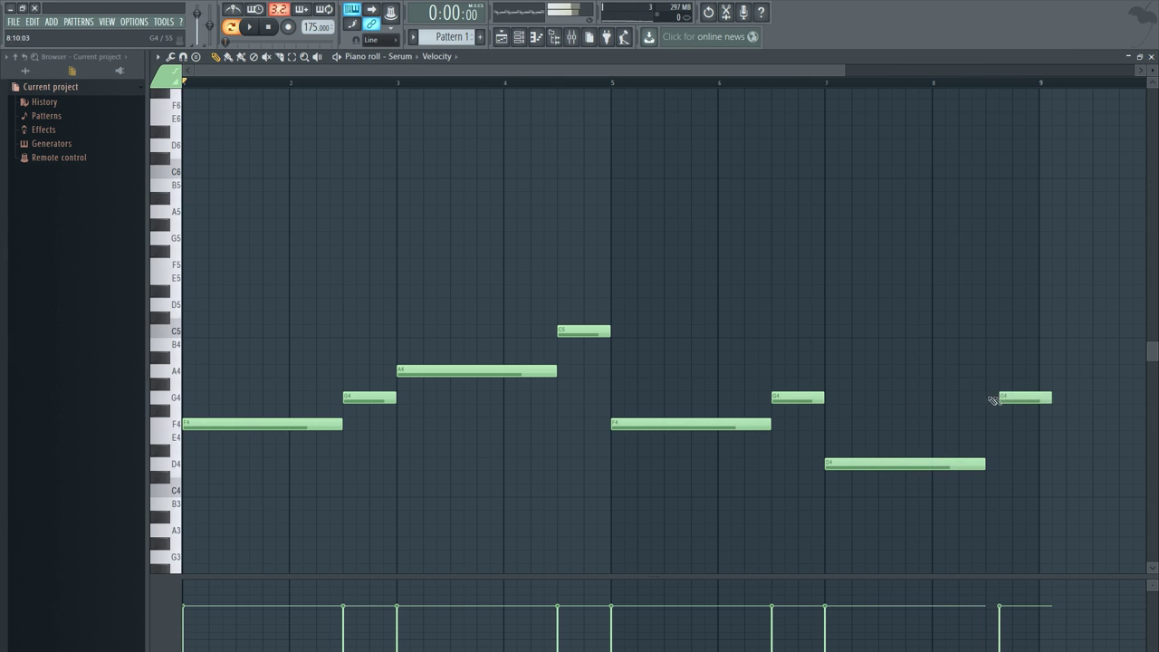
left_click_drag(1001, 396, 988, 396)
Step: Start a melody of short notes above the first F4 bass note: C6, B5, A5, G5, A5, B5, C6
scroll(257, 362, "up", 3)
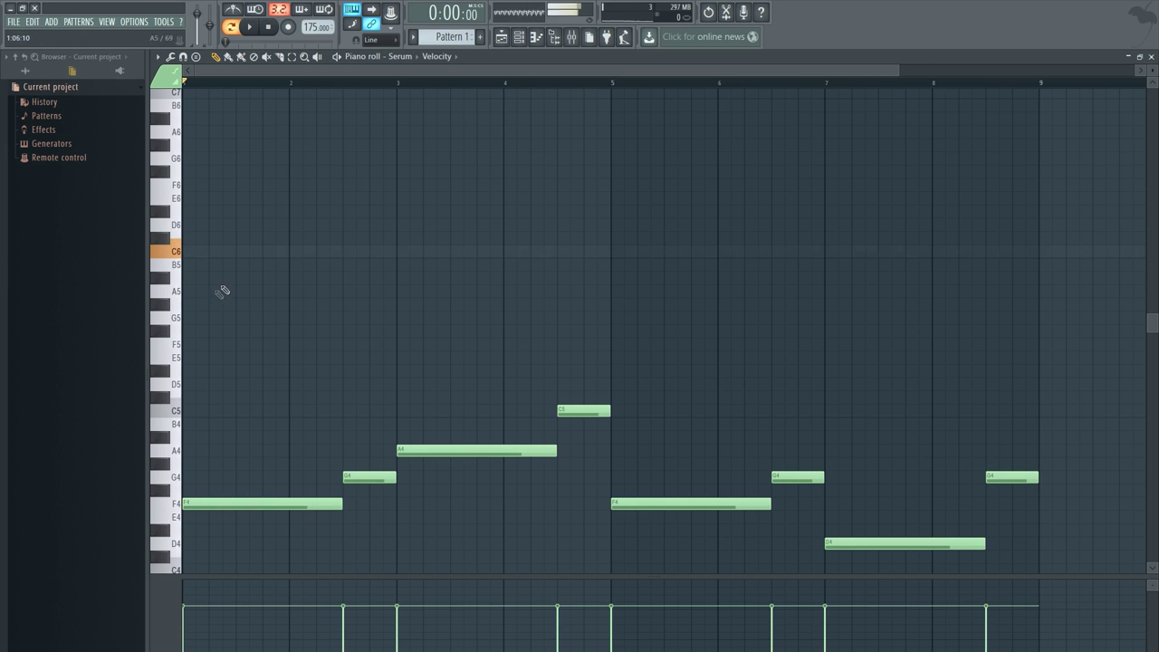
left_click(254, 252)
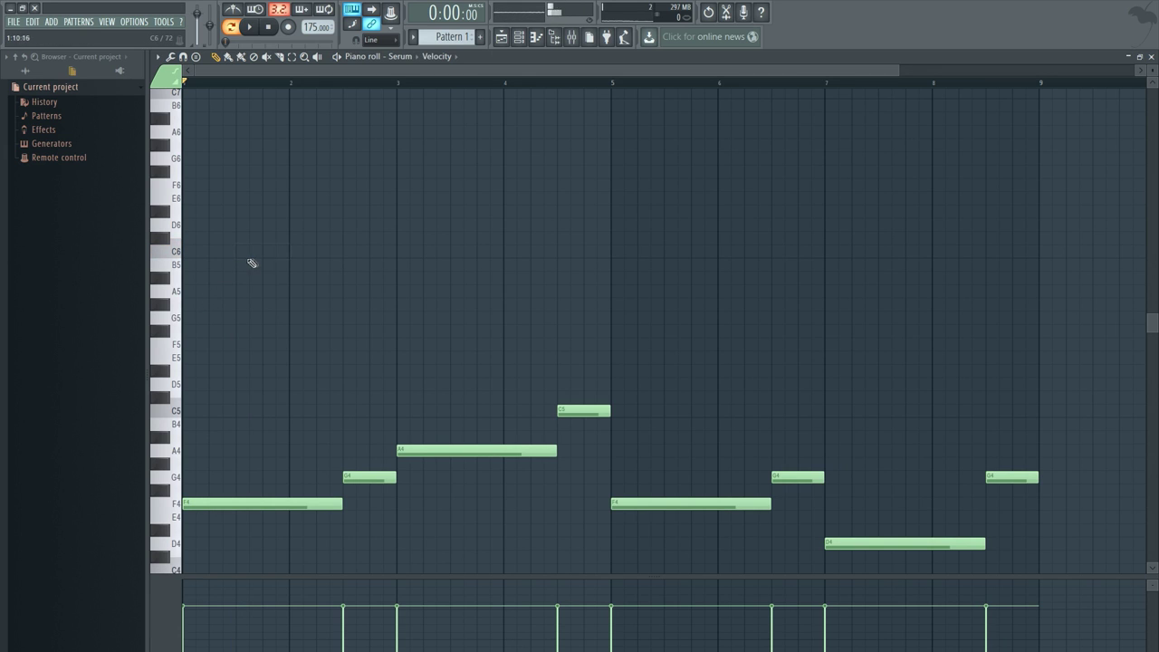
left_click(234, 253)
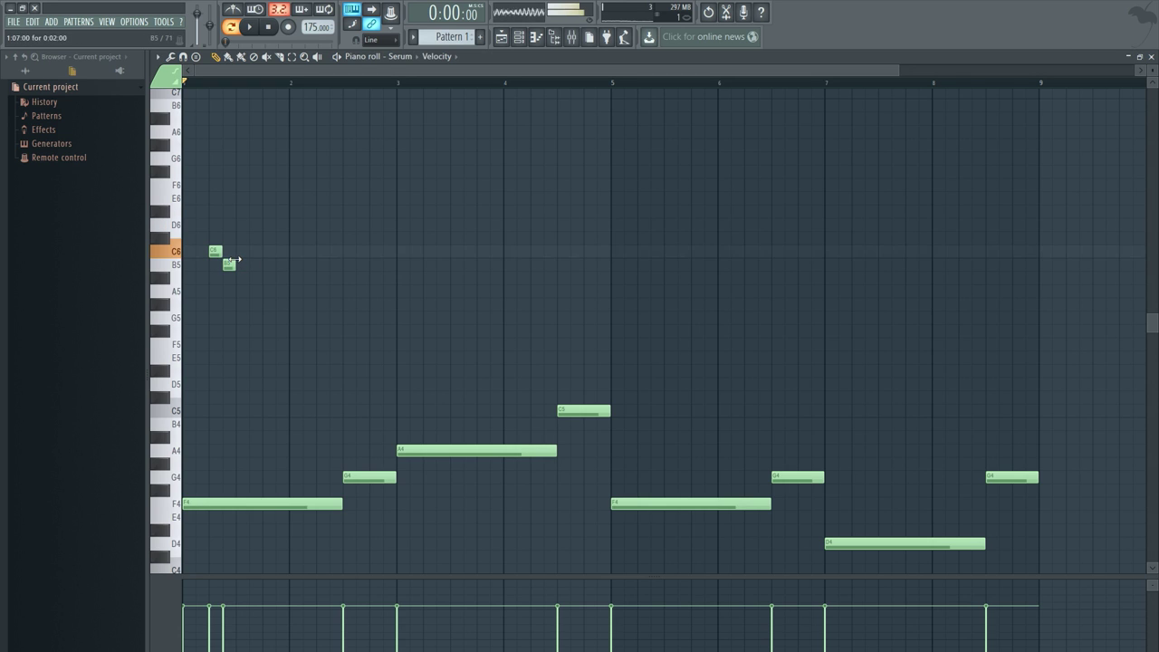
key("space")
key("space")
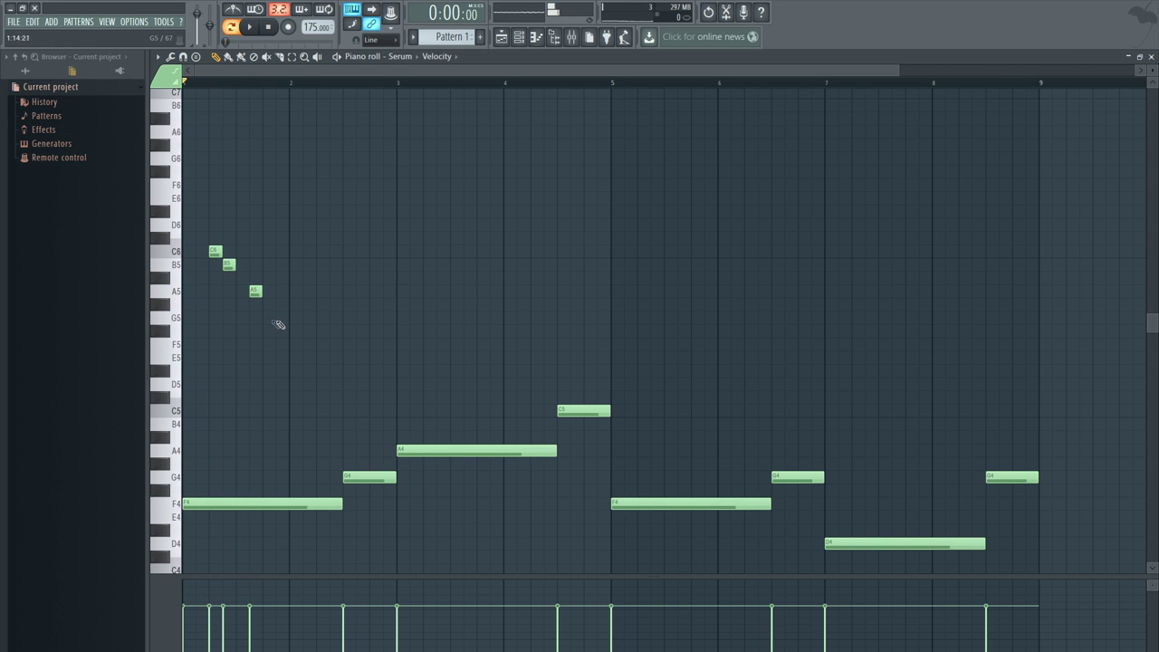
left_click(322, 265)
left_click(333, 251)
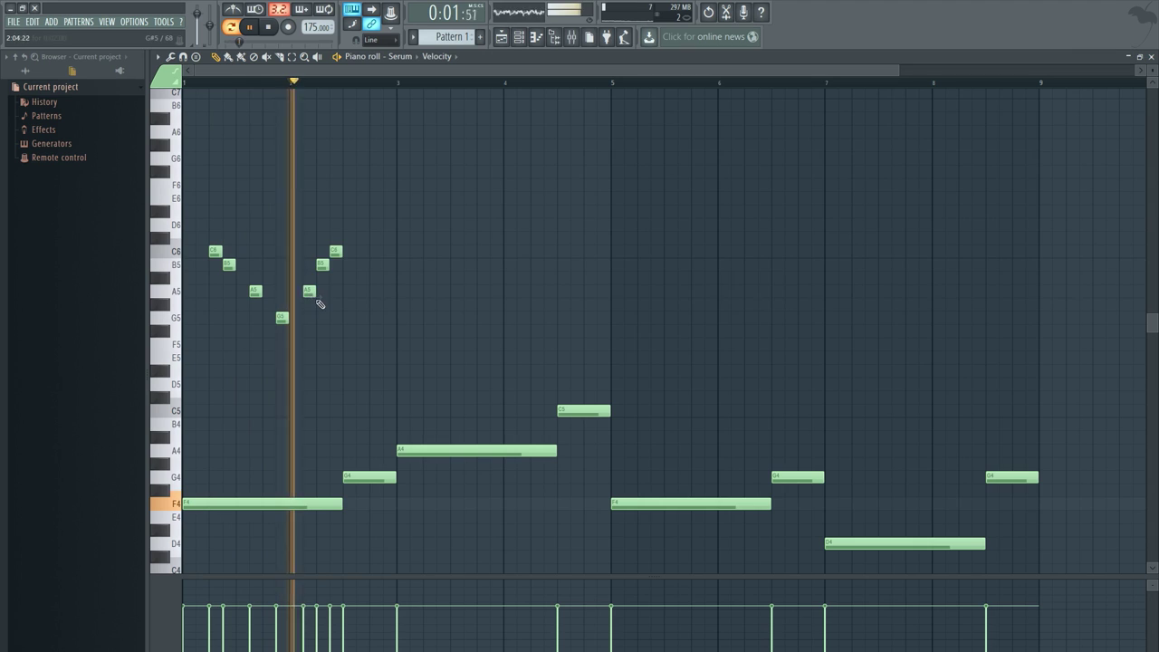
Step: Extend the melody through bar 4 with D6, E6, D6, B5, C6, G5, C6, B5 and A5, checking it by playback
key("space")
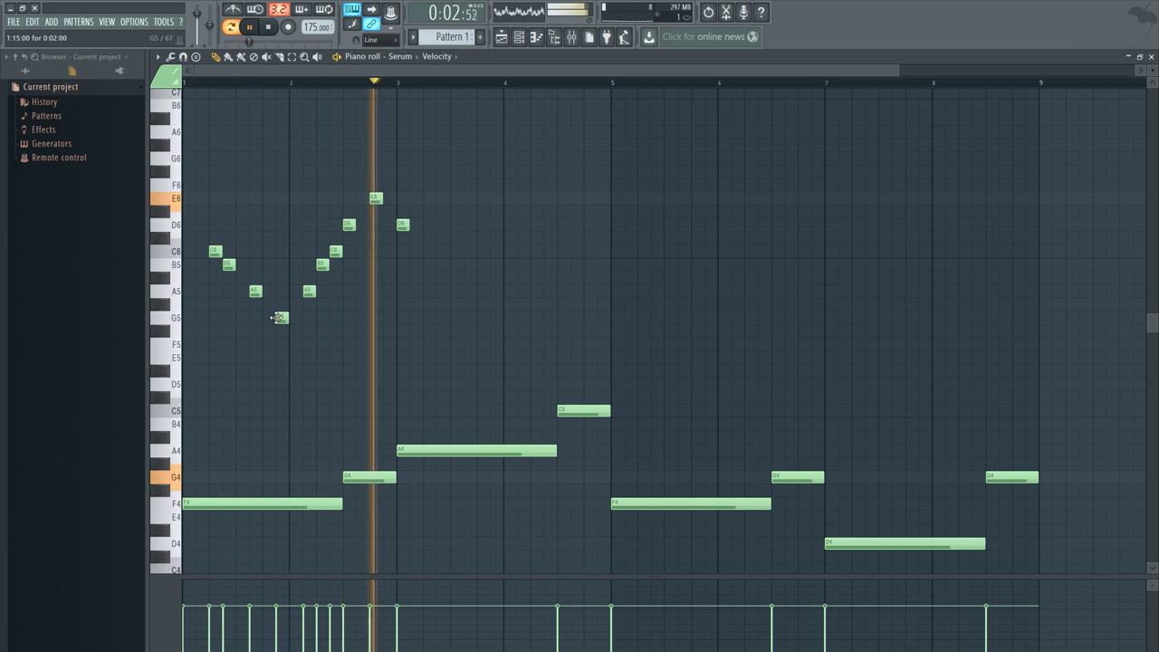
key("space")
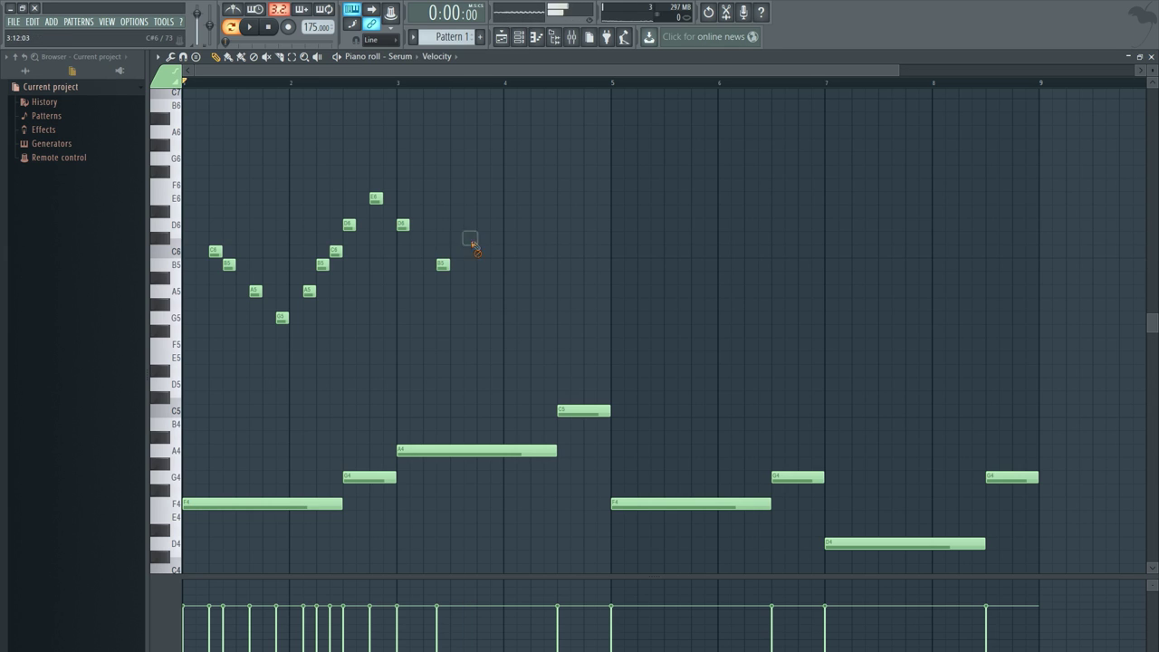
key("space")
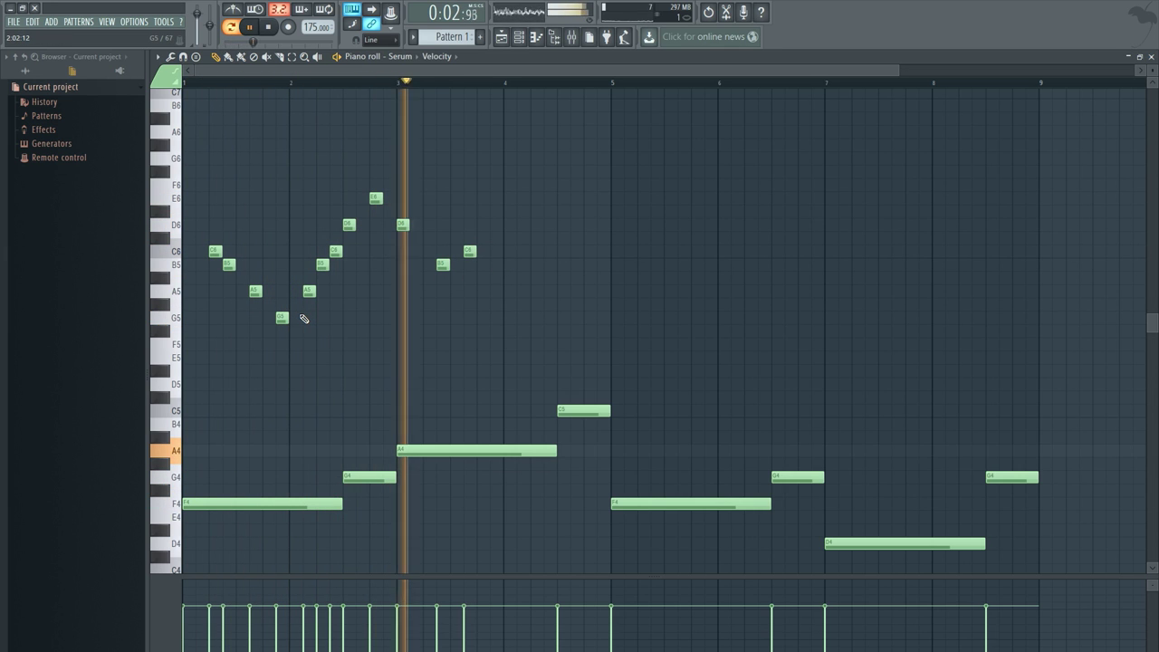
key("space")
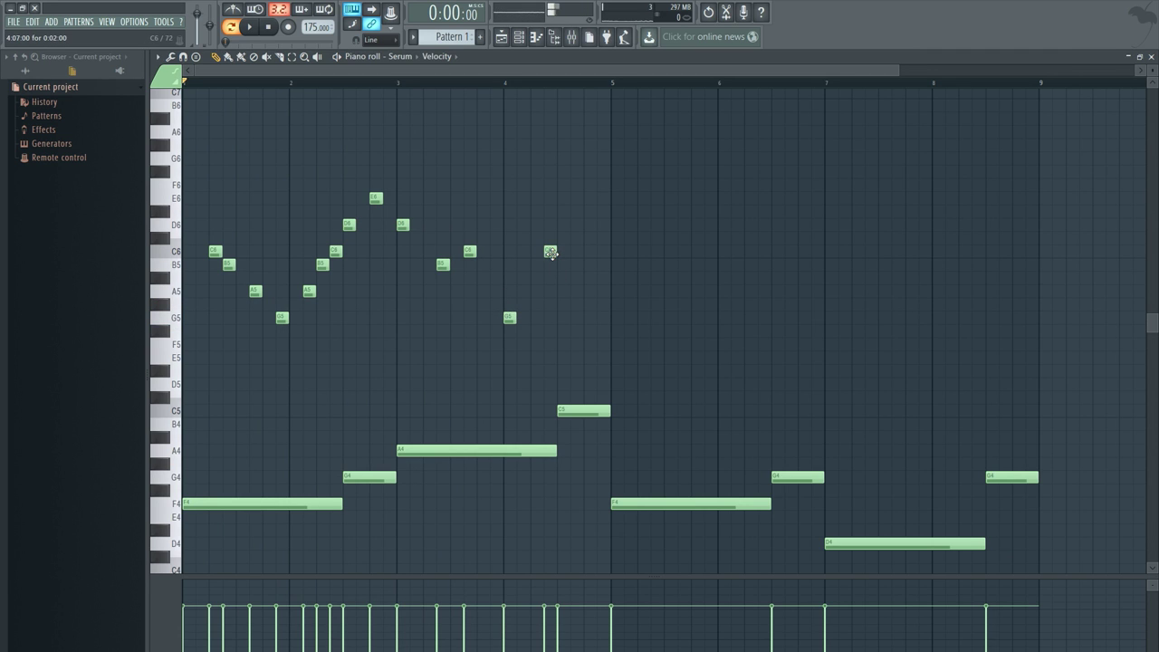
key("space")
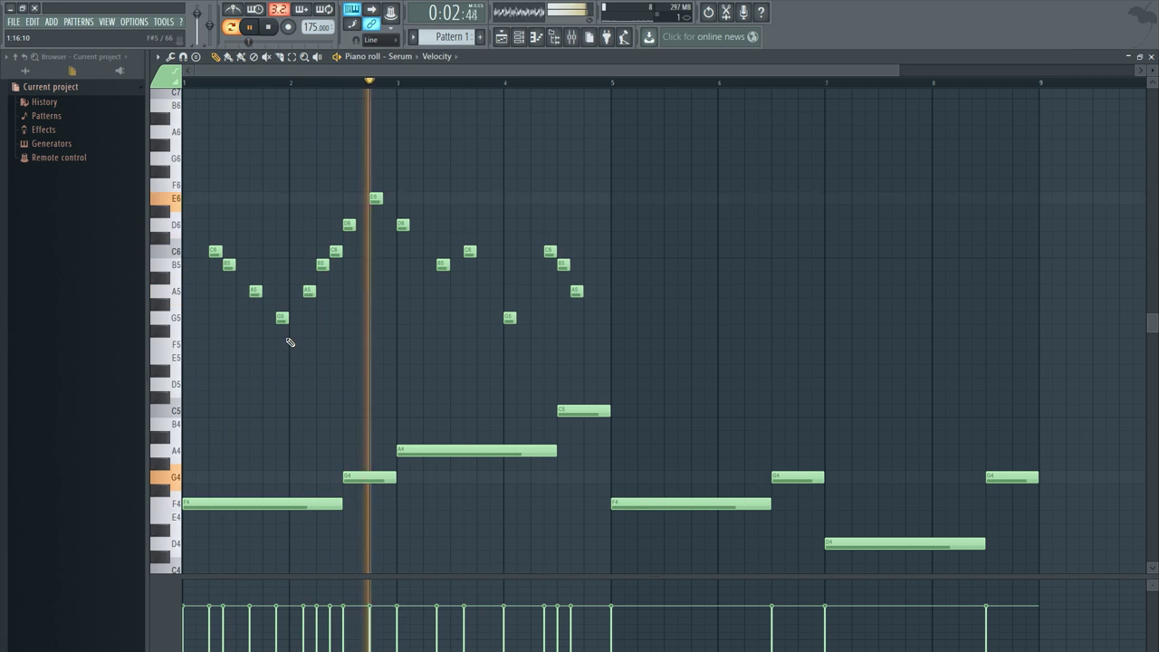
key("space")
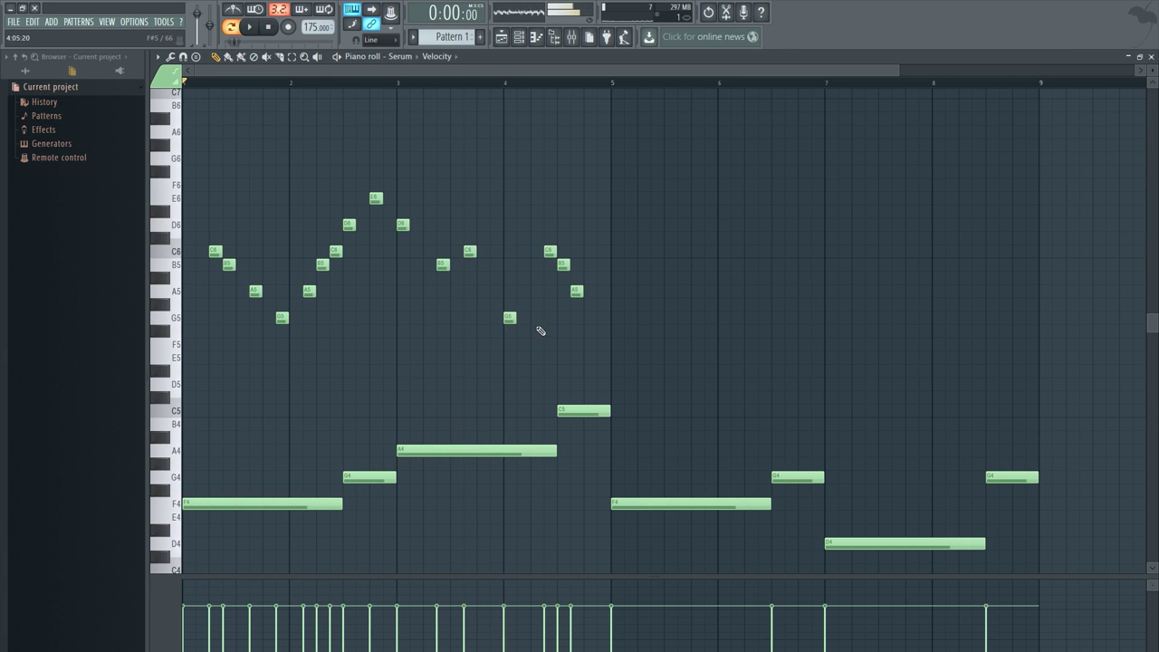
Step: Move the G5 note at bar 4 and the C6, B5, A5 run after it two steps earlier
left_click_drag(509, 318, 497, 318)
key("space")
left_click_drag(549, 250, 563, 290)
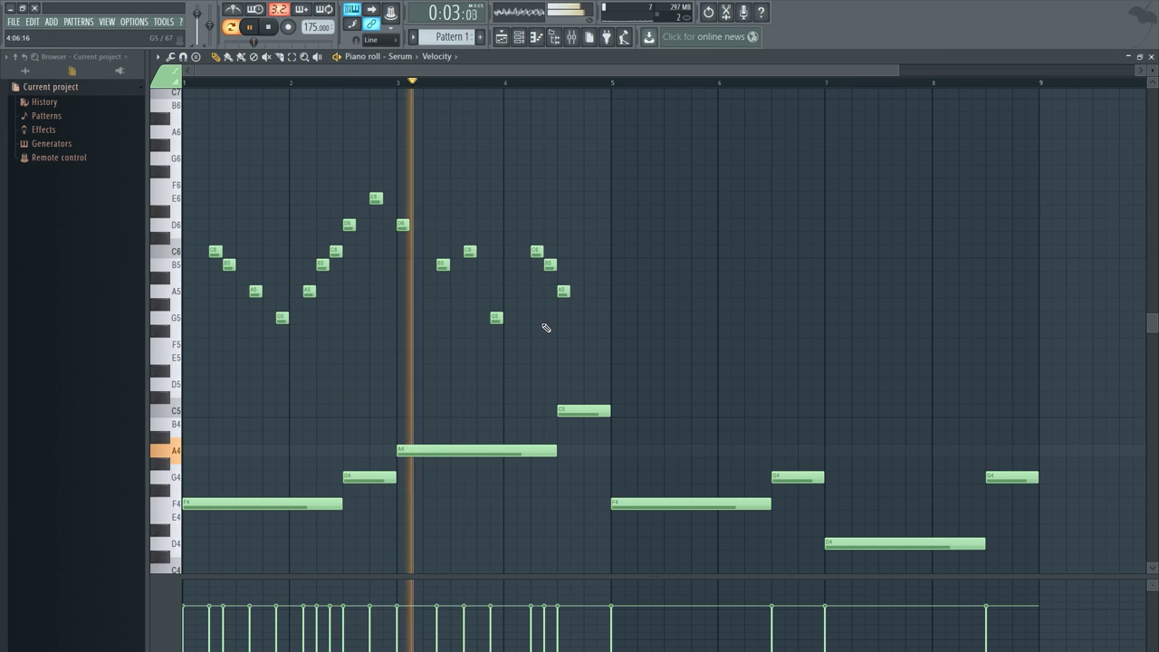
Step: Continue the melody from late bar 4 into bar 6 with G5, A5, B5, C6 and G5, checking it by playback
key("space")
key("space")
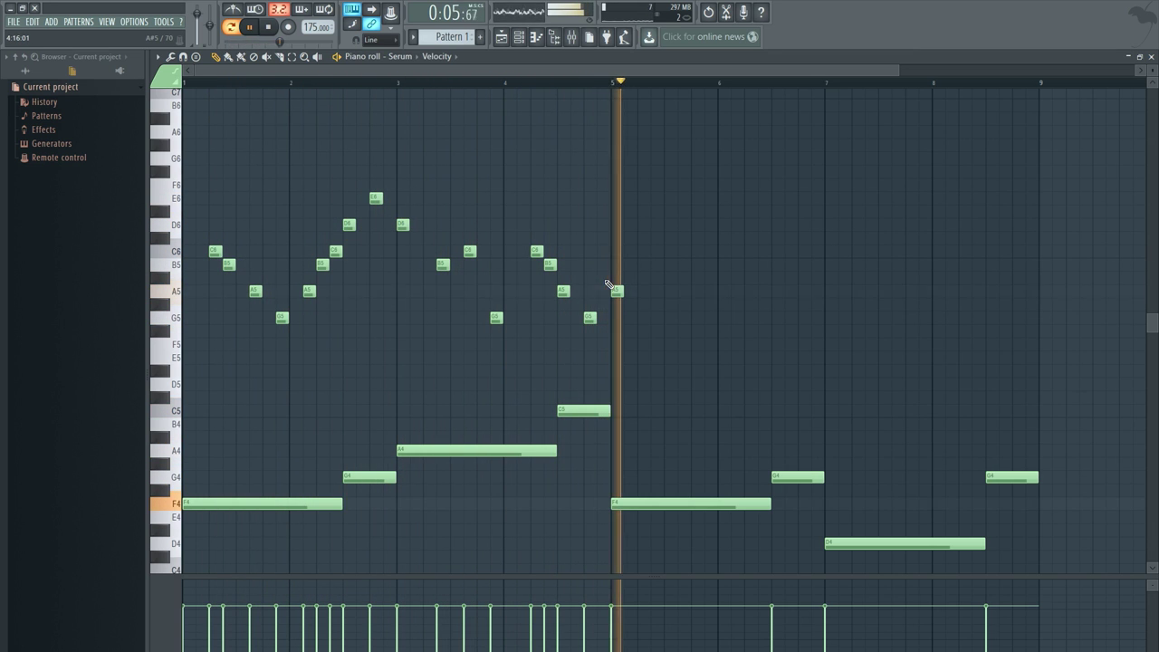
key("space")
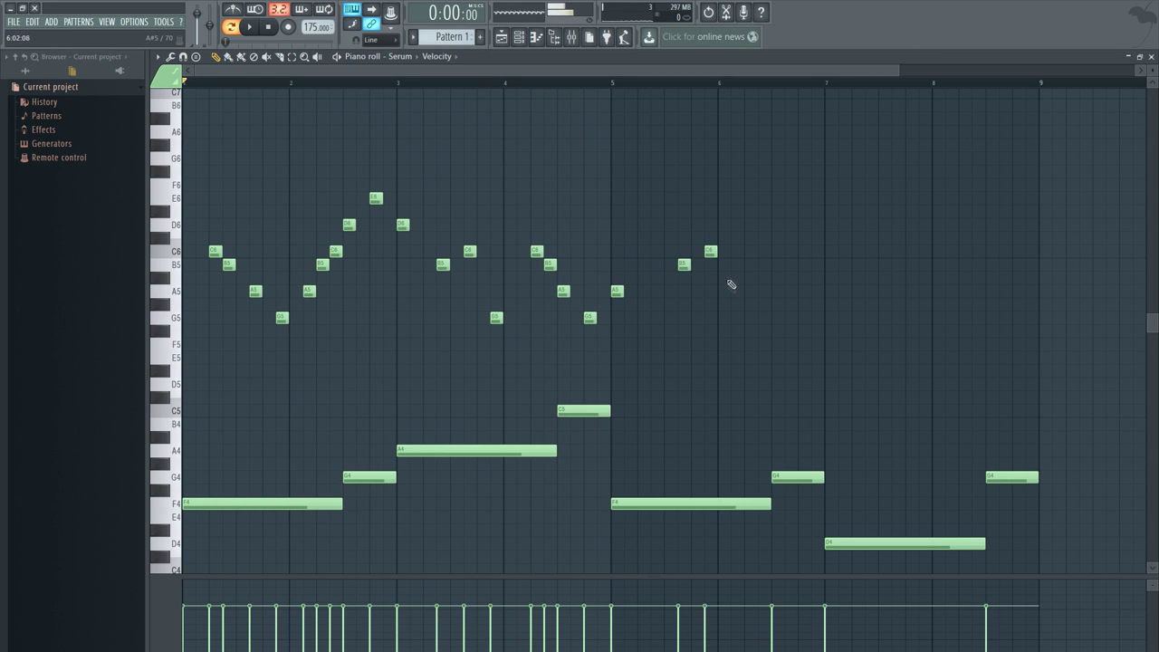
key("space")
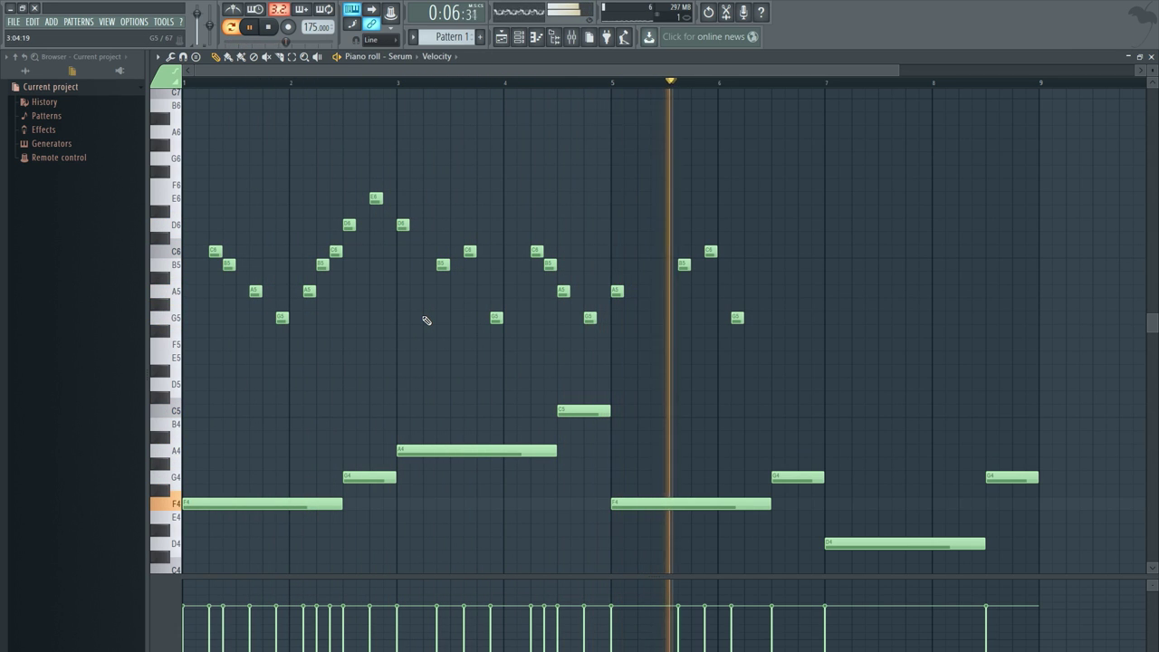
key("space")
Step: Move the last B5, C6 and G5 a quarter bar earlier and fill bar 6 with C6, B5, A5, E6, D6, C6
left_click_drag(707, 255, 682, 251)
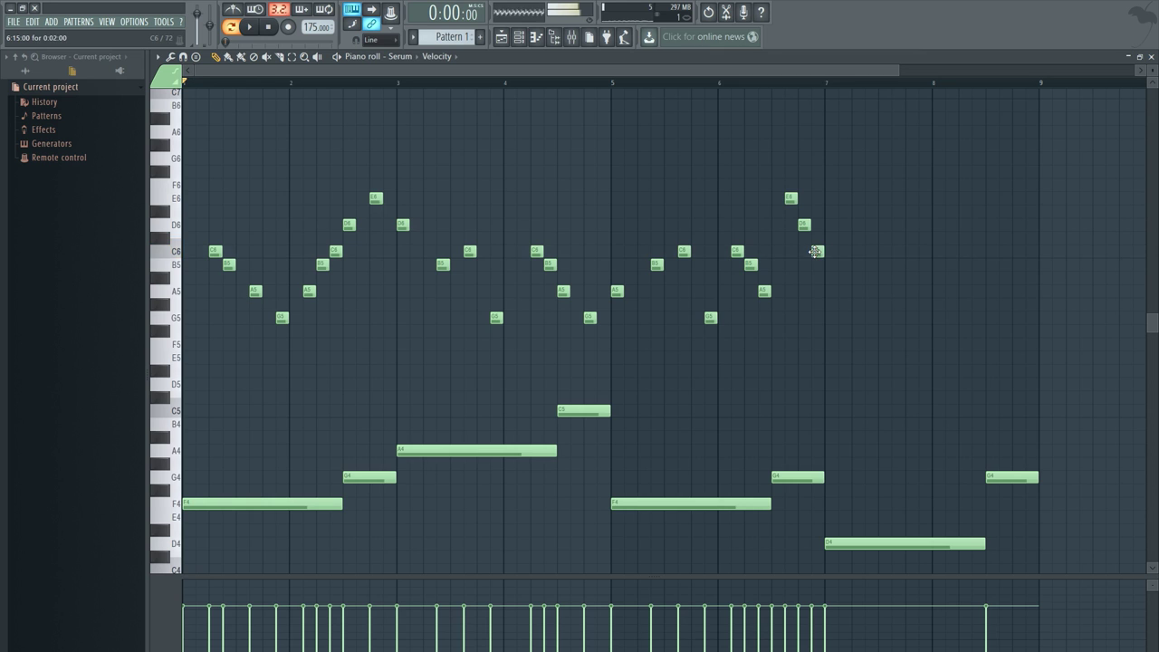
key("space")
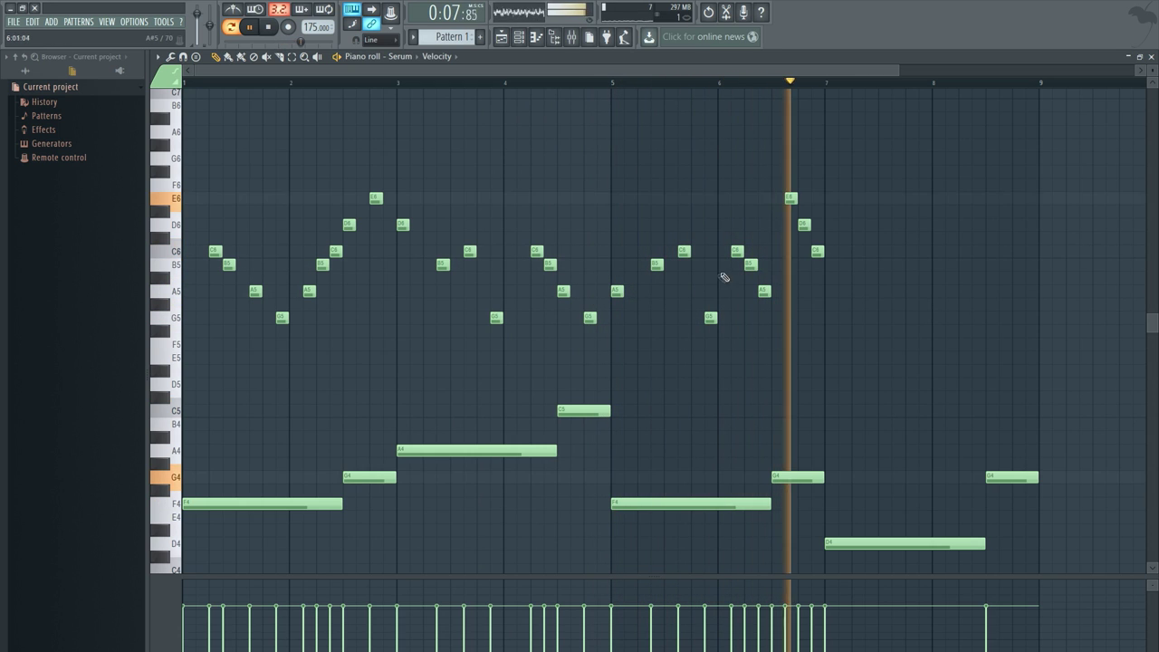
Step: Complete the melody with D6, E6, D6, C6, G6, F6, E6, D6 in bar 7 and C6, B5, A5, G5 in bar 8, then play it back
key("space")
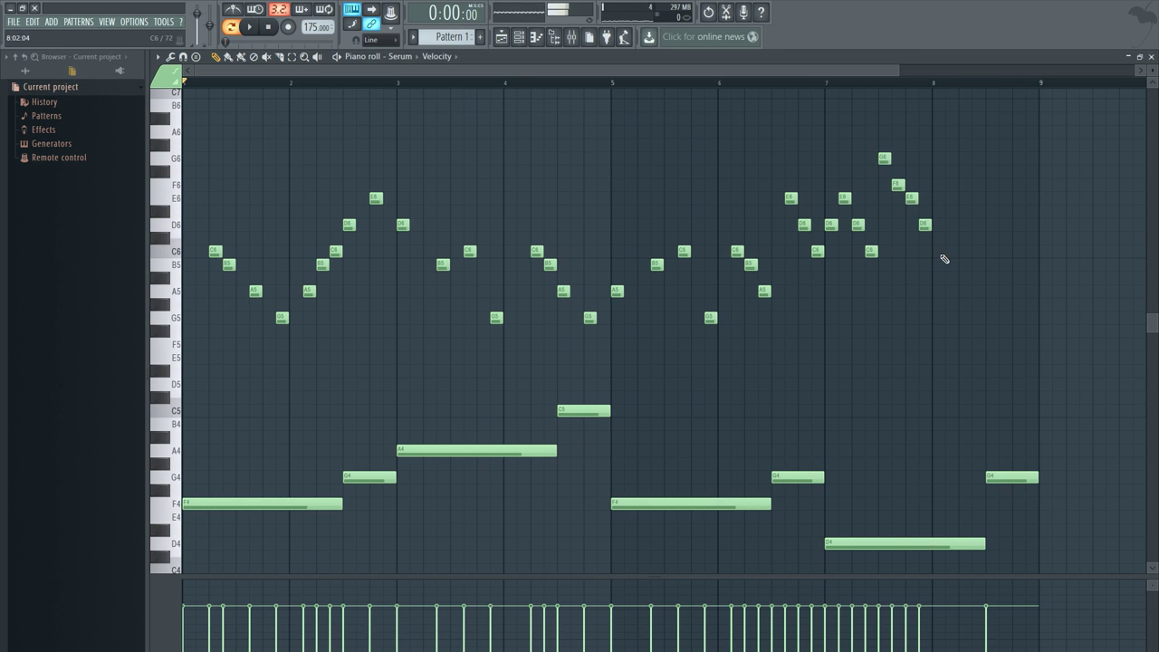
key("space")
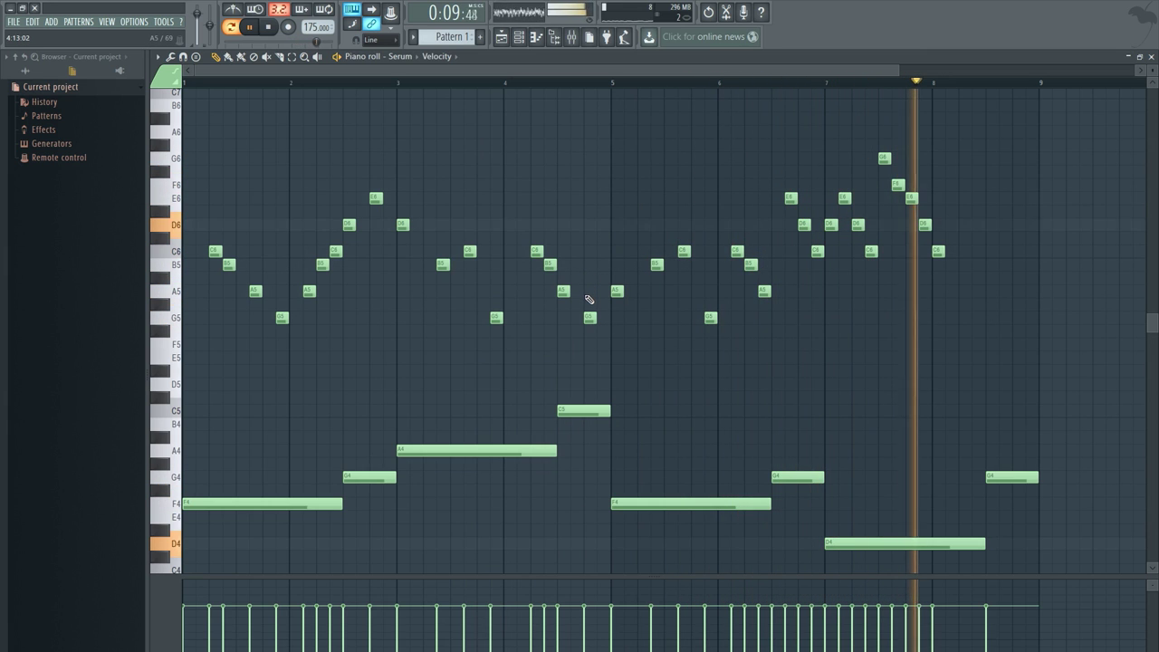
key("space")
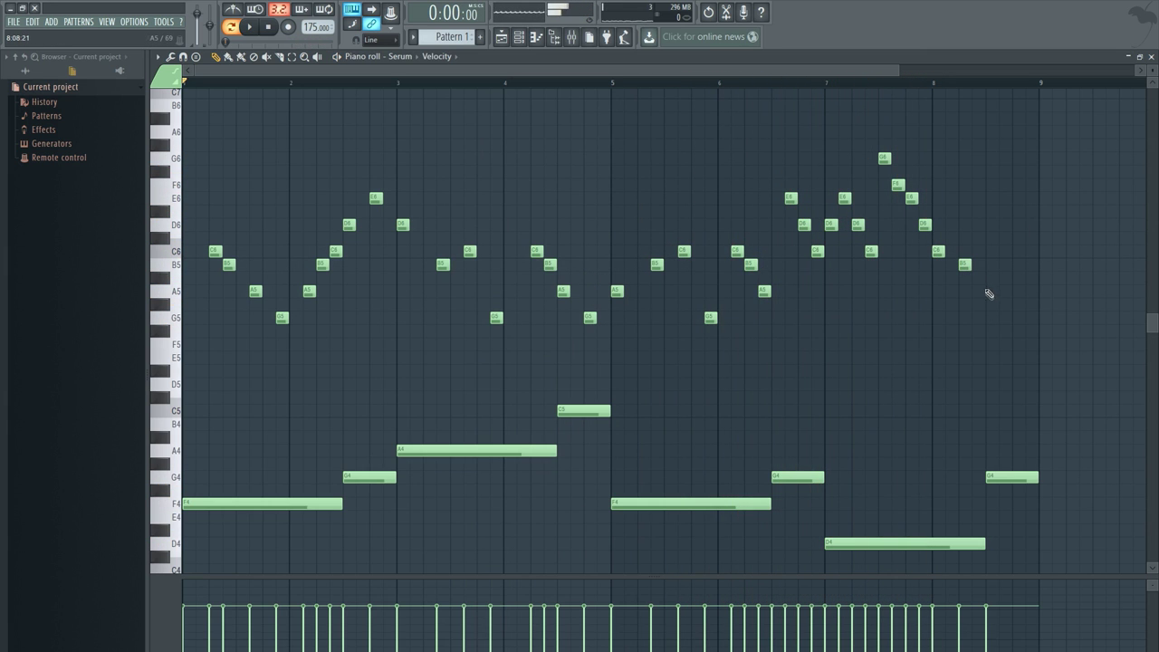
key("space")
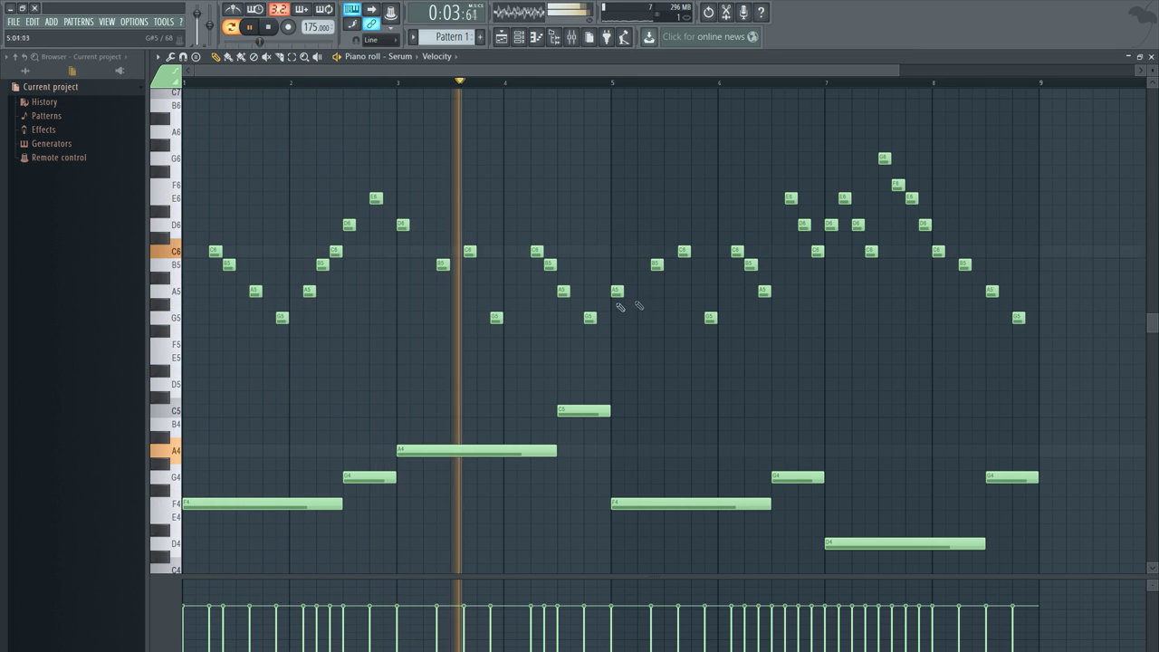
Step: Add an A5 note at the start of bar 1 in the melody and leave the piano roll
left_click(187, 291)
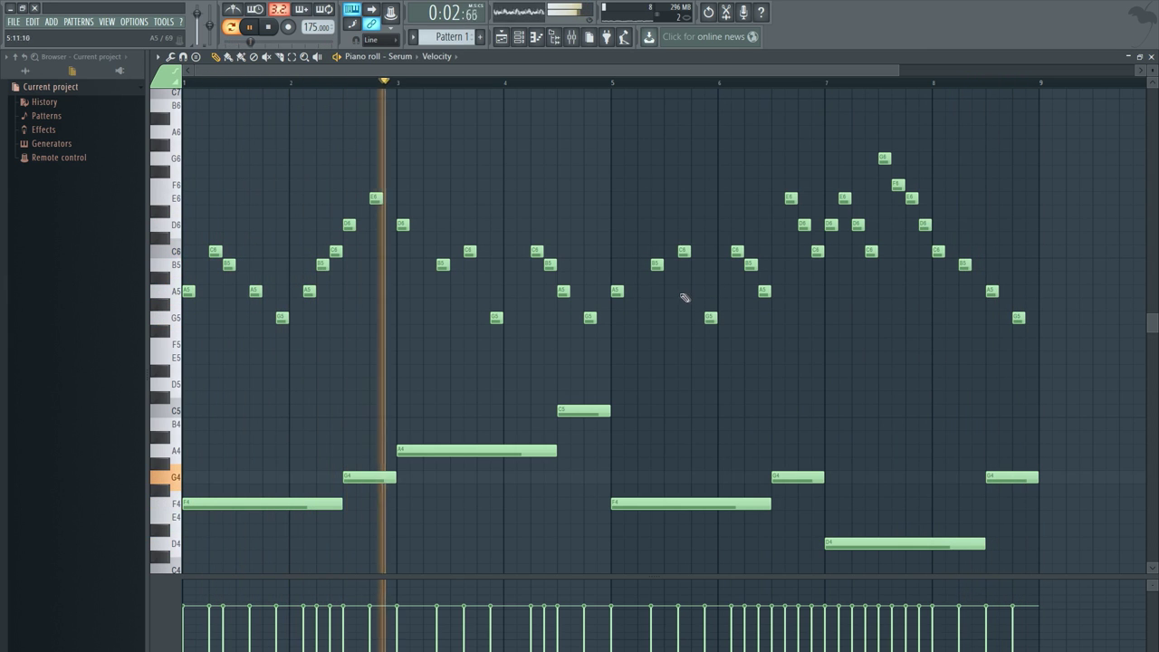
left_click(1150, 56)
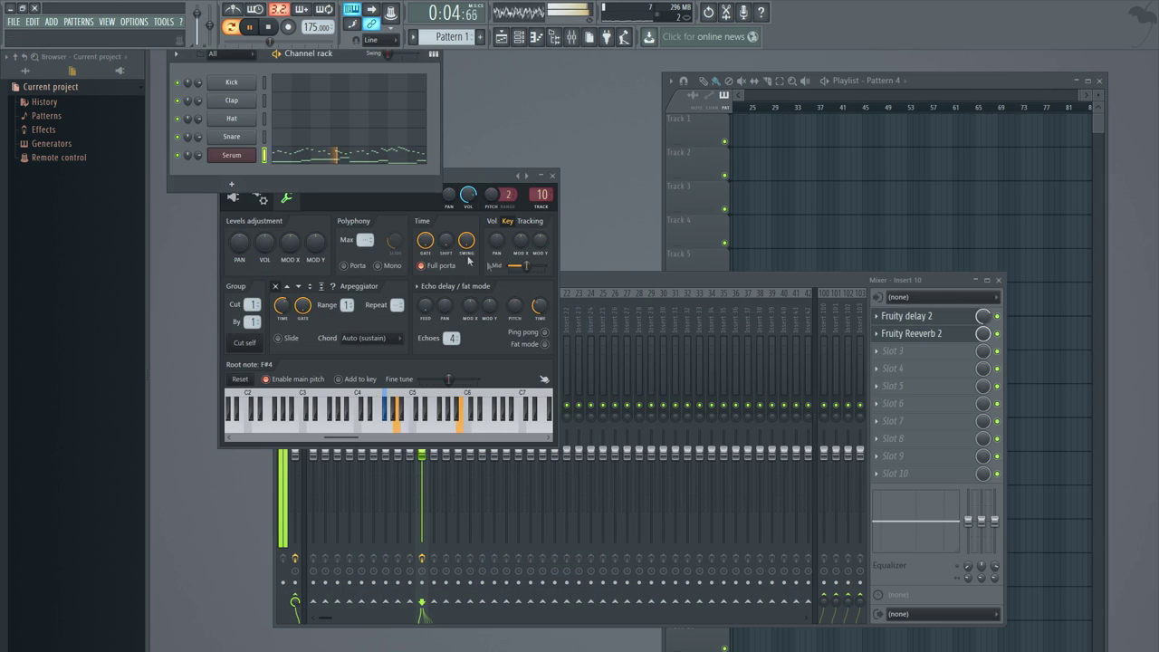
Step: Show Serum's oscillator view, set oscillator A's unison to 16 voices and its blend to 100, and adjust its detune and level
left_click(233, 158)
left_click(233, 196)
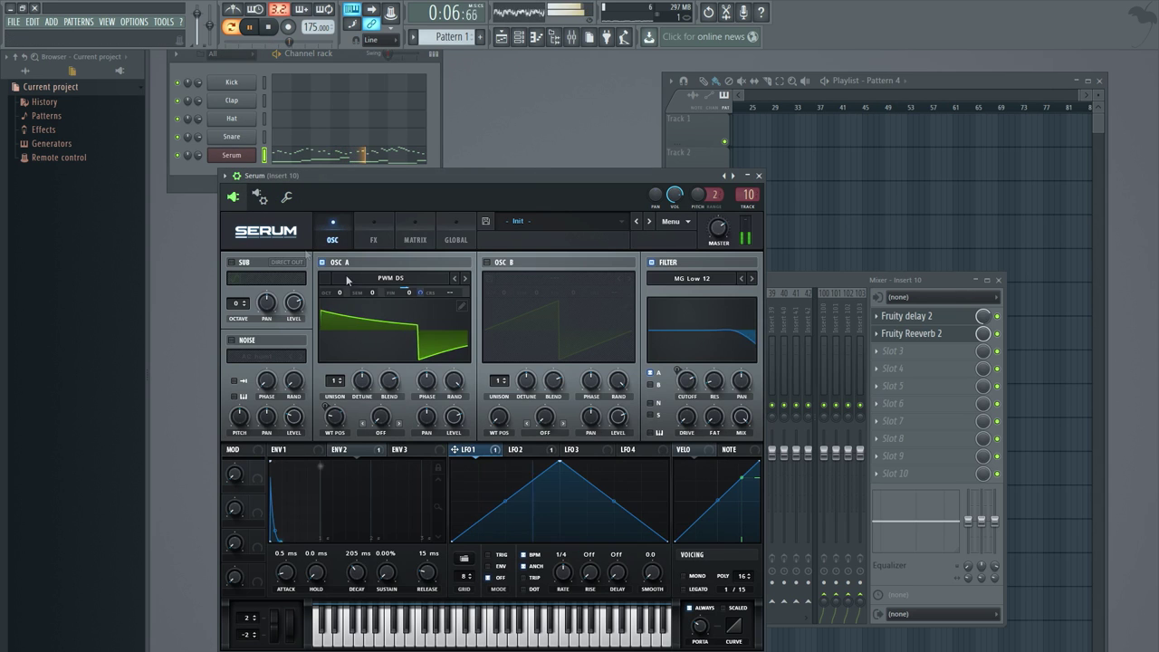
left_click_drag(339, 356, 340, 309)
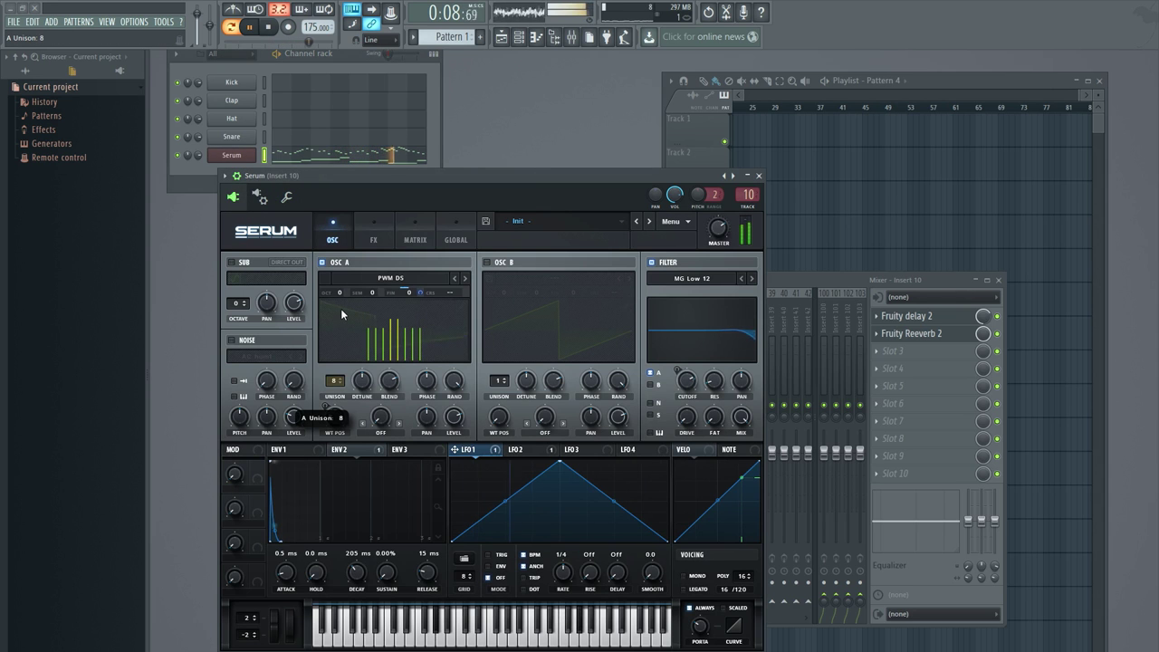
left_click_drag(362, 381, 395, 429)
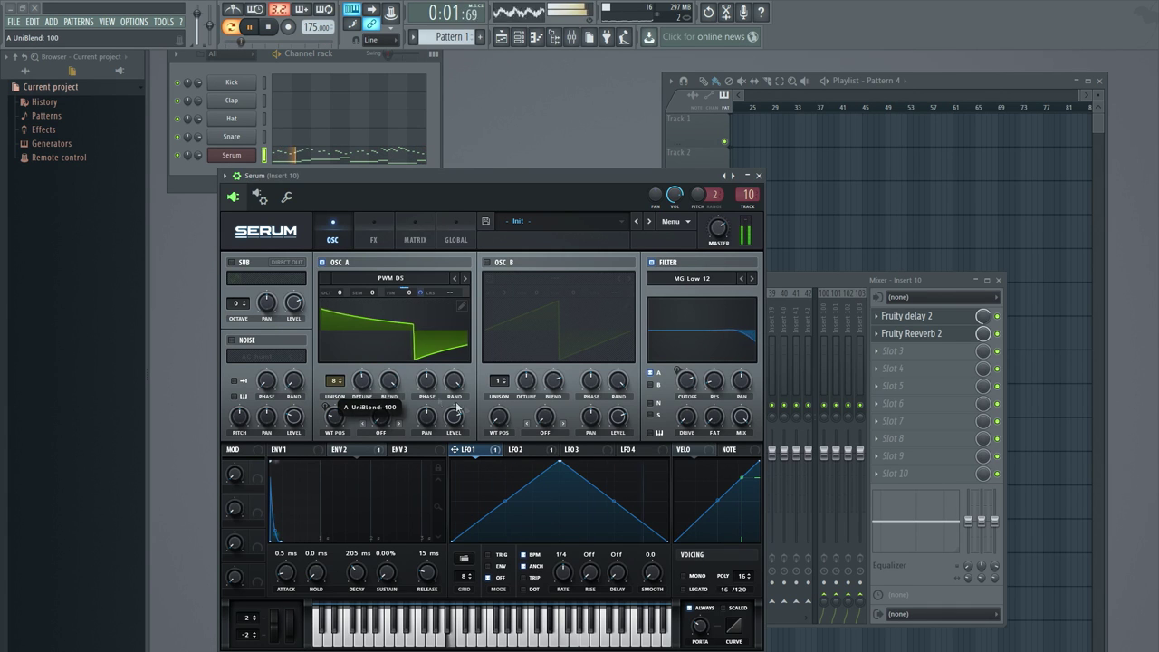
left_click_drag(336, 381, 394, 172)
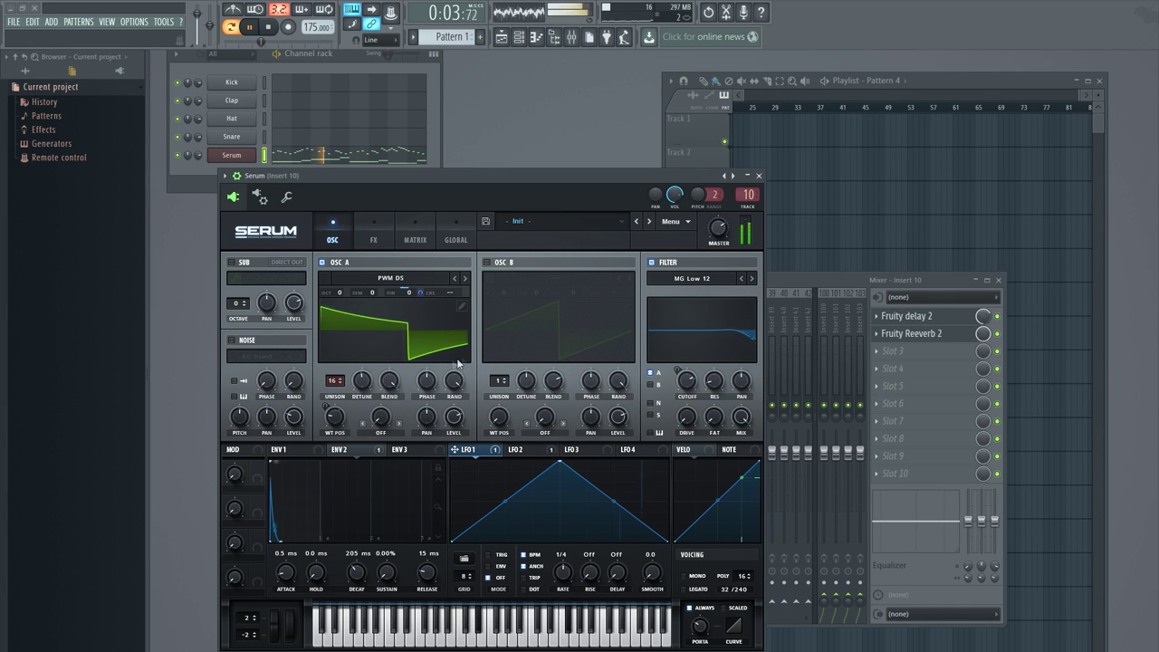
left_click_drag(455, 381, 460, 406)
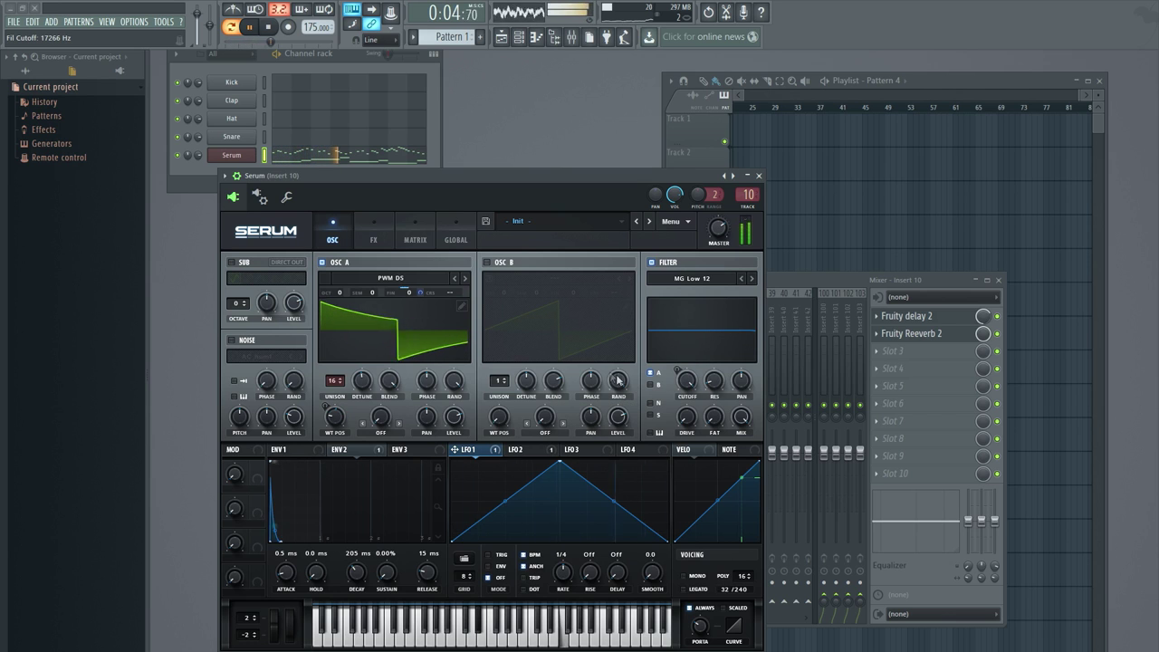
Step: Enable oscillator B and set its unison to 16 voices with a detune of about 0.31
left_click(486, 263)
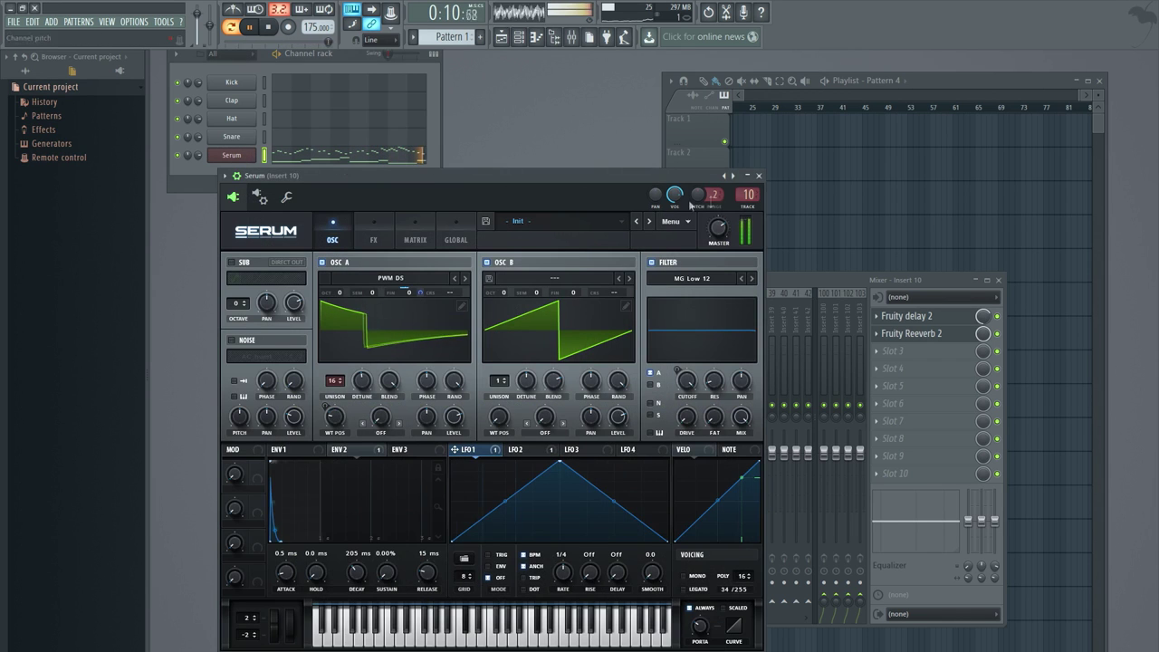
double_click(748, 195)
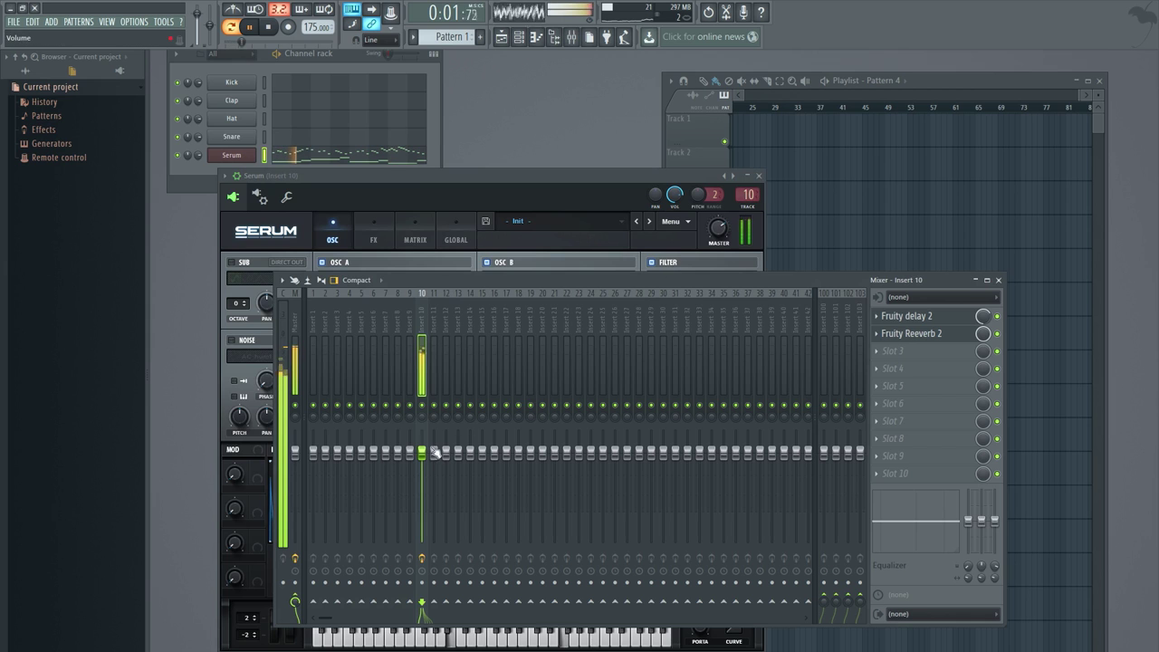
left_click(500, 199)
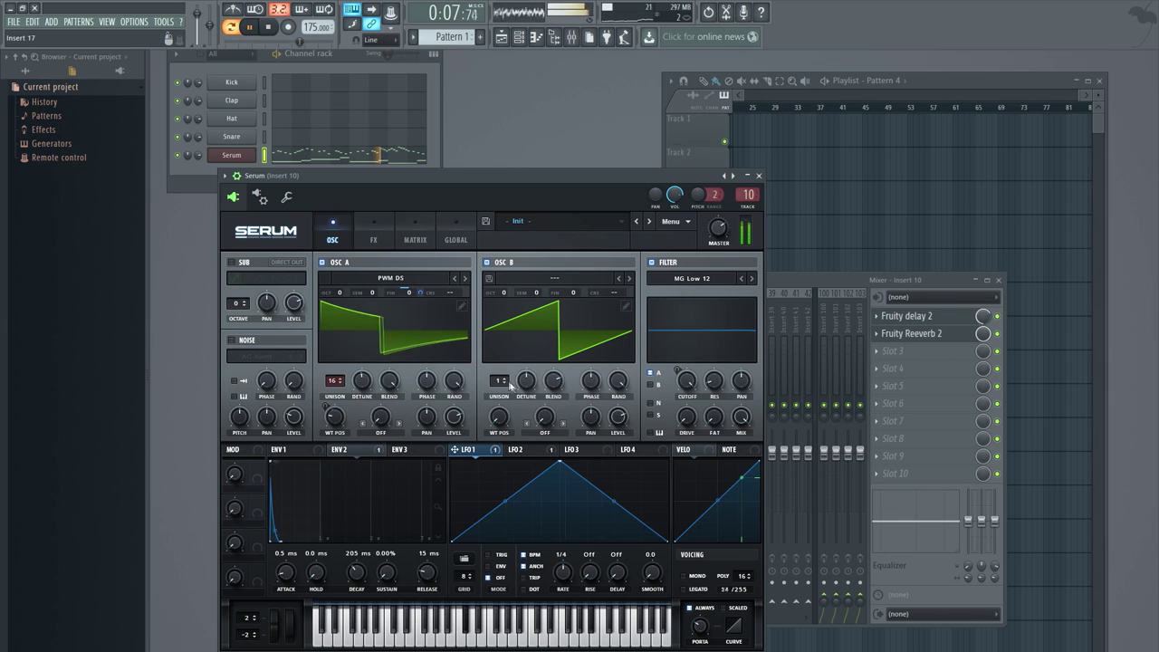
left_click_drag(496, 379, 497, 340)
left_click_drag(522, 384, 539, 385)
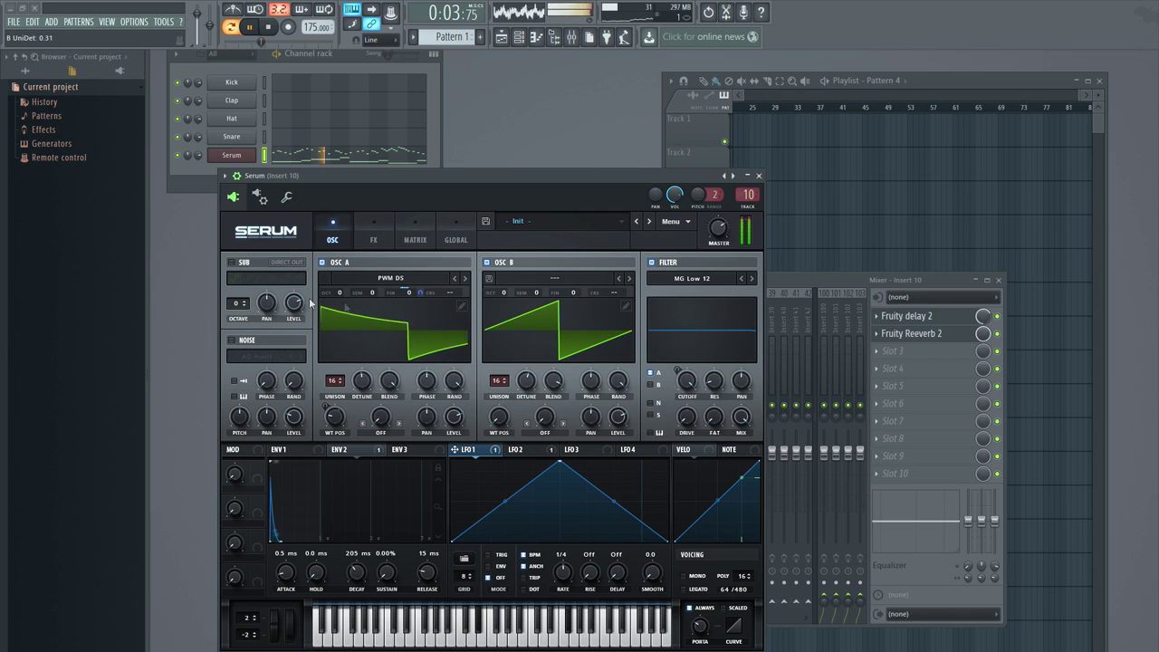
Step: Enable the sub oscillator one octave down with the saw shape and lower its level to about 53%
left_click(232, 263)
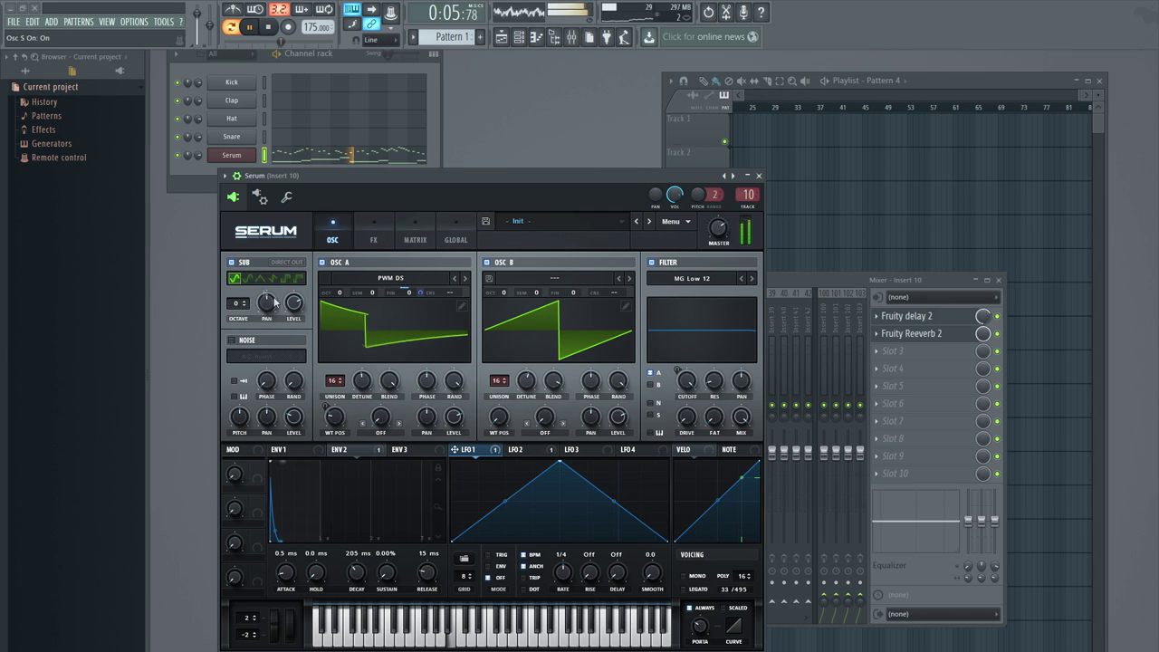
left_click(243, 307)
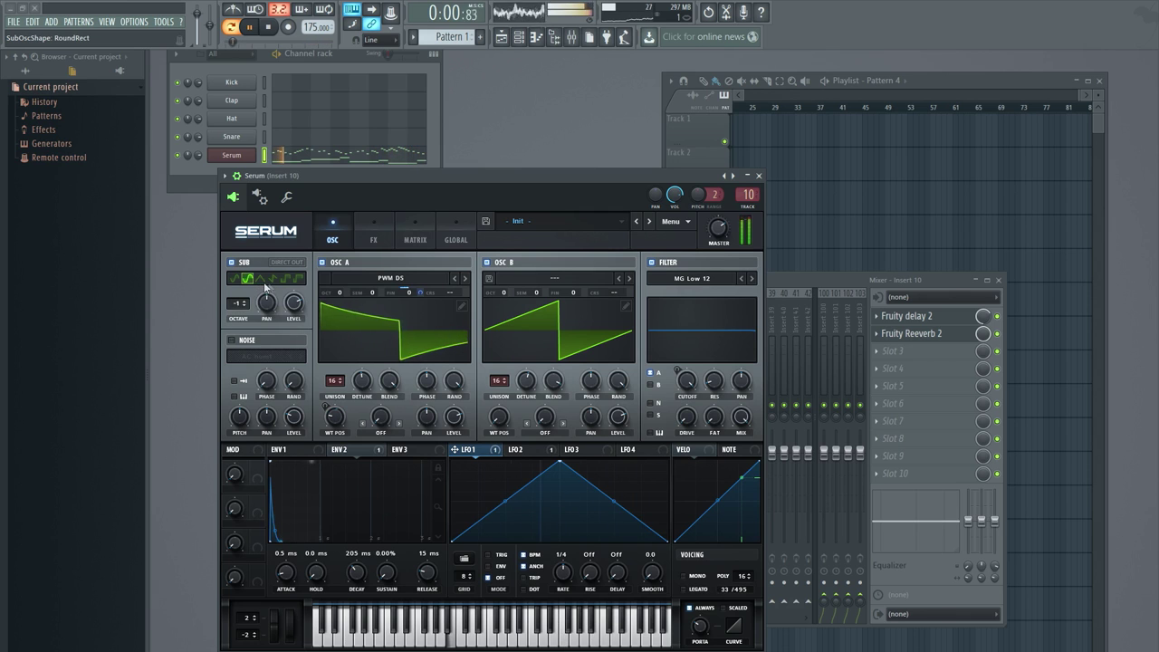
left_click(269, 279)
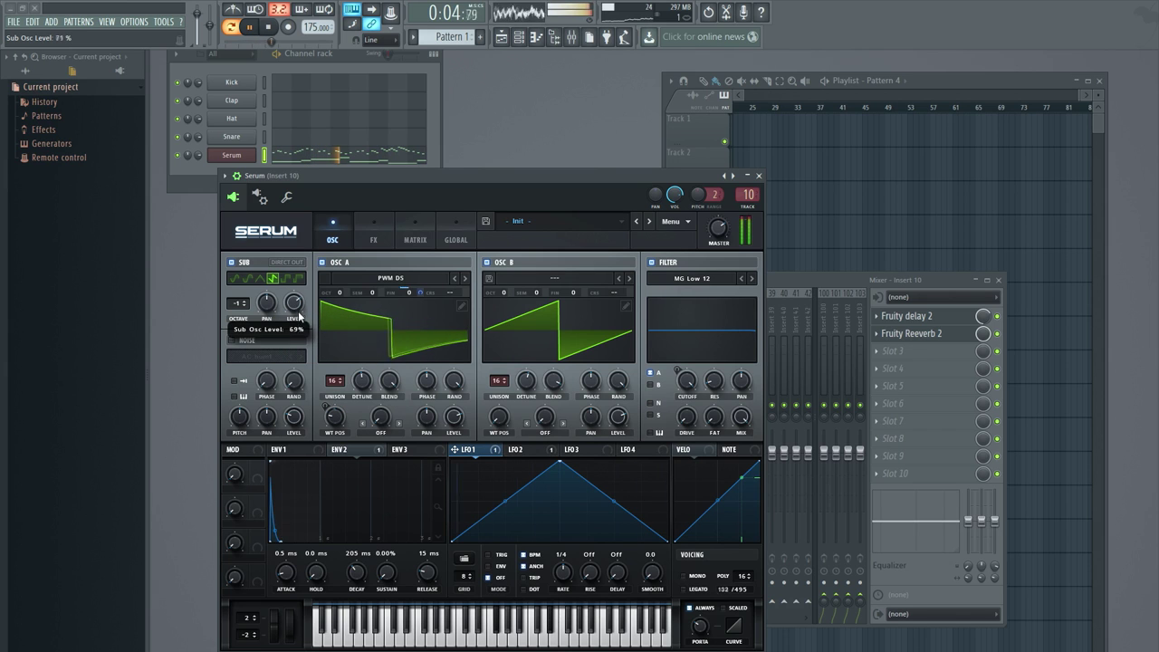
scroll(300, 332, "down", 6)
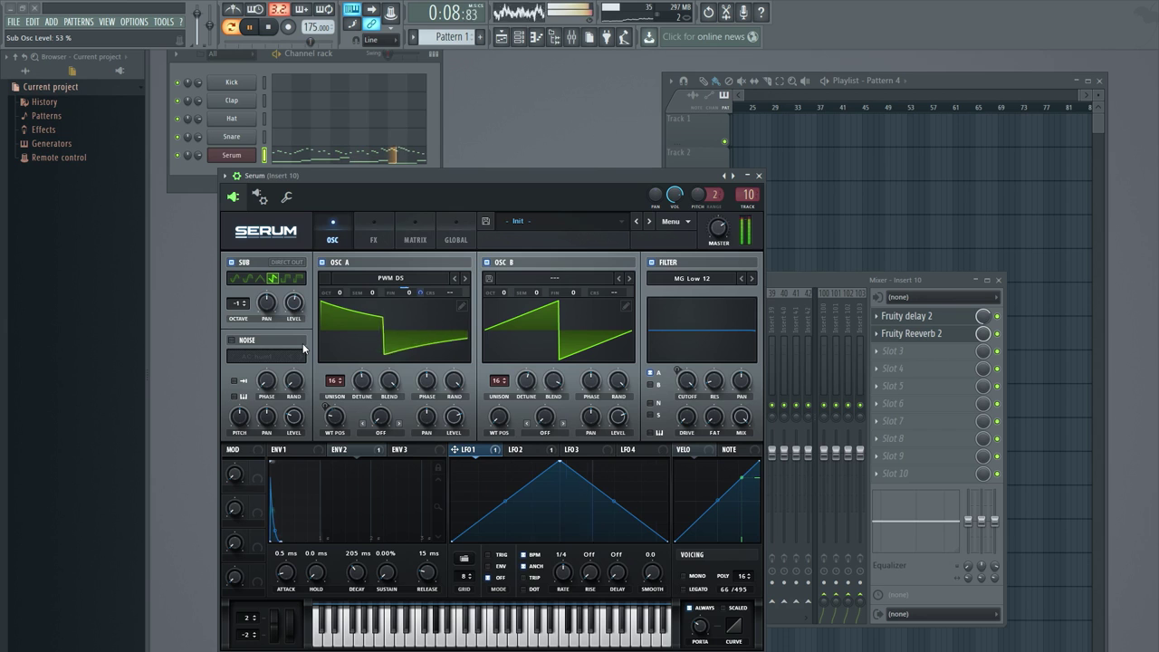
Step: Replace the master track's Fruity Limiter with Patcher and load its masterchain preset
left_click(785, 285)
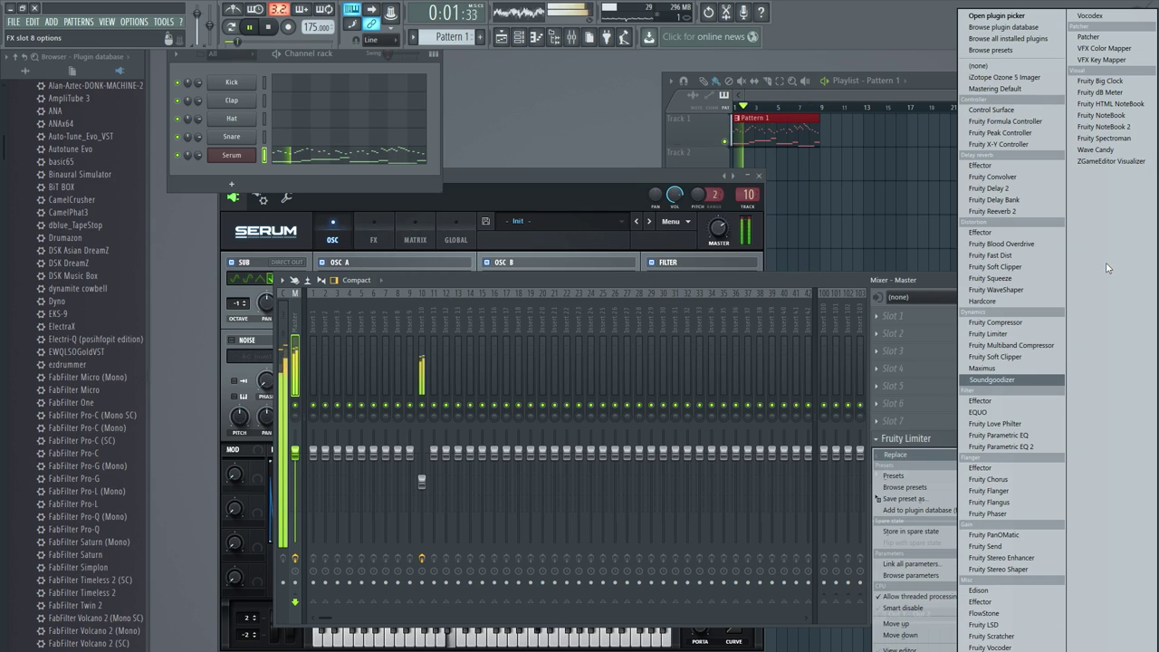
left_click(1088, 36)
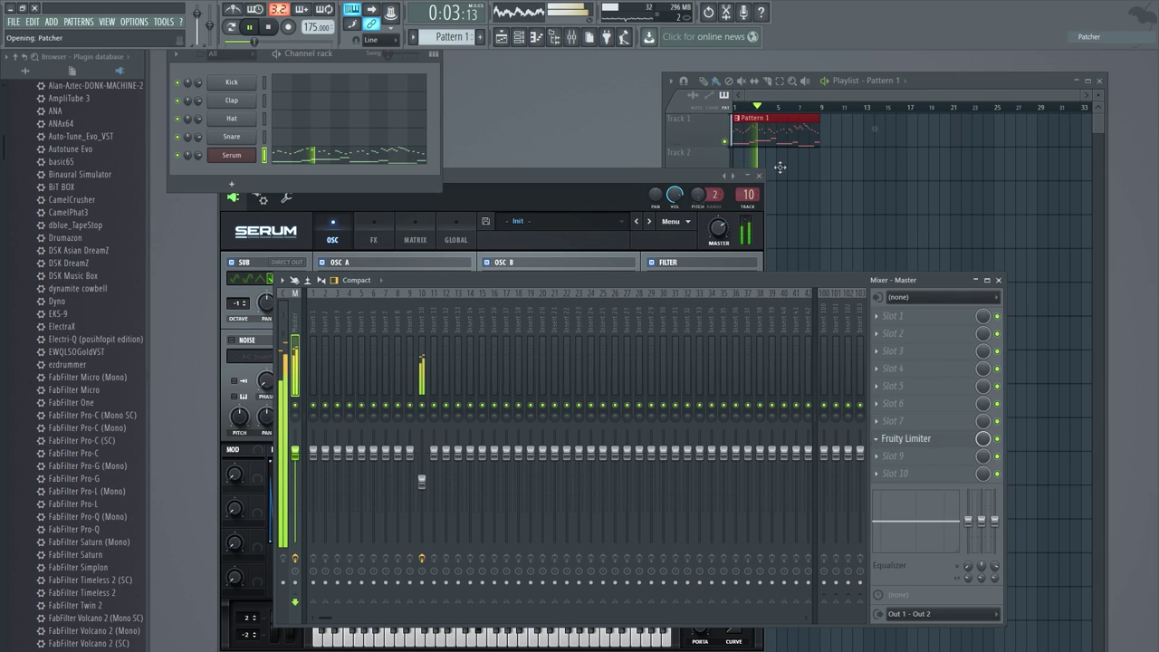
left_click_drag(580, 385, 724, 347)
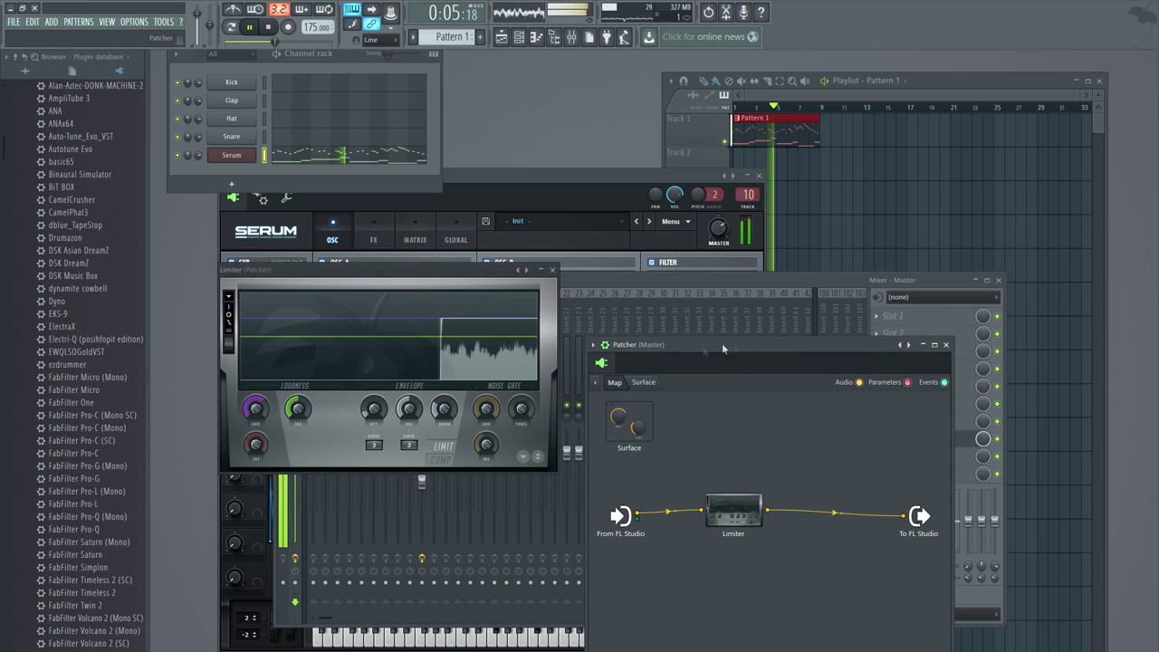
left_click(592, 345)
mouse_move(633, 380)
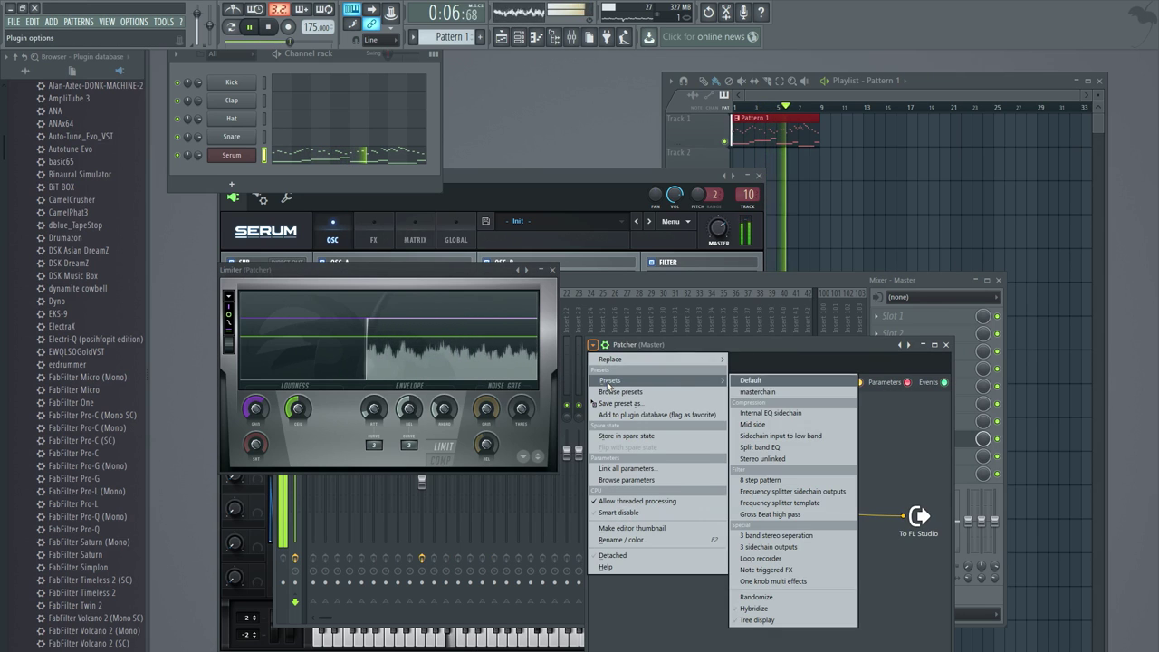
left_click(765, 395)
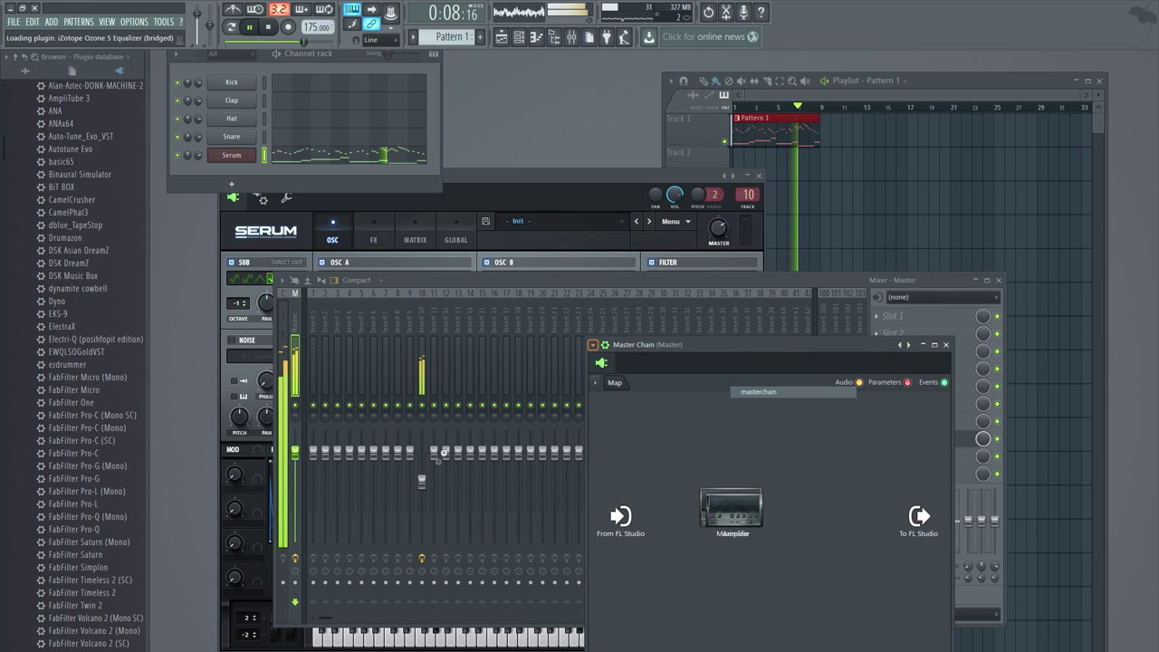
Step: Lower the volume of mixer track Insert 10, then close the Pre-EQ, mixer and Master Chain windows
left_click_drag(422, 481, 421, 493)
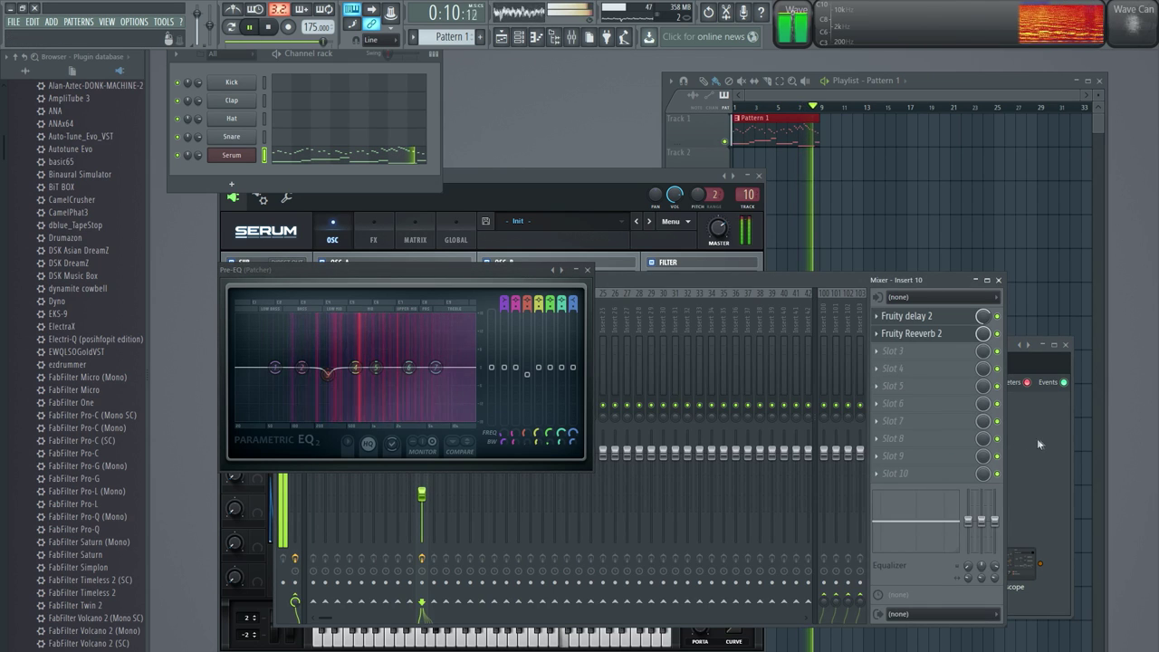
left_click(1038, 443)
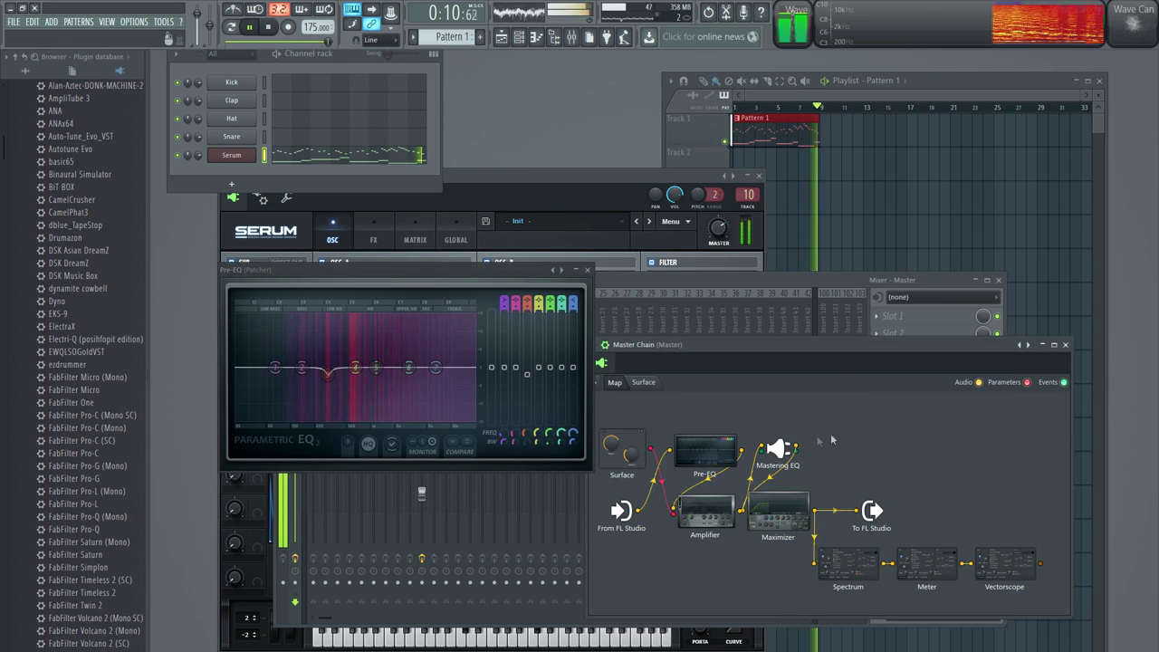
left_click(423, 495)
left_click(587, 269)
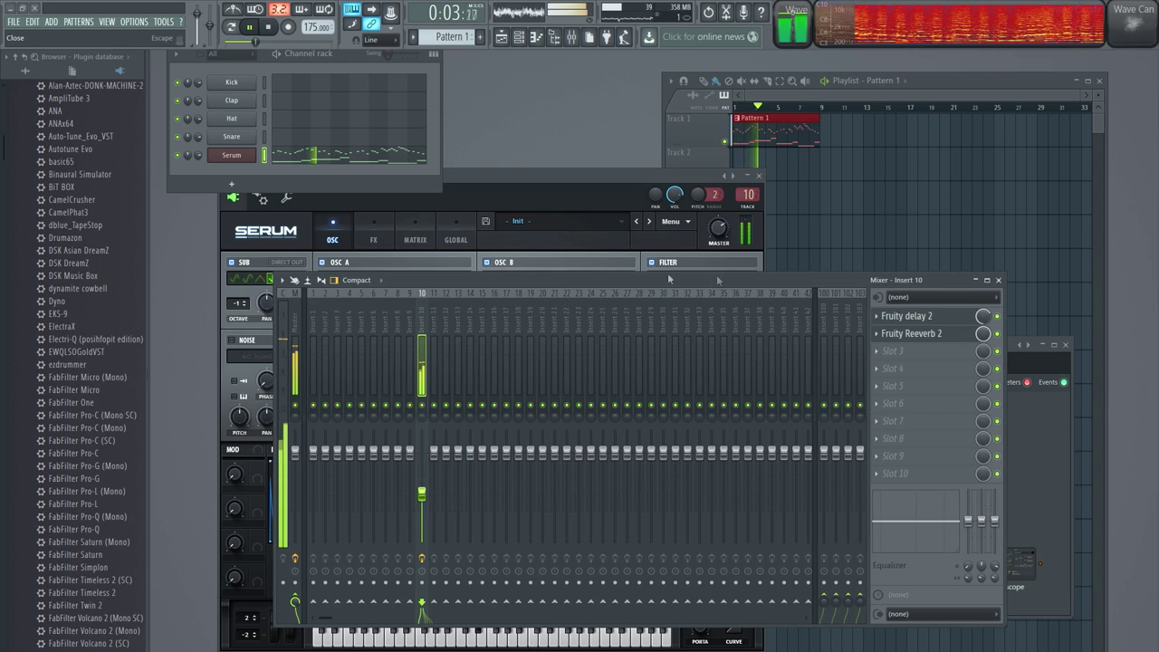
left_click(997, 280)
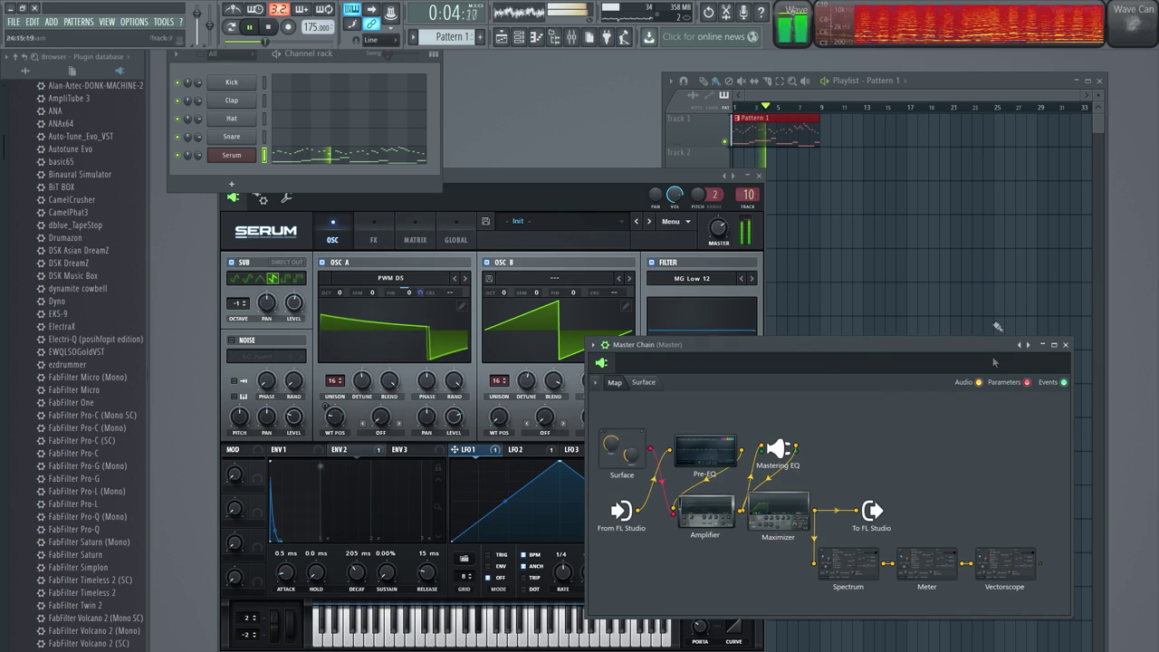
left_click(1065, 345)
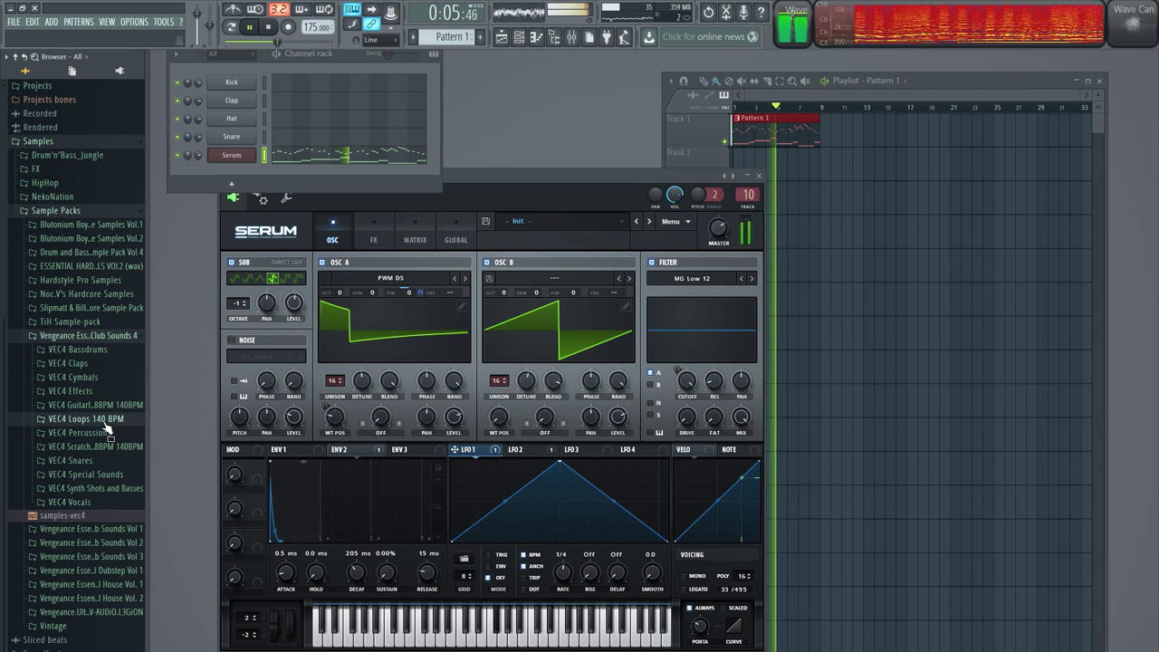
Step: Stop playback and audition several VEC4 Trance Kicks samples, including 10, 31 and 32
left_click(77, 350)
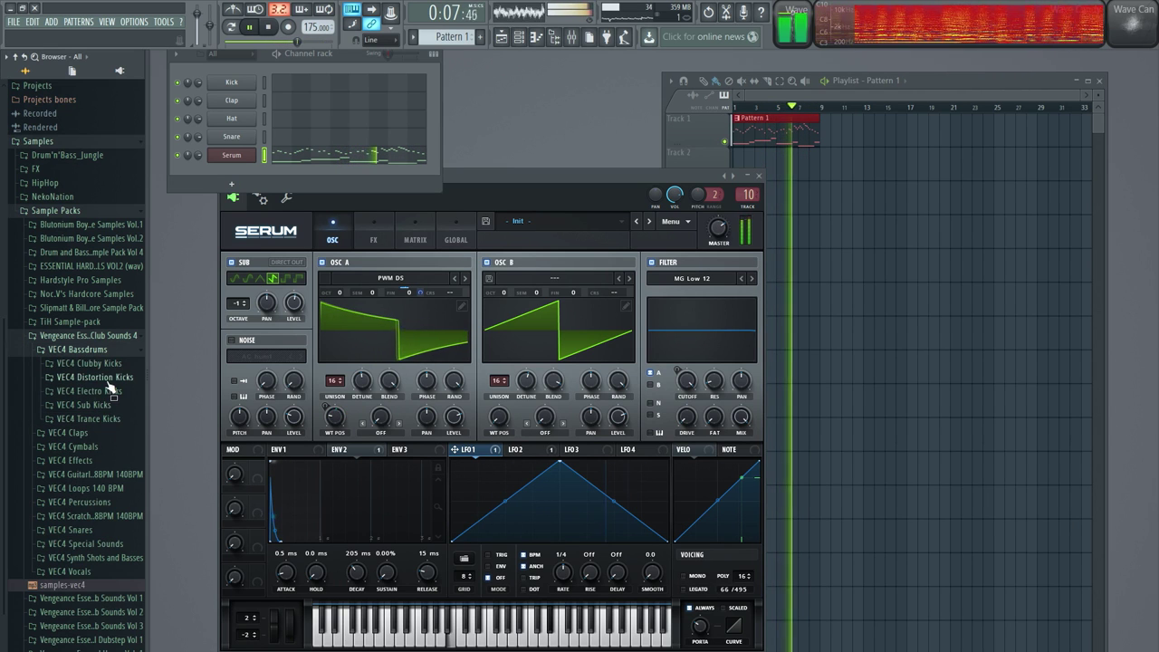
left_click(109, 418)
key("space")
left_click(122, 476)
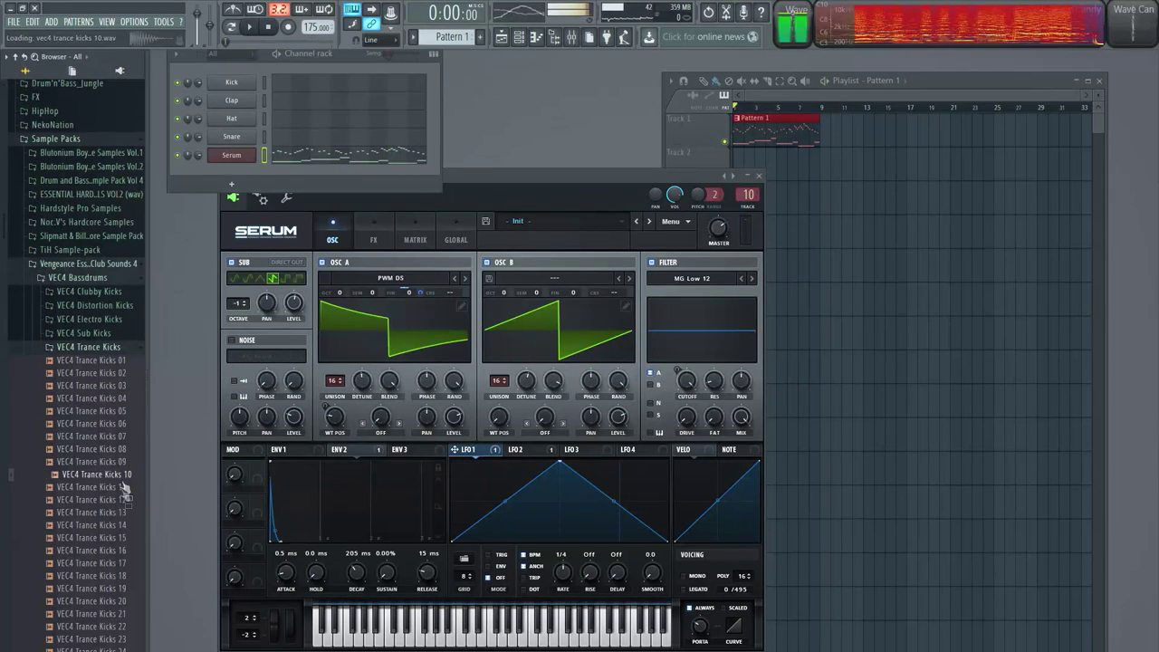
scroll(124, 507, "down", 3)
left_click(124, 513)
scroll(122, 513, "down", 4)
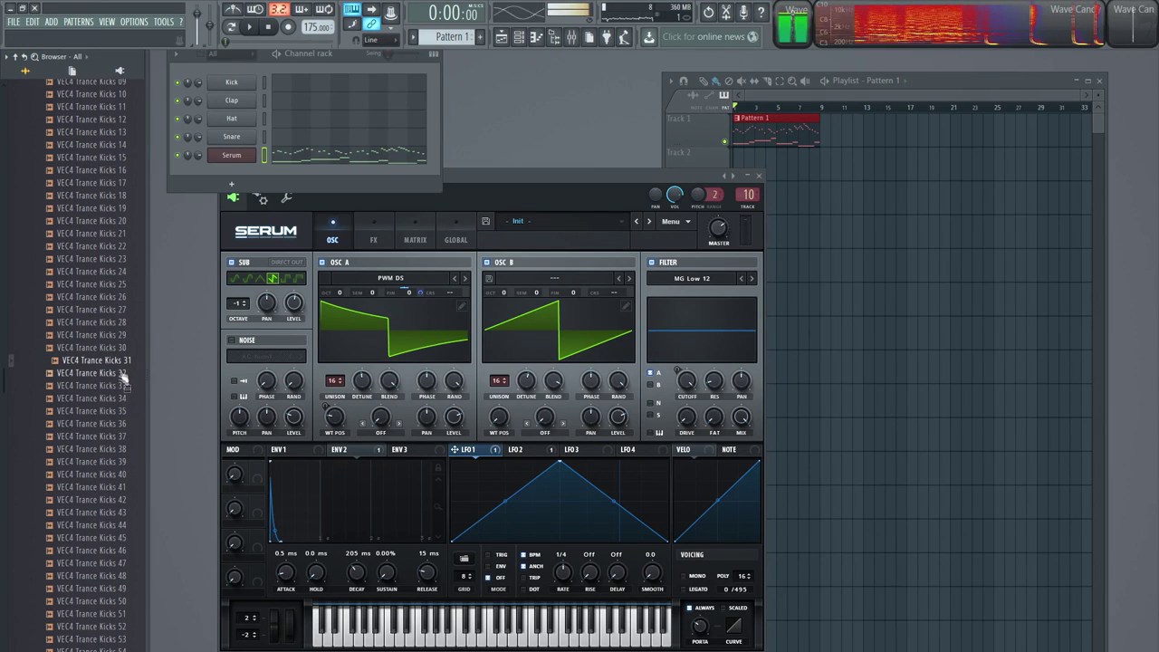
left_click(122, 373)
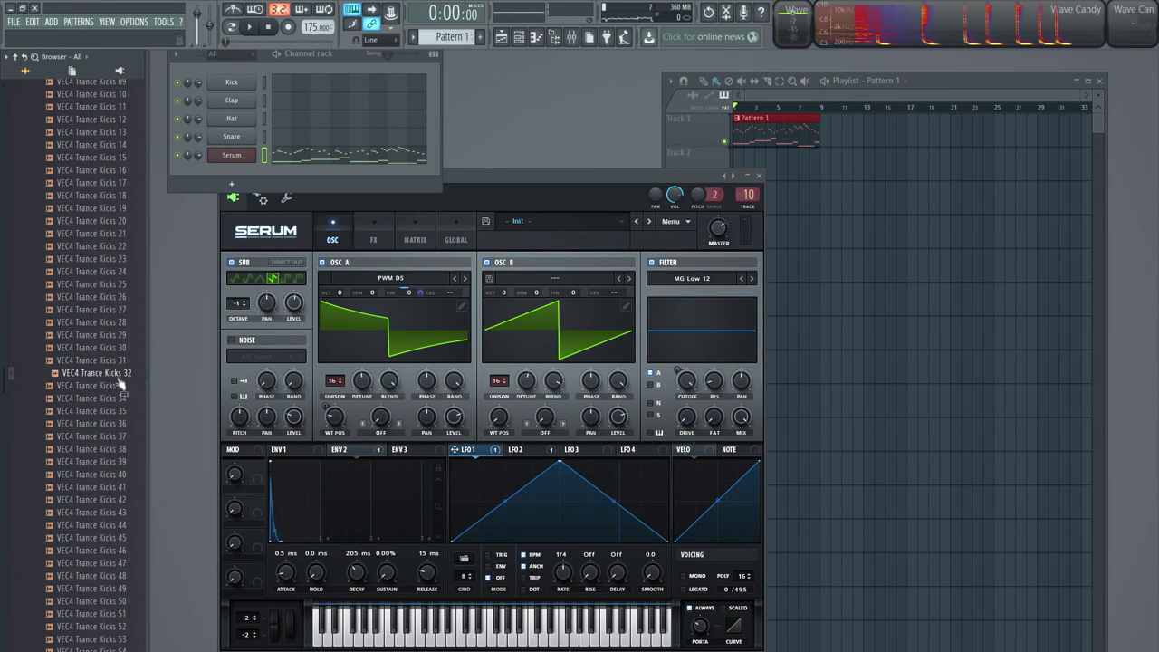
Step: Audition VEC4 Electro Kicks samples across the folder, comparing the ones between 62 and 67
scroll(122, 385, "up", 10)
left_click(109, 422)
left_click(112, 398)
left_click(101, 497)
scroll(103, 493, "down", 6)
left_click(107, 446)
scroll(113, 471, "down", 4)
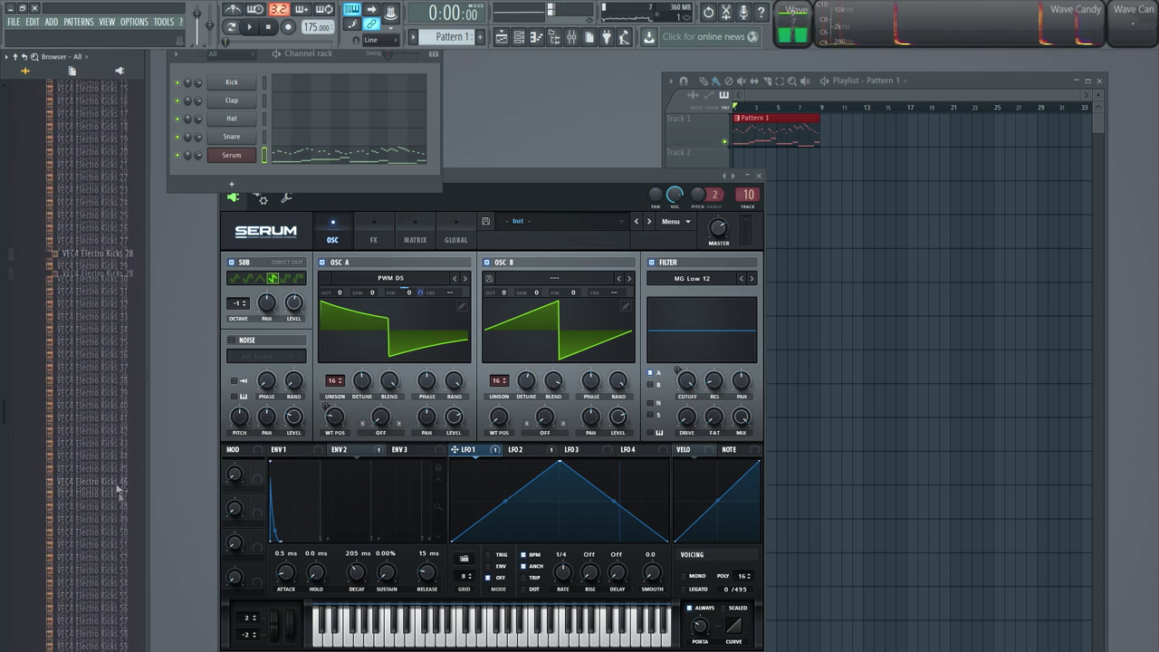
left_click(117, 493)
scroll(125, 362, "down", 5)
left_click(122, 358)
left_click(119, 410)
left_click(122, 447)
left_click(123, 461)
left_click(123, 499)
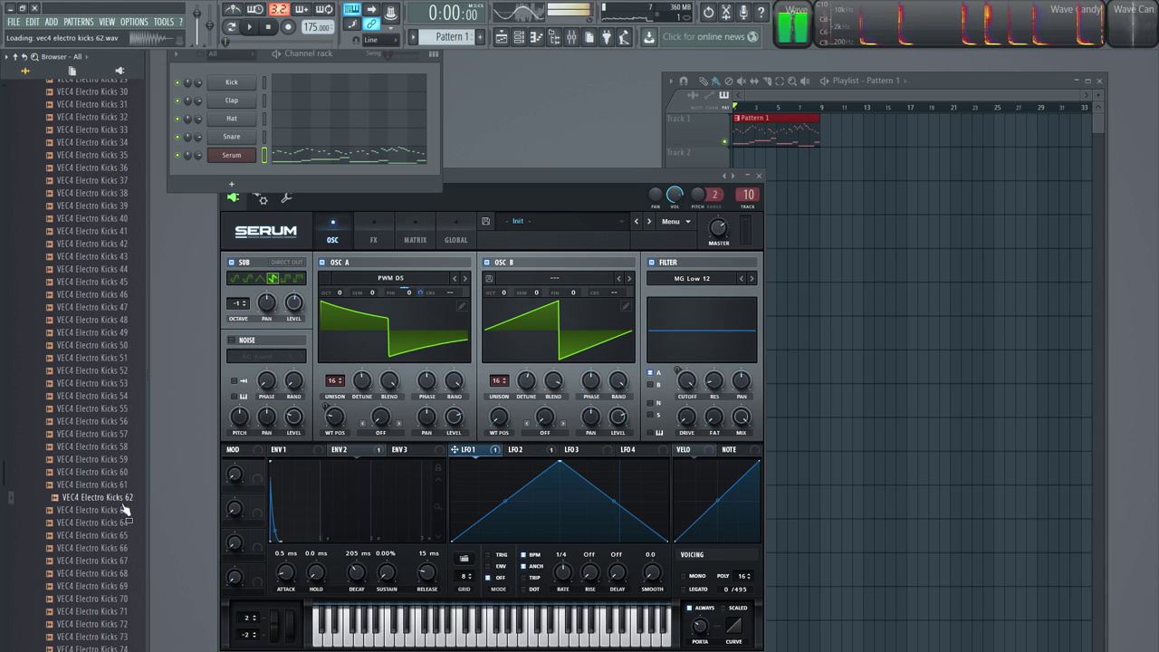
left_click(123, 525)
left_click(125, 546)
left_click(125, 536)
left_click(123, 561)
left_click(123, 537)
left_click(123, 561)
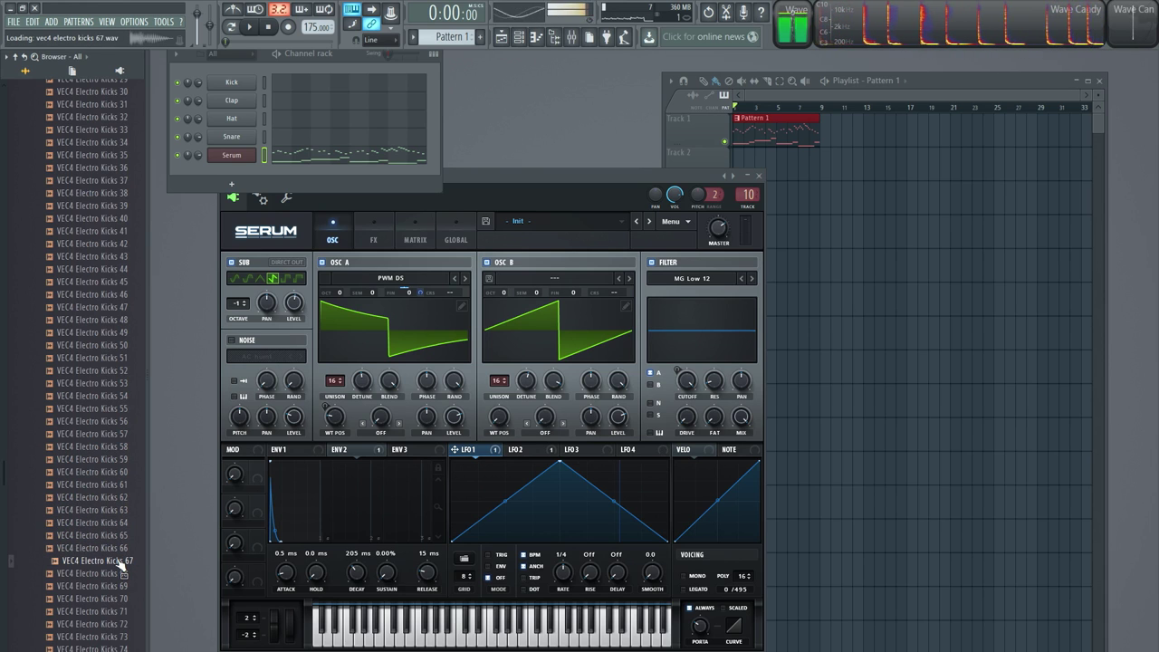
Step: Add VEC4 Electro Kicks 67 as a new channel and create a new pattern named Kick
left_click_drag(116, 566, 235, 177)
left_click(480, 37)
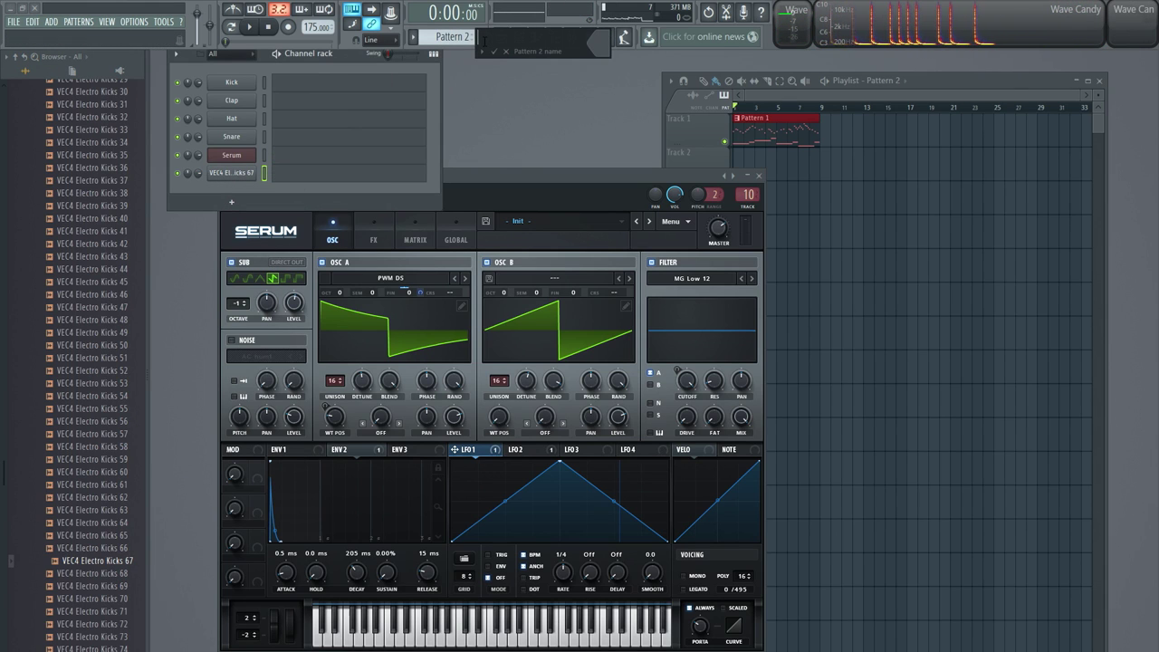
type("Kick")
key("Return")
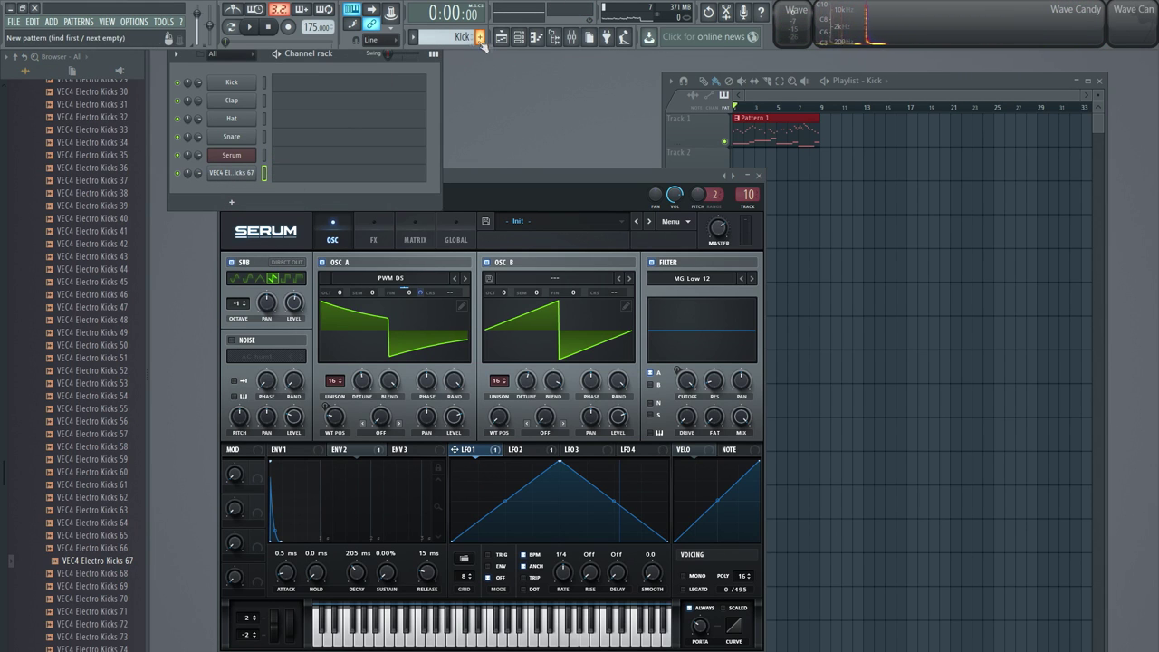
Step: In the Kick pattern, place four C5 notes for VEC4 Electro Kicks 67, one on each beat of bar 1
left_click(309, 176)
mouse_move(315, 303)
left_mouse_down()
mouse_move(206, 343)
mouse_move(160, 319)
left_mouse_up()
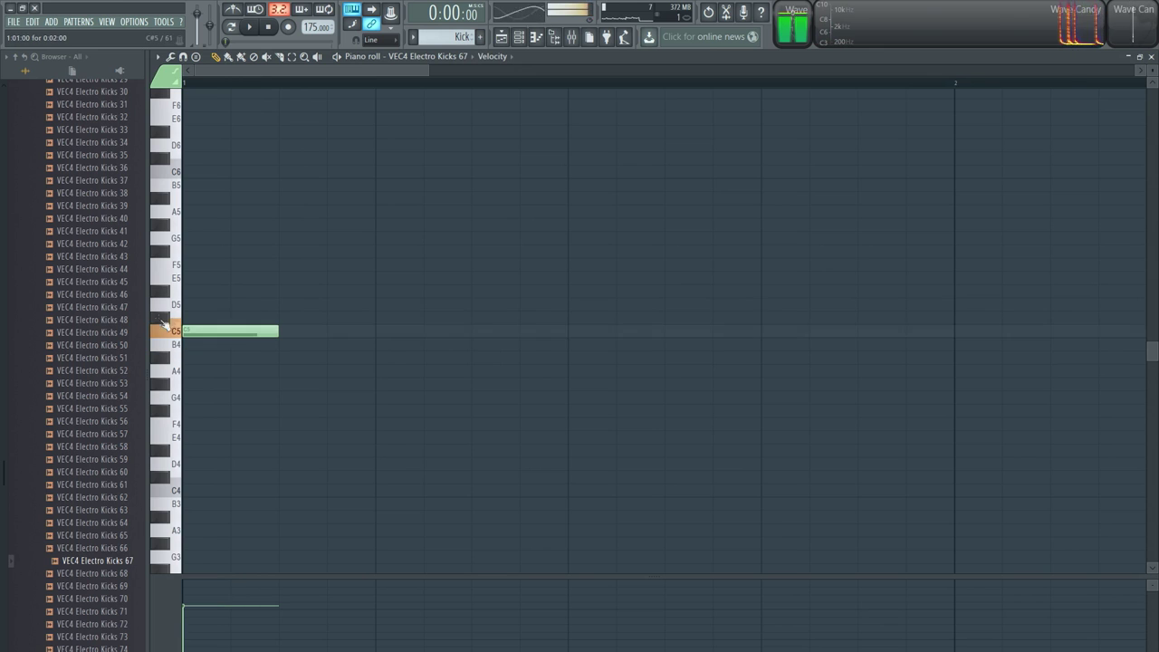
left_click(377, 330)
left_click(574, 331)
left_click(765, 330)
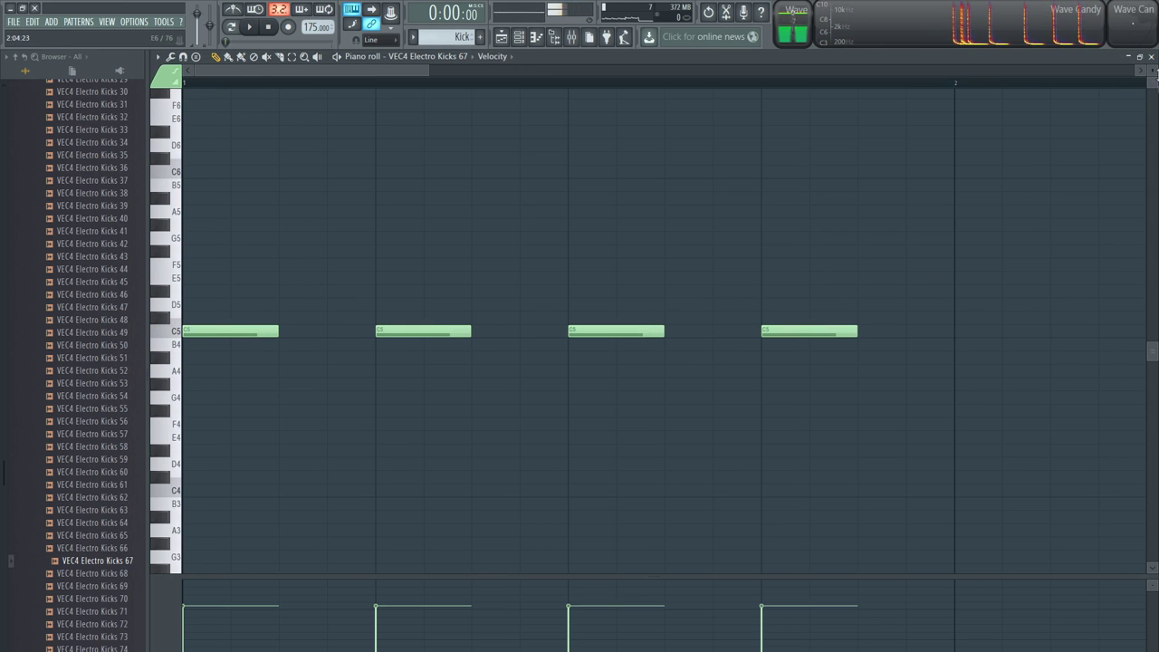
left_click(1151, 56)
Step: Enable the volume envelope of the VEC4 Electro Kicks 67 channel and route the channel to mixer track 3
left_click(218, 174)
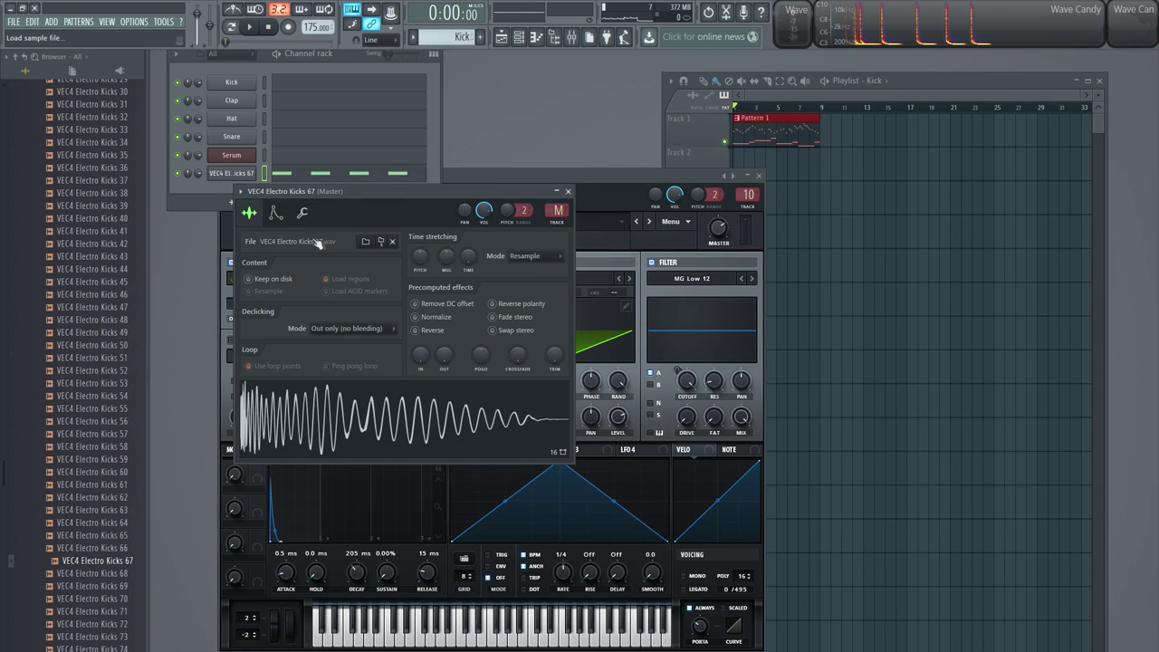
left_click(276, 213)
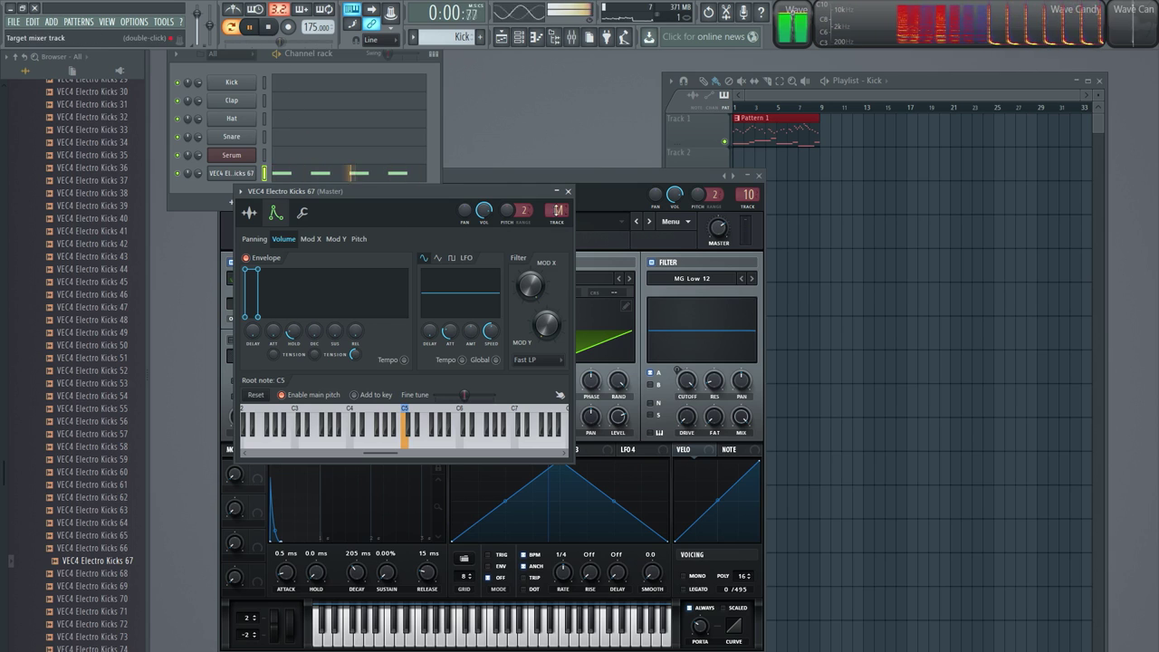
double_click(557, 210)
left_click_drag(557, 210, 557, 205)
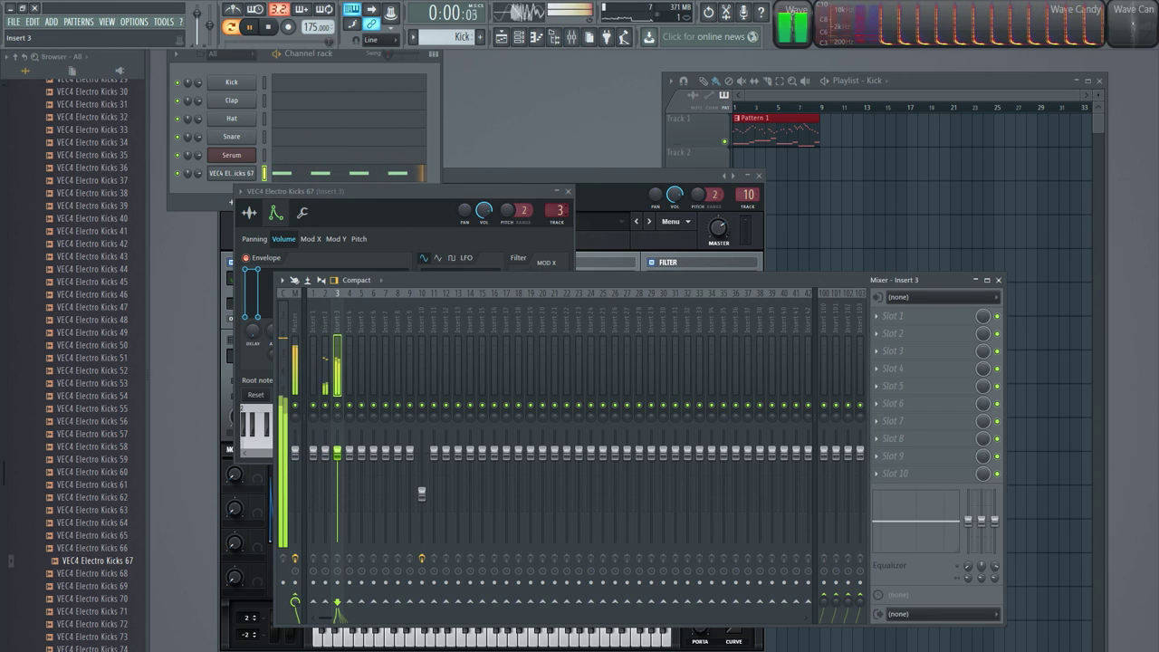
Step: Rename mixer track 3 as Kick and mixer track 10 as Lead
double_click(340, 326)
type("K")
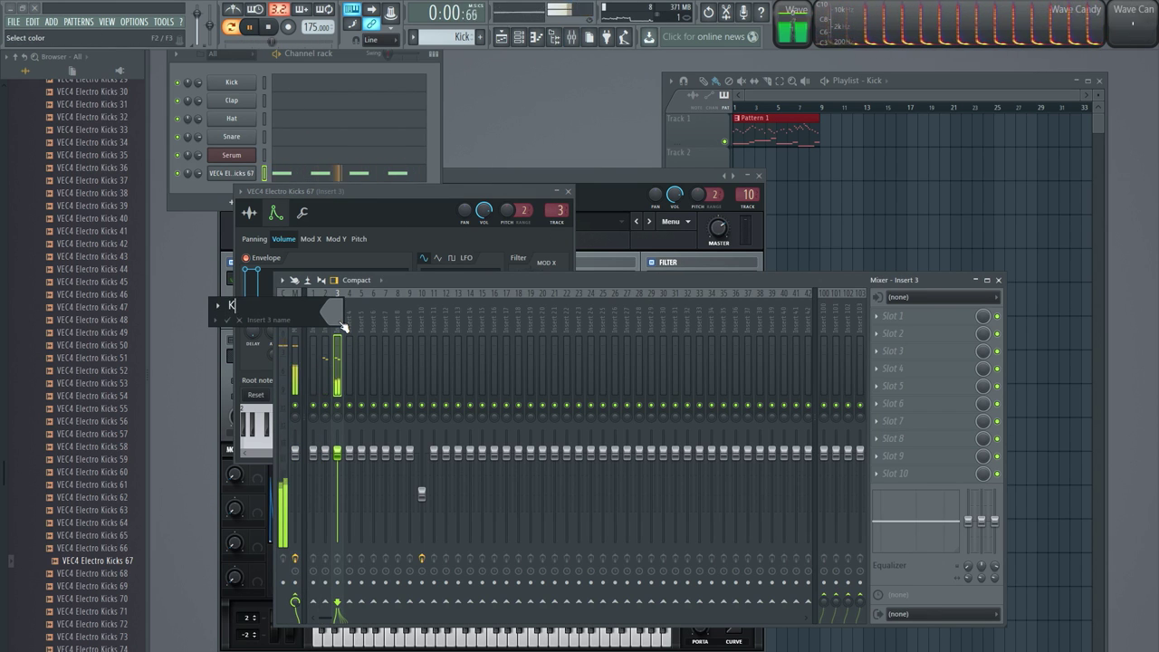
type("ick")
key("Return")
left_click(420, 332)
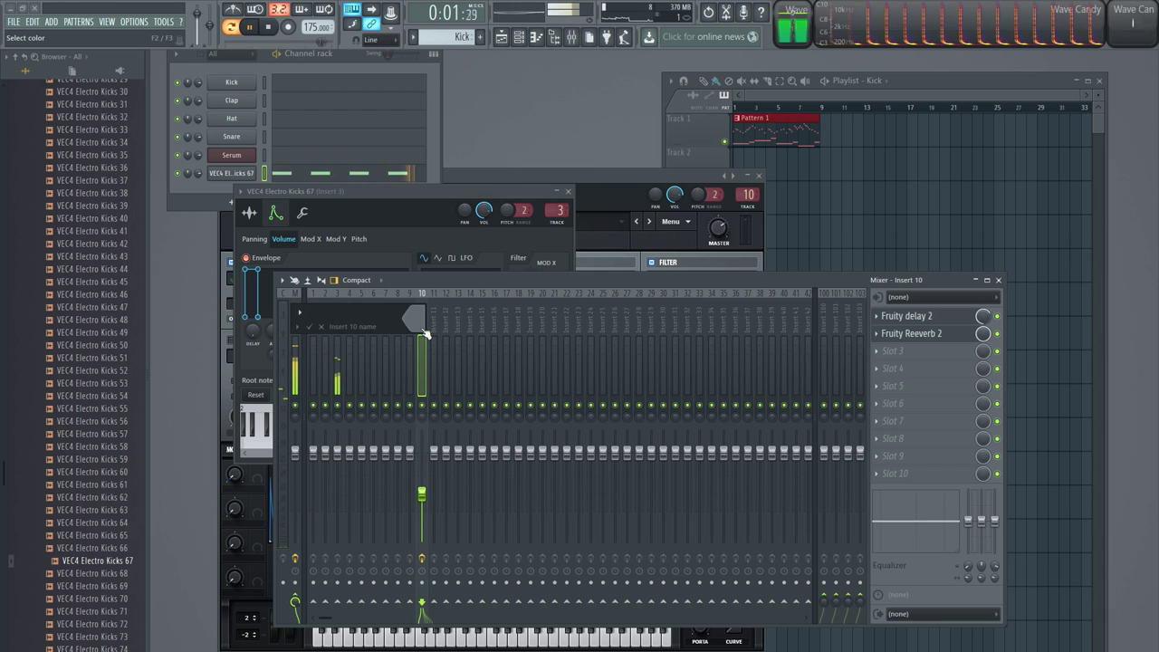
left_click(338, 334)
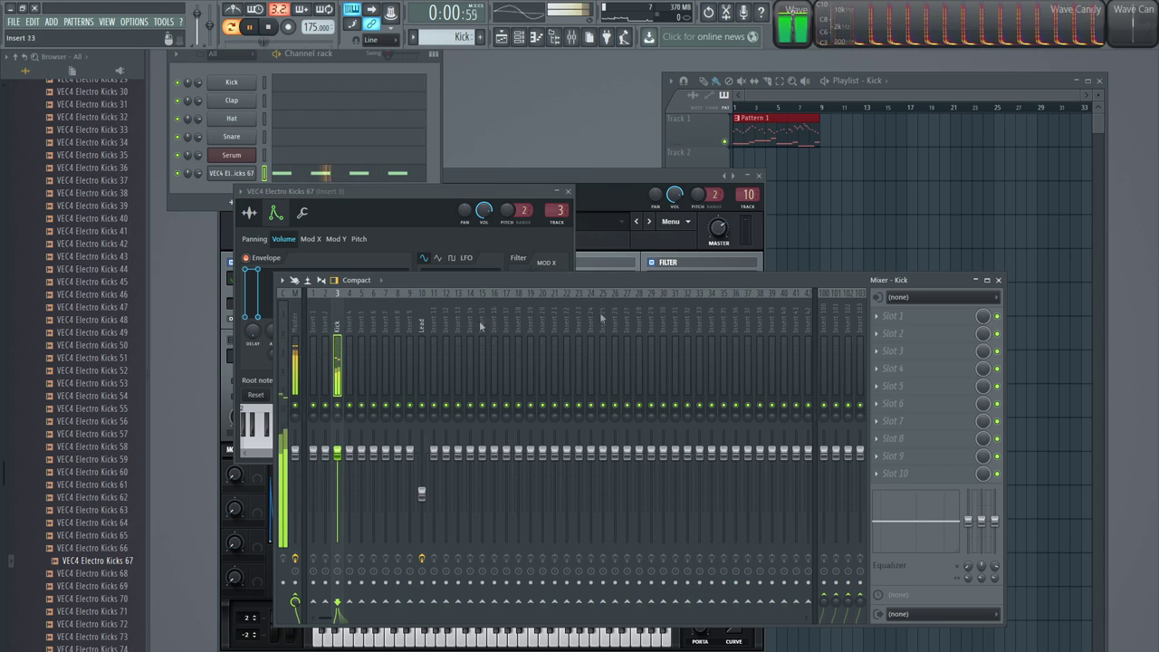
Step: Find CamelPhat3 among the installed VST effects and load it into the first effect slot of the Kick mixer track
left_click(888, 331)
mouse_move(893, 331)
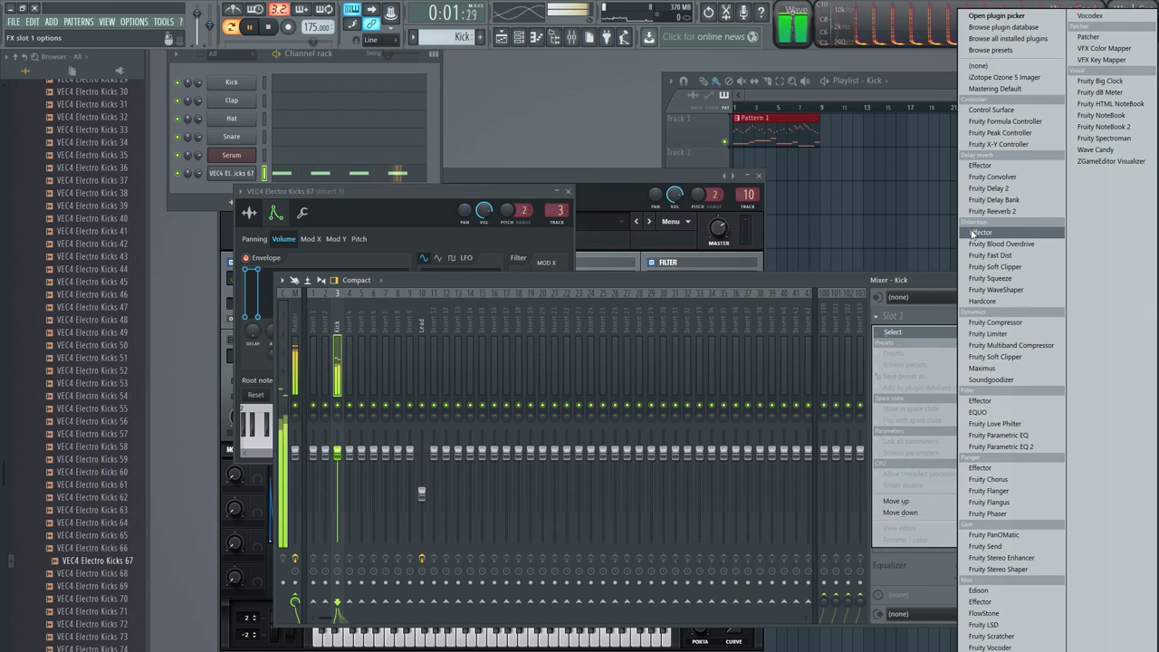
left_click(995, 40)
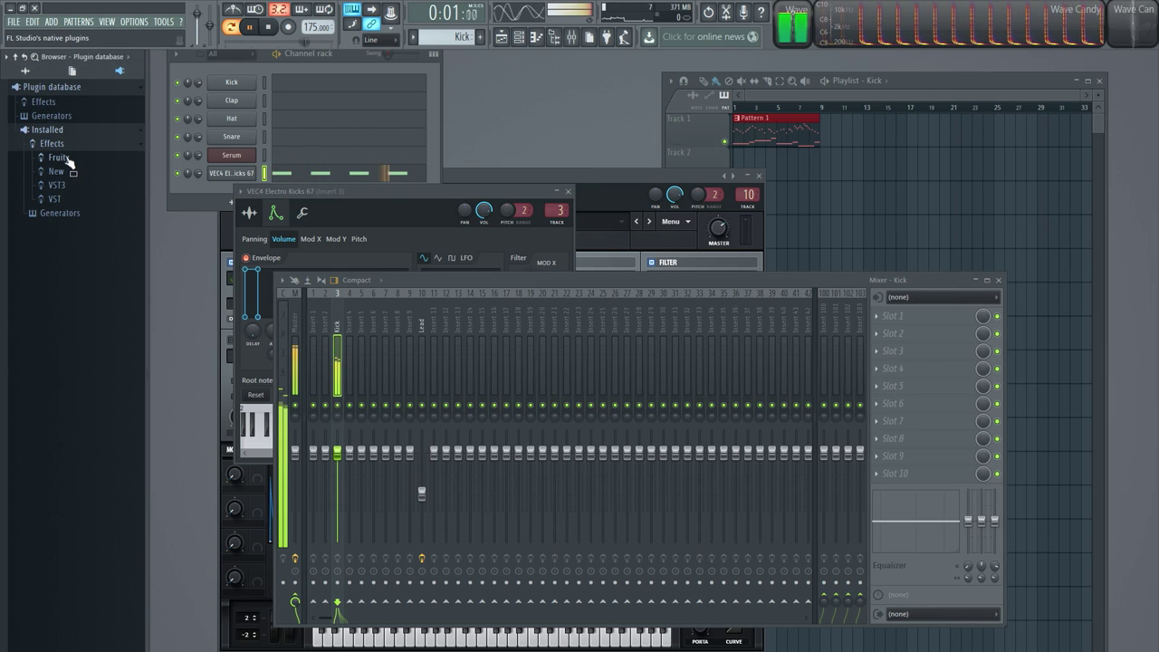
left_click(70, 159)
left_click(70, 159)
left_click(72, 186)
left_click(54, 184)
left_click(78, 198)
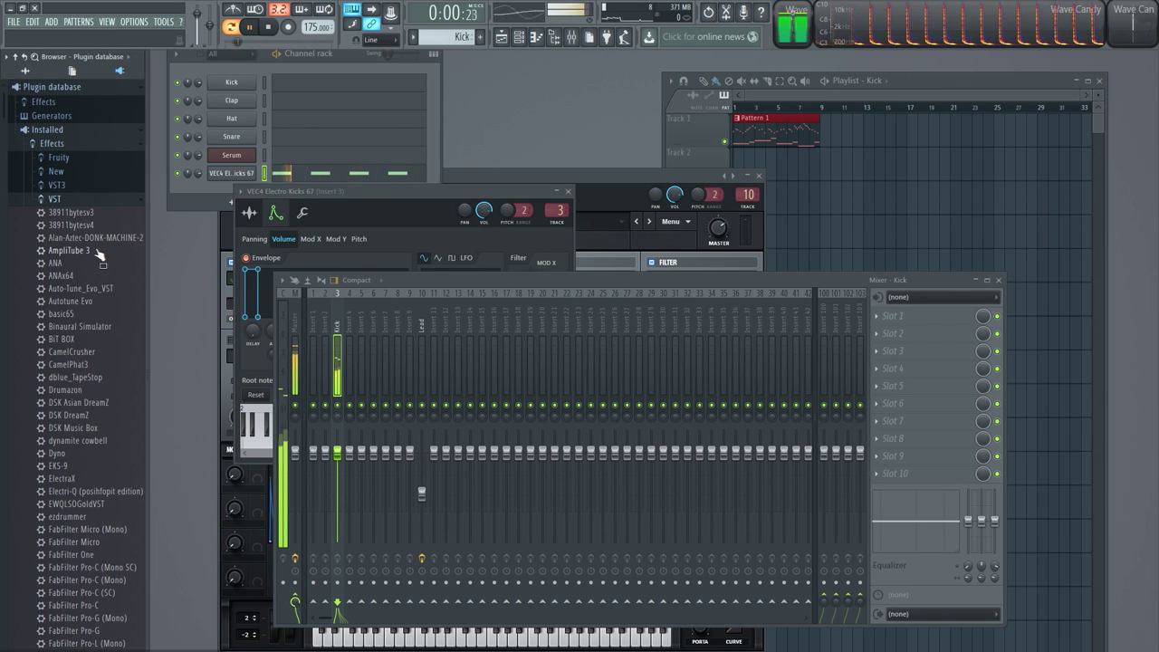
left_click_drag(80, 364, 901, 316)
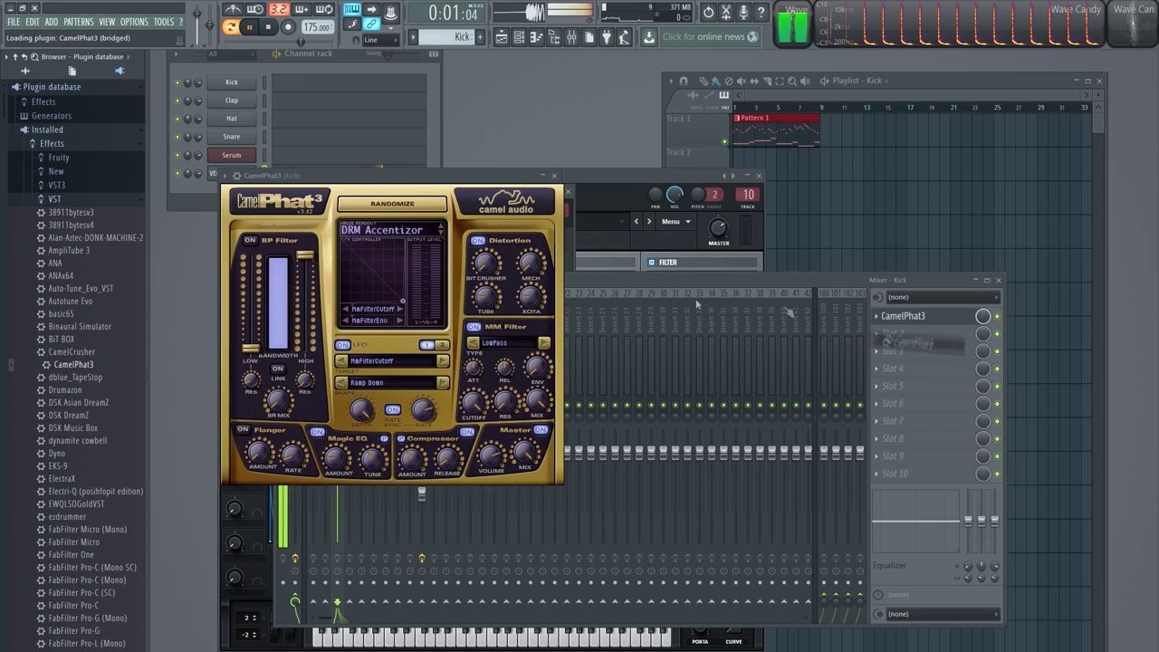
Step: Load the blank preset in CamelPhat3 and process the kick with its compressor and tube distortion
left_click(369, 230)
left_click(398, 325)
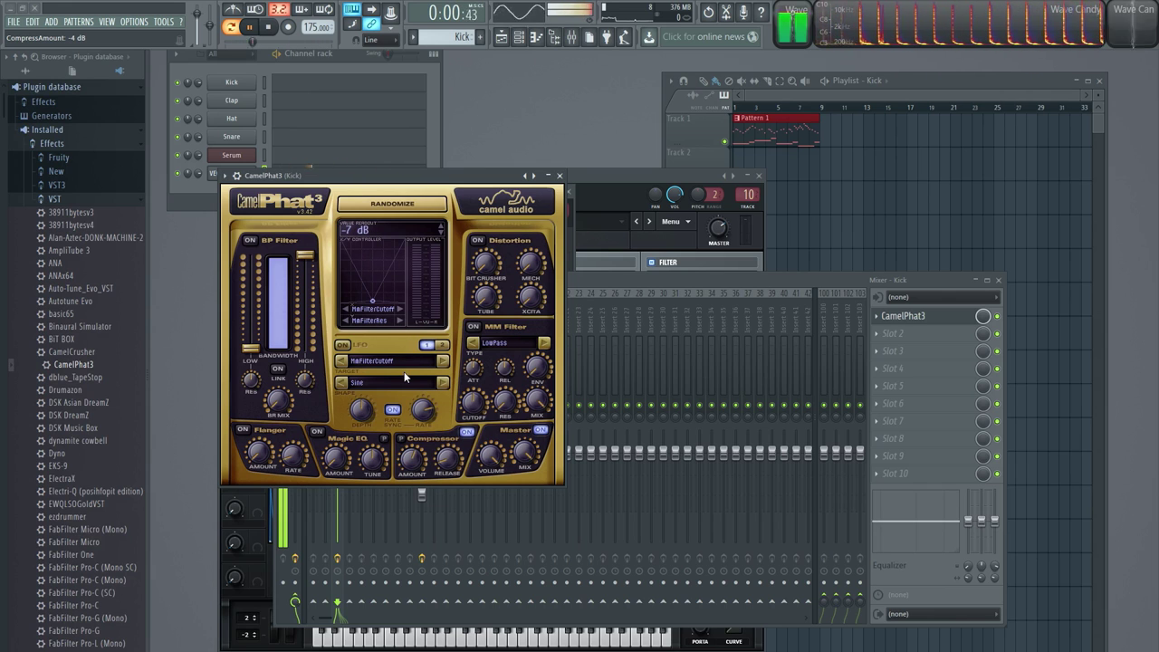
left_click(478, 242)
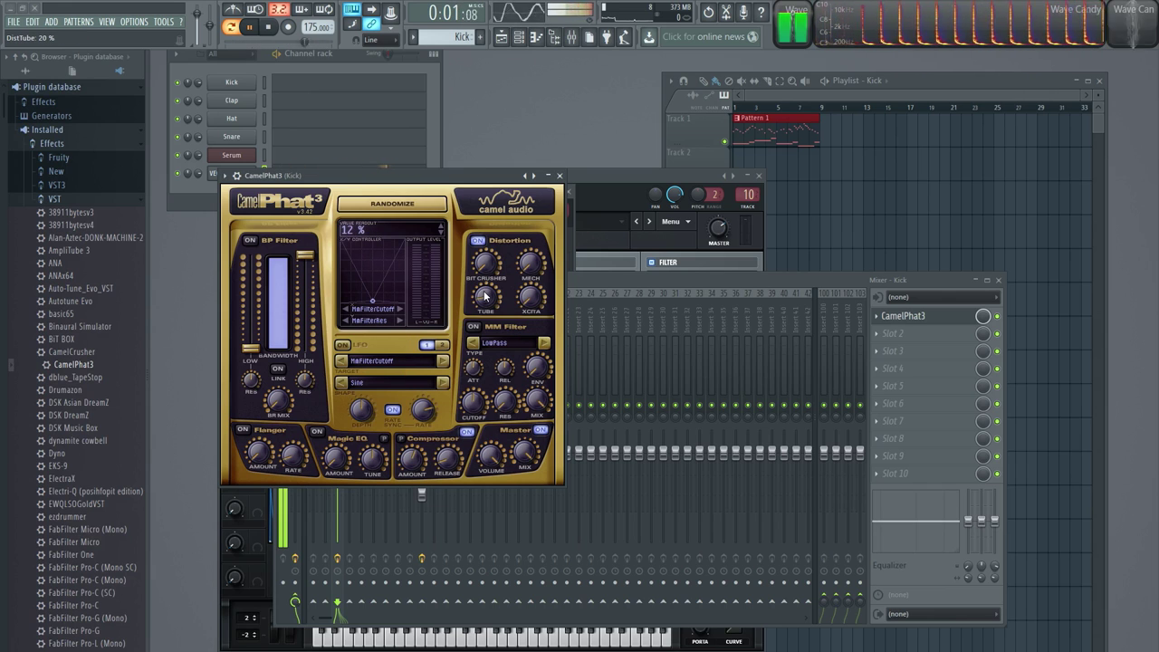
Step: Lower the Kick mixer track's volume to about 72% and stop playback
left_click(588, 283)
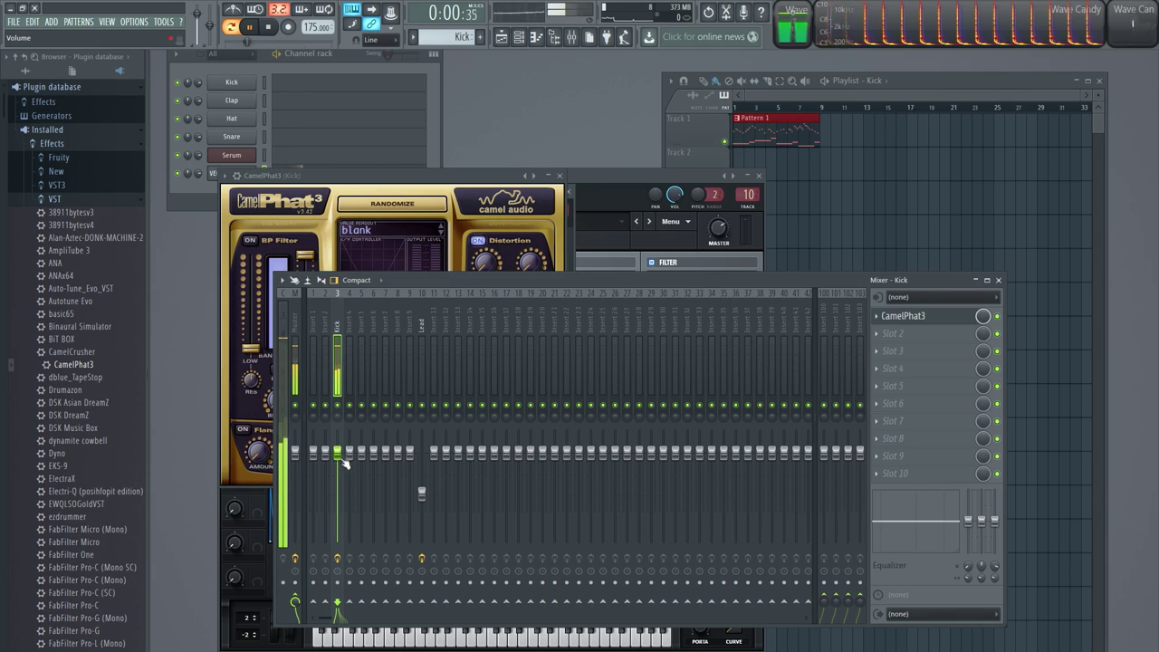
left_click_drag(342, 481, 342, 485)
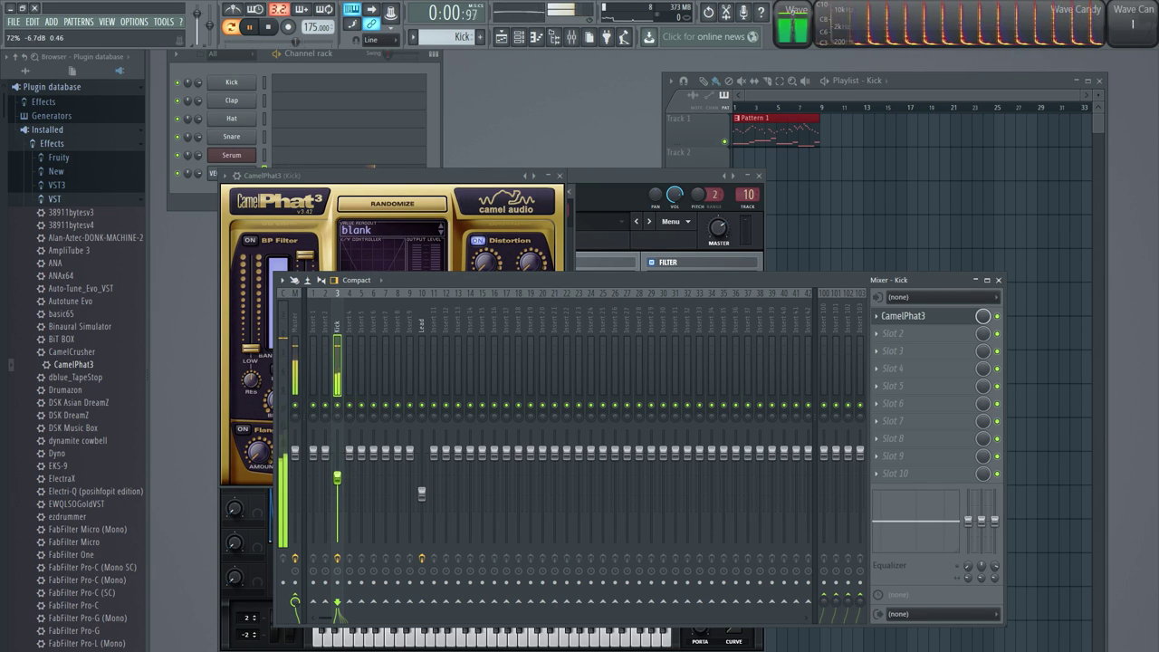
key("space")
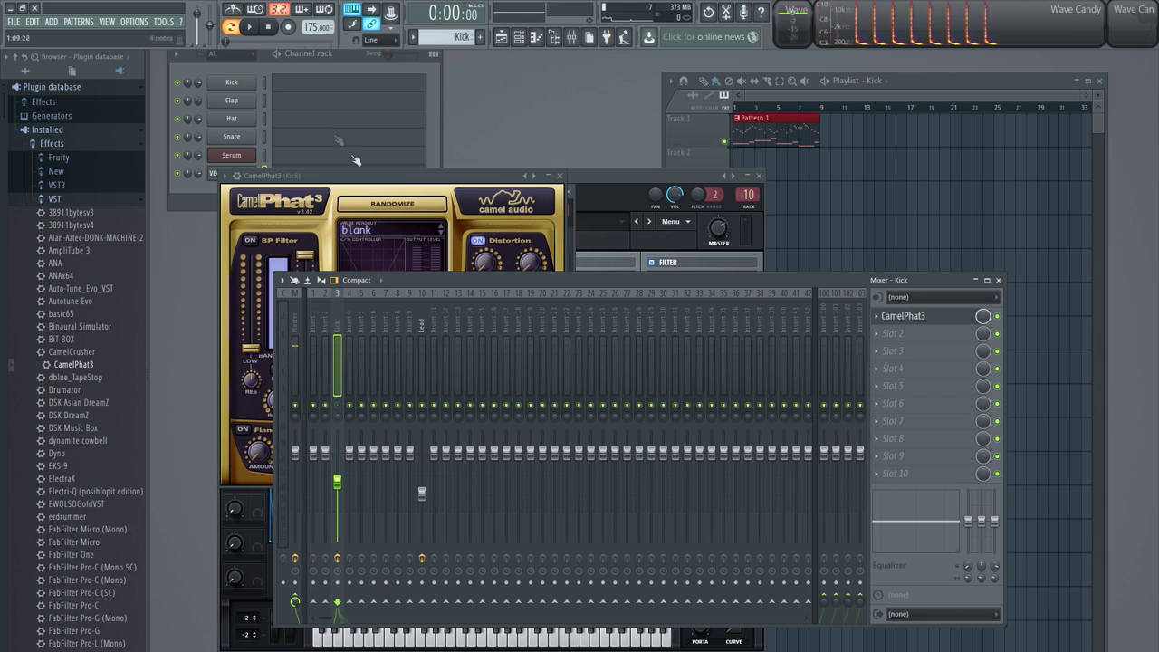
Step: Clone the VEC4 Electro Kicks 67 channel
left_click(217, 174)
right_click(214, 176)
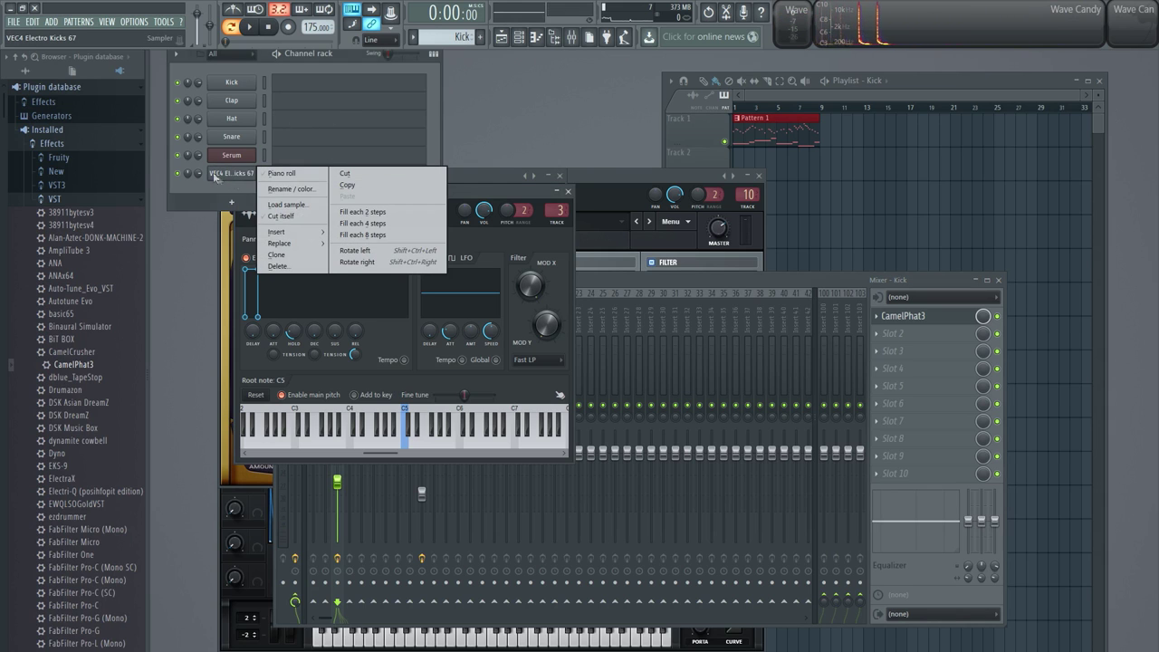
left_click(276, 254)
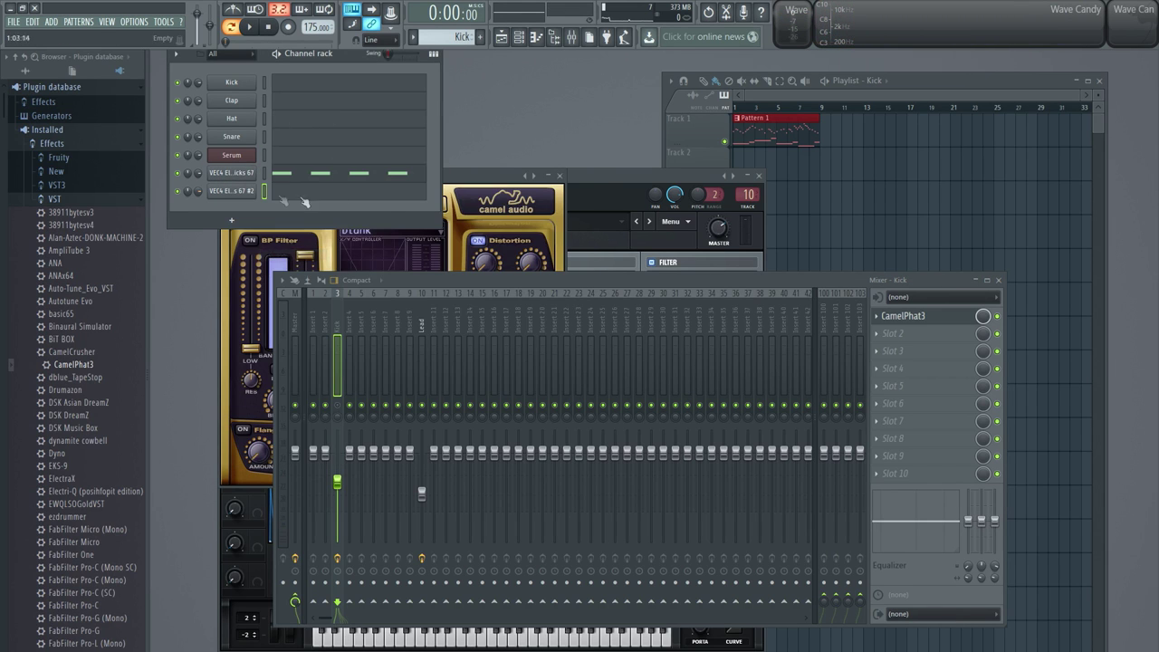
Step: Route the cloned kick channel to mixer track 1 and name that track Sidechain
left_click(248, 191)
left_click(572, 226)
left_click_drag(572, 227, 572, 241)
double_click(320, 318)
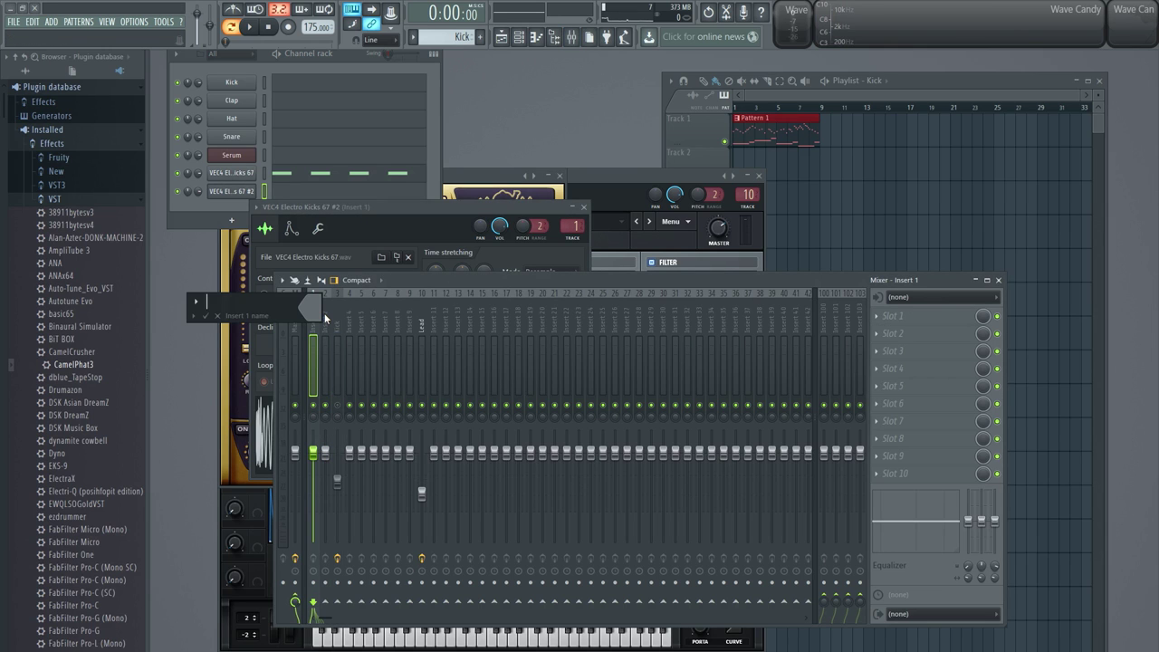
type("Sidechain")
key("Return")
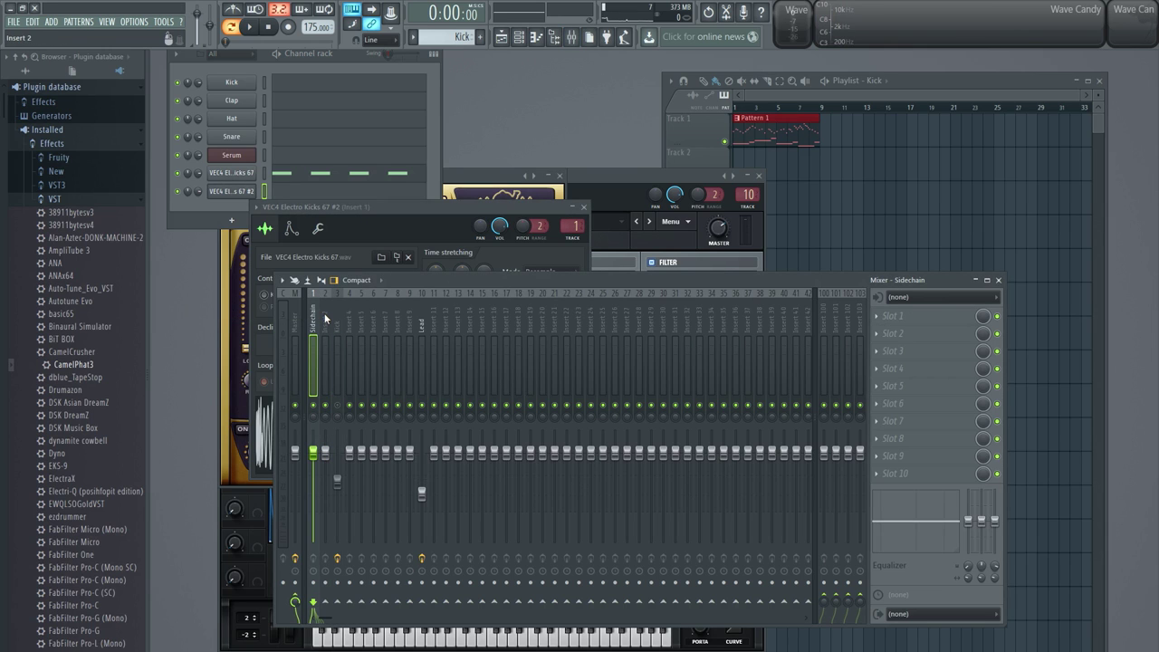
Step: Create a new pattern named Sidechain
left_click(485, 38)
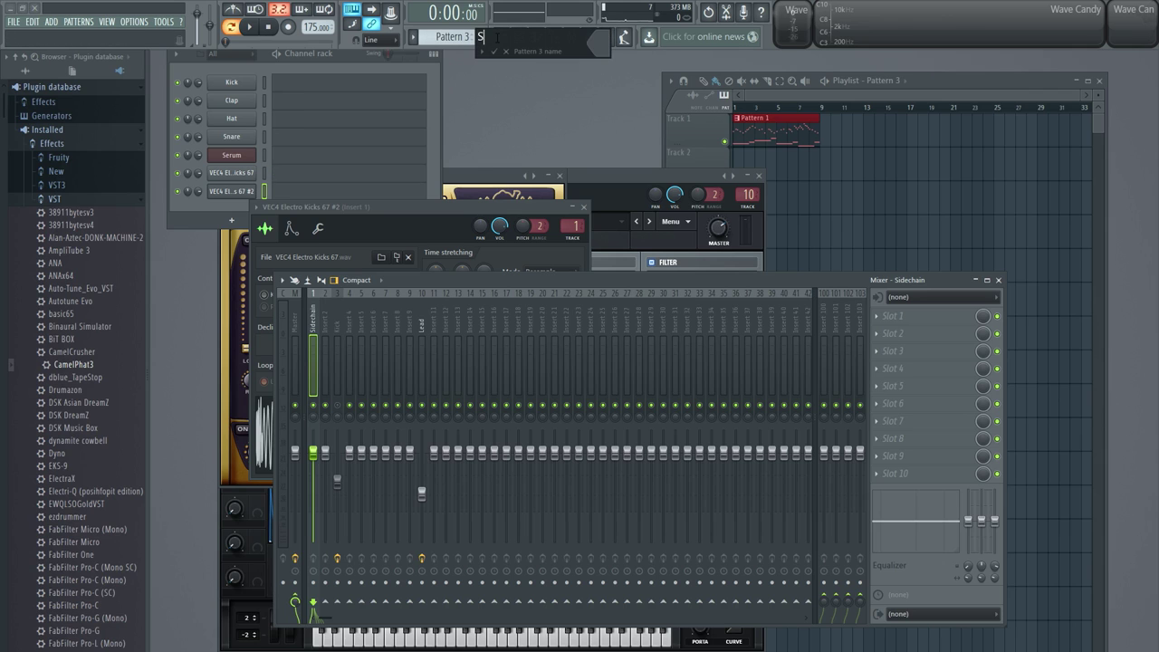
type("Sidechain")
key("Return")
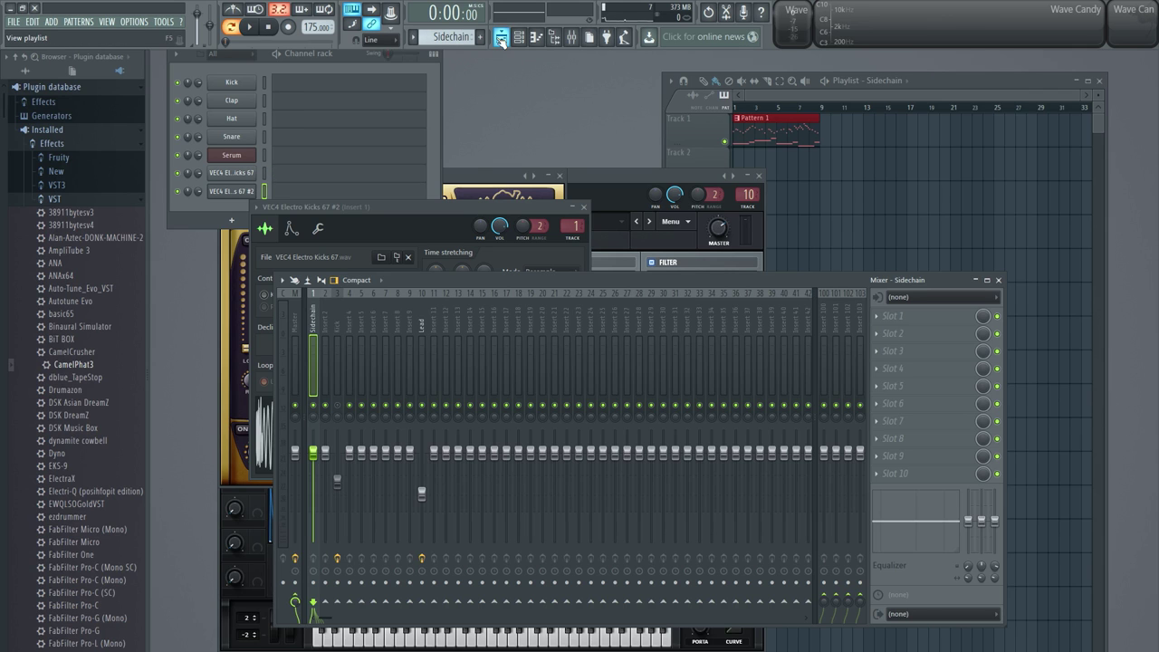
Step: Place four C5 notes on the beats of bar 1 for the cloned kick and shorten them all to half their length
left_click(368, 92)
key("F7")
left_click(203, 331)
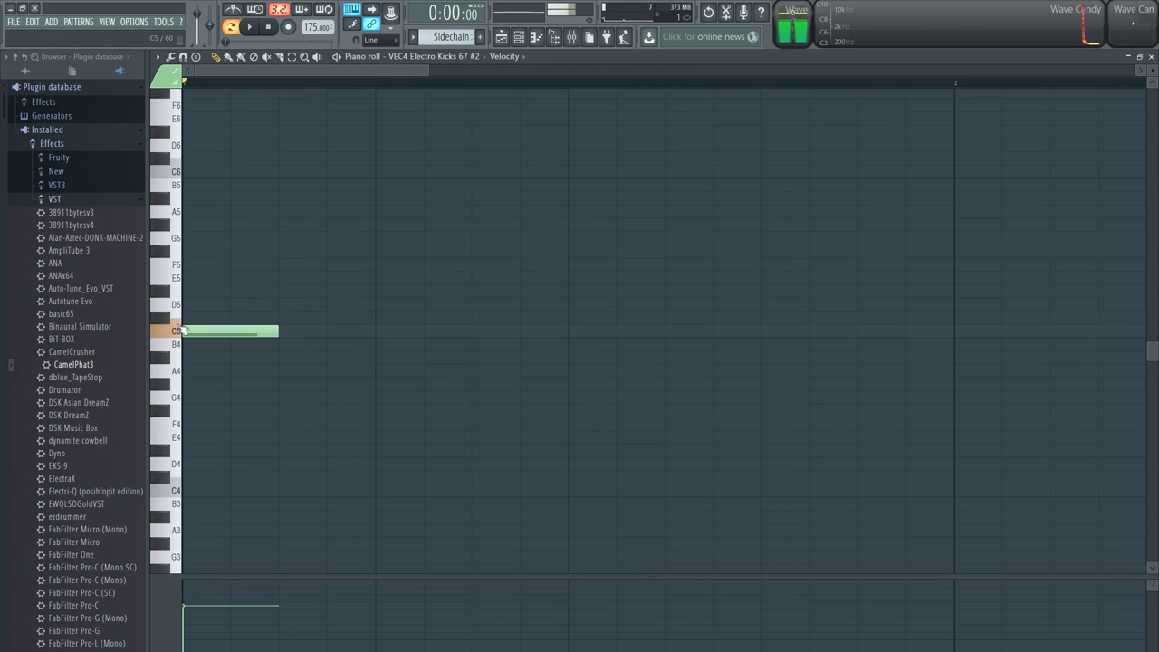
left_click(394, 331)
left_click(576, 331)
left_click(768, 330)
key("ctrl+a")
left_click(673, 331)
key("ctrl+a")
right_click(674, 330)
left_click_drag(662, 331, 614, 332)
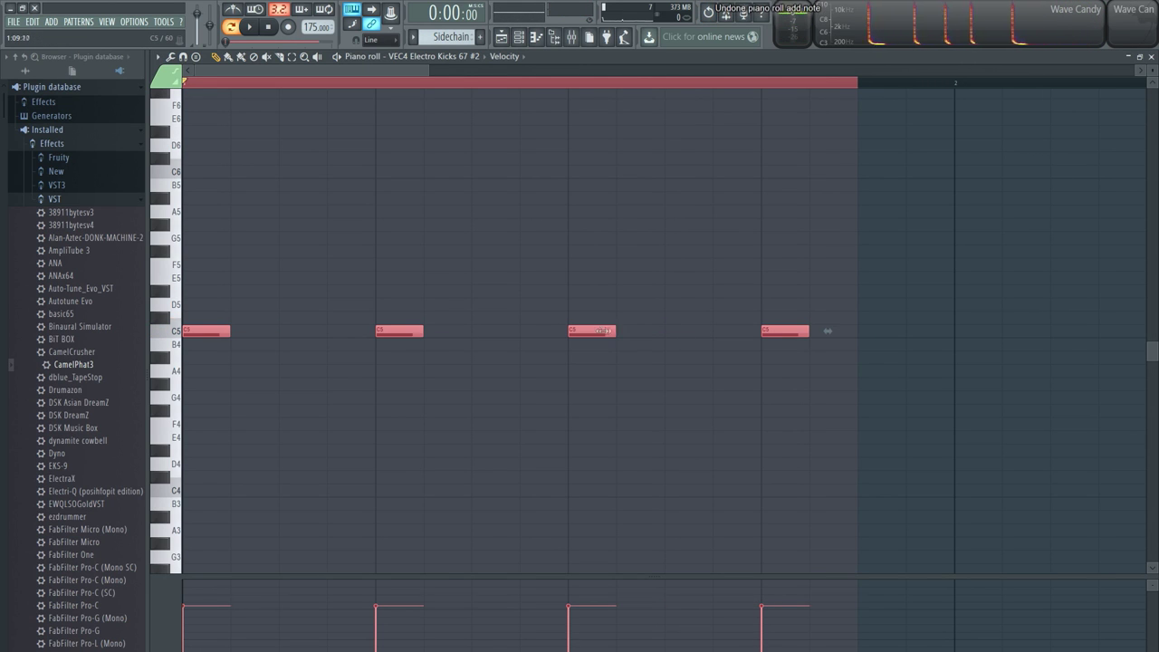
left_click(1151, 57)
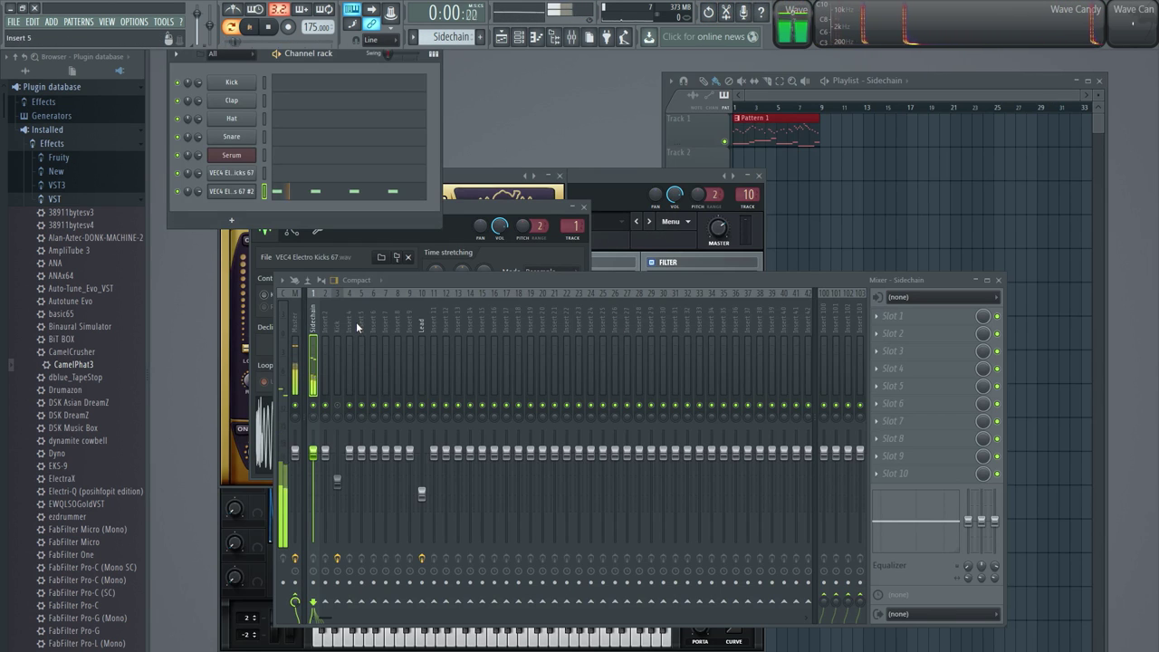
Step: Disconnect the Sidechain mixer track from the Master output and play the pattern
left_click(294, 600)
key("space")
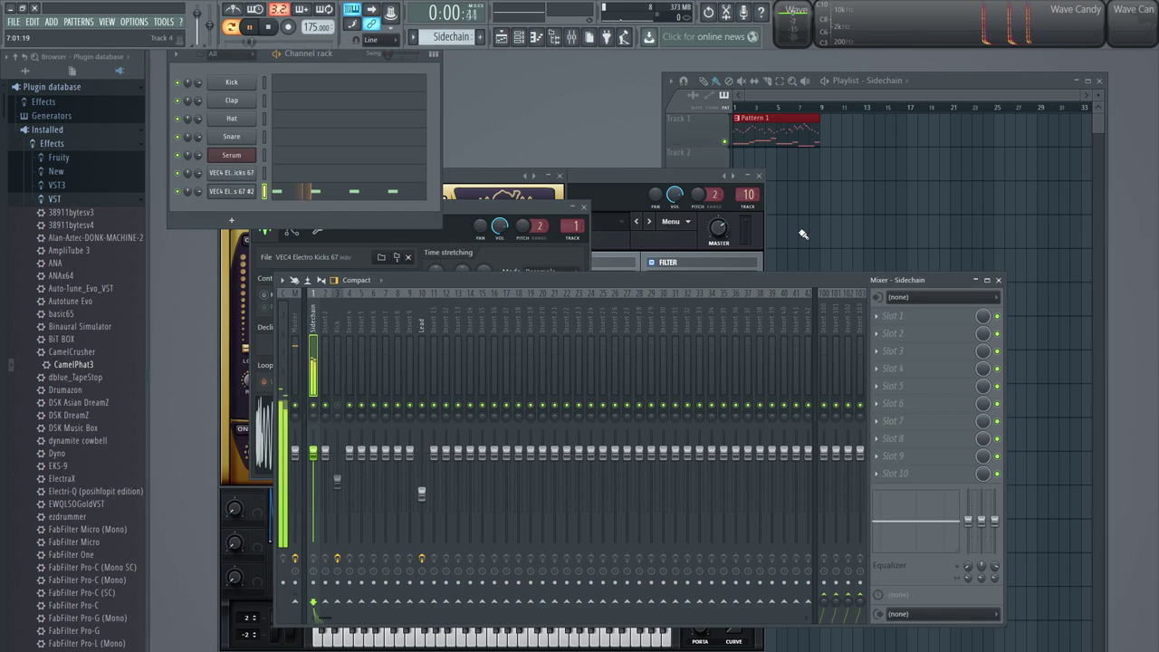
Step: Paint the Sidechain pattern across bars 1 to 8 of the playlist and arrange it on Track 1 above Pattern 1
left_click(819, 181)
left_click_drag(737, 172, 866, 173)
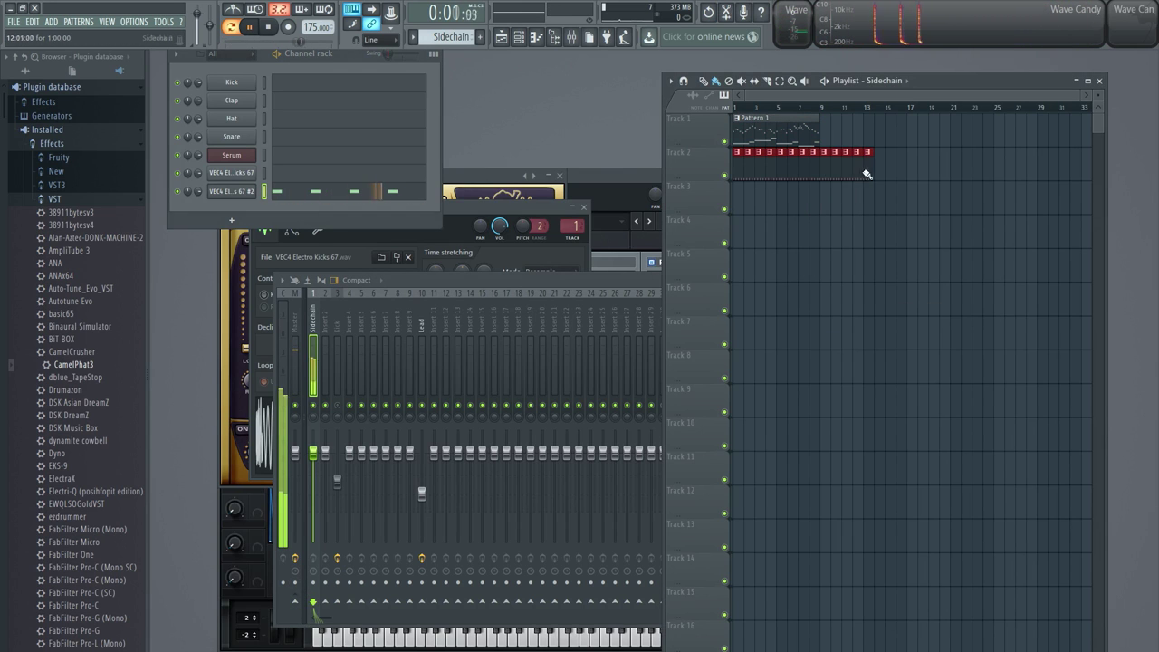
right_click(828, 171)
scroll(712, 134, "down", 1)
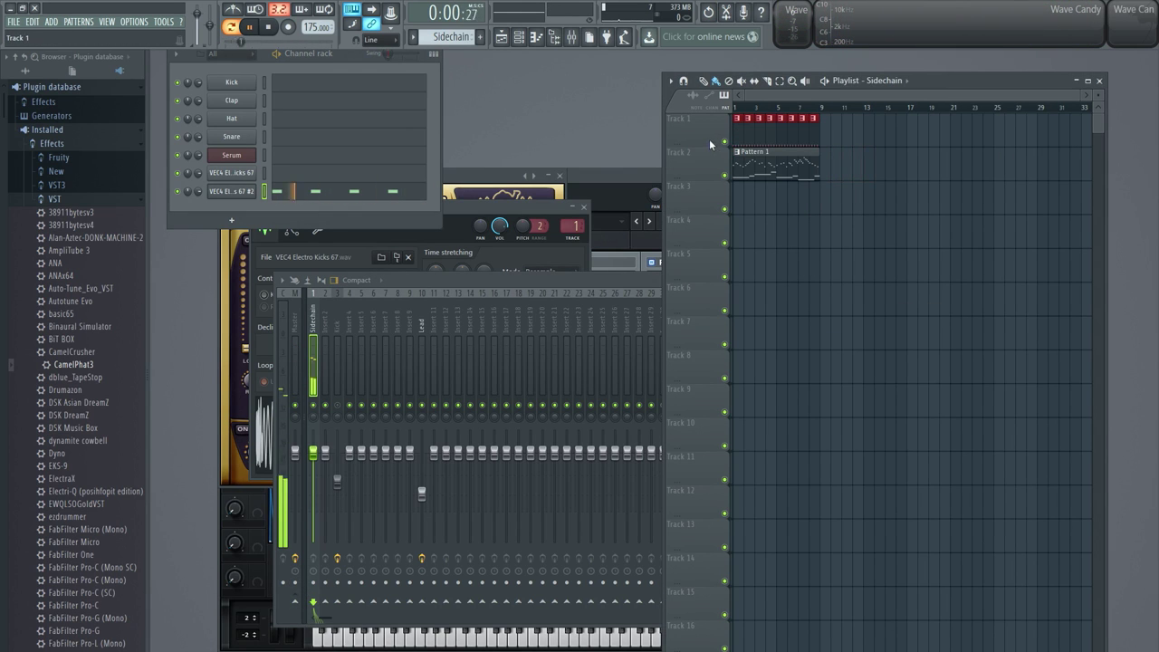
Step: Route the Sidechain mixer track to the Lead track
left_click(427, 512)
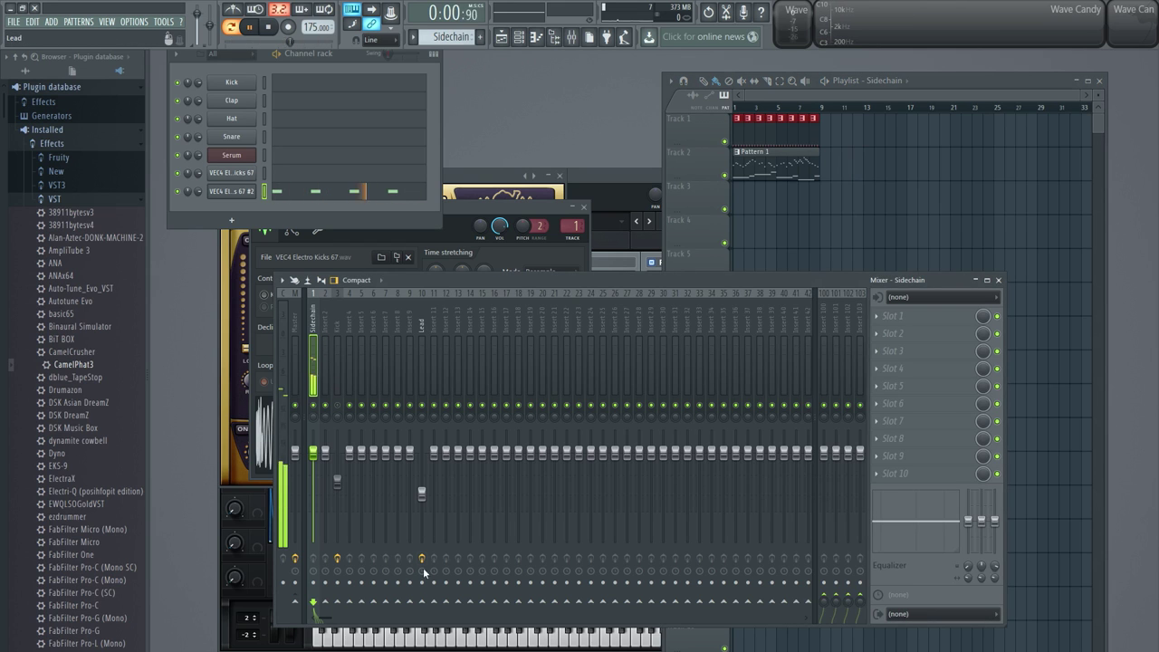
left_click(422, 603)
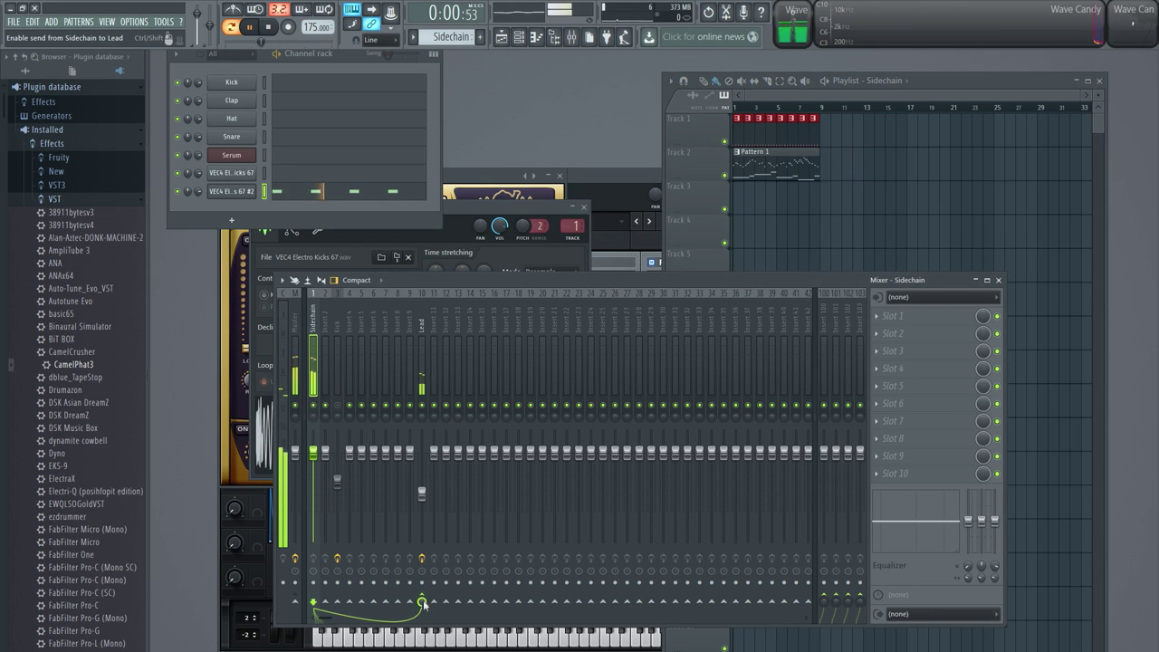
Step: Add Fruity Limiter to the third effect slot of the Lead mixer track and set it to compressor mode
left_click(416, 350)
left_click(888, 351)
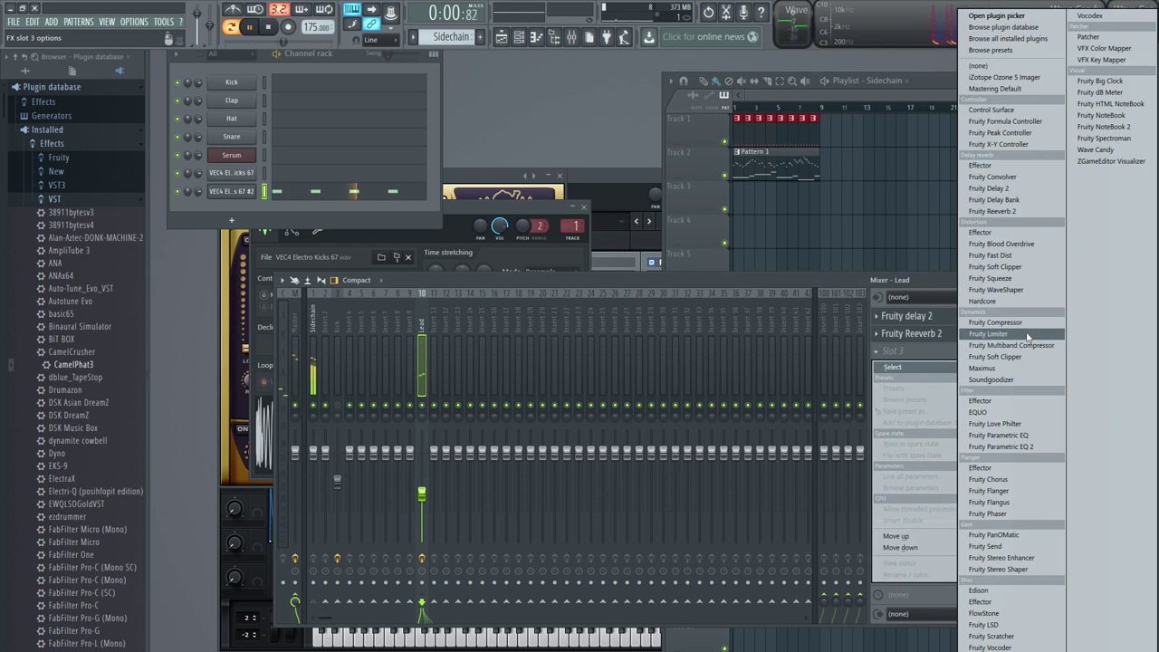
left_click(996, 334)
left_click(392, 303)
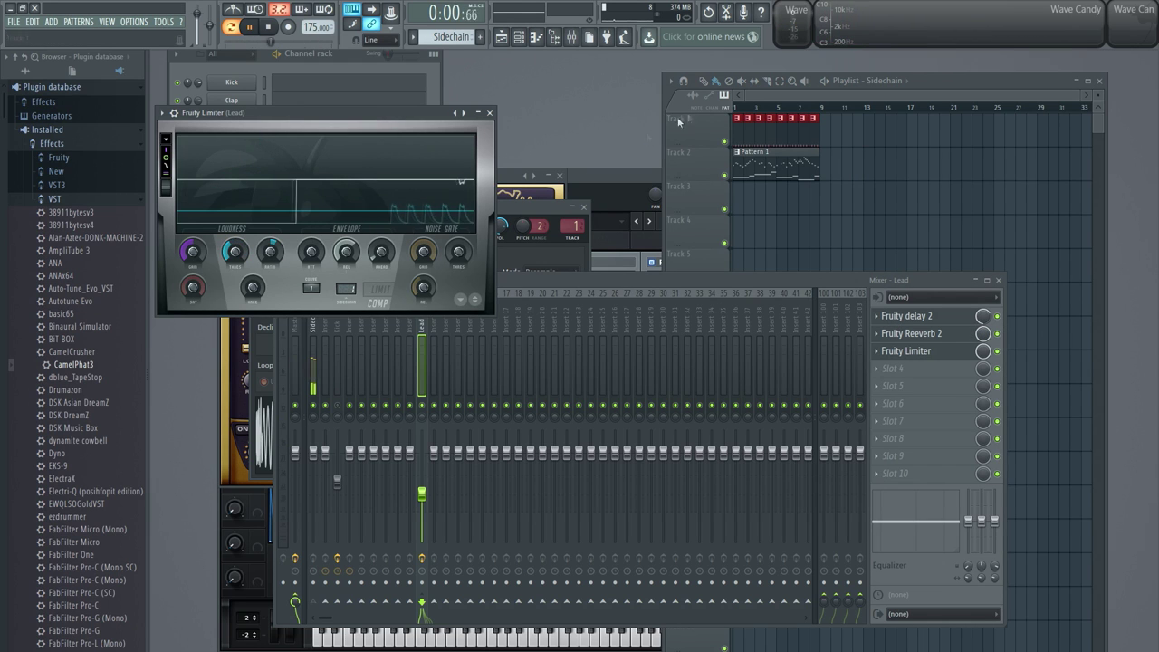
Step: Play the arrangement, raise the Lead track's Fruity Limiter ceiling to 2.6 dB and return it to compressor mode
left_click(233, 27)
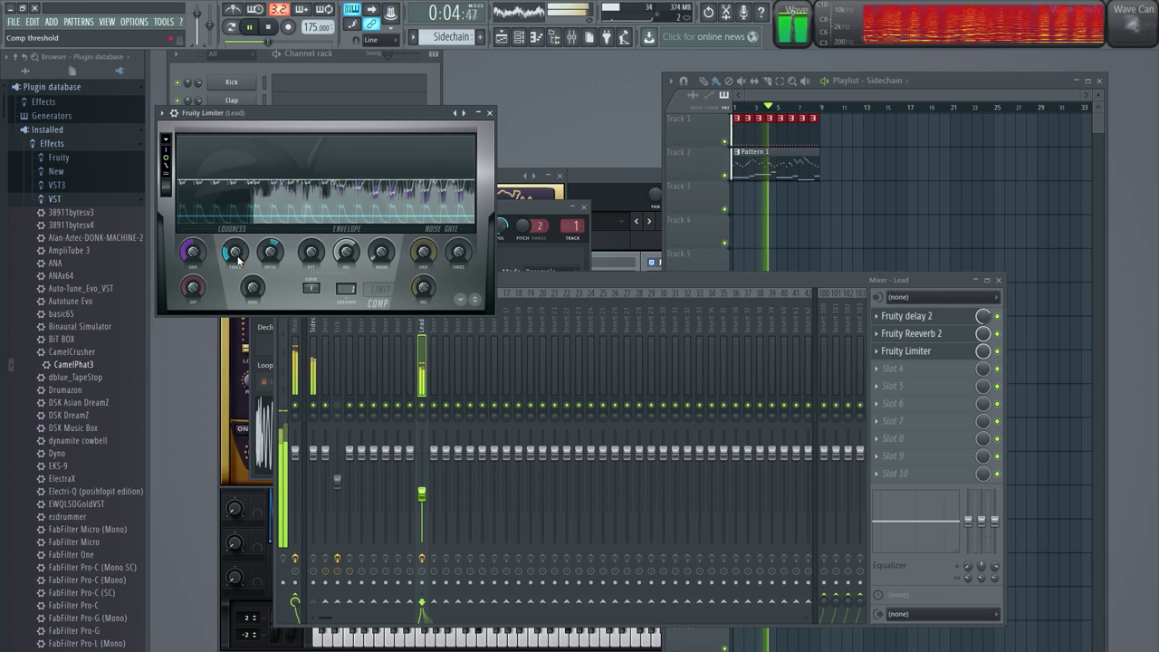
left_click(384, 291)
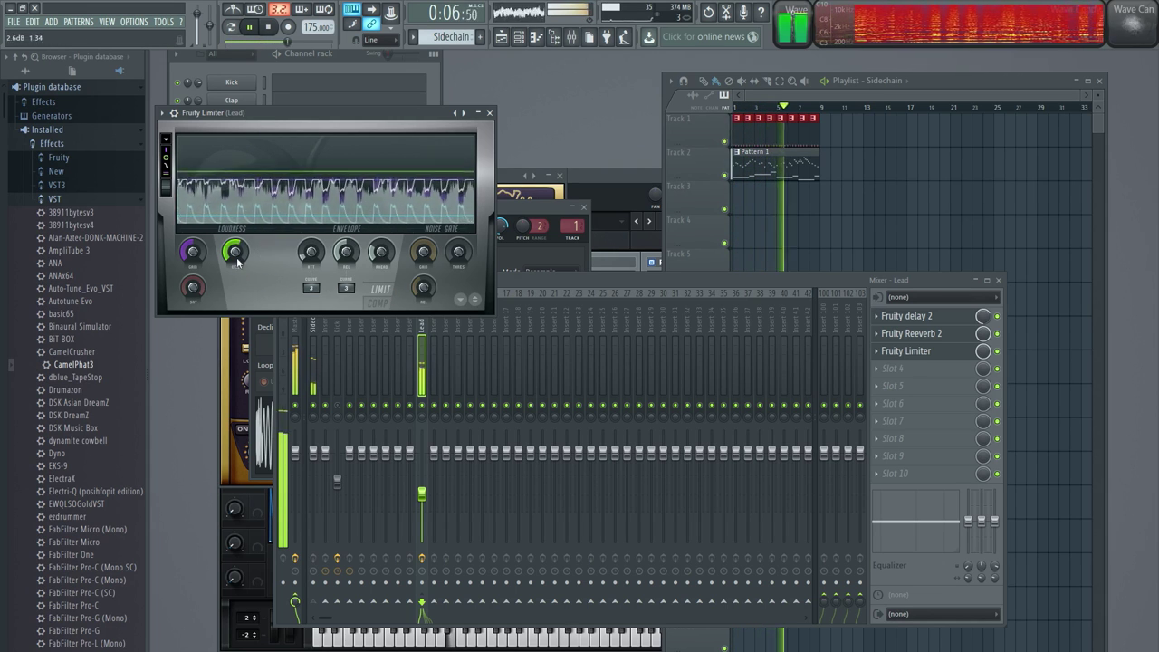
left_click(378, 302)
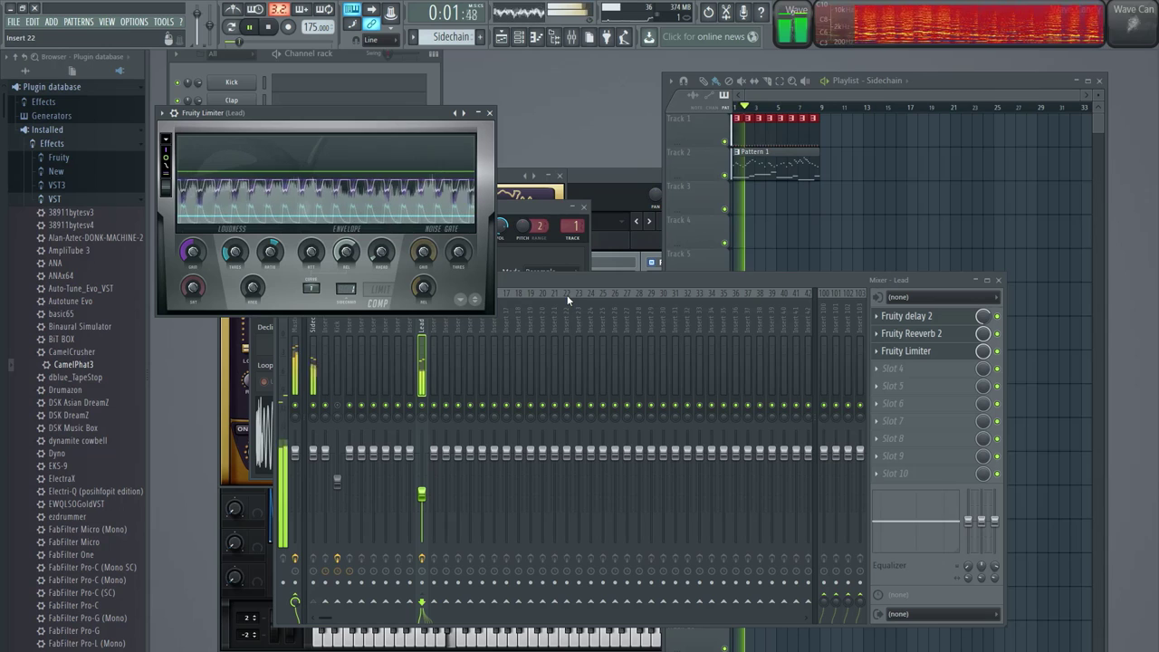
Step: Select Pattern 1 and rename it as Lead
left_click(412, 36)
left_click(424, 56)
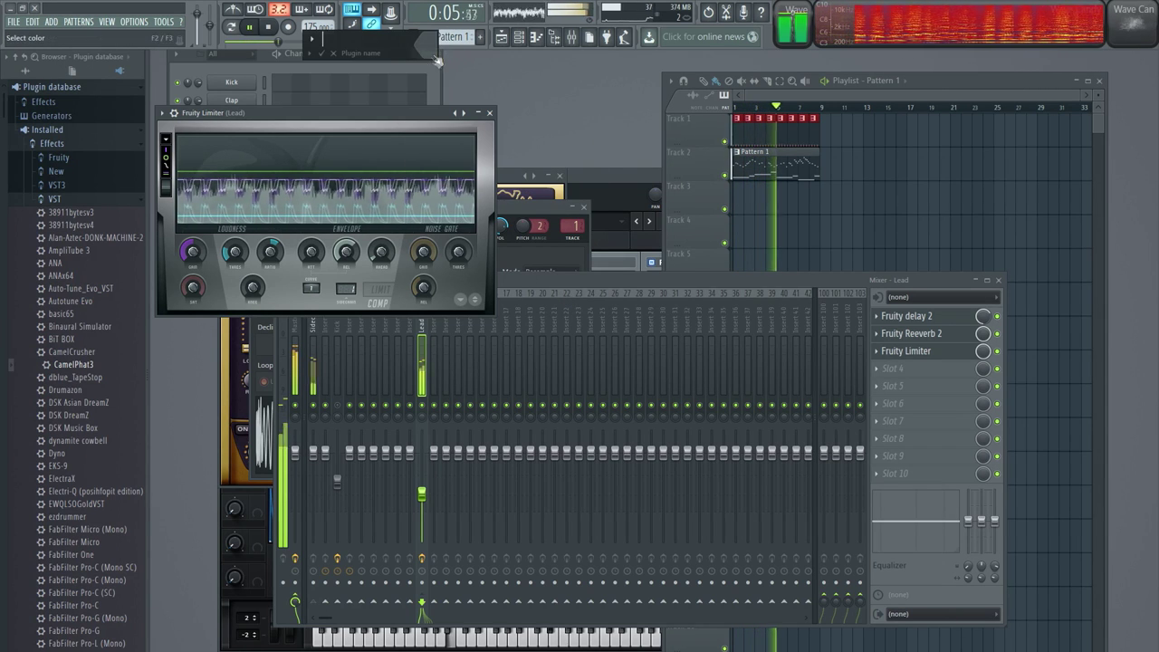
left_click(434, 74)
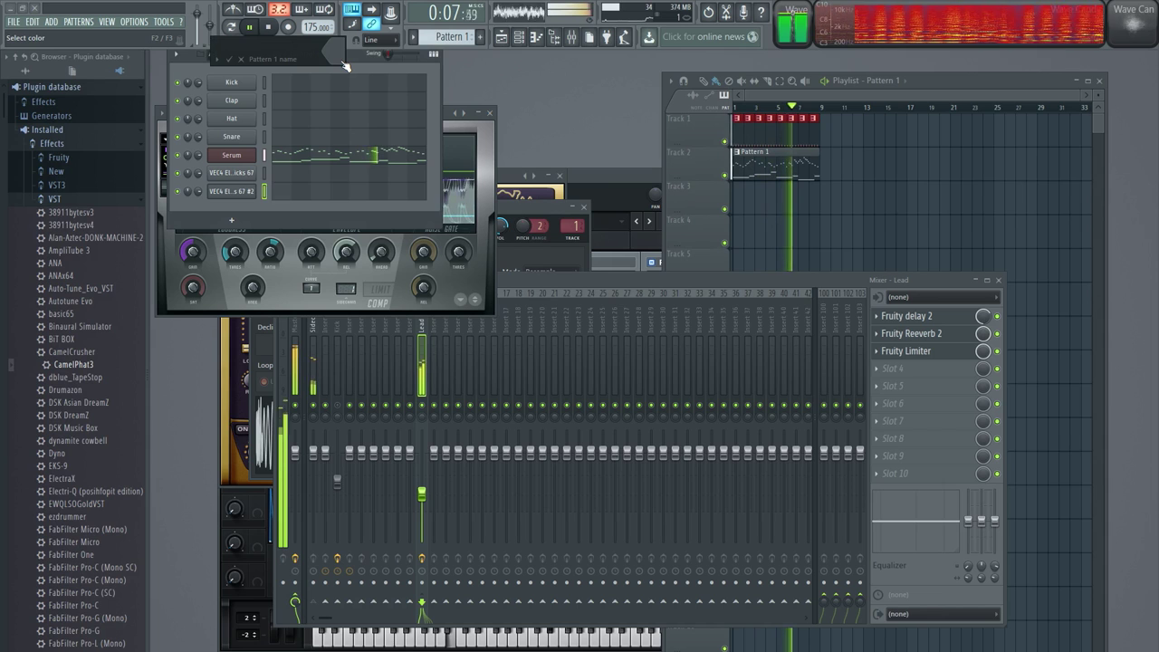
type("Lead")
key("Return")
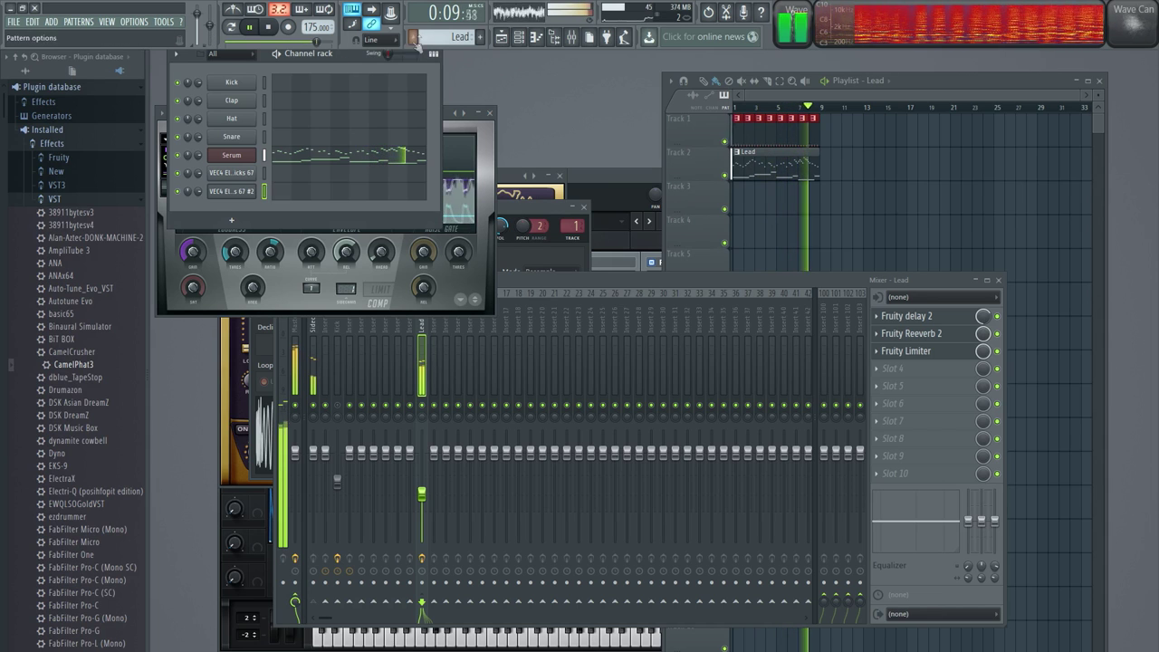
Step: Select the Kick pattern and paint it across bars 1 to 8 on Track 3 of the playlist
left_click(479, 37)
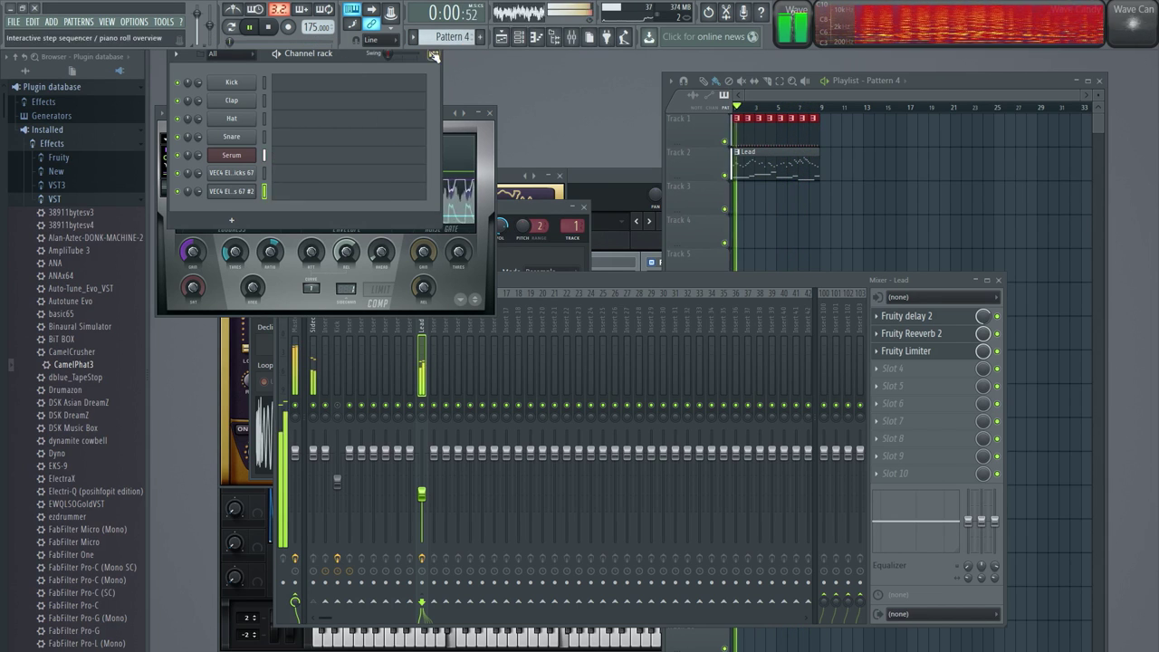
scroll(448, 37, "up", 2)
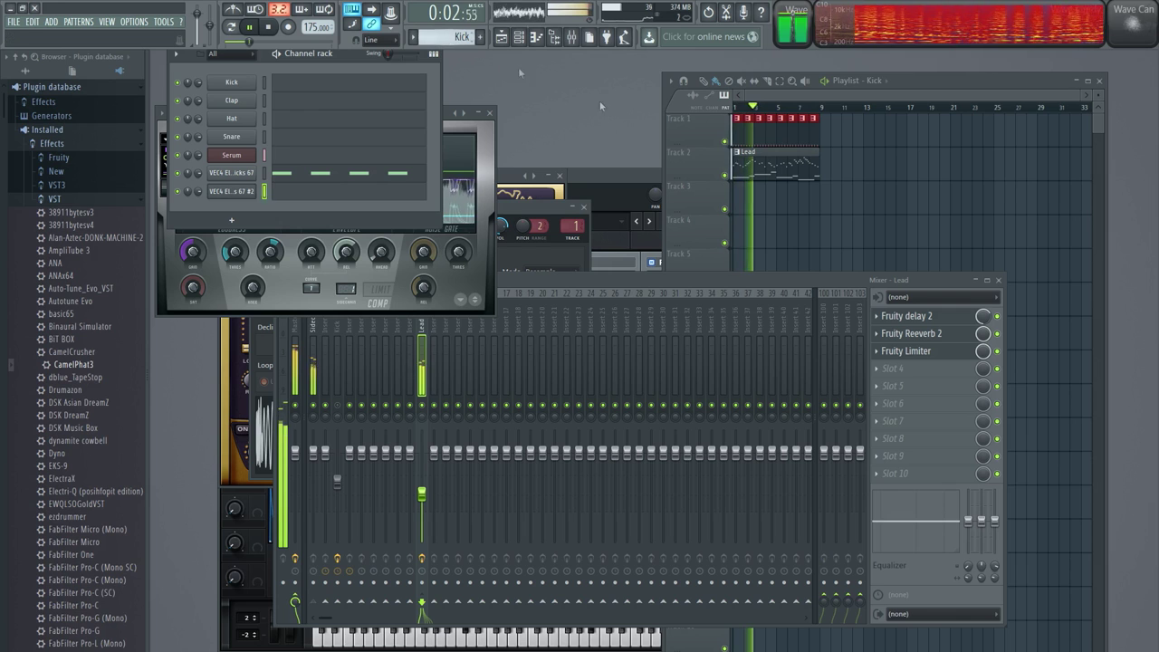
left_click(740, 196)
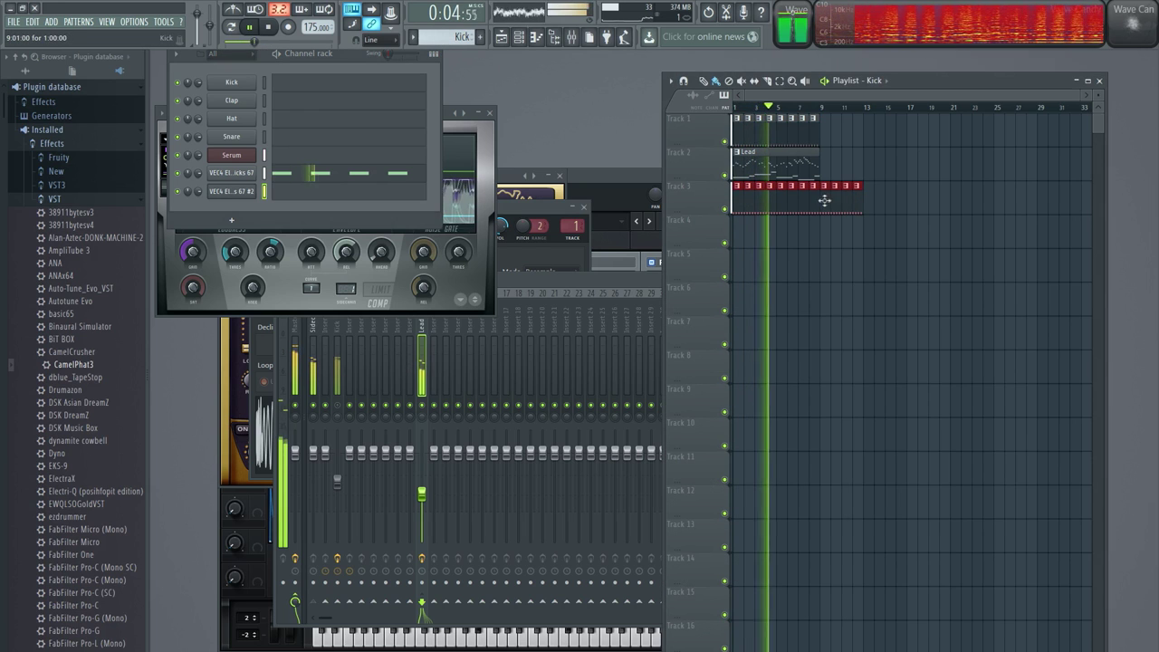
left_click(371, 407)
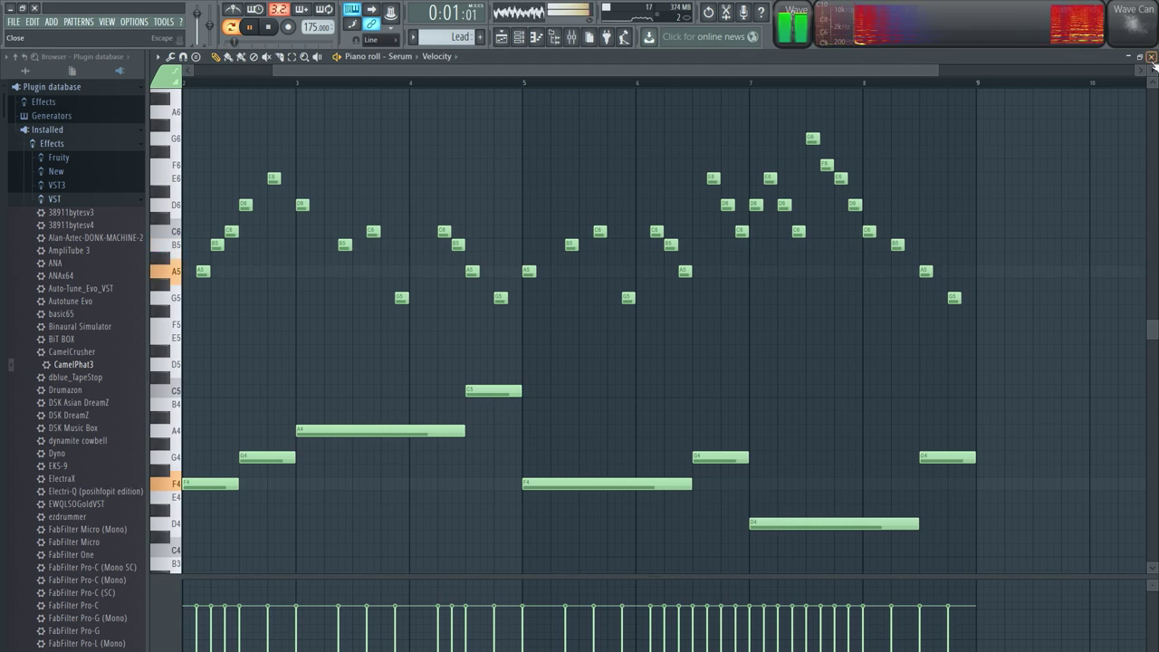
left_click(1151, 58)
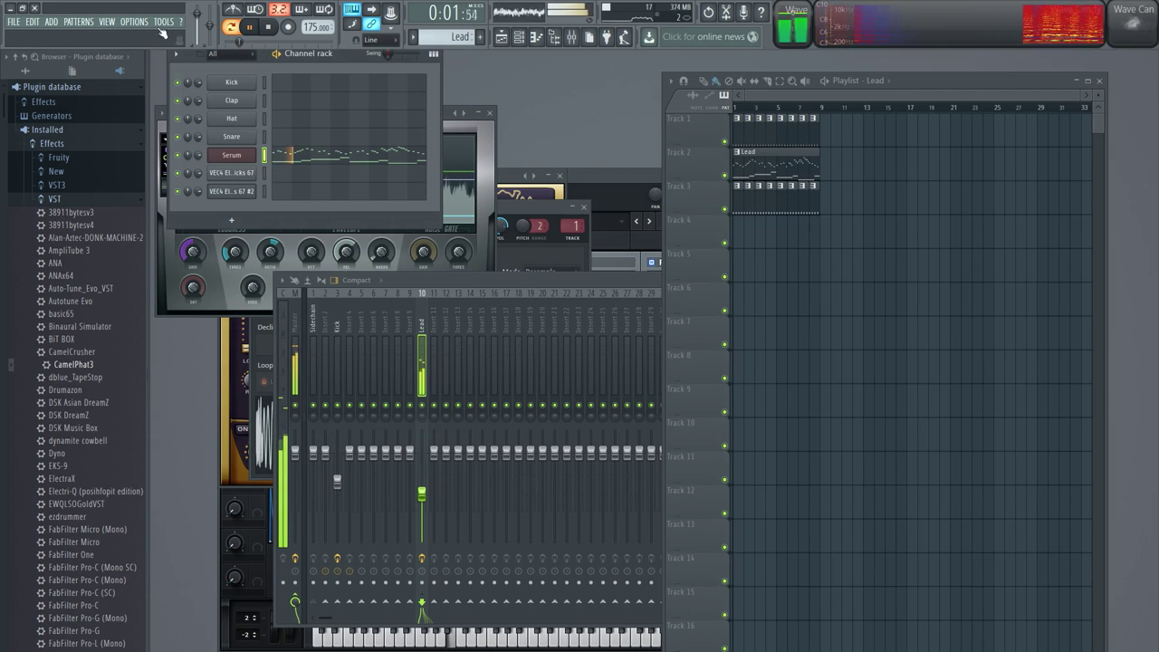
Step: Add a reFX Nexus instrument channel to the project
left_click(78, 21)
mouse_move(51, 21)
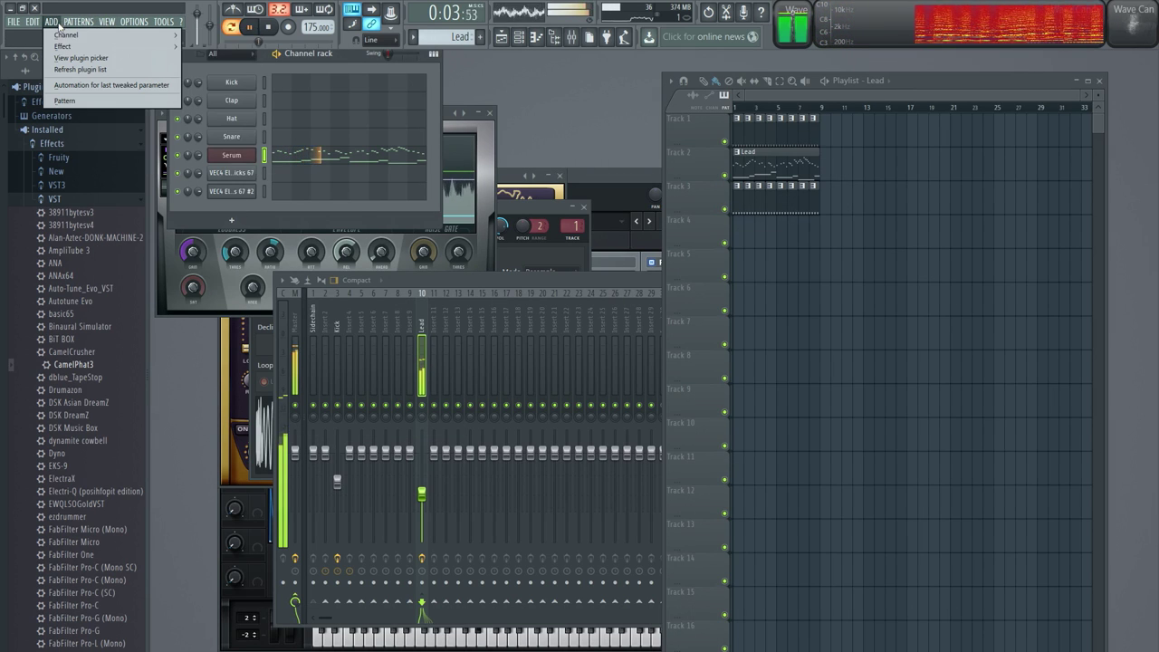
mouse_move(108, 34)
left_click(312, 131)
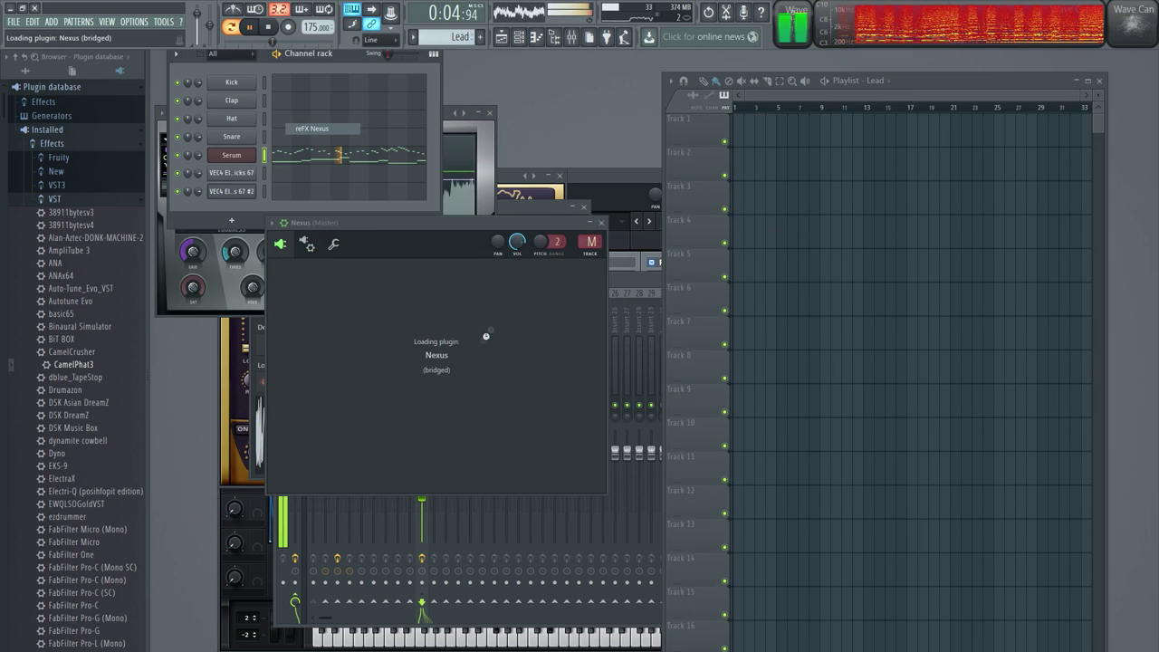
Step: Browse the Nexus presets, examining the lead sounds in the XP Dance vol.1 and XP Dance Vol.2 categories
left_click(453, 379)
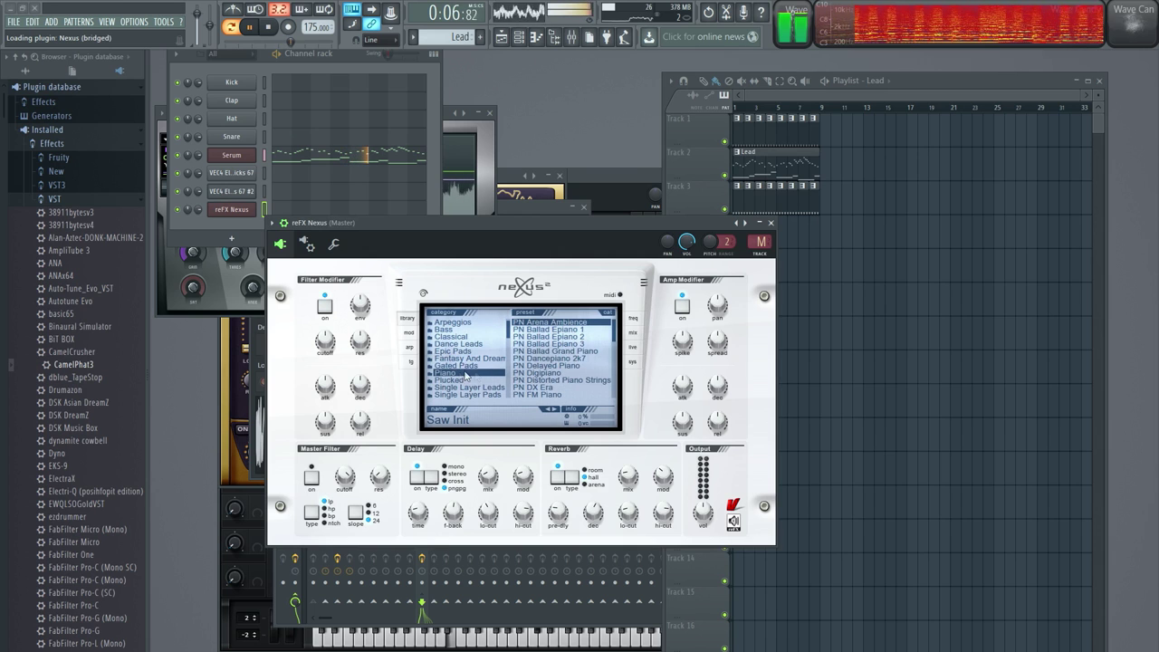
left_click(467, 386)
left_click_drag(614, 326, 615, 382)
left_click_drag(508, 336, 509, 358)
left_click(491, 388)
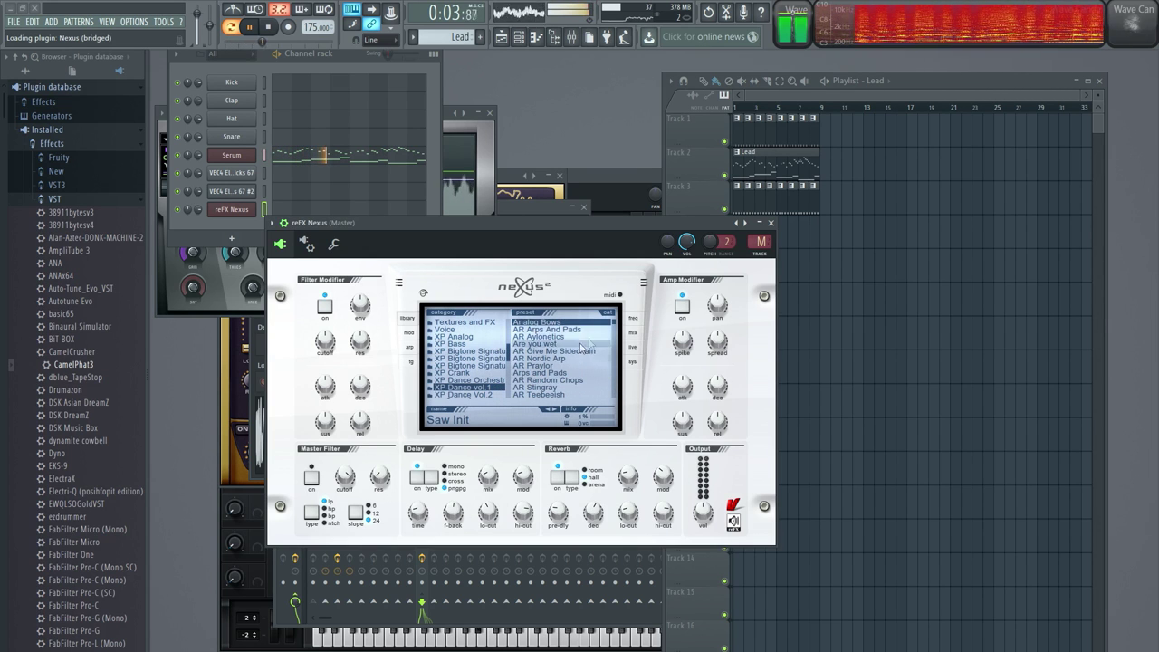
left_click_drag(614, 332, 612, 359)
scroll(606, 360, "up", 2)
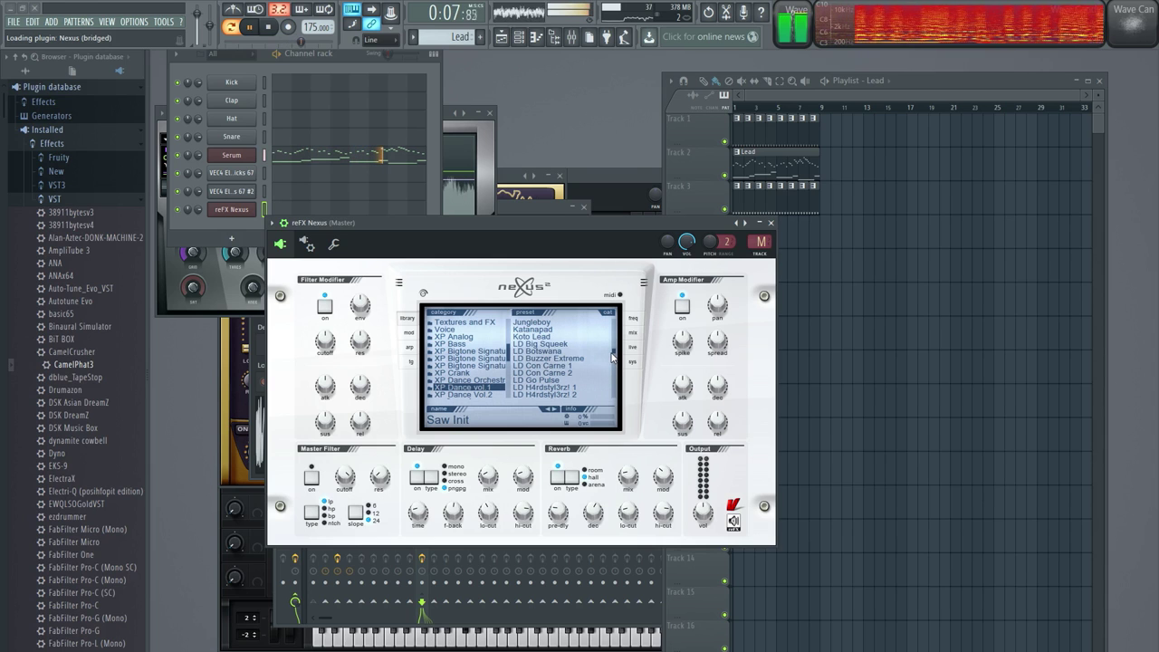
scroll(614, 365, "down", 10)
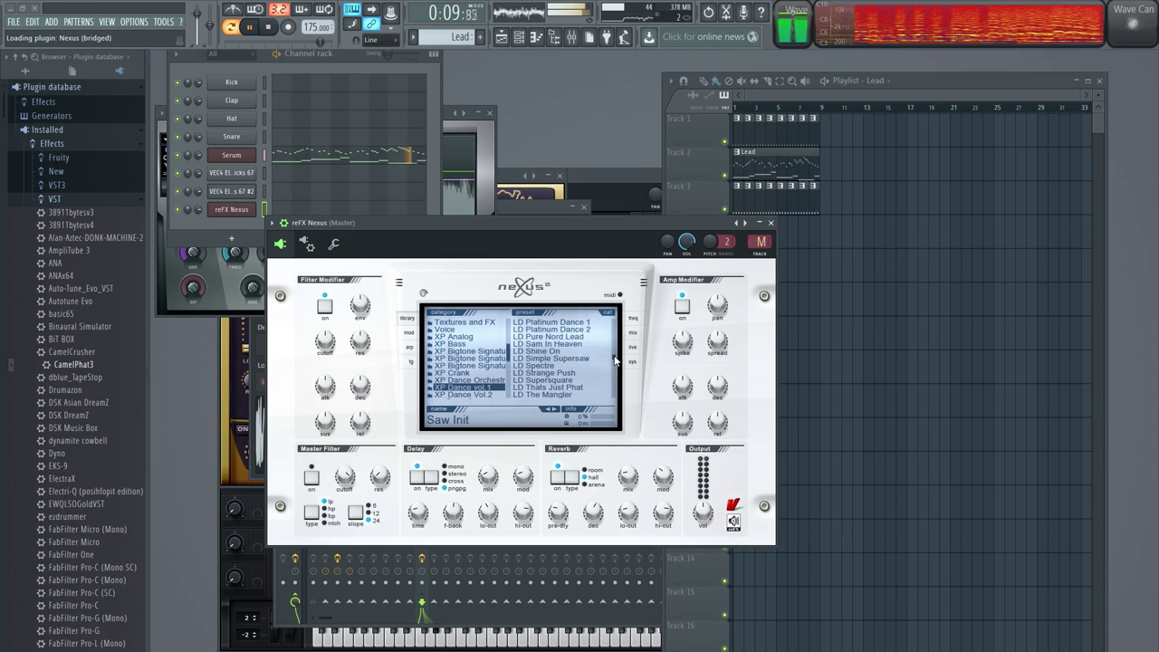
scroll(615, 364, "up", 5)
scroll(614, 361, "up", 1)
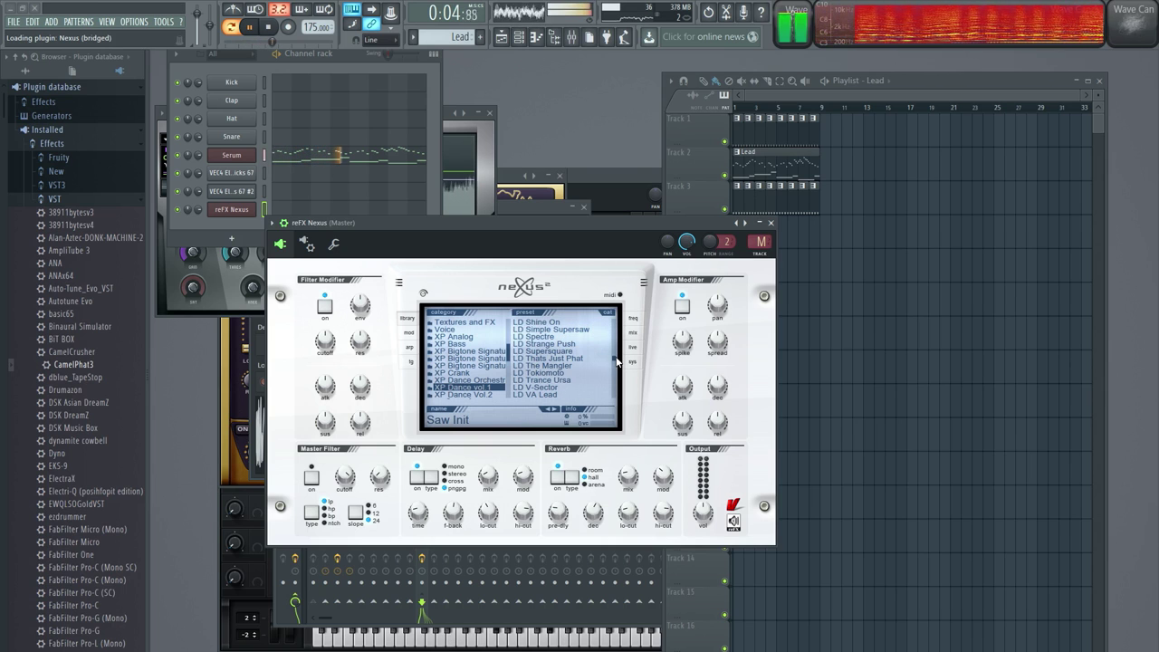
scroll(616, 361, "down", 2)
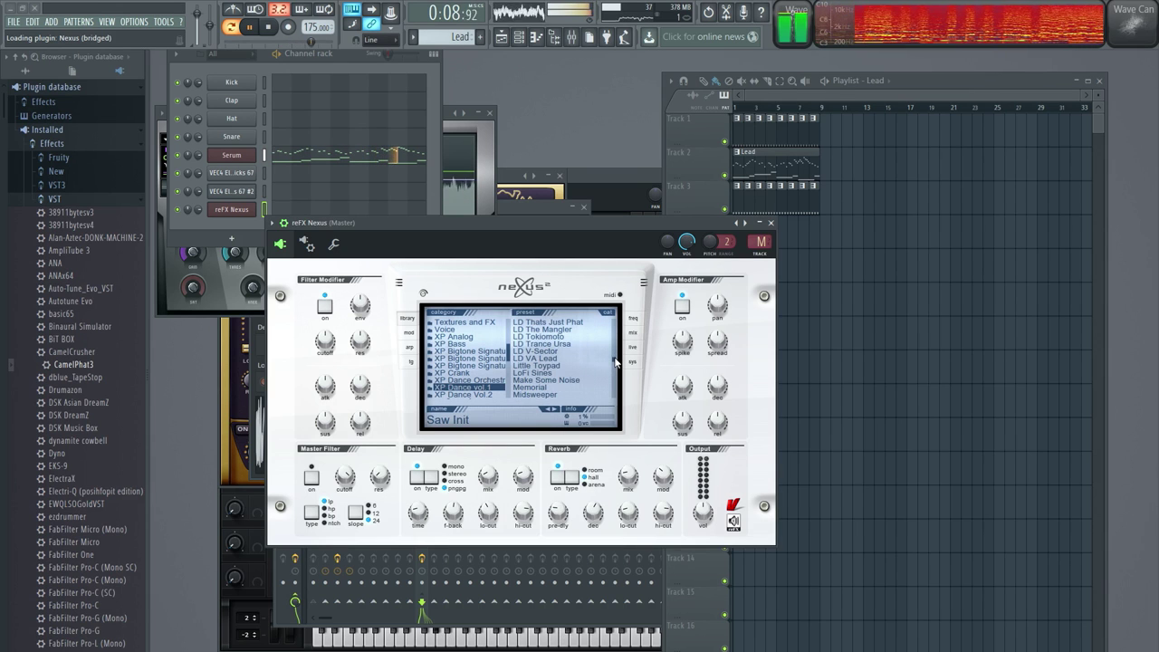
scroll(615, 359, "up", 5)
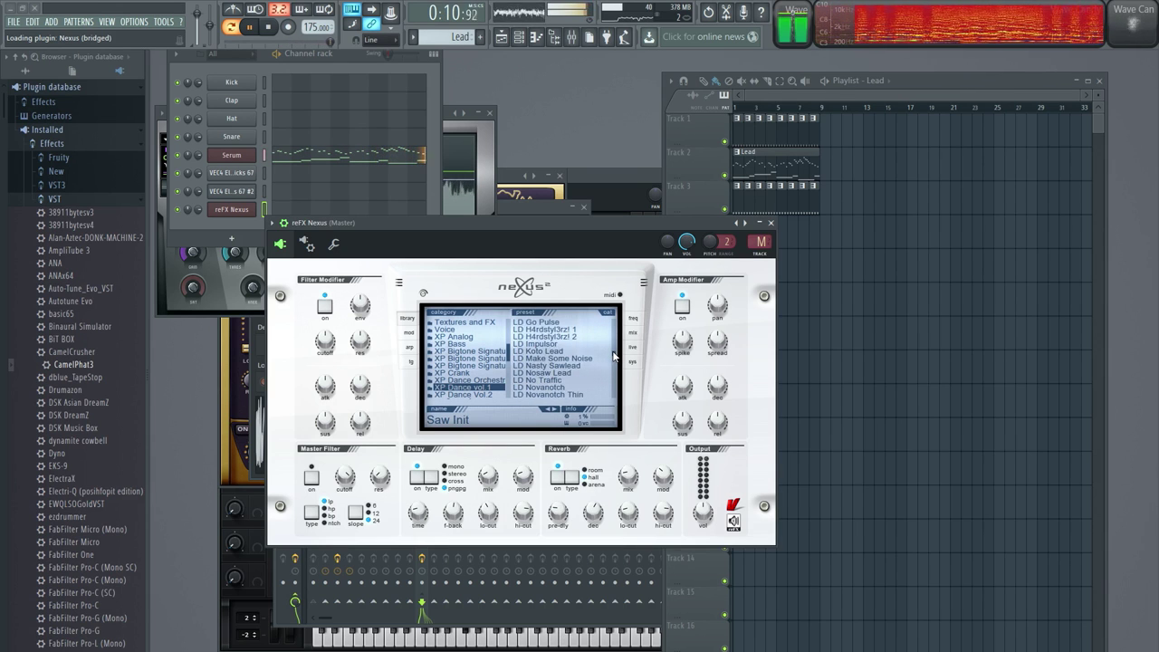
left_click(501, 395)
scroll(613, 366, "down", 5)
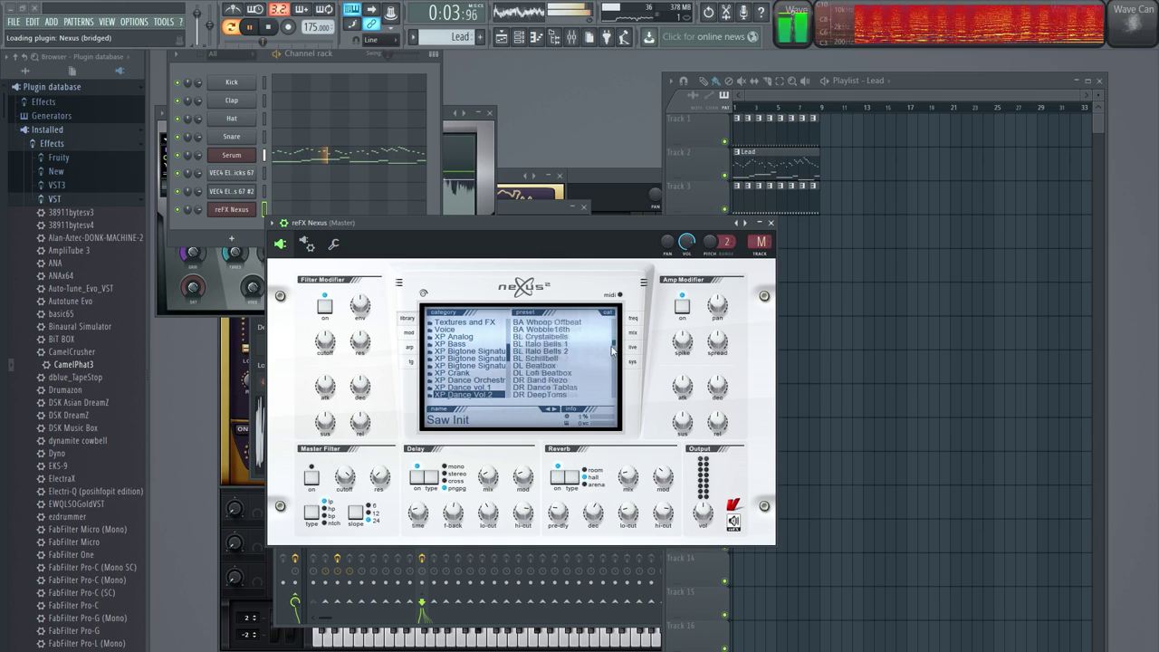
scroll(611, 365, "up", 3)
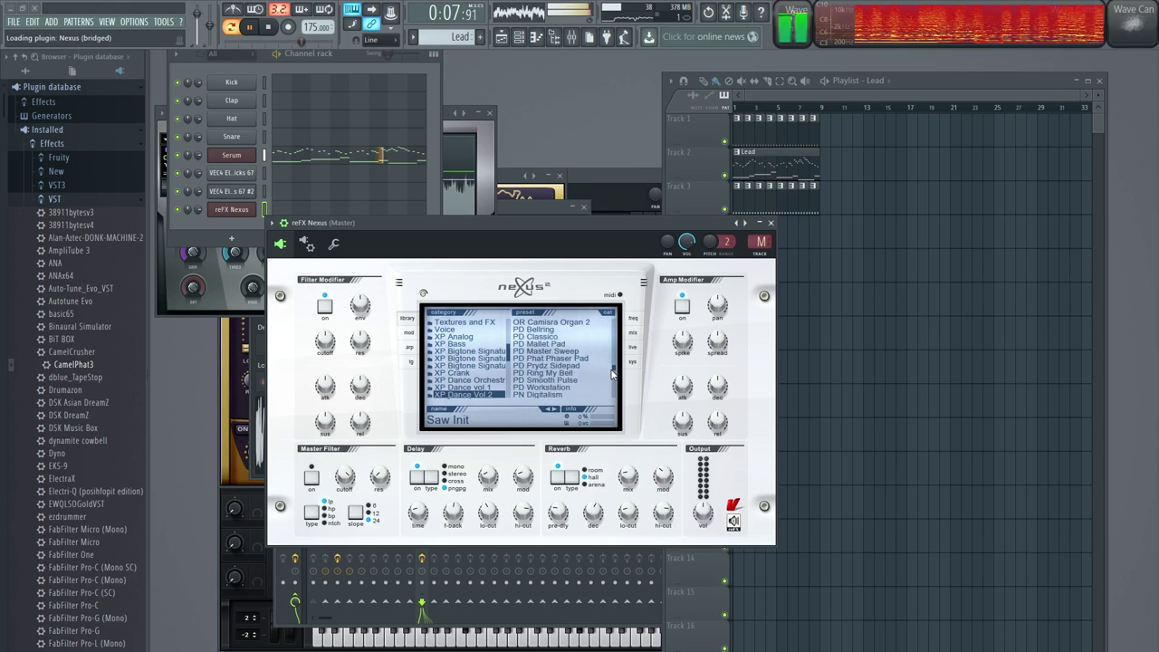
left_click_drag(613, 376, 612, 366)
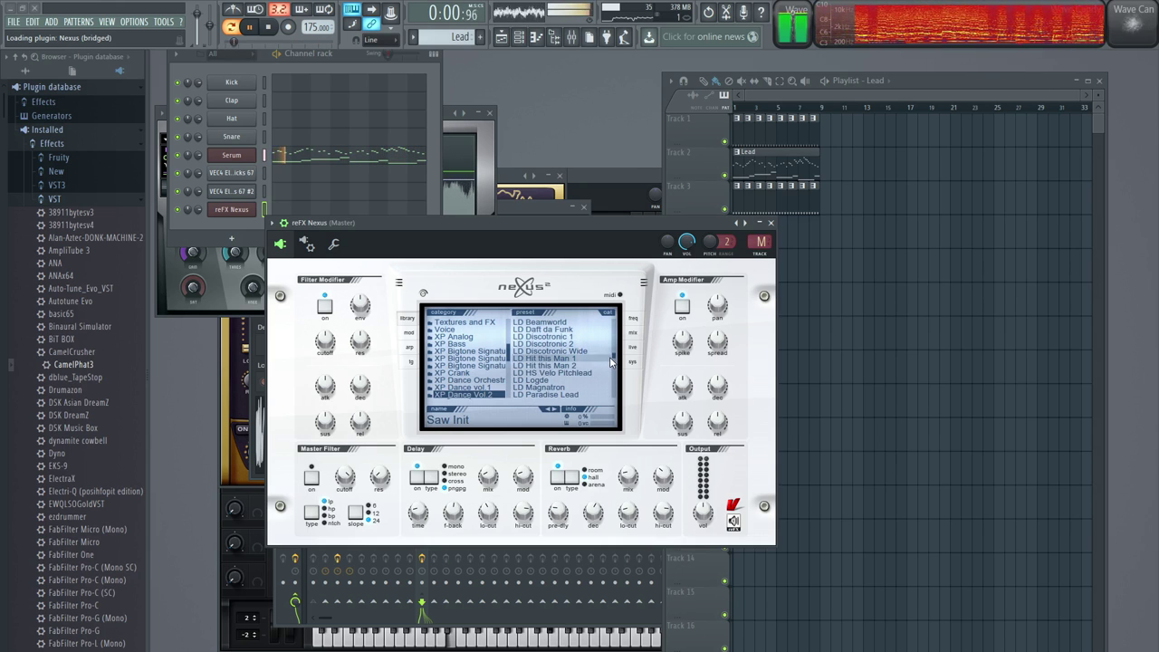
Step: Load the Sam in Heaven preset from the XP Dance vol.1 category in Nexus
left_click(496, 384)
scroll(612, 357, "down", 5)
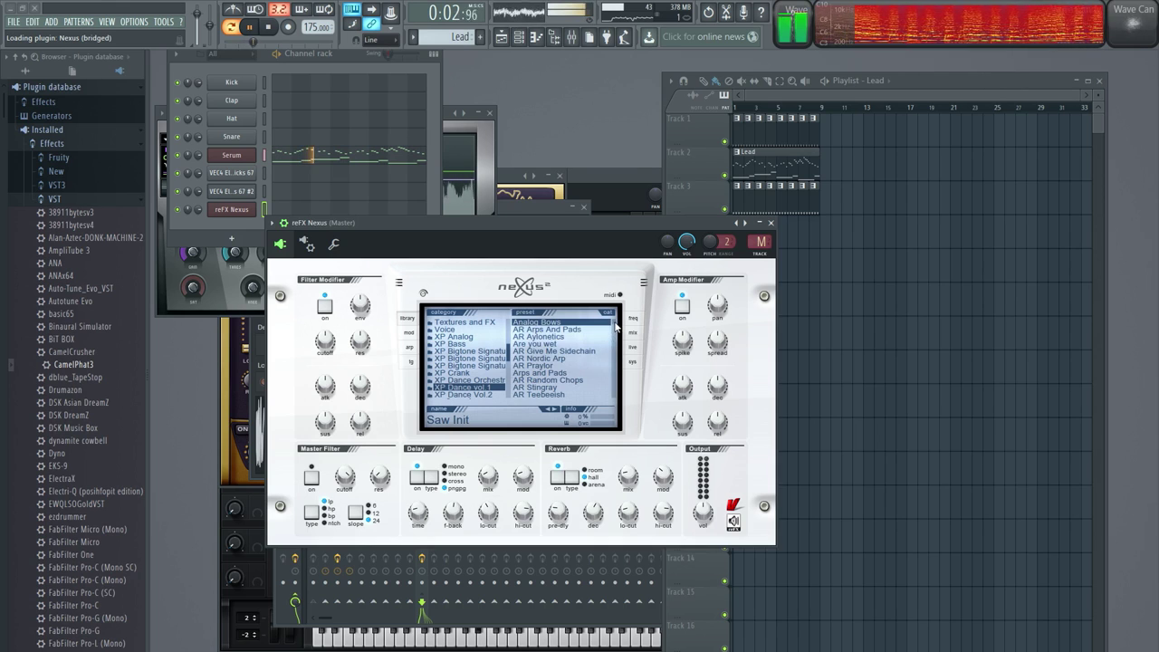
scroll(614, 351, "down", 10)
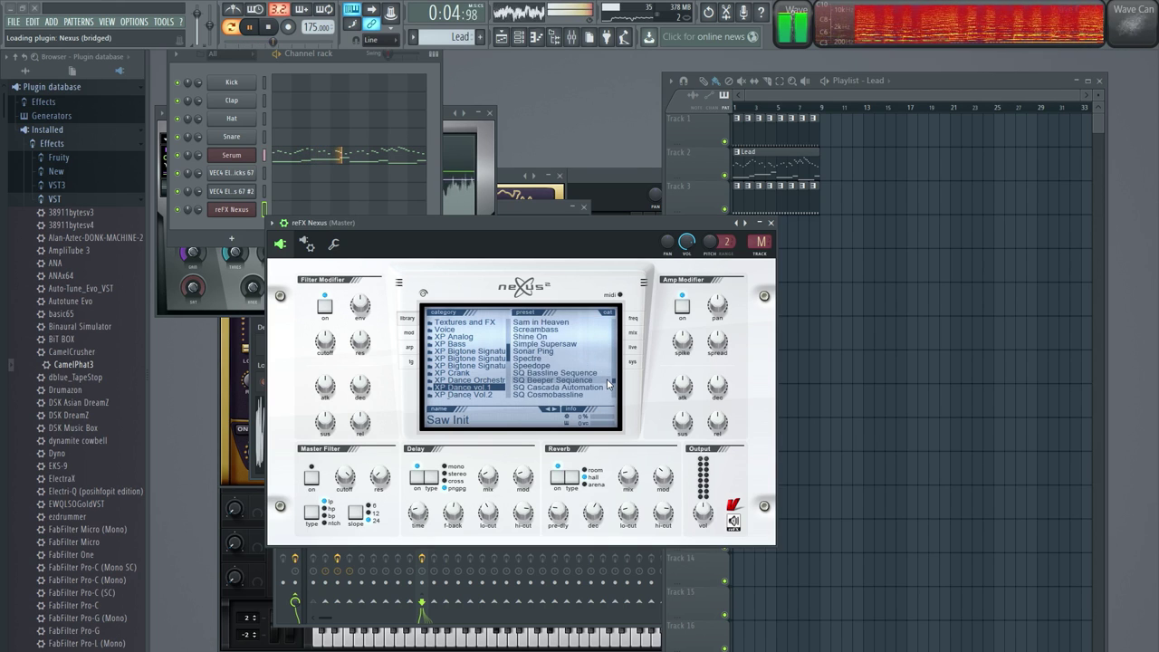
left_click(566, 366)
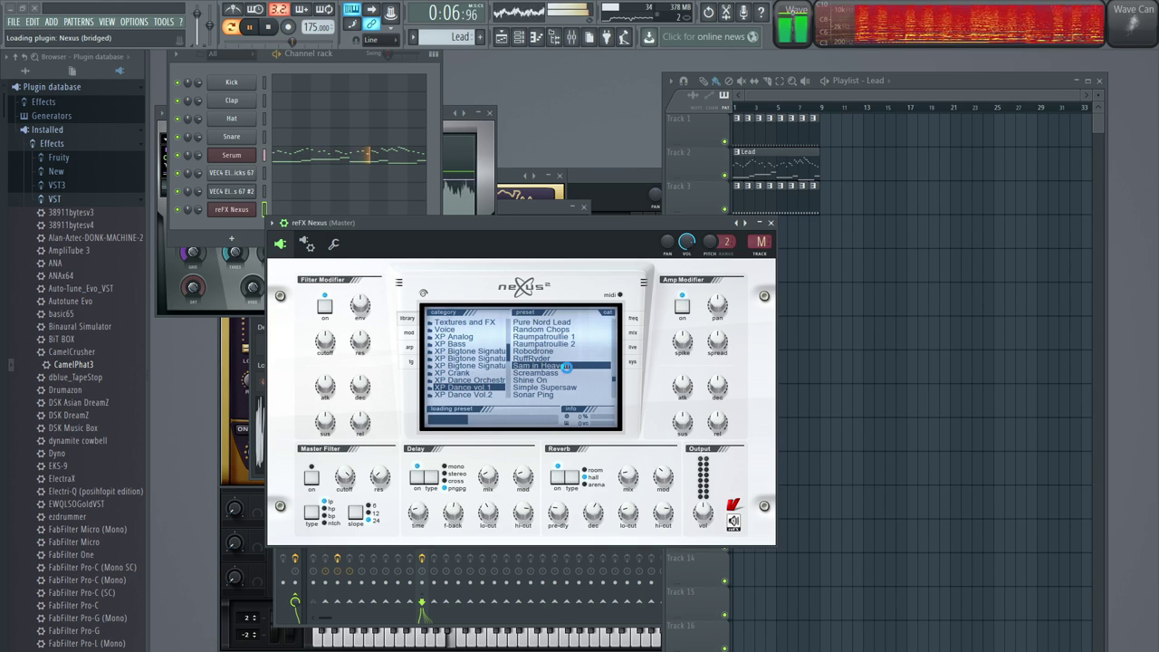
Step: Copy all notes of the Serum channel and paste them into the reFX Nexus piano roll, leaving them deselected
left_click(323, 161)
key("ctrl+a")
key("ctrl+x")
key("ctrl+z")
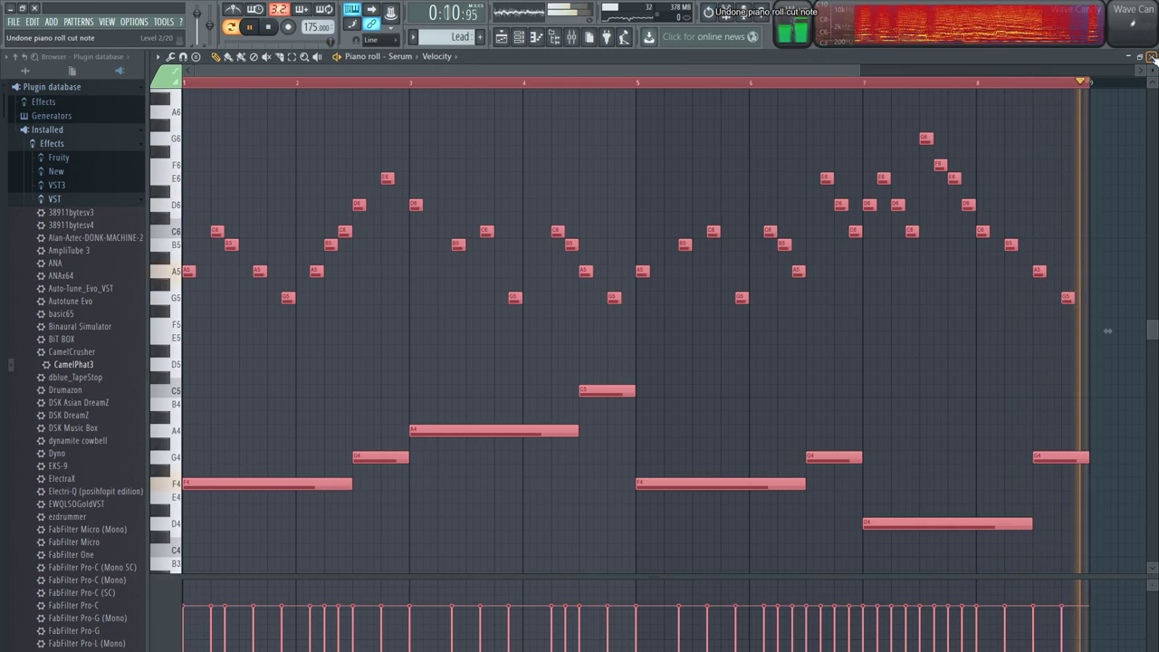
left_click(1150, 56)
left_click(232, 212)
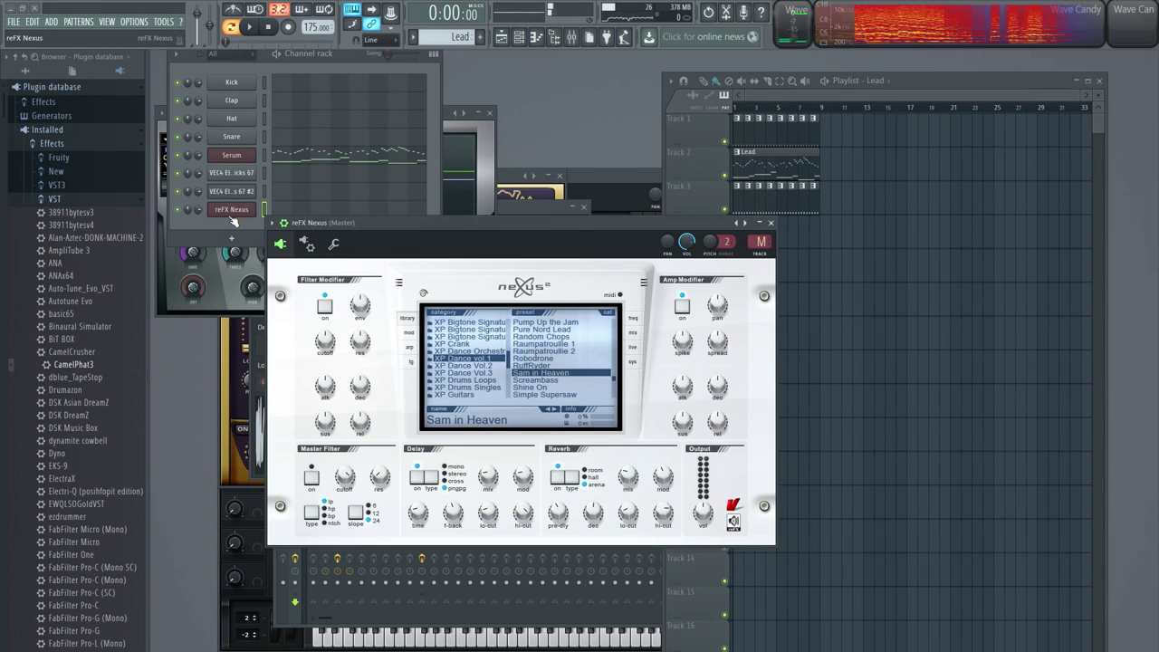
left_click(232, 210)
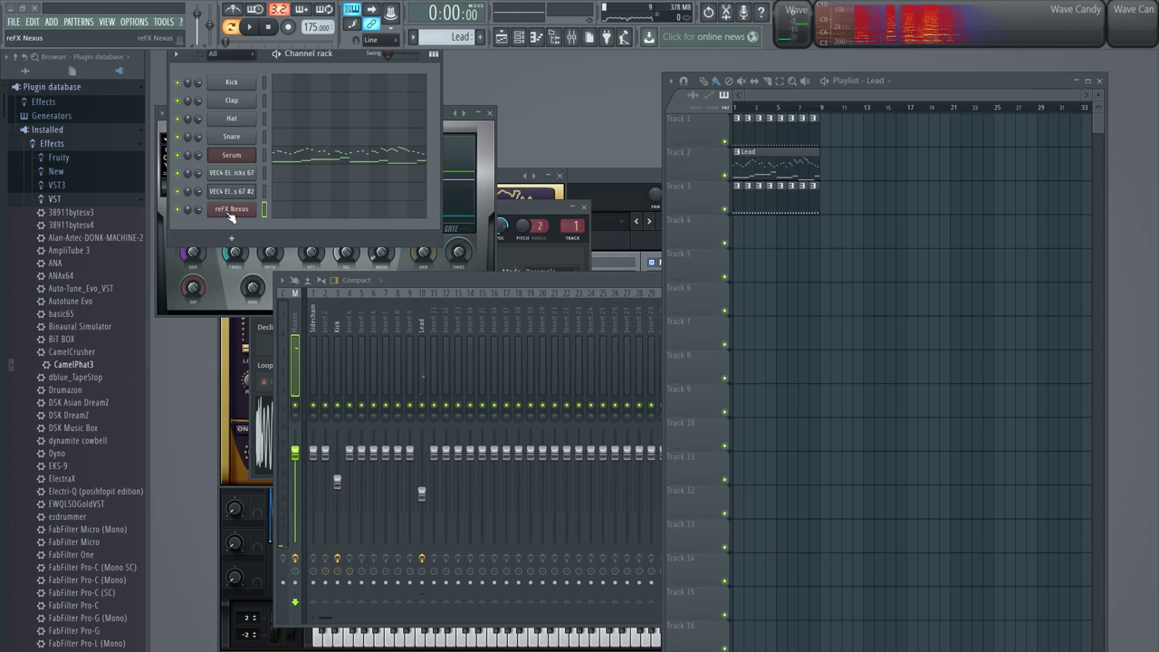
left_click(320, 211)
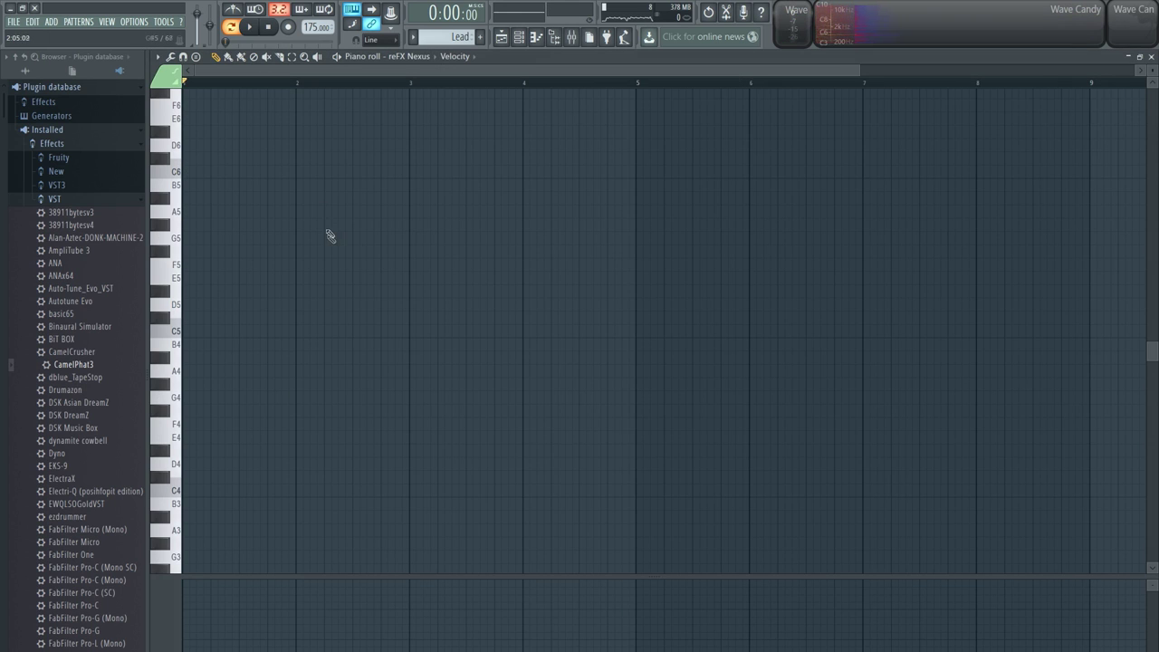
key("ctrl+v")
key("ctrl+d")
Step: Replace the long F4 and G4 bass notes in bars 1 and 2 with short notes that follow the melody's rhythm
right_click(204, 425)
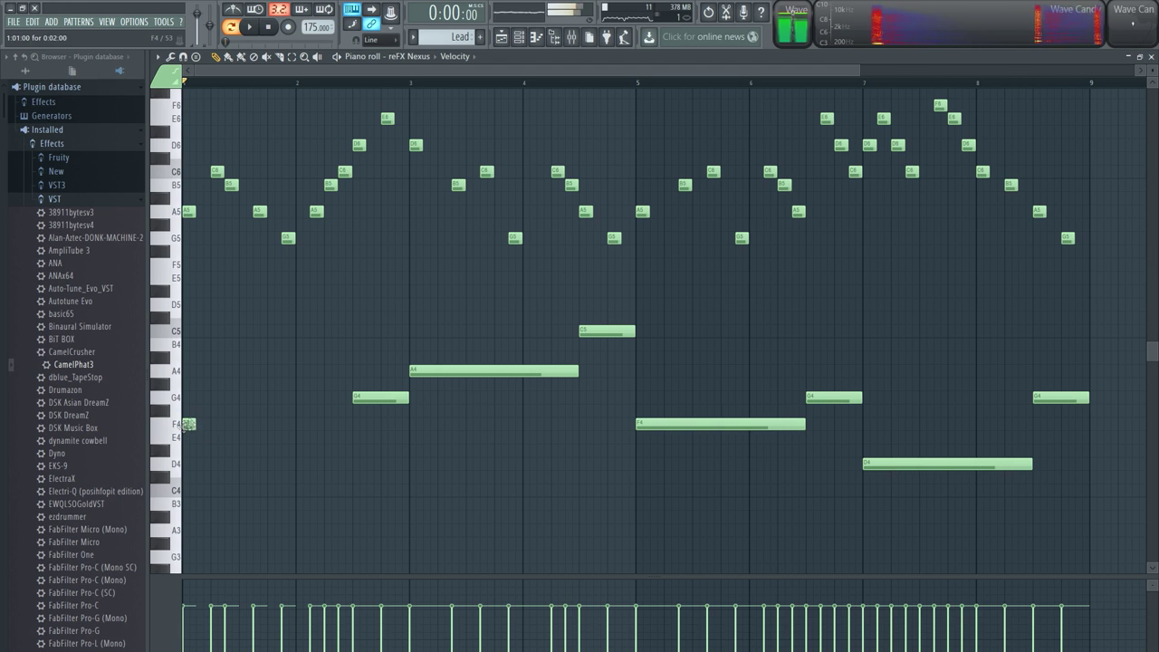
left_click_drag(239, 426, 231, 425)
left_click(285, 426)
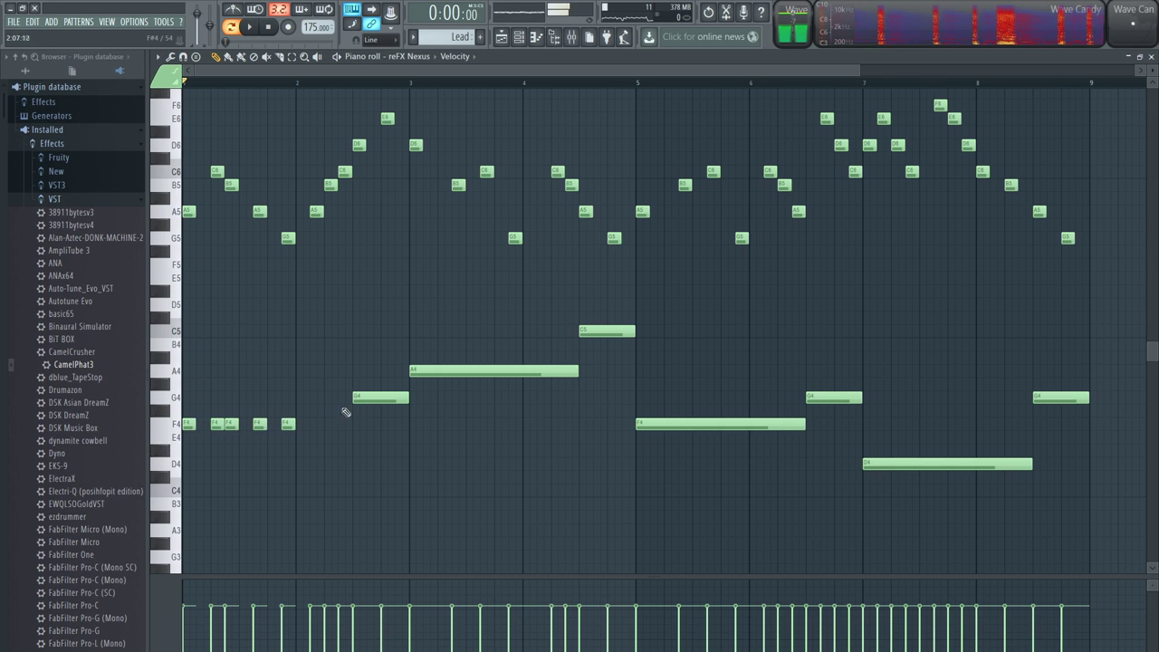
right_click(356, 399)
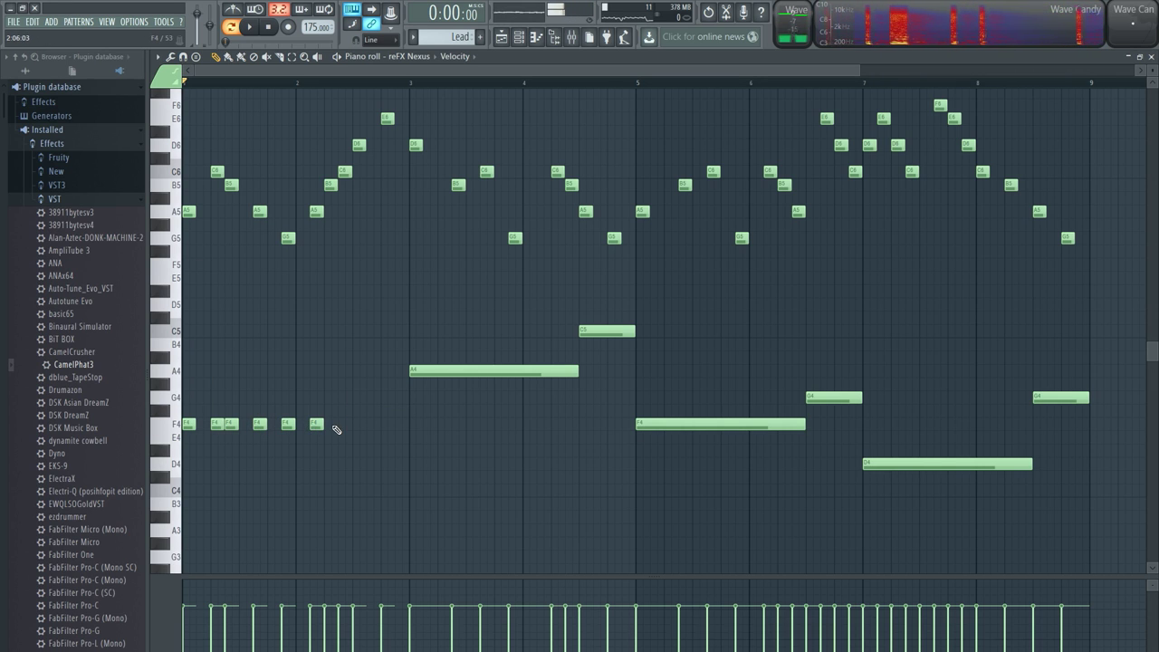
left_click_drag(338, 424, 332, 425)
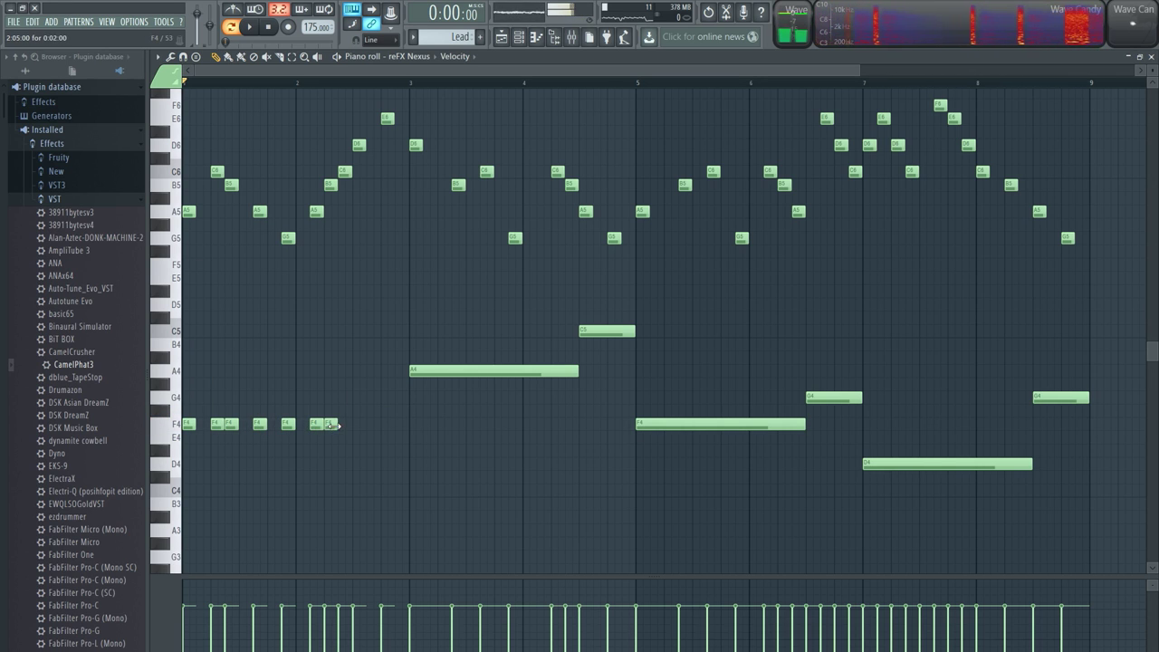
left_click(358, 399)
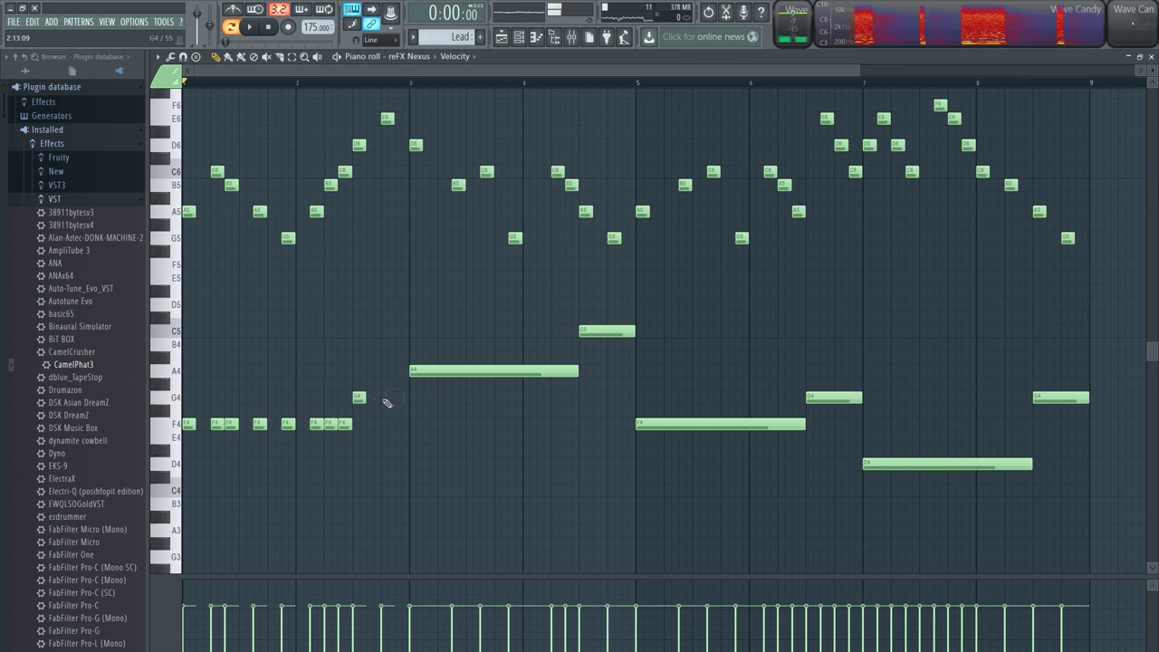
Step: Replace the long A4 and C5 bass notes in bars 3 and 4 with short notes in the melody's rhythm
right_click(415, 371)
left_click(411, 371)
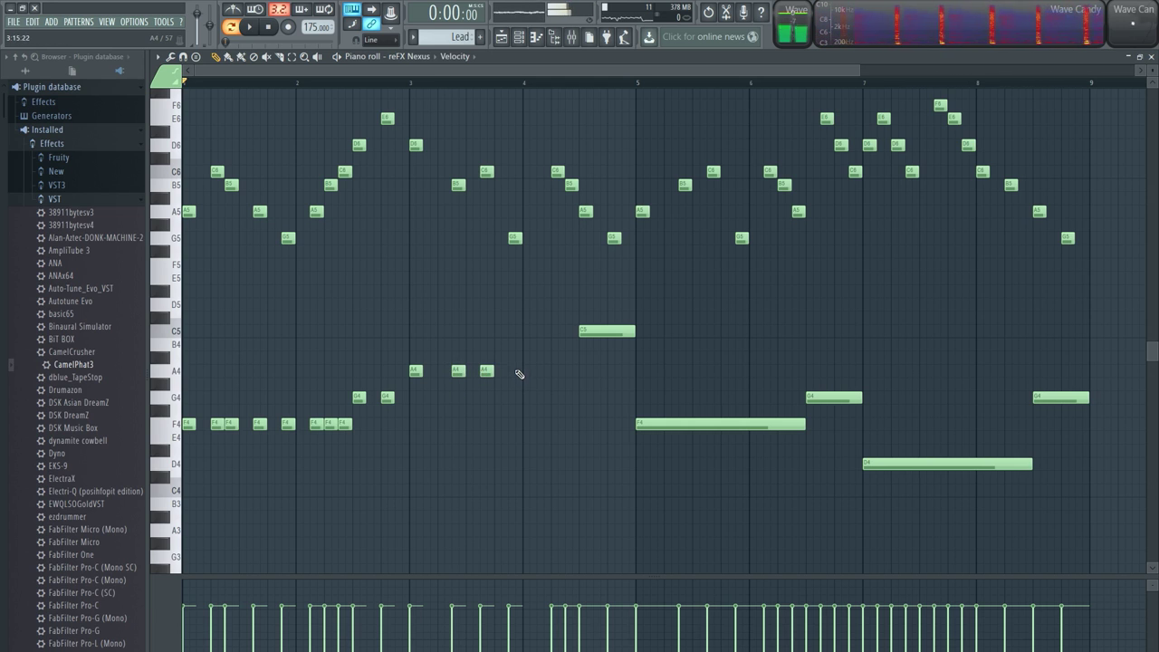
left_click_drag(509, 371, 557, 371)
right_click(593, 332)
left_click(583, 331)
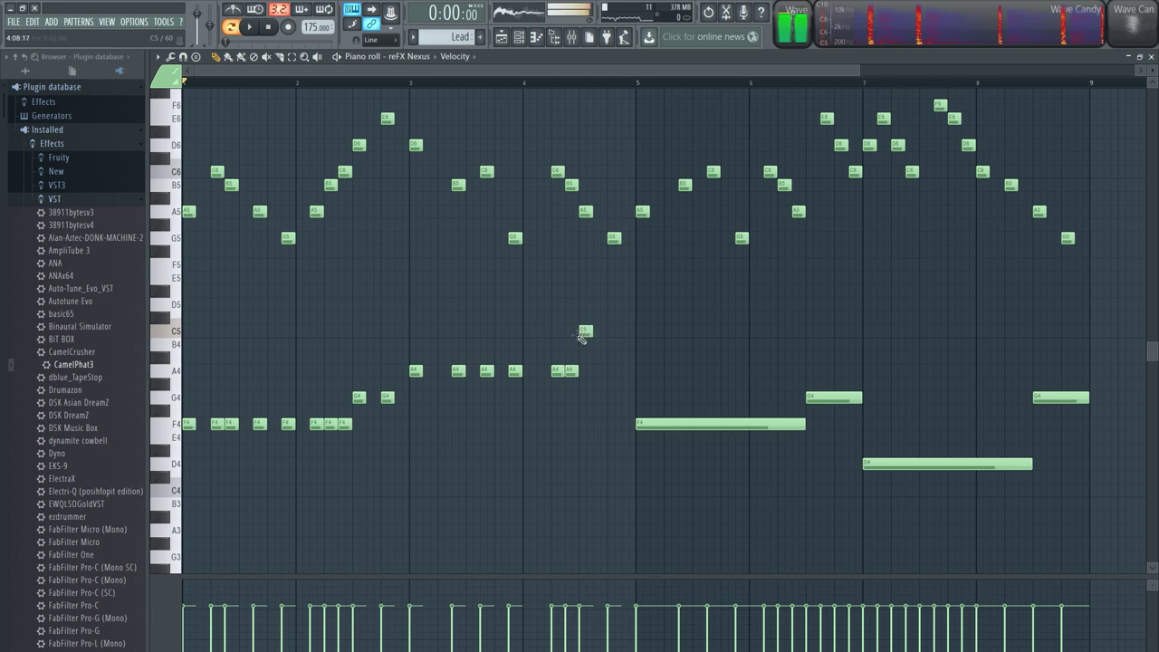
Step: Replace the long F4 and G4 bass notes in bars 5 and 6 with short notes aligned under the melody
right_click(648, 423)
left_click(642, 424)
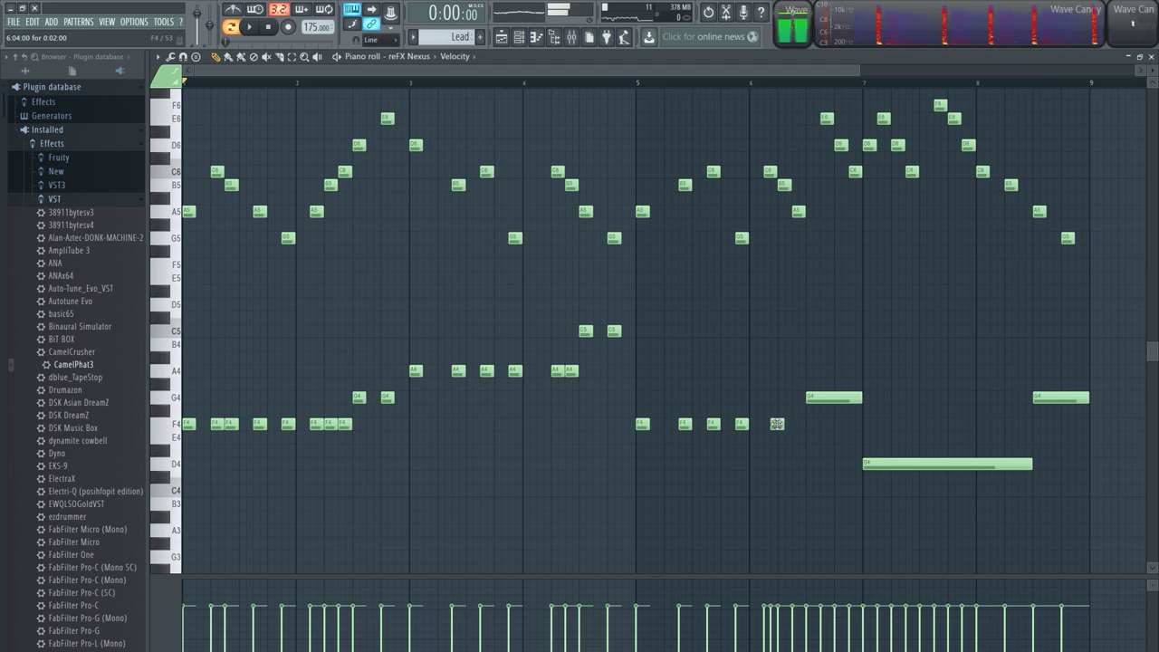
left_click_drag(777, 423, 782, 426)
left_click(799, 425)
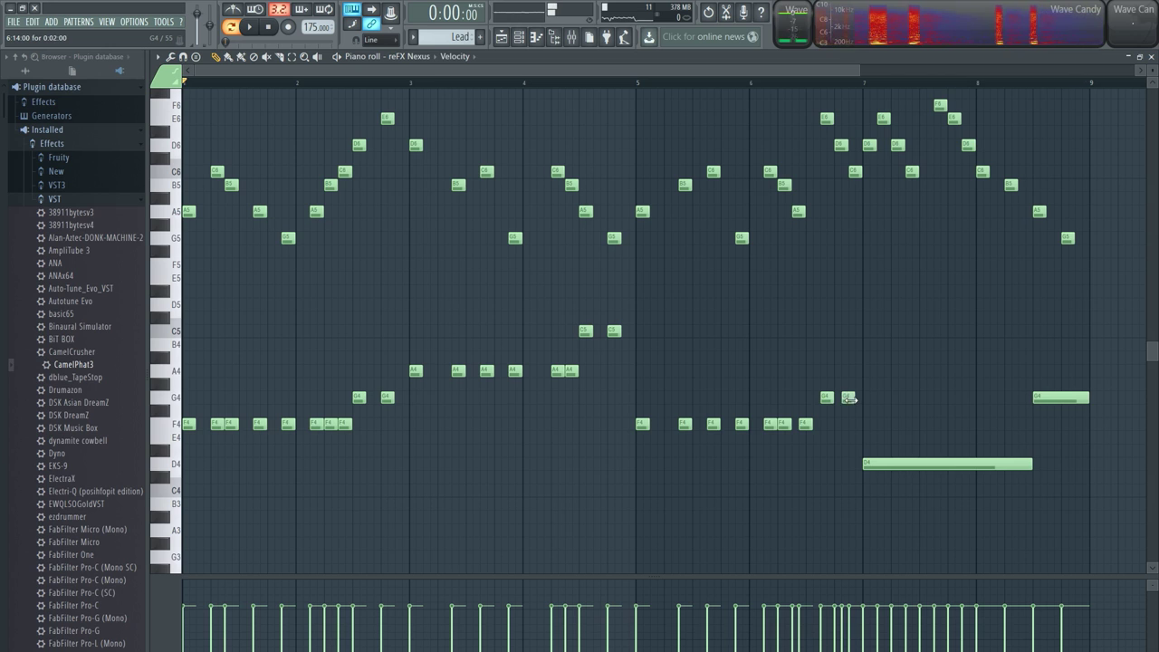
left_click_drag(848, 398, 841, 400)
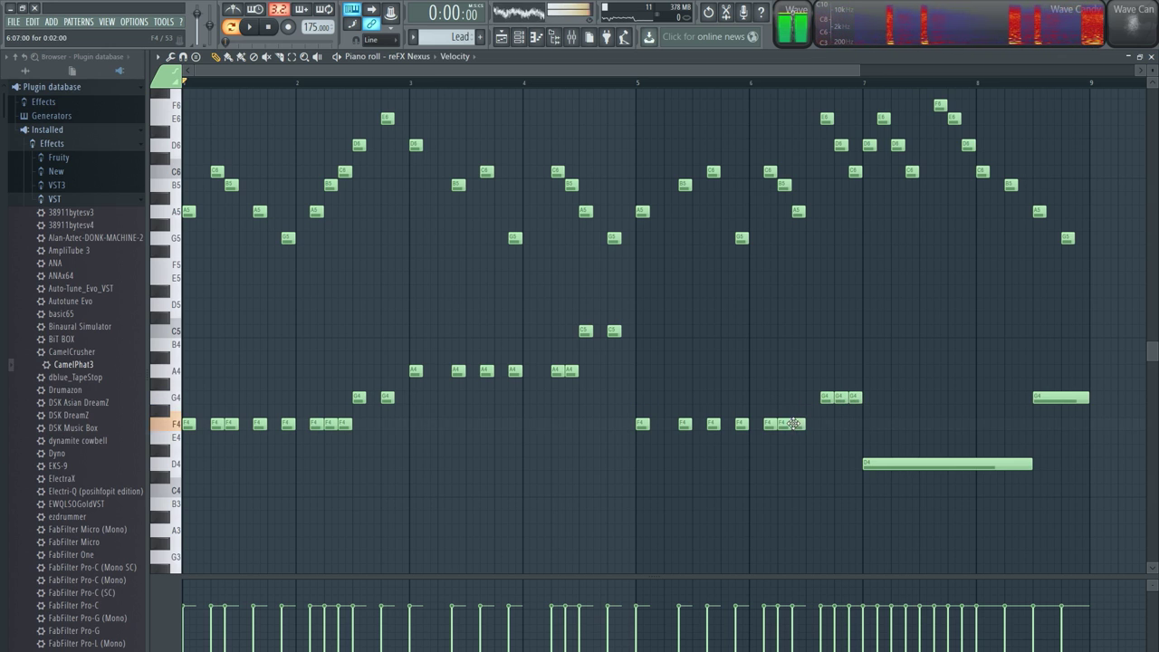
Step: Replace the long D4 and G4 bass notes in bars 7 and 8 with short melody-aligned notes and raise all note velocities to 100%
right_click(866, 467)
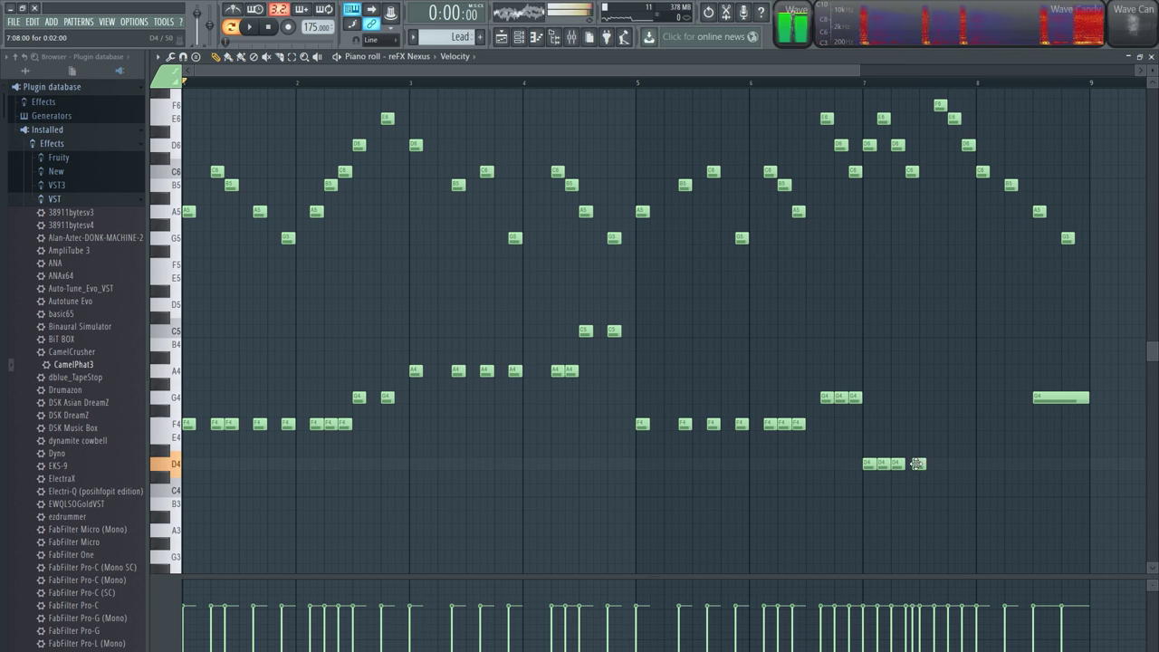
right_click(956, 466)
left_click(955, 466)
left_click(981, 463)
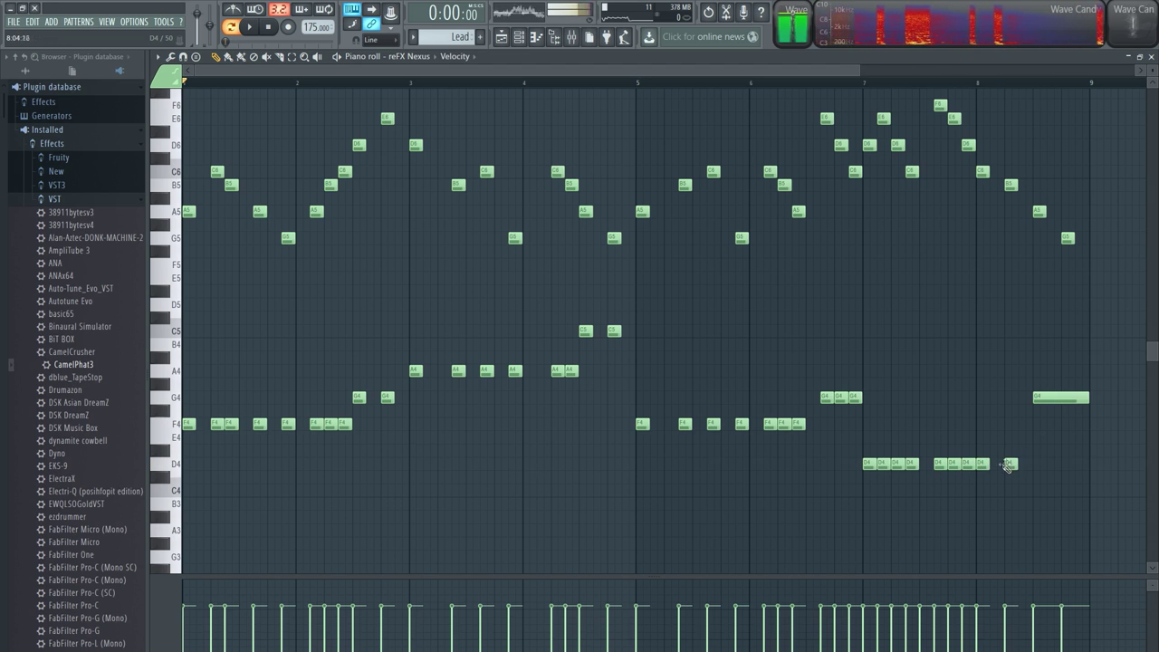
right_click(1043, 398)
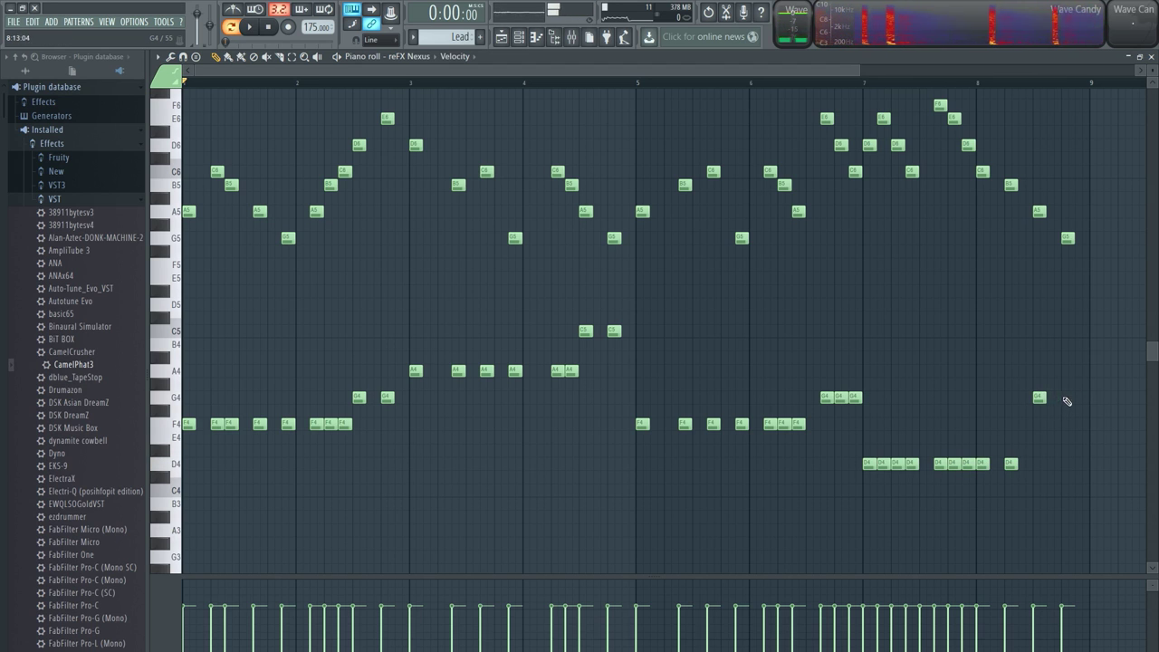
mouse_move(742, 600)
left_mouse_down()
mouse_move(1084, 390)
mouse_move(195, 471)
left_mouse_up()
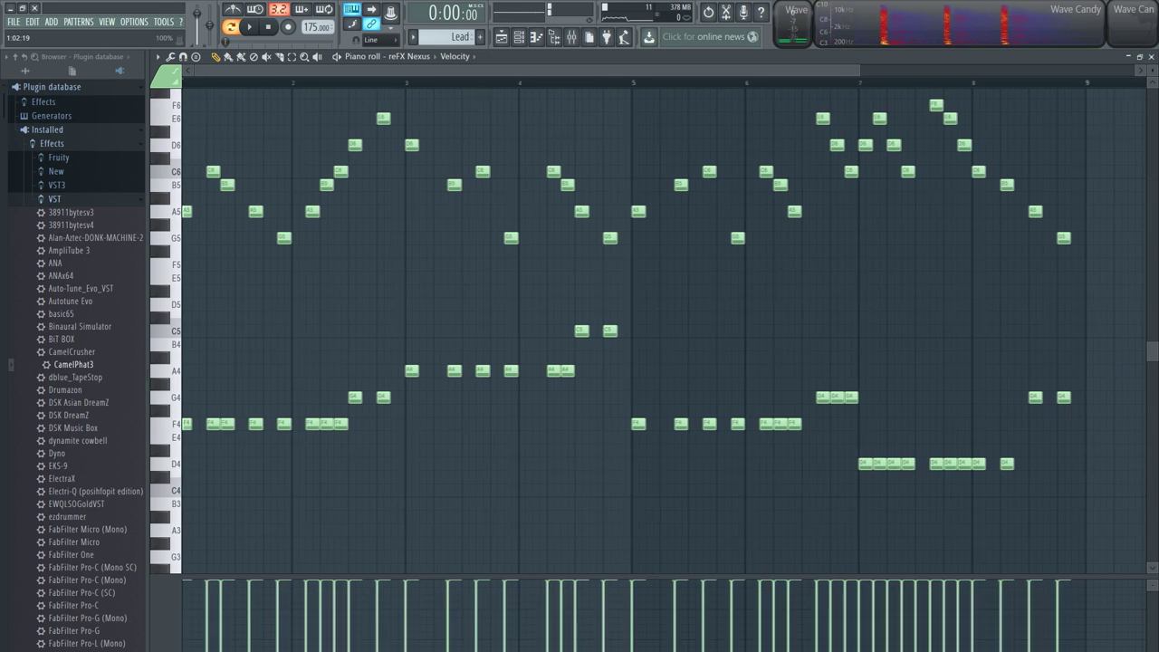
left_click(1149, 56)
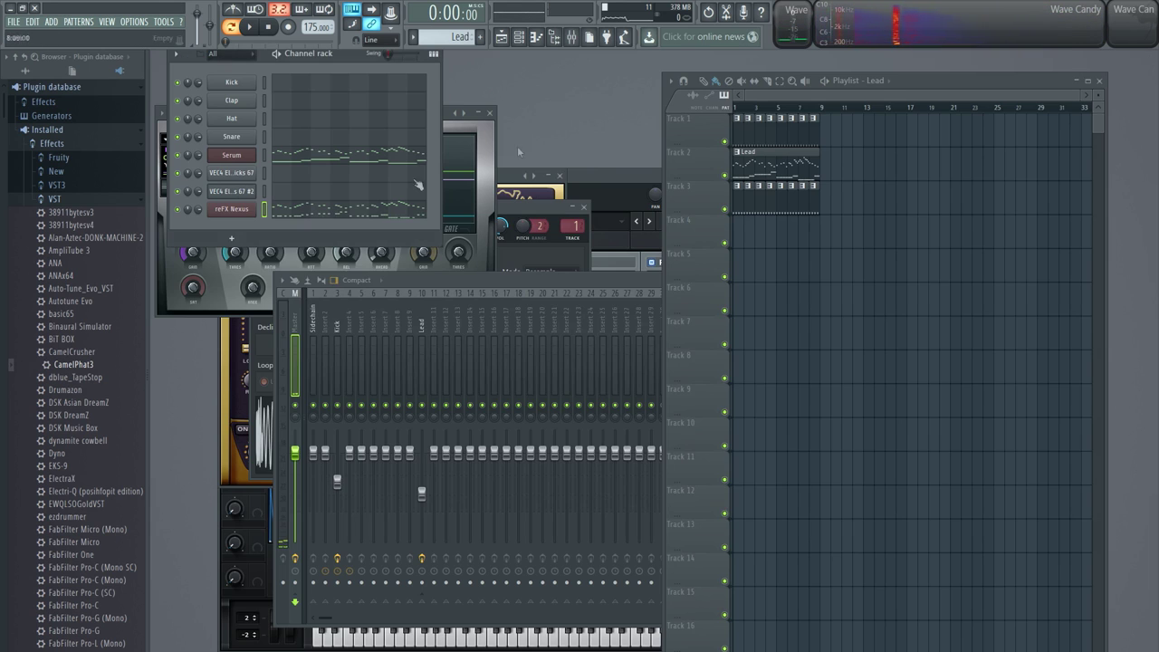
Step: Set the reFX Nexus channel's root note to C4 and play the pattern with Serum muted
left_click(232, 209)
left_click(335, 245)
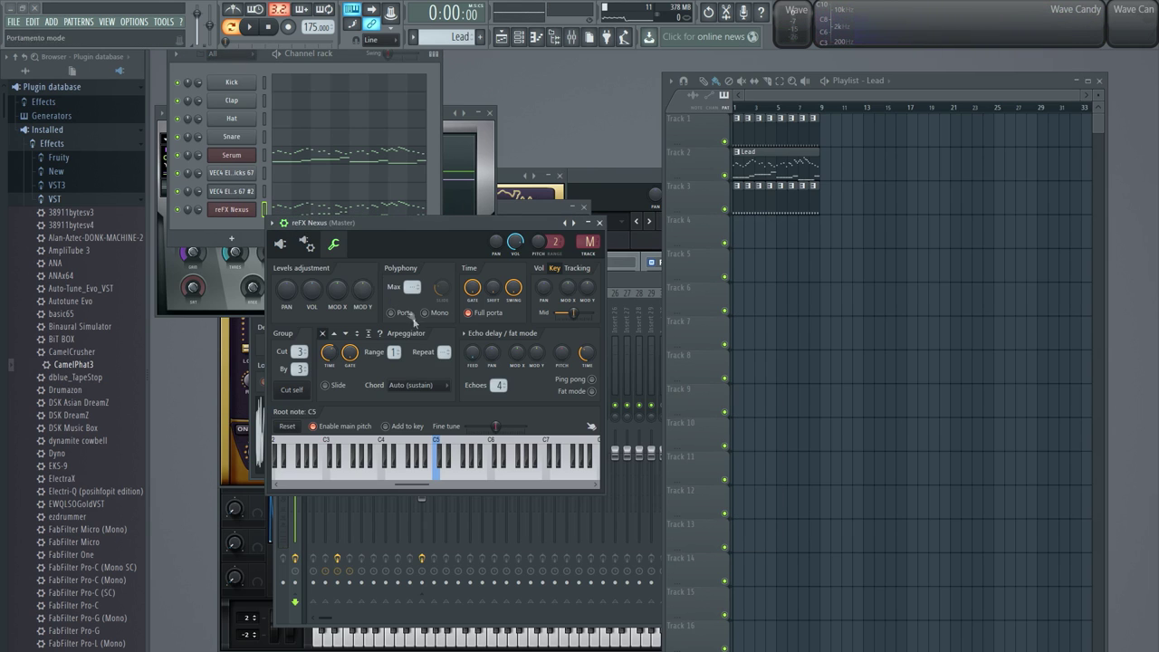
left_click(382, 448)
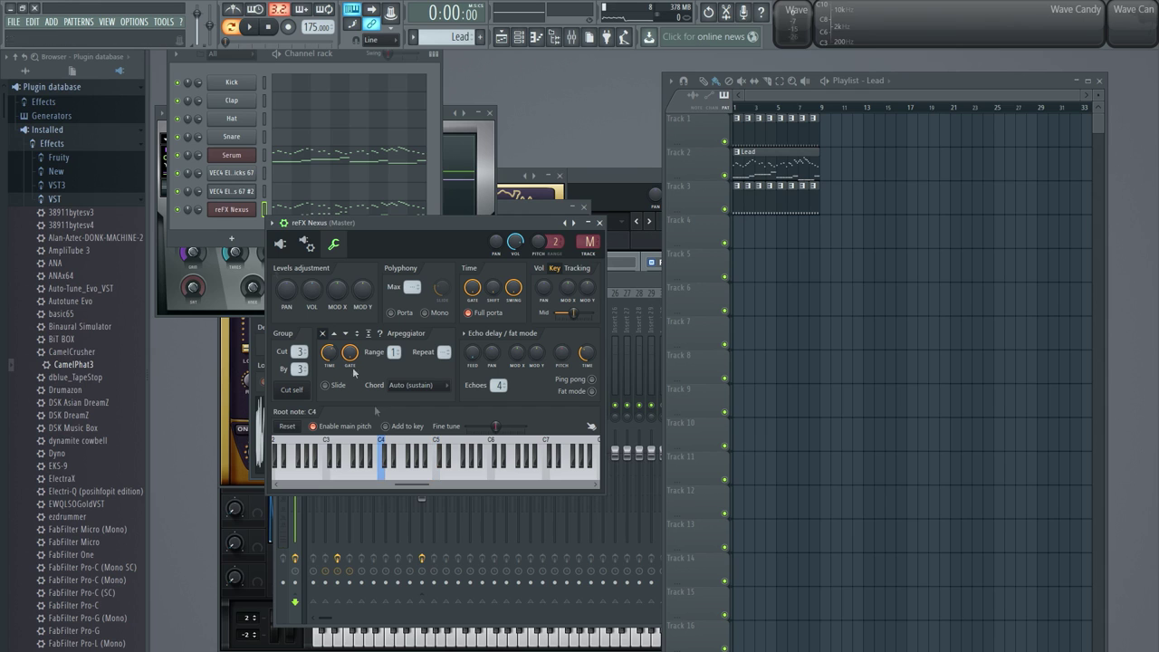
left_click(186, 163)
key("space")
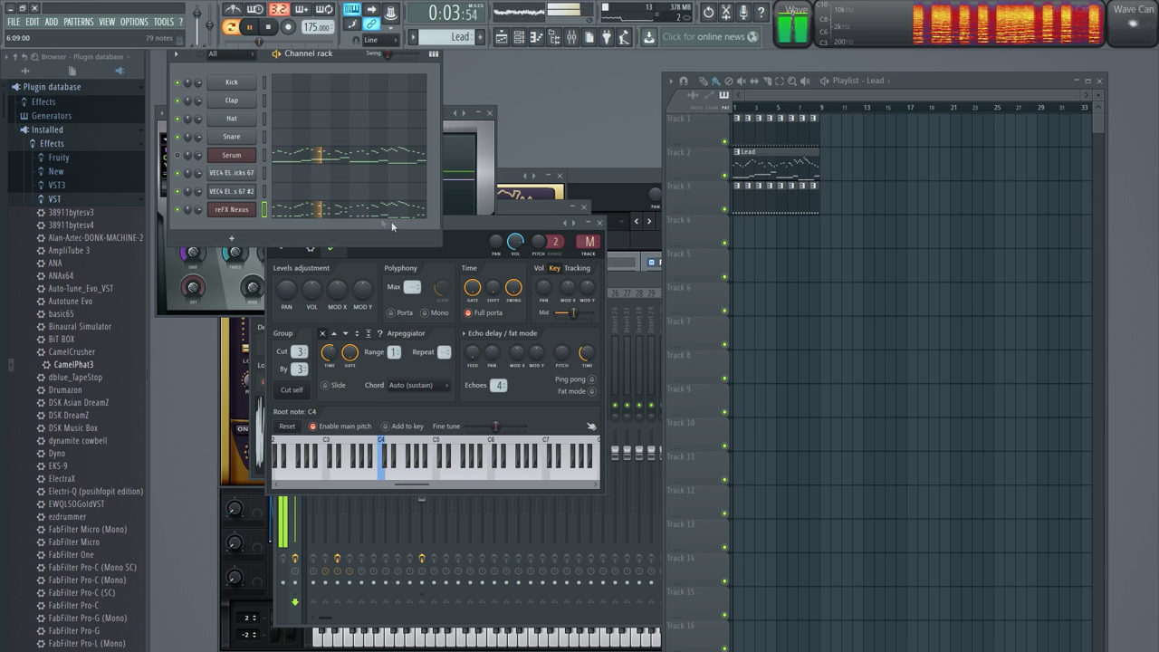
Step: Route the reFX Nexus channel to mixer track 11 and name that track Lead2
left_click(227, 215)
left_click_drag(588, 242, 587, 201)
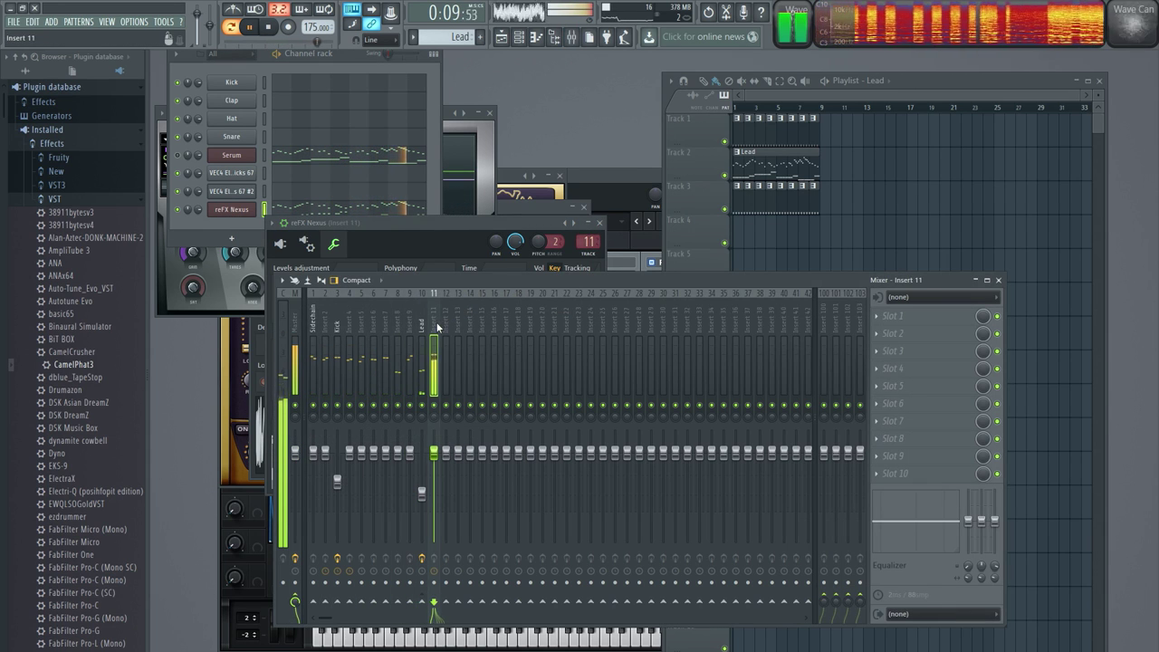
key("F2")
type("Lead2")
key("Return")
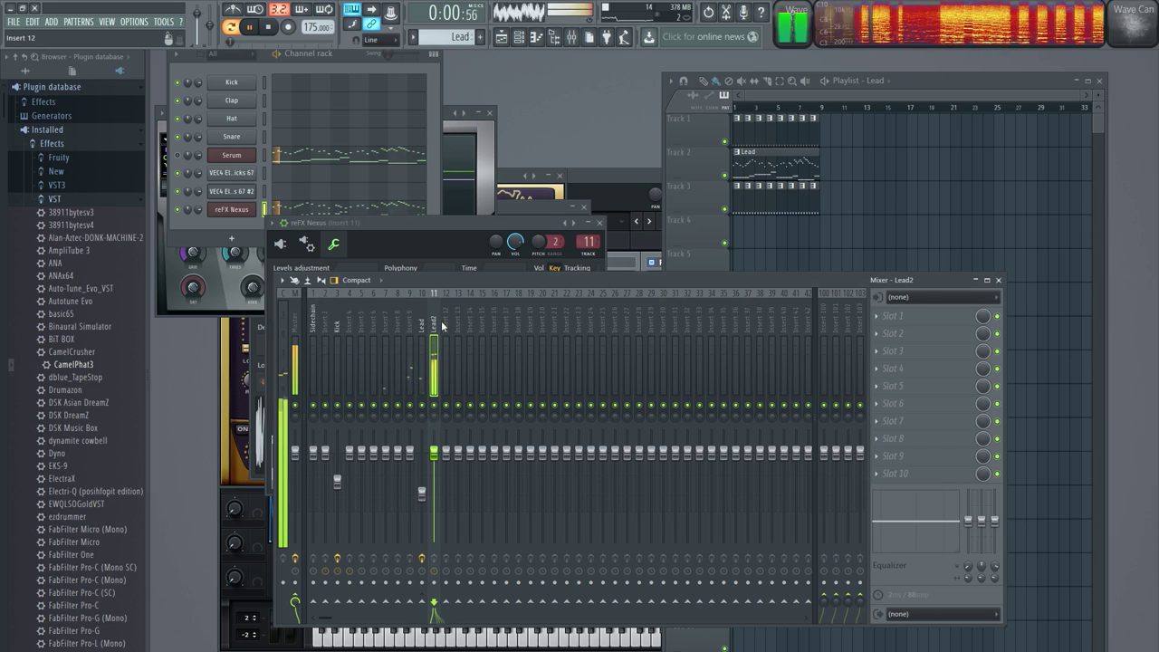
Step: Lower the Lead2 mixer track's volume to about 82% and stop playback
left_click_drag(433, 451, 438, 469)
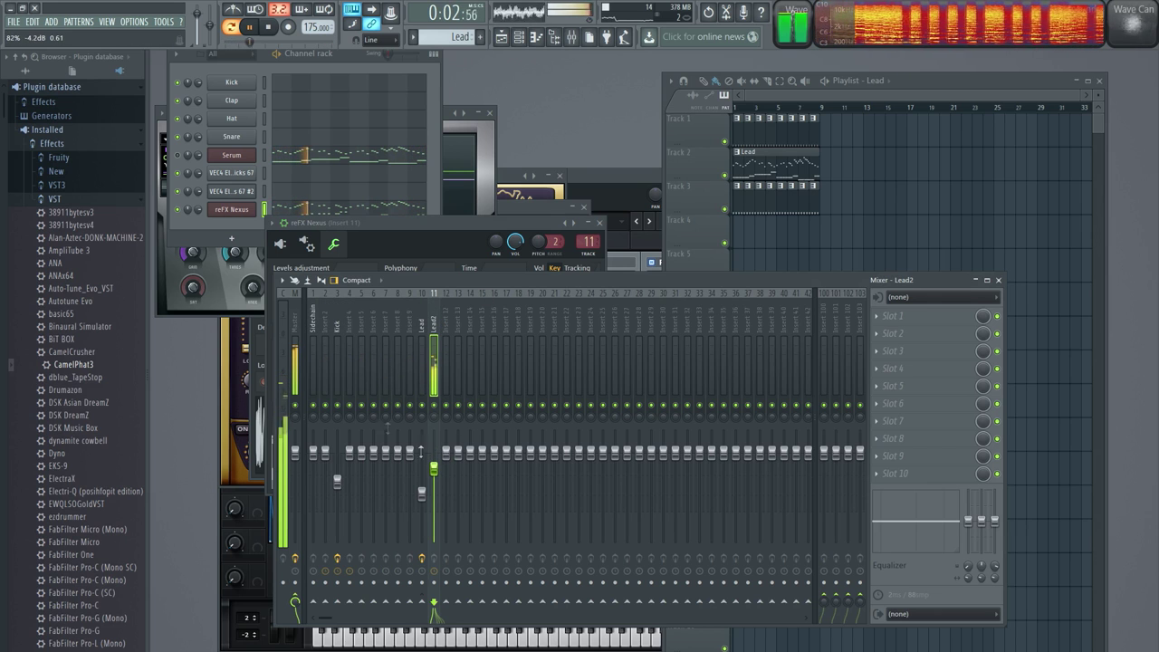
key("space")
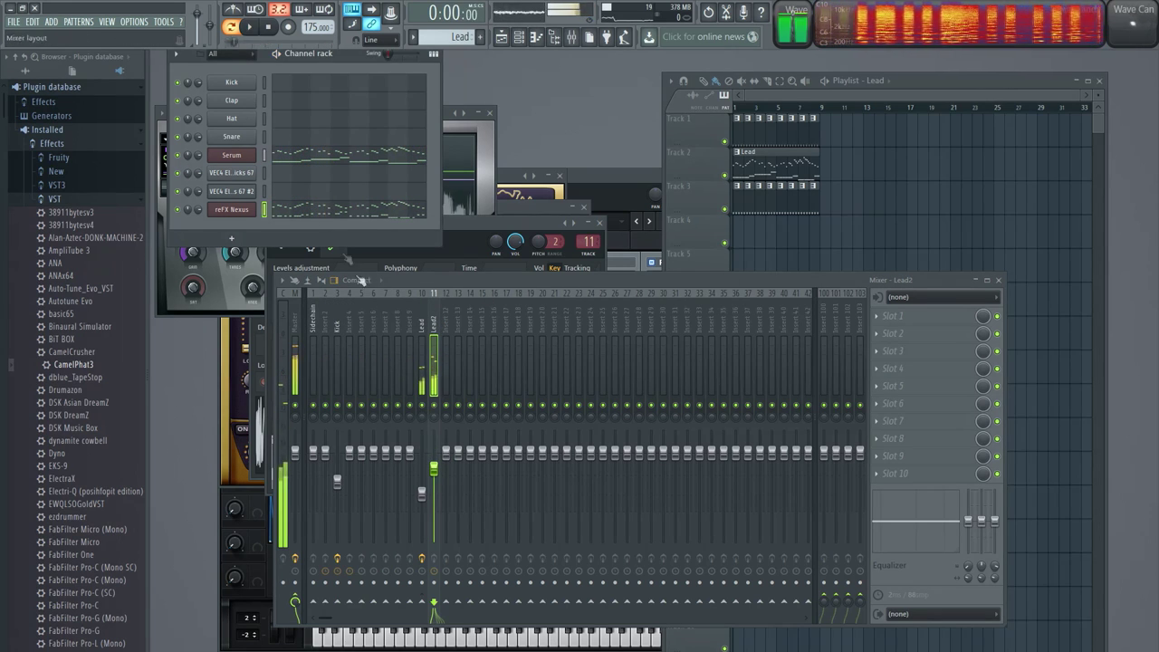
Step: Check the Serum channel's root note and set the reFX Nexus channel's root note to F#3
left_click(233, 157)
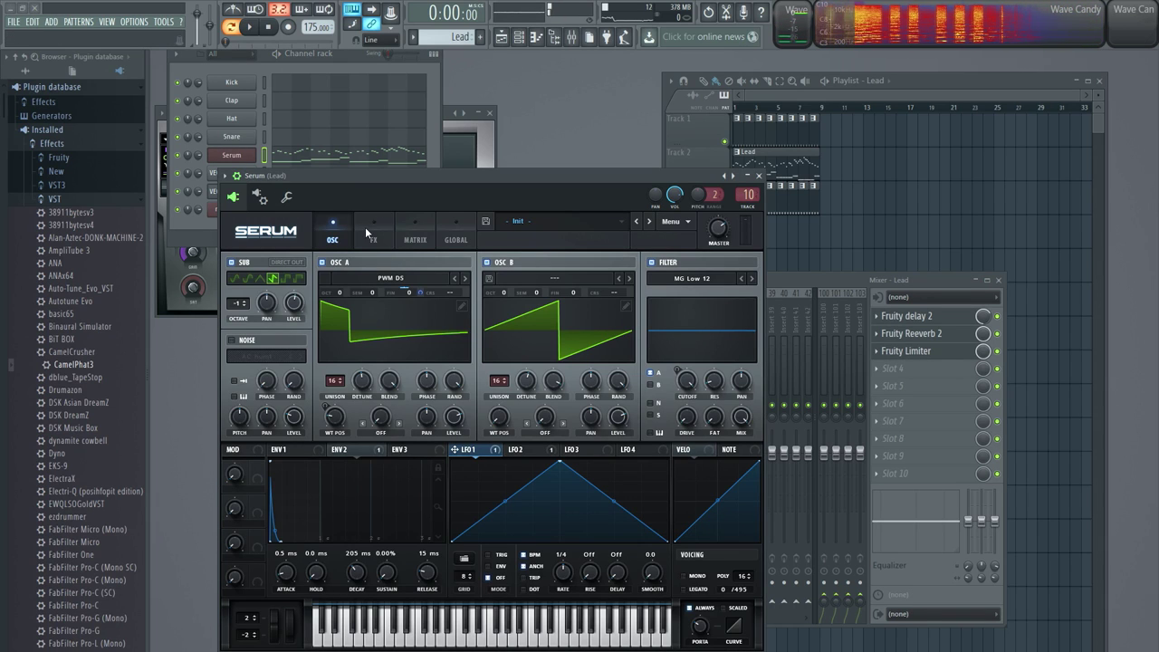
left_click(286, 198)
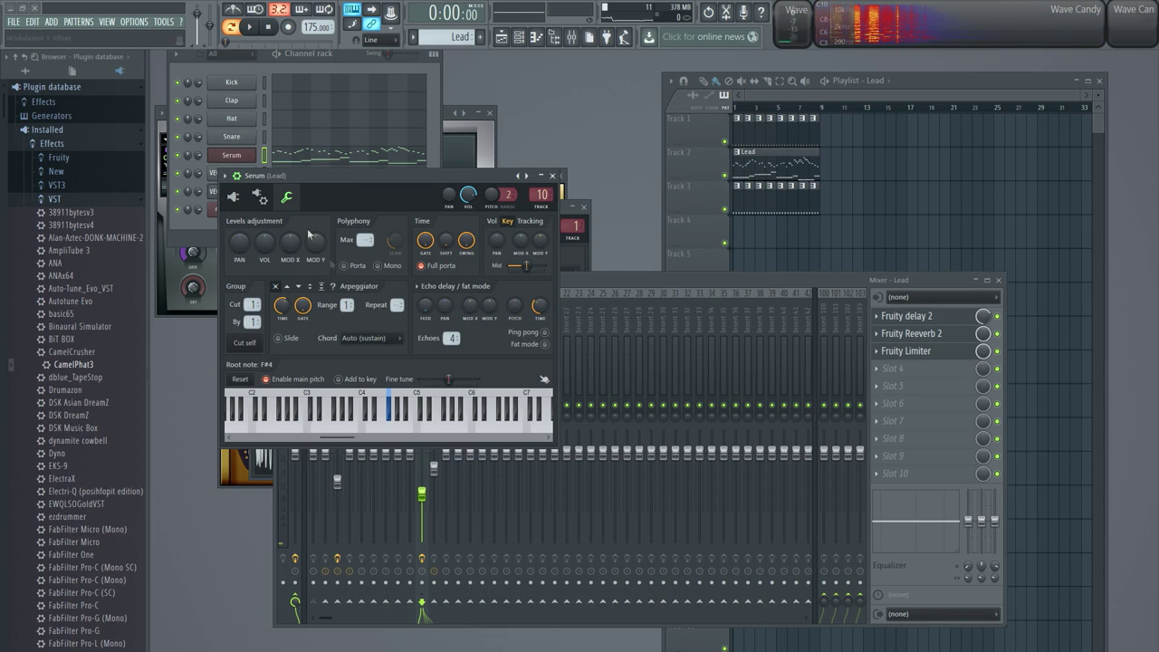
left_click(218, 211)
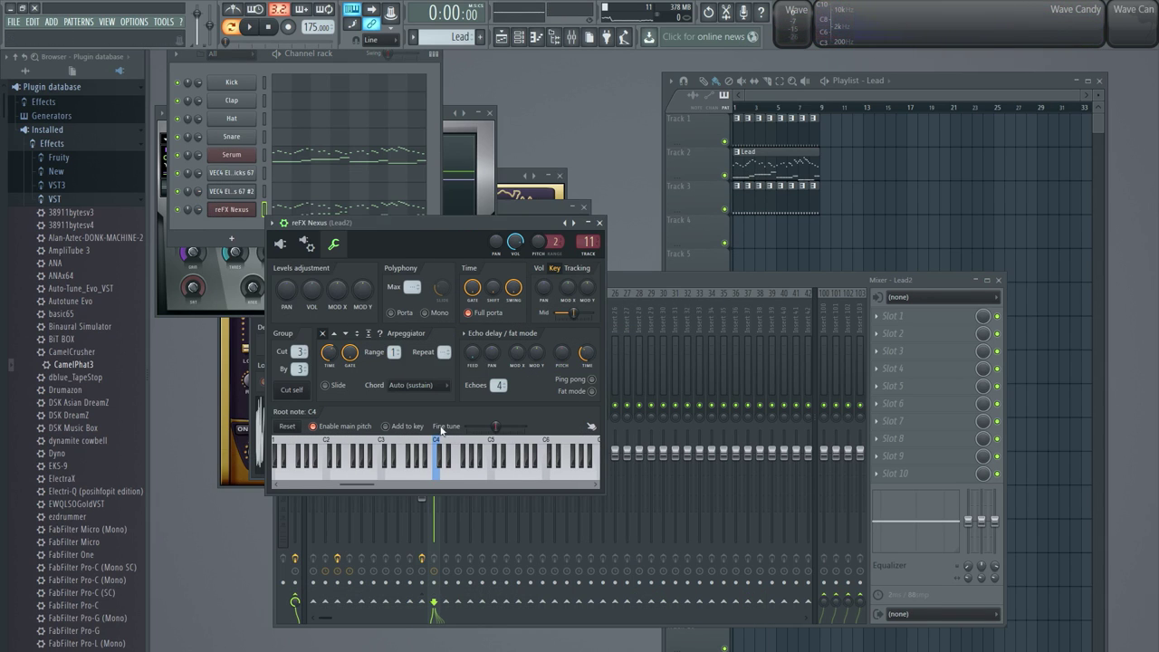
left_click(231, 159)
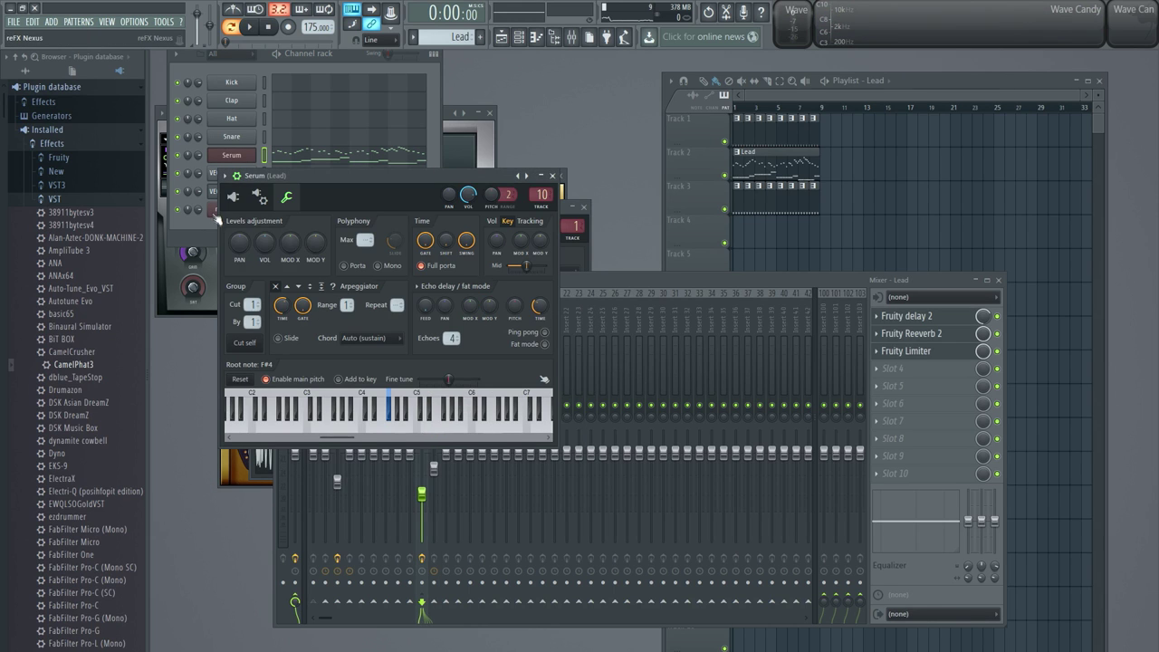
left_click(217, 212)
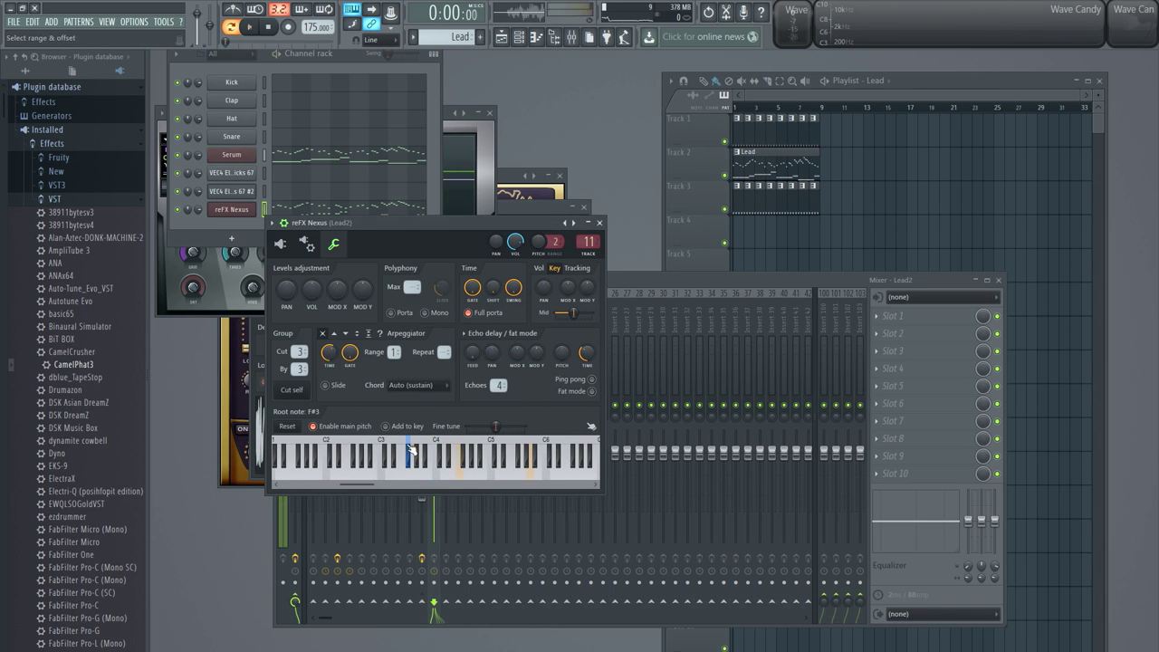
Step: Play both leads together and fine-tune the Lead2 mixer track's volume
key("space")
left_click(598, 222)
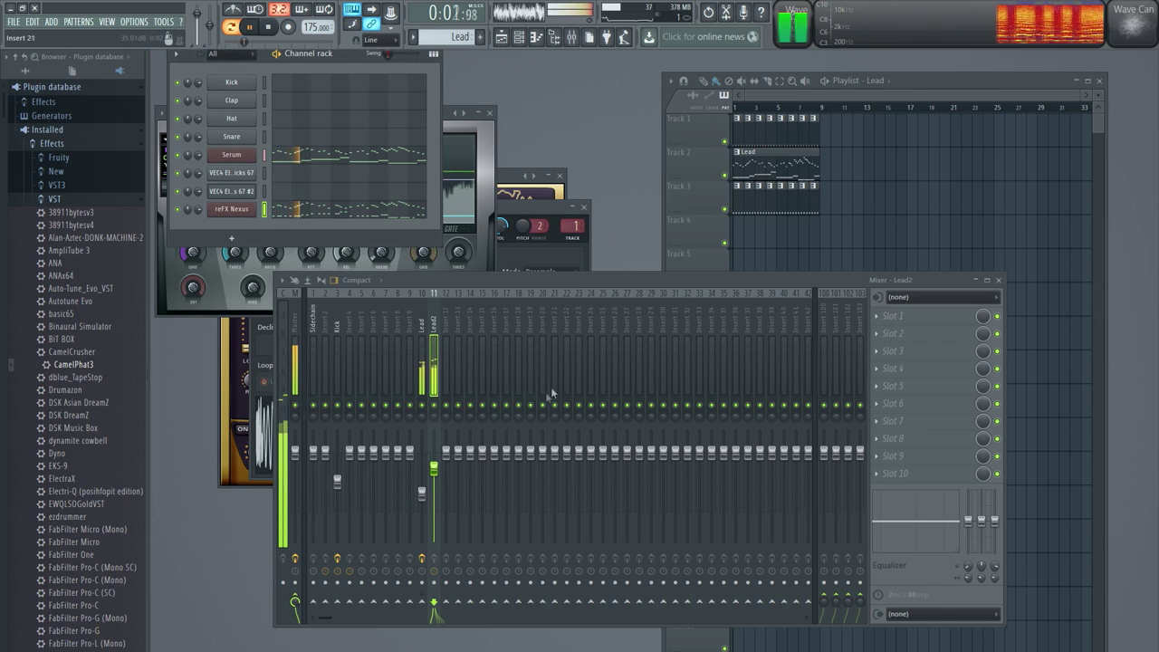
mouse_move(434, 468)
left_mouse_down()
mouse_move(433, 523)
mouse_move(434, 473)
left_mouse_up()
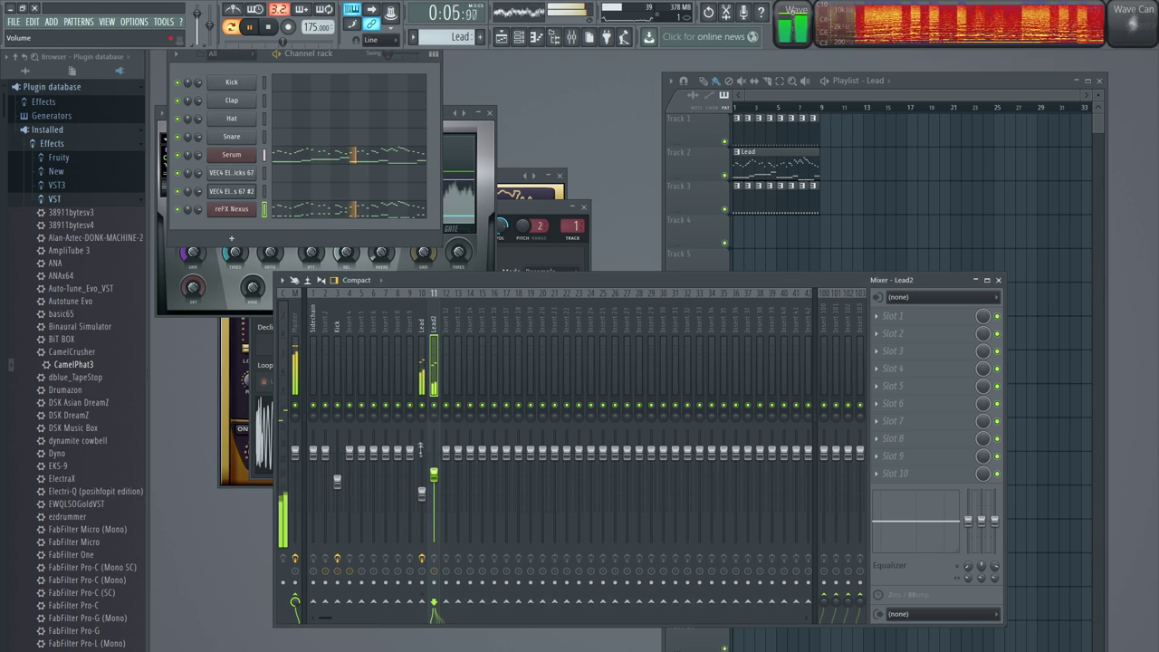
left_click_drag(436, 476, 436, 472)
Step: Enable a send from the Sidechain mixer track to Lead2 and load Fruity Limiter in Lead2's first effect slot
left_click(314, 338)
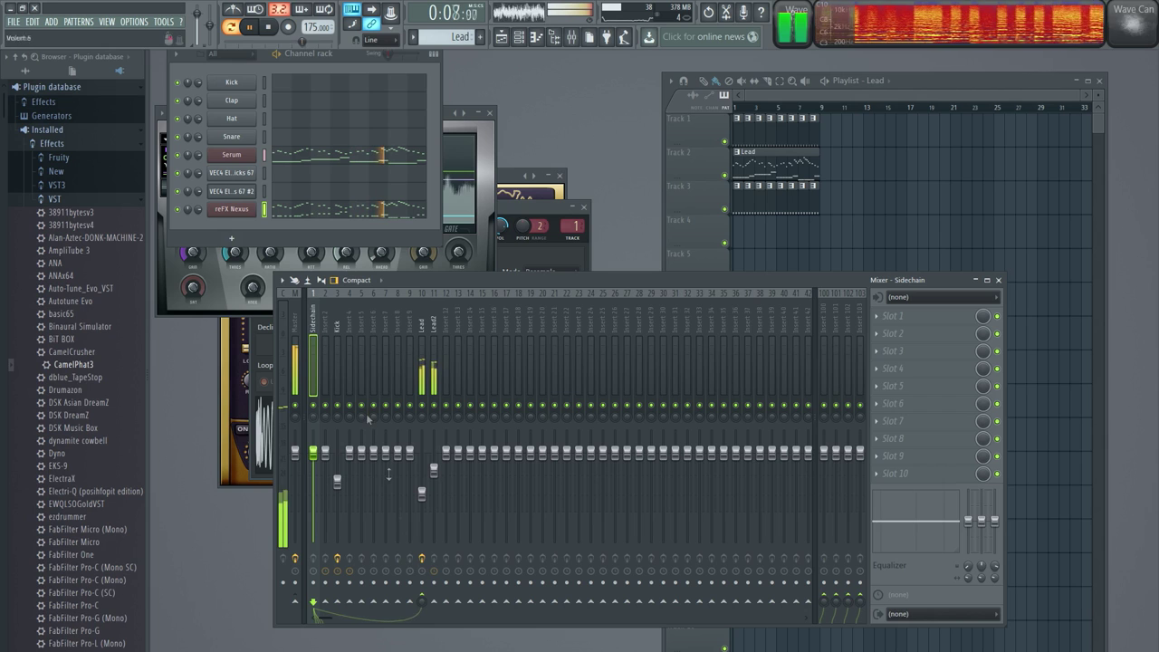
left_click(434, 599)
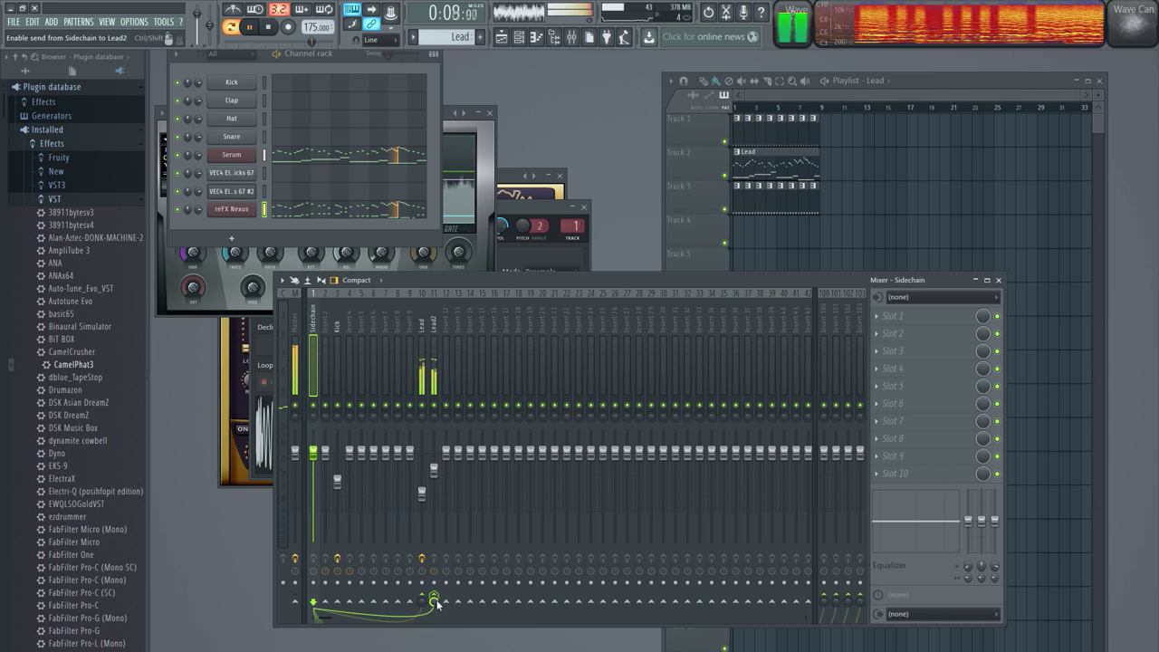
left_click(434, 331)
left_click(879, 322)
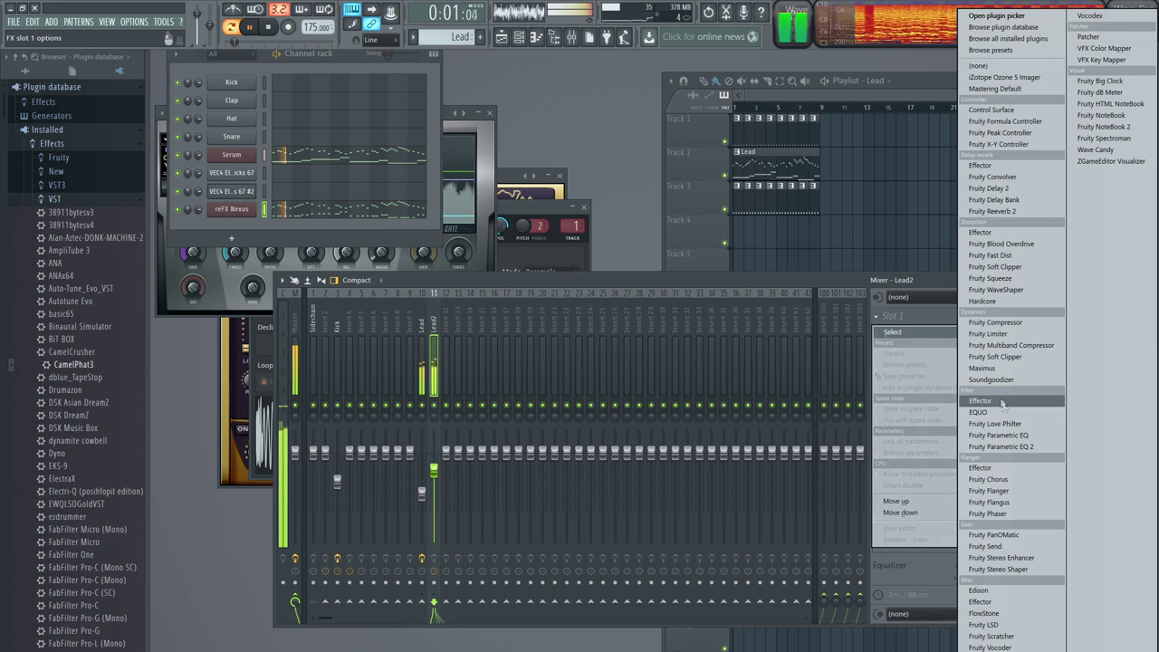
left_click(999, 335)
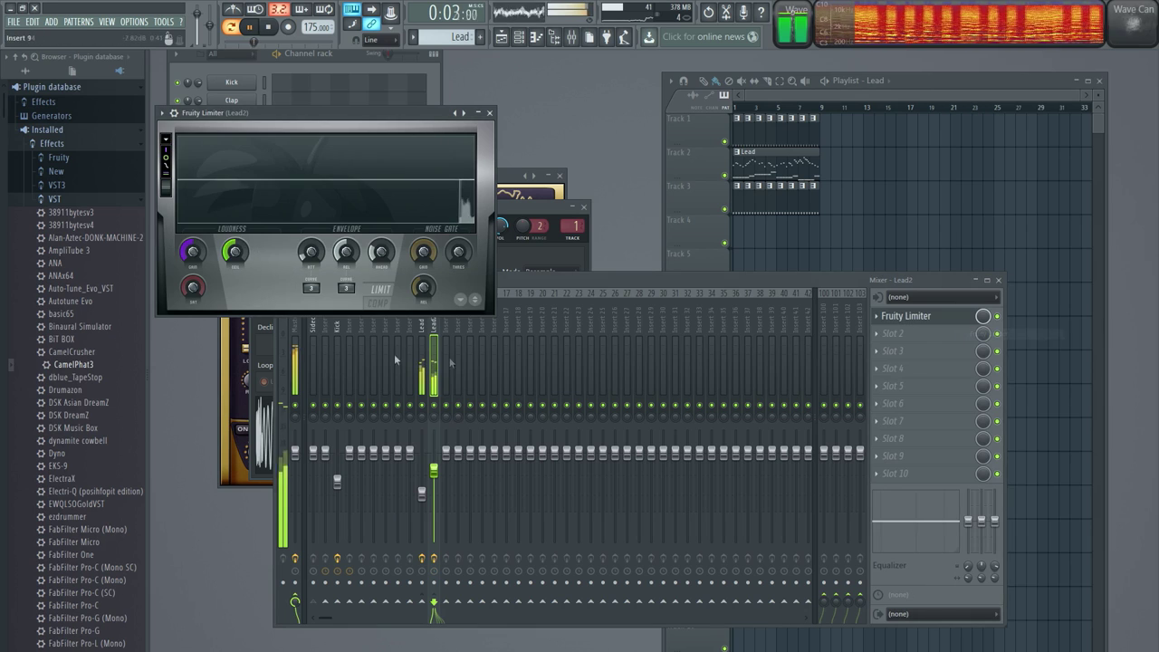
Step: Switch Lead2's Fruity Limiter to compressor mode and set the threshold to about -14.6 dB while the song plays
left_click(378, 304)
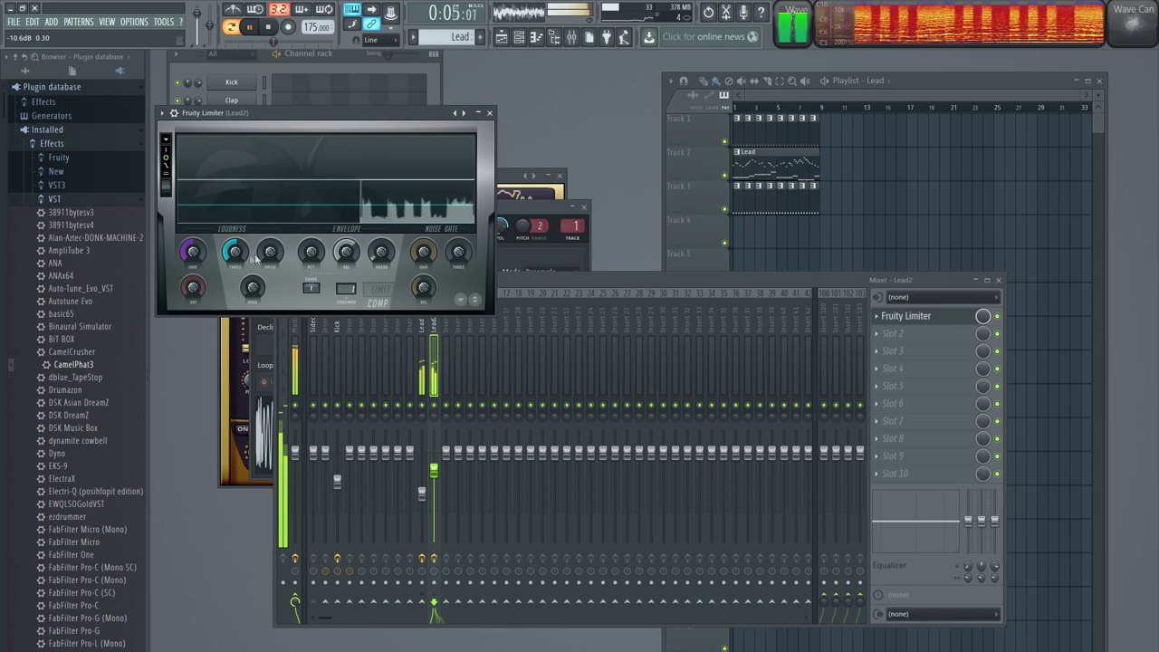
left_click(232, 27)
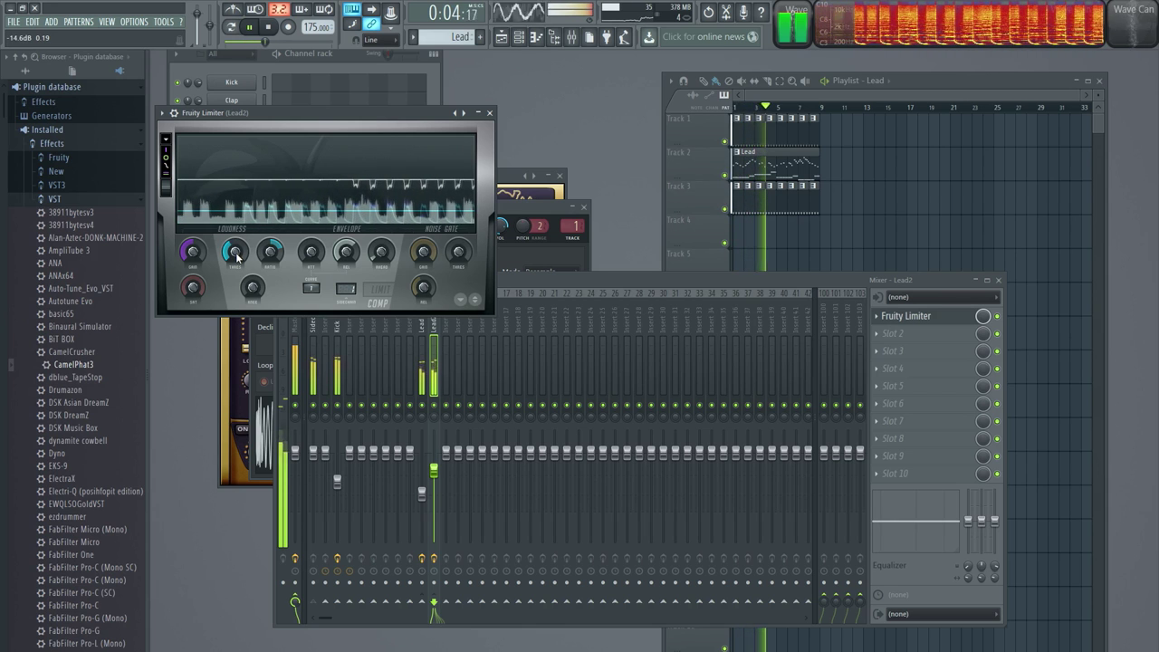
Step: Set the reFX Nexus channel's root note to F#4 and lower the Lead2 mixer track's volume slightly
left_click(336, 57)
left_click(239, 209)
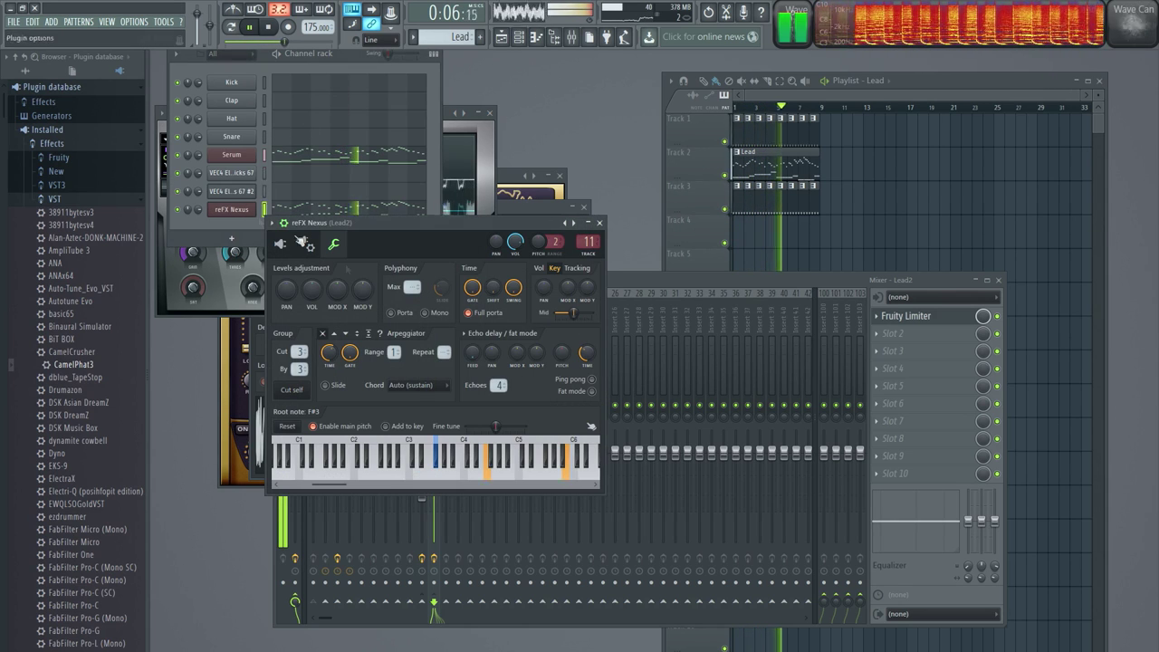
right_click(492, 450)
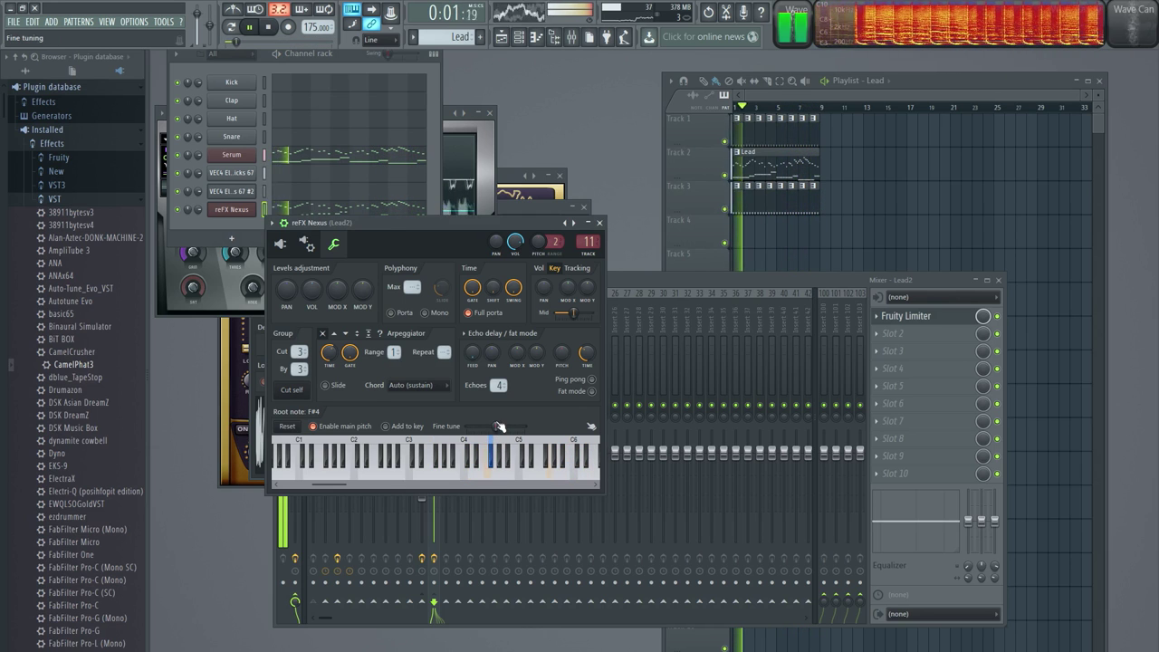
left_click(599, 222)
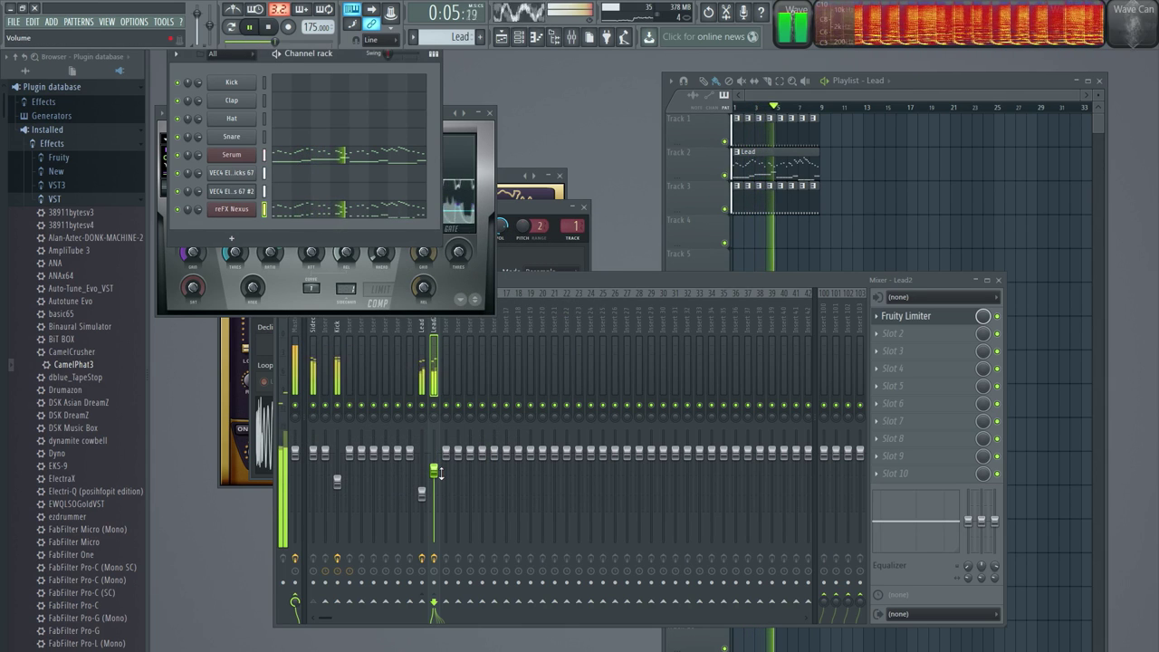
left_click(434, 470)
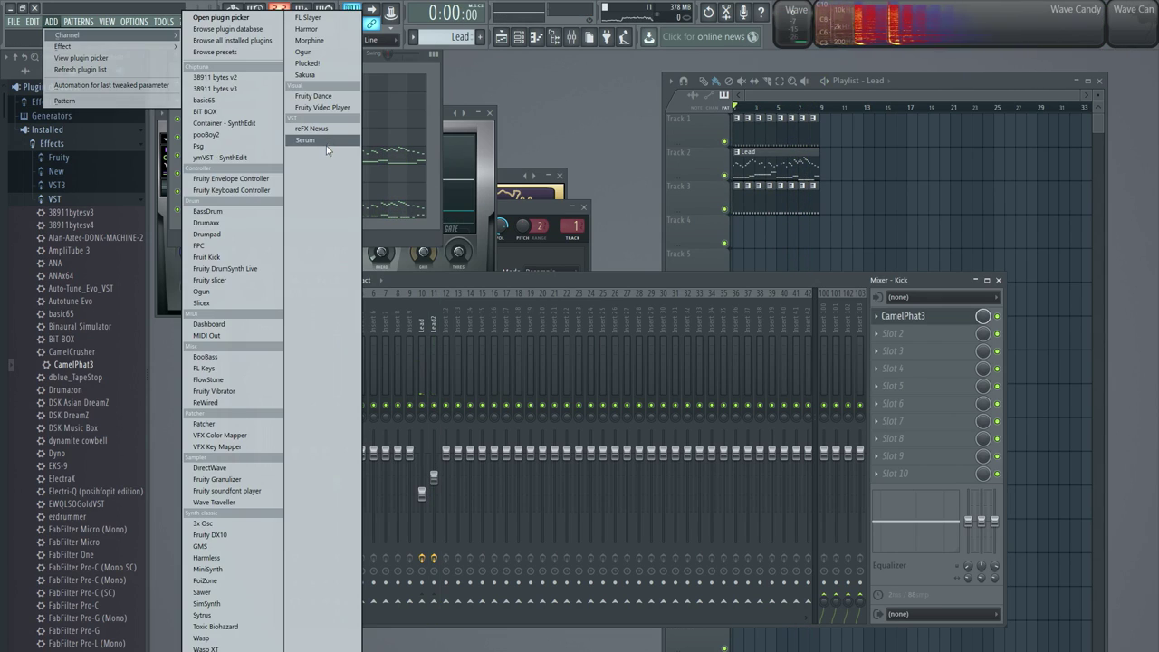
Step: Add a second Serum channel and set its envelope 1 attack to 383 ms
left_click(325, 142)
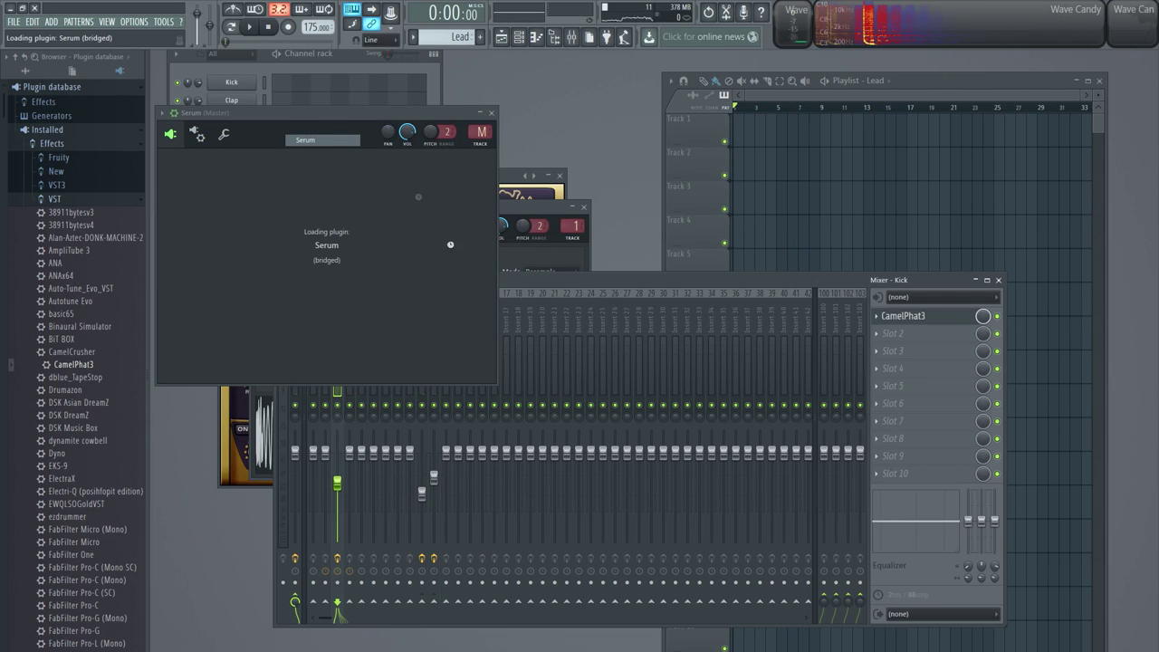
left_click_drag(538, 174, 658, 168)
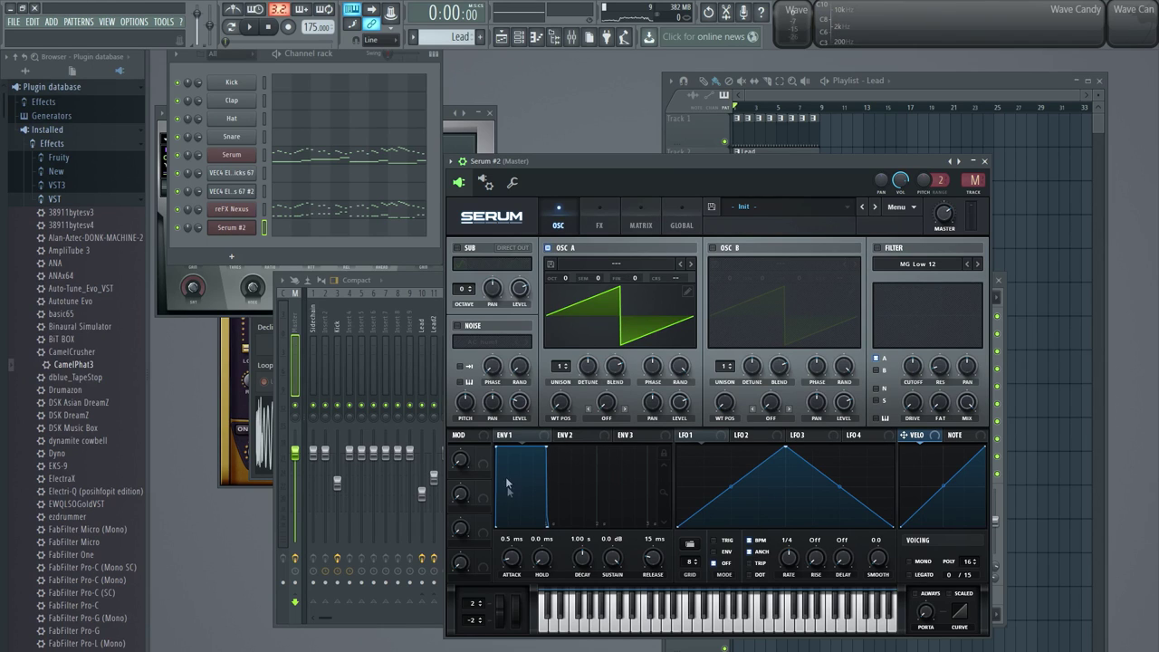
left_click_drag(519, 563, 518, 523)
Step: Audition the new Serum patch by playing repeated notes on the typing keyboard
left_click(343, 60)
key("d")
key("d")
key("d")
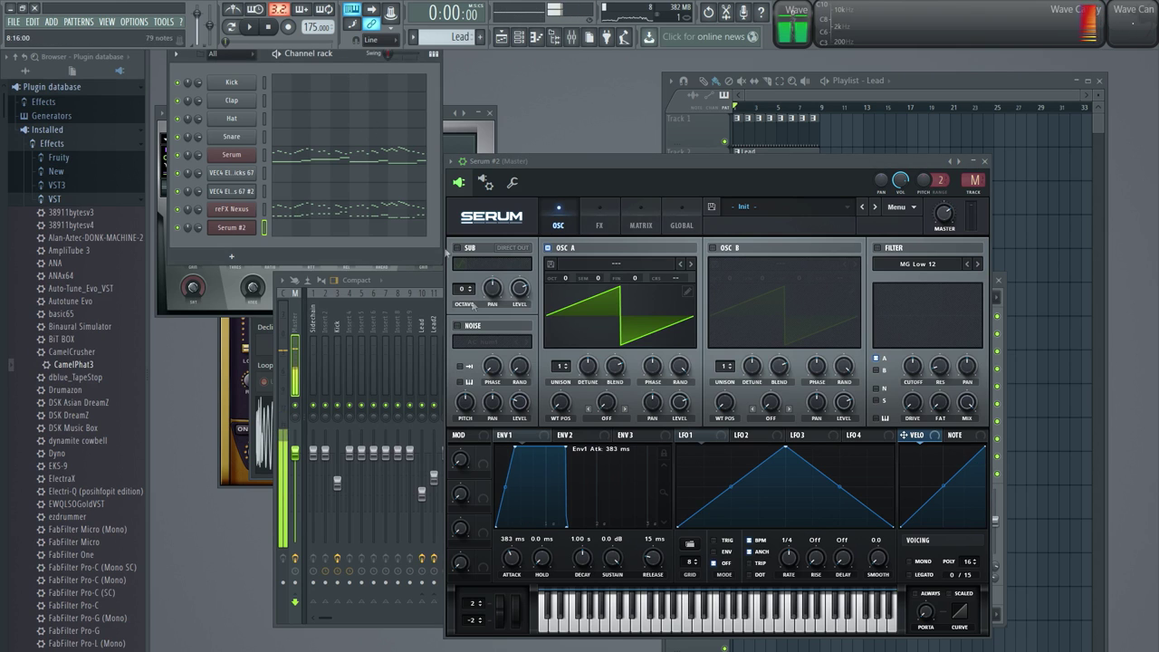
key("c")
key("c")
key("c")
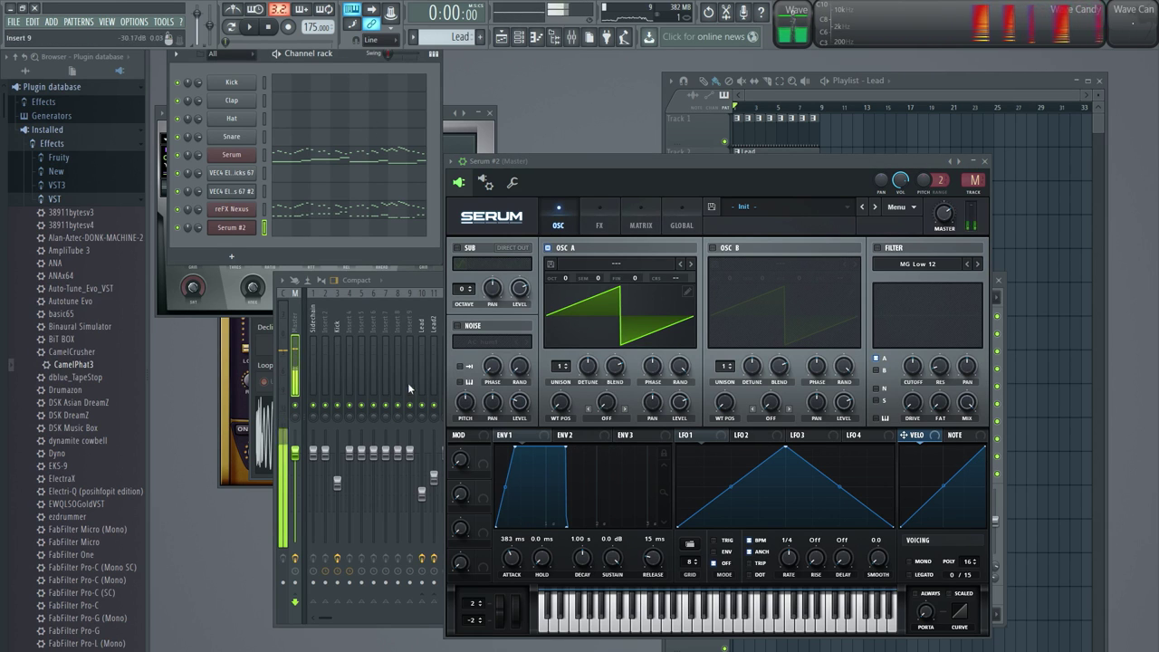
key("c")
key("c")
key("c")
key("c")
key("c")
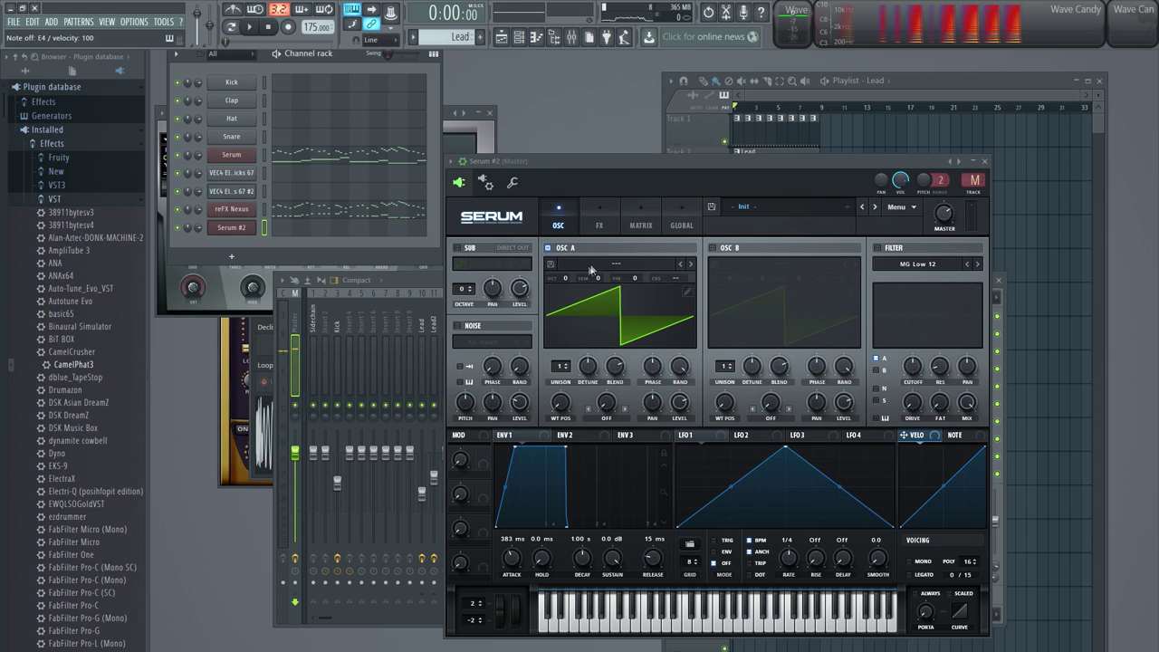
Step: Load the Dist Bass Dropper wavetable into oscillator A, set its octave to -2, and audition the sound
left_click(561, 263)
mouse_move(597, 291)
left_click(448, 370)
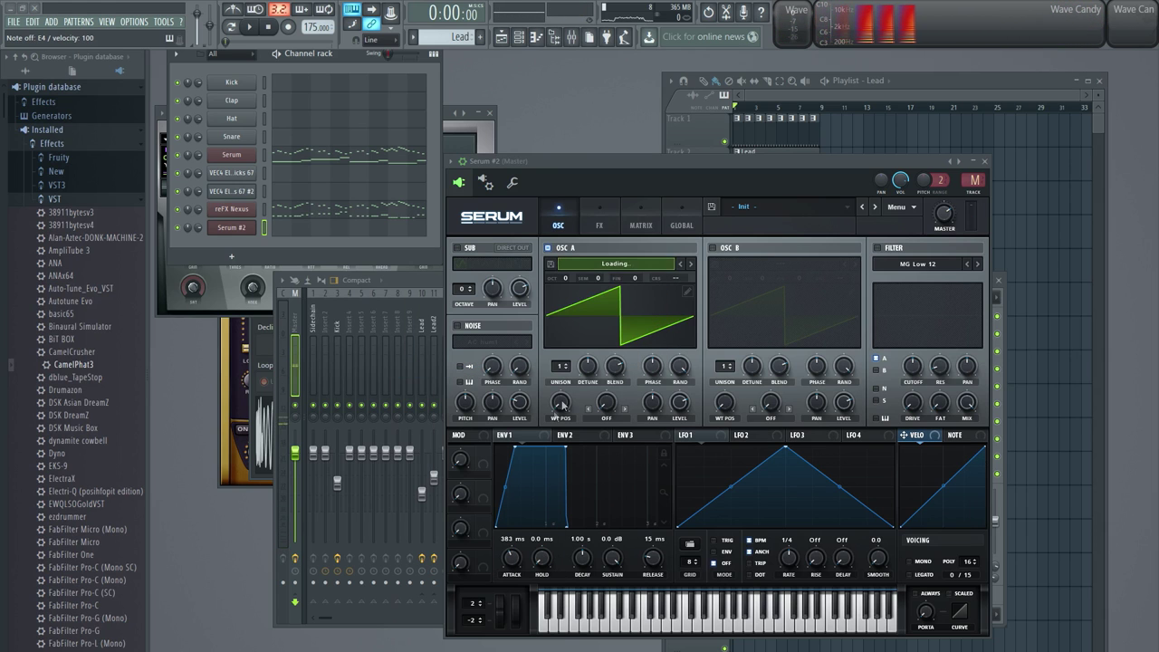
key("d")
key("d")
key("c")
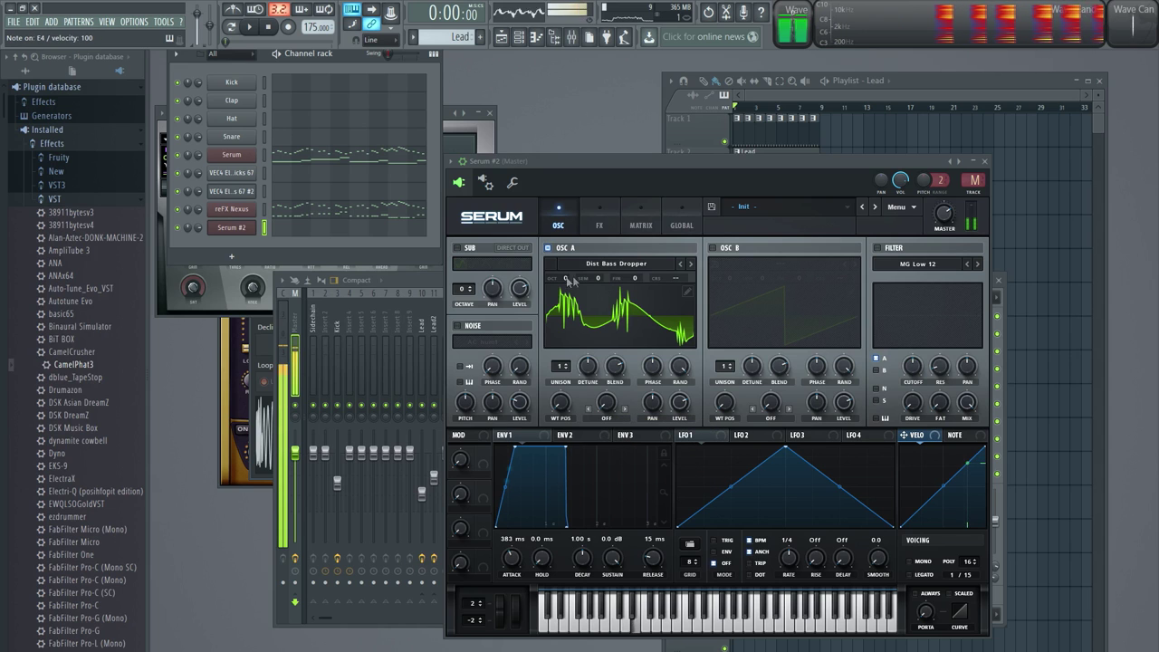
left_click_drag(563, 278, 565, 314)
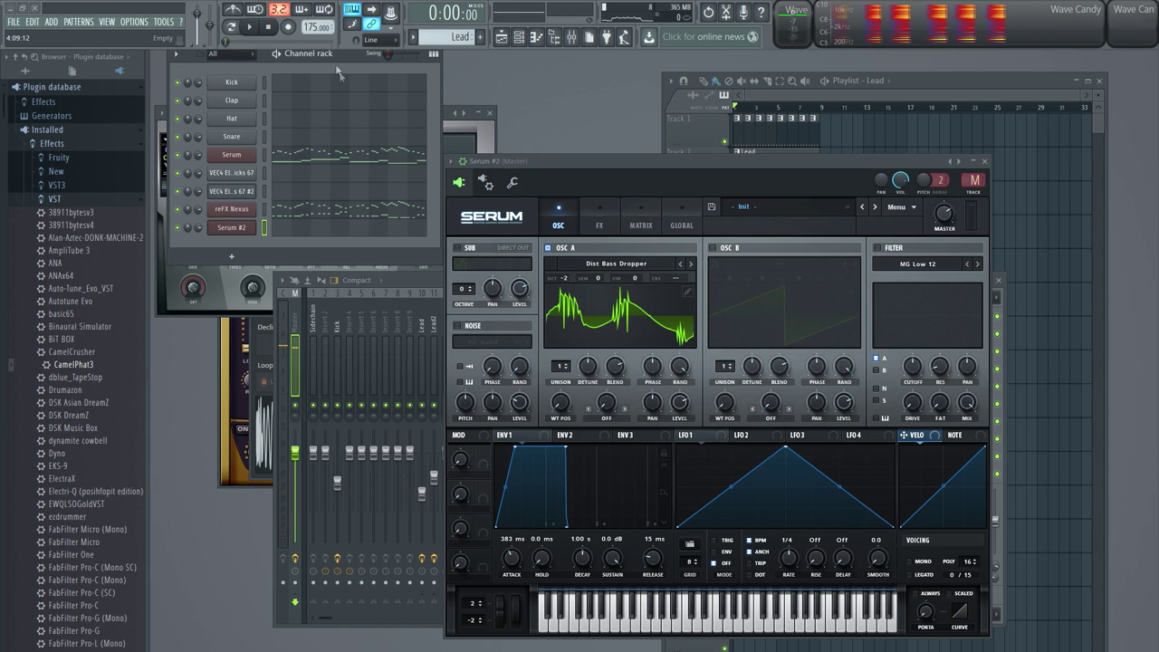
key("c")
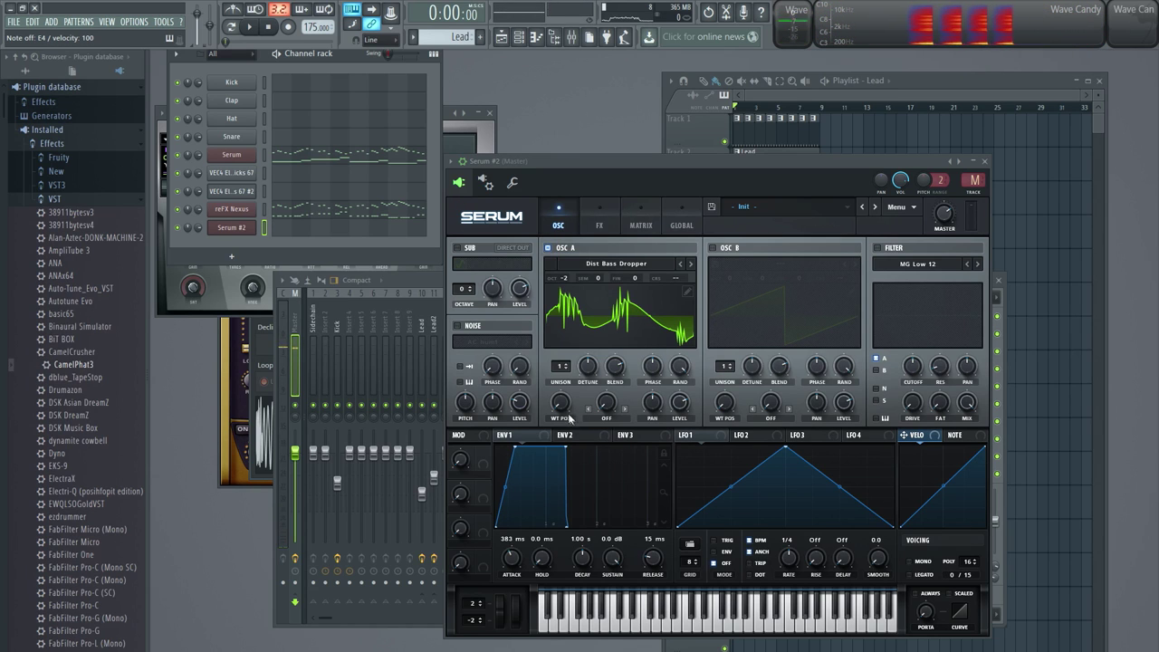
Step: Set envelope 2's attack to 434 ms, assign it to oscillator A's wavetable position, and audition the result
left_click(579, 436)
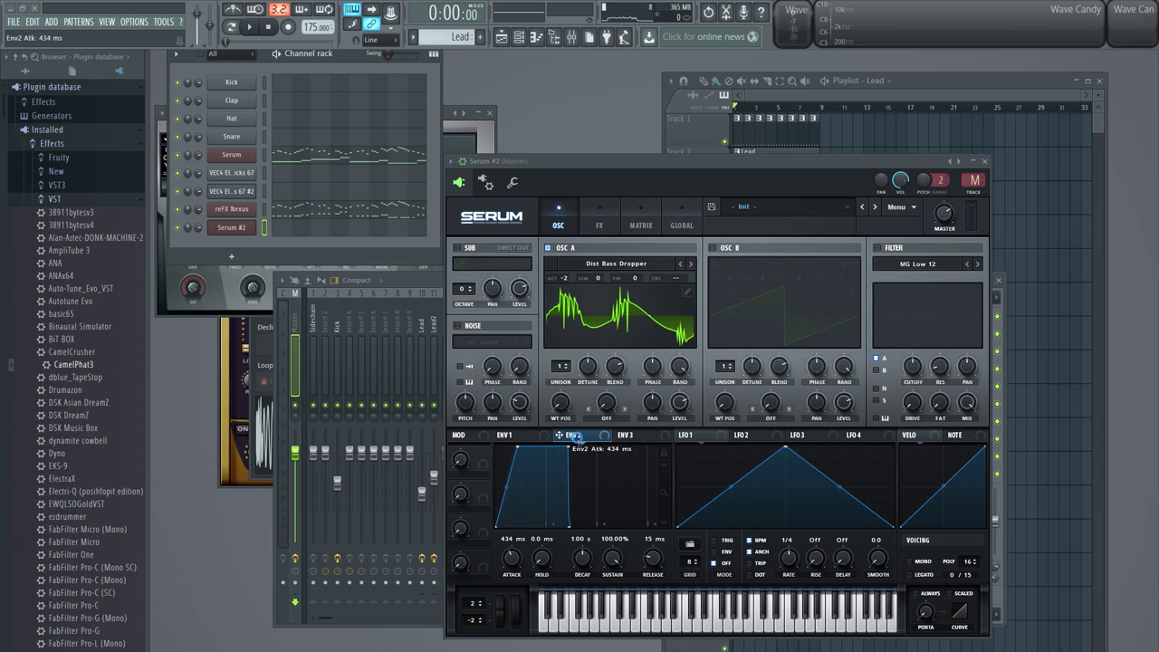
key("v")
key("v")
key("v")
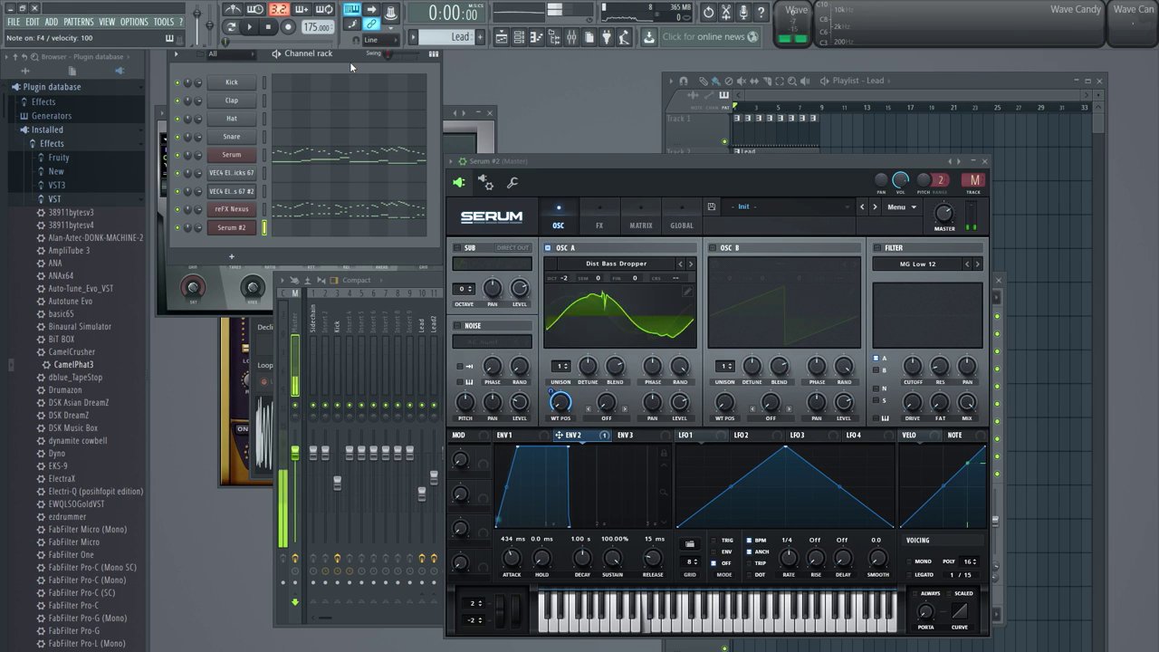
Step: Fine-tune envelope 2's modulation amount on oscillator A's wavetable position while auditioning F4
mouse_move(560, 401)
left_mouse_down()
mouse_move(554, 425)
mouse_move(555, 410)
left_mouse_up()
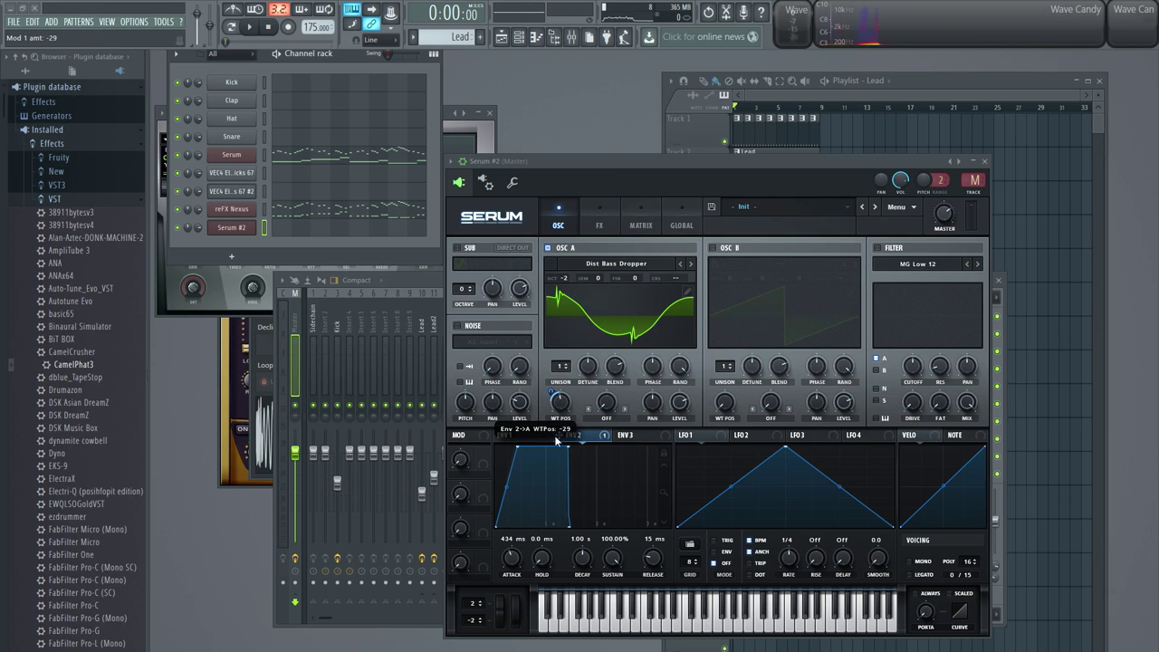
left_click(340, 61)
key("v")
key("v")
left_click_drag(560, 401, 567, 378)
left_click(349, 56)
key("v")
key("v")
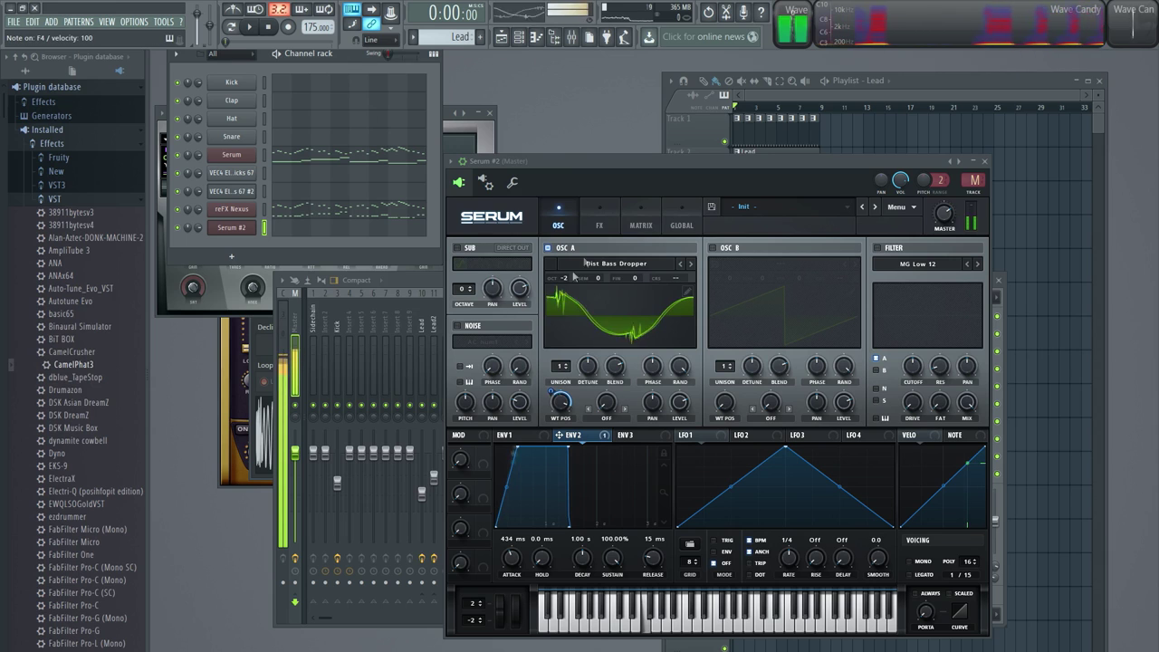
Step: Change oscillator A's wavetable to Dist C2 and audition it
left_click(691, 266)
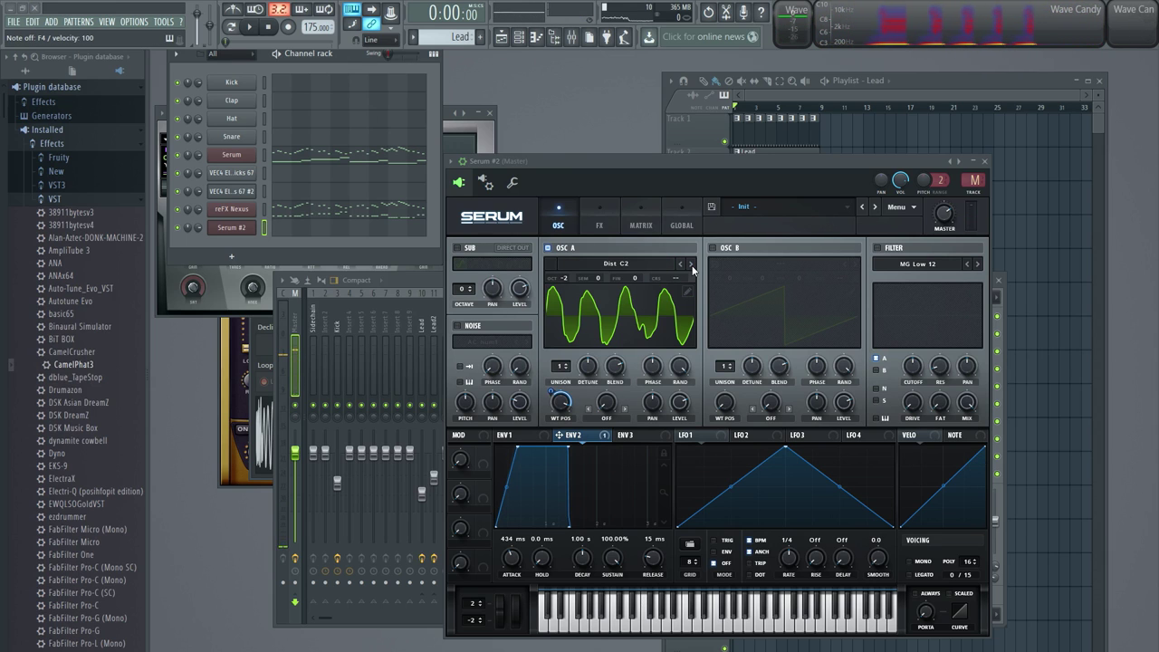
left_click(354, 62)
key("v")
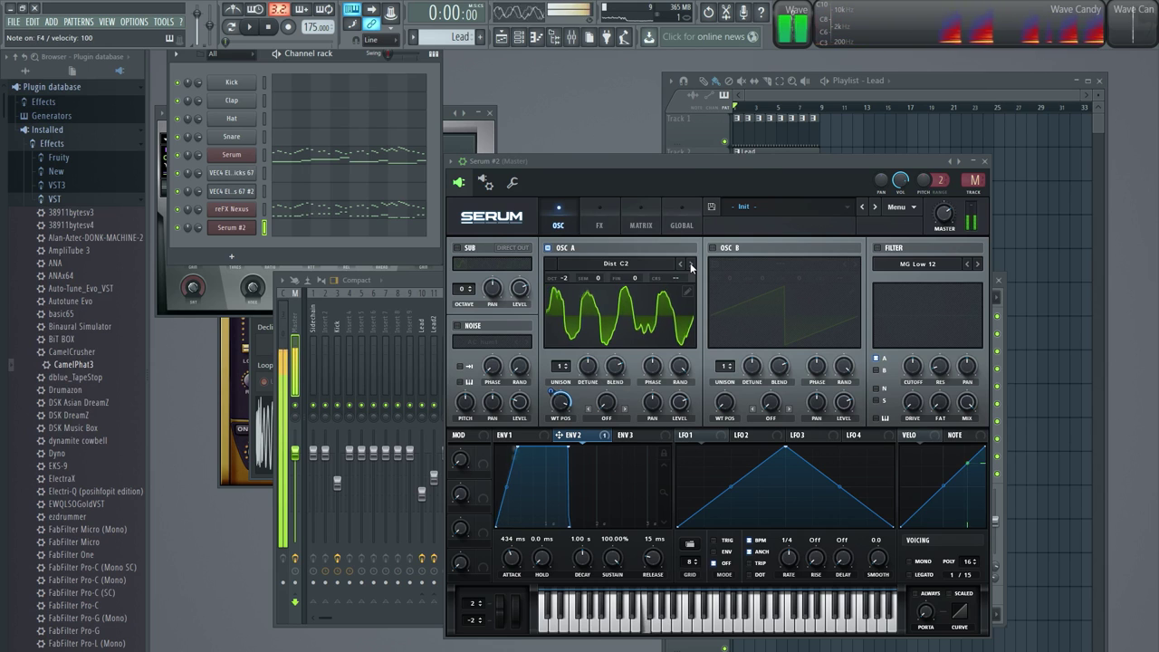
Step: Compare root notes F#5 and F#4 for the Serum #2 channel while auditioning F4 and checking the Nexus bass notes
left_click_drag(343, 61, 343, 57)
key("v")
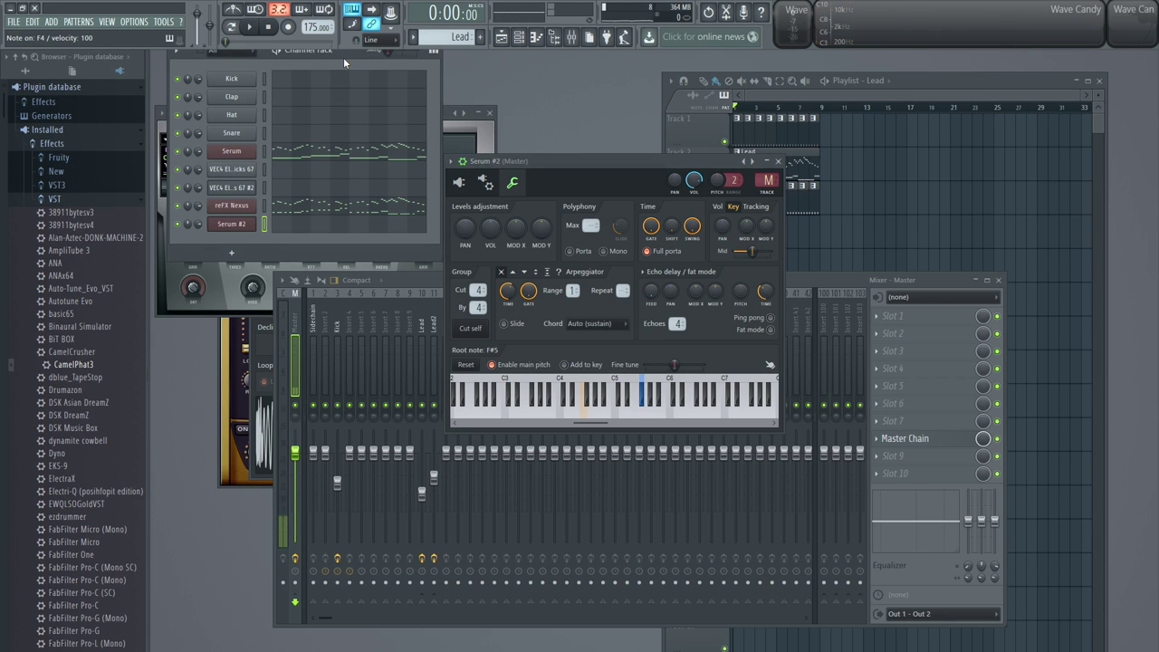
left_click(300, 215)
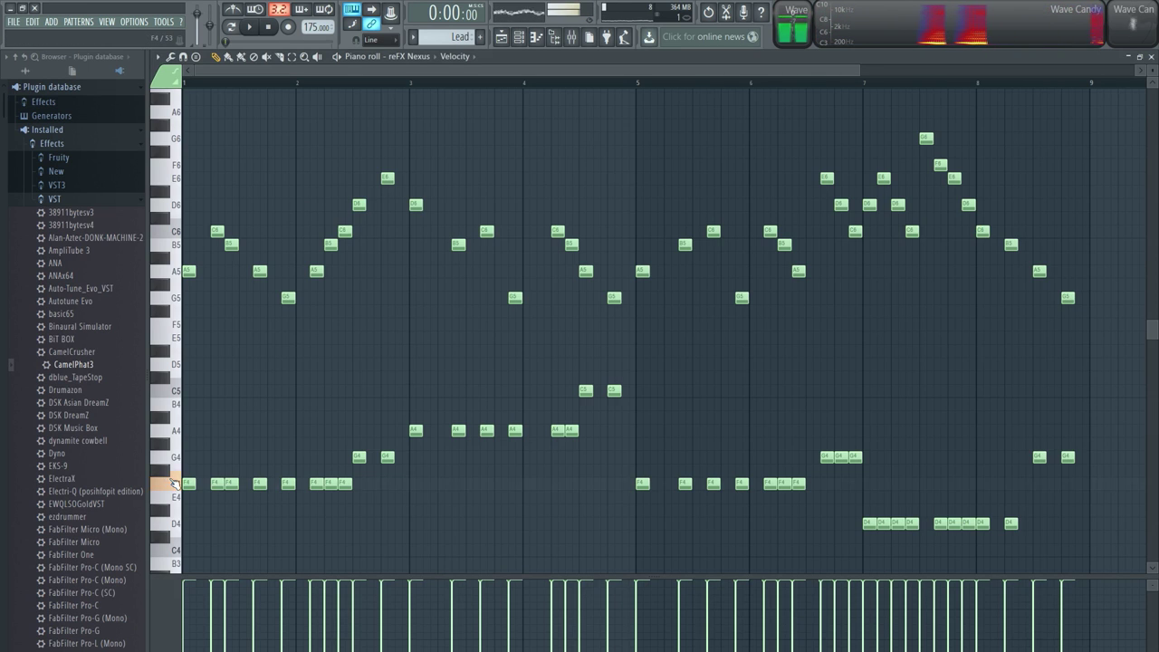
left_click(1150, 57)
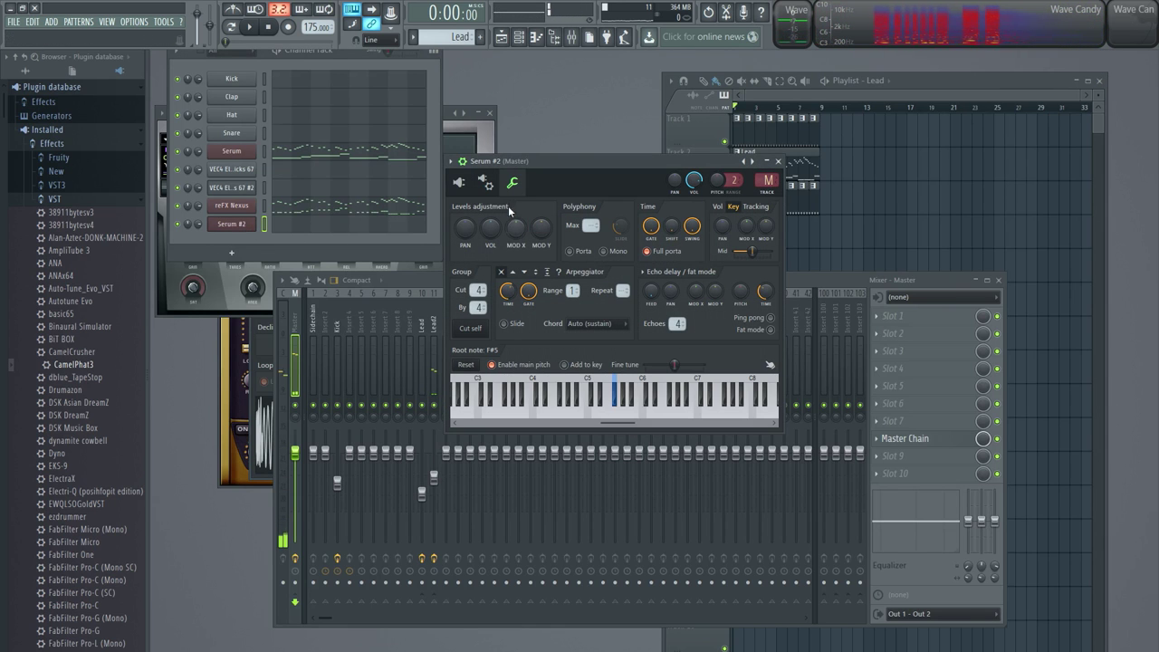
key("v")
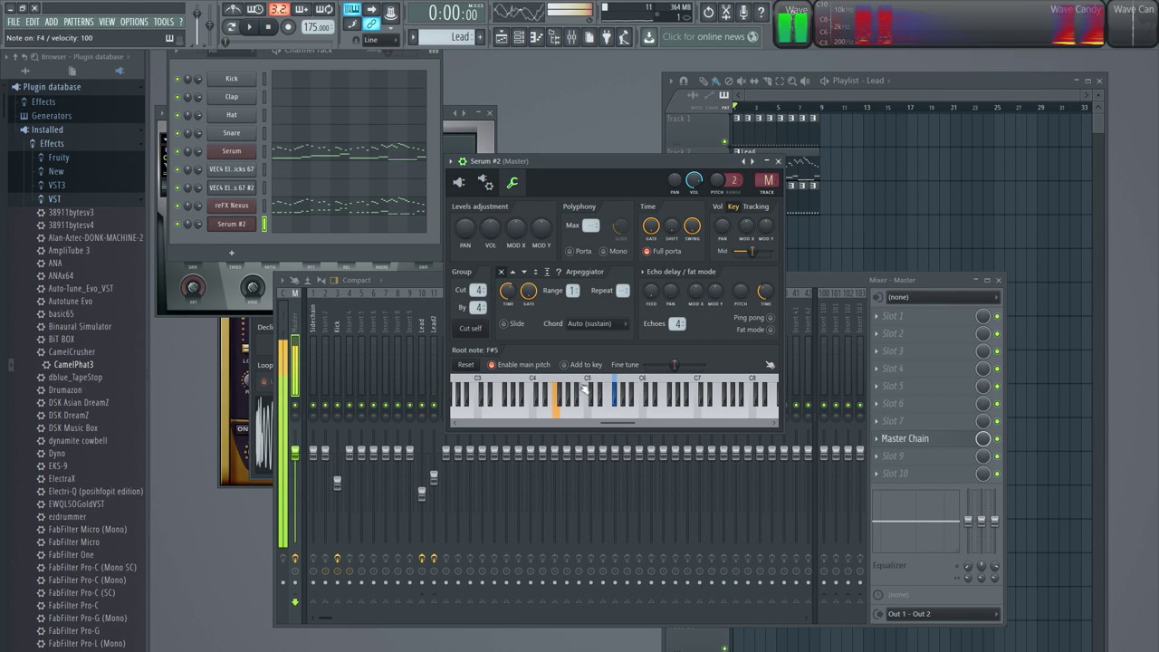
key("g")
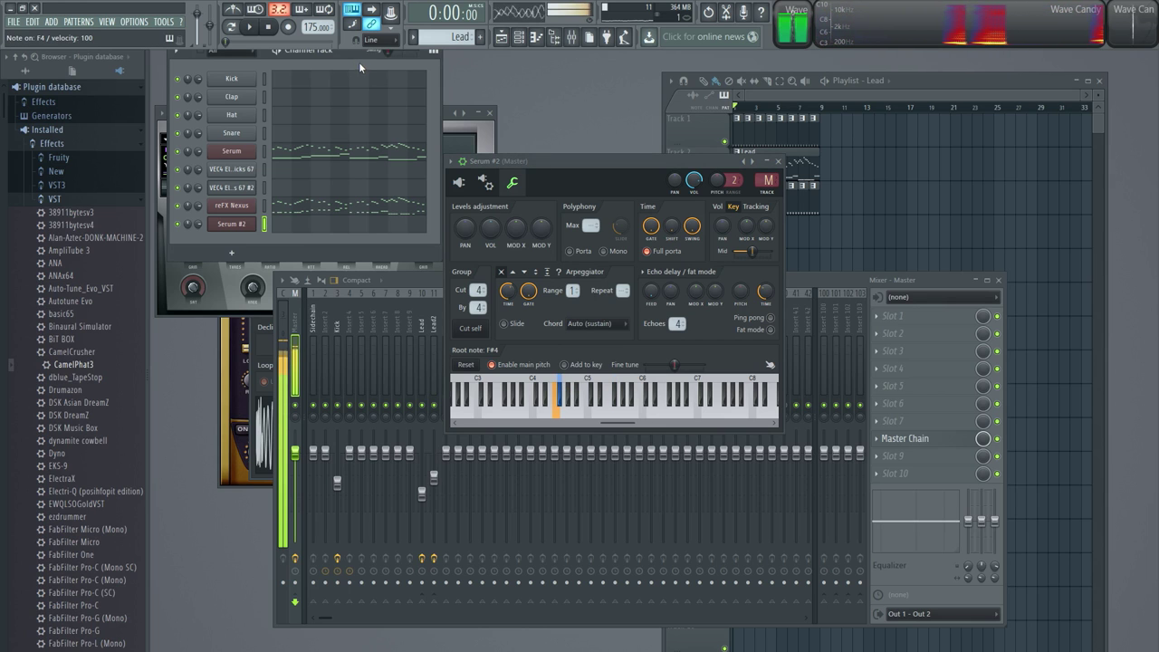
left_click(618, 386)
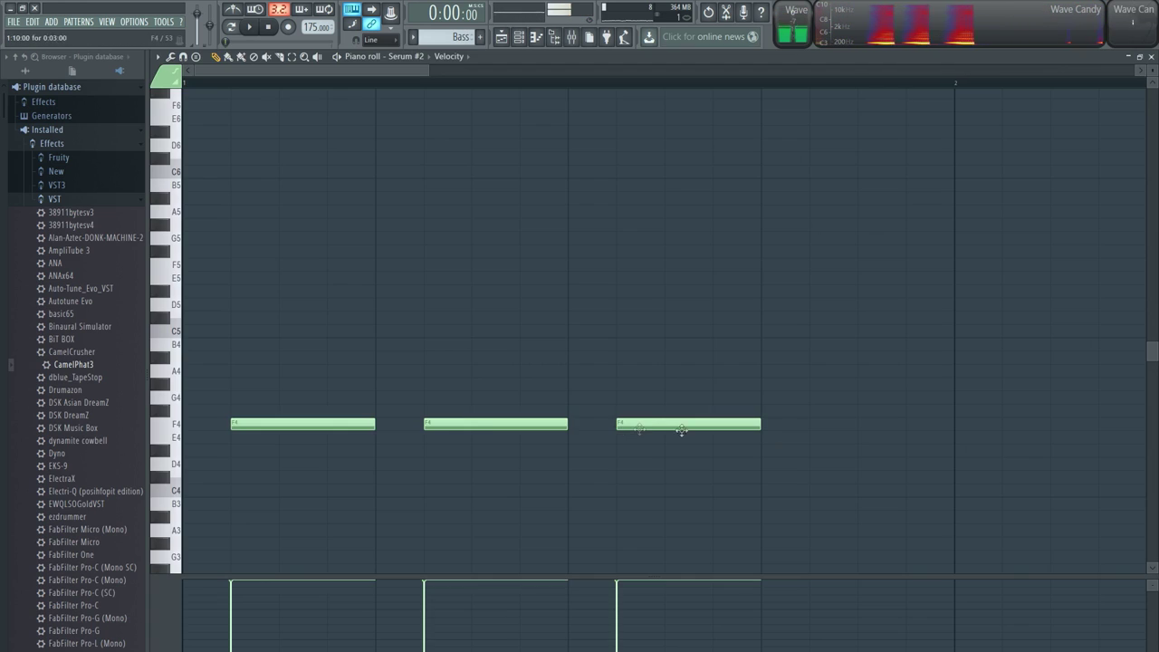
Step: Complete one bar of four offbeat F4 notes in the Serum #2 Bass pattern and place the pattern at bar 1 of Track 4
left_click(817, 424)
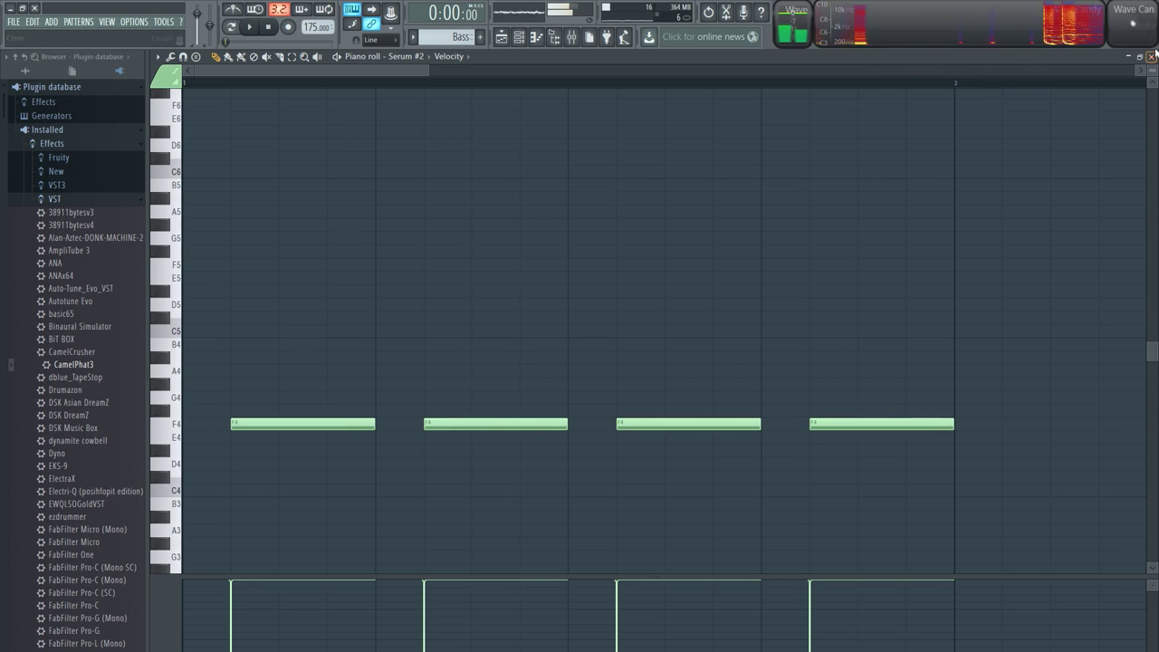
left_click(1150, 56)
left_click(867, 118)
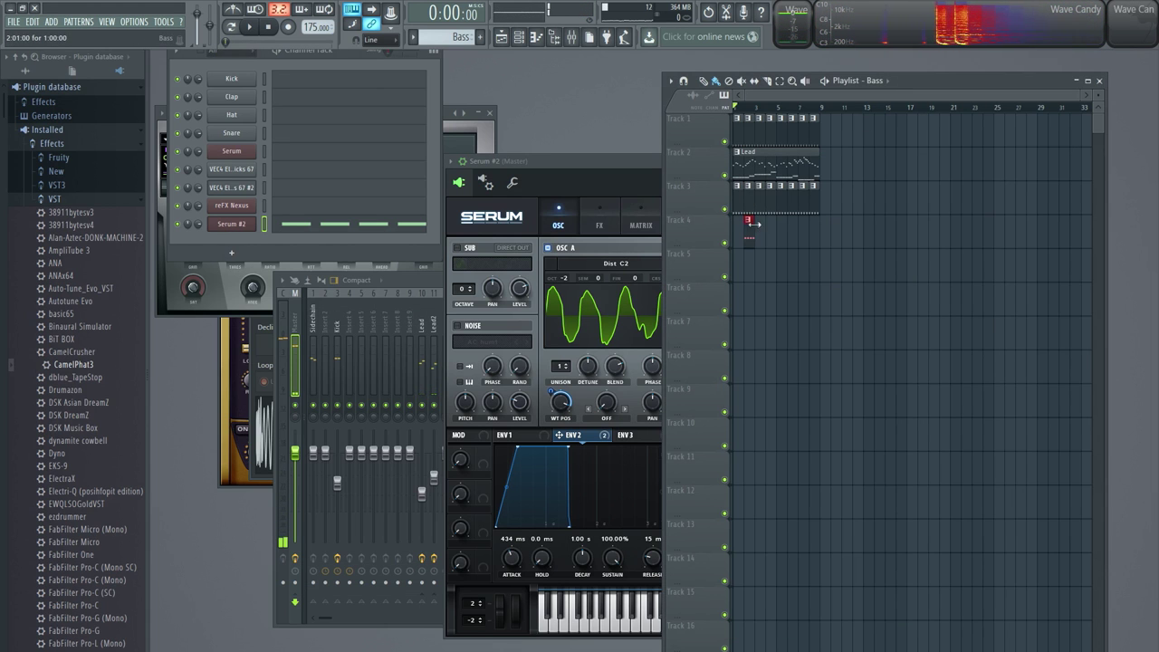
left_click_drag(740, 231, 731, 230)
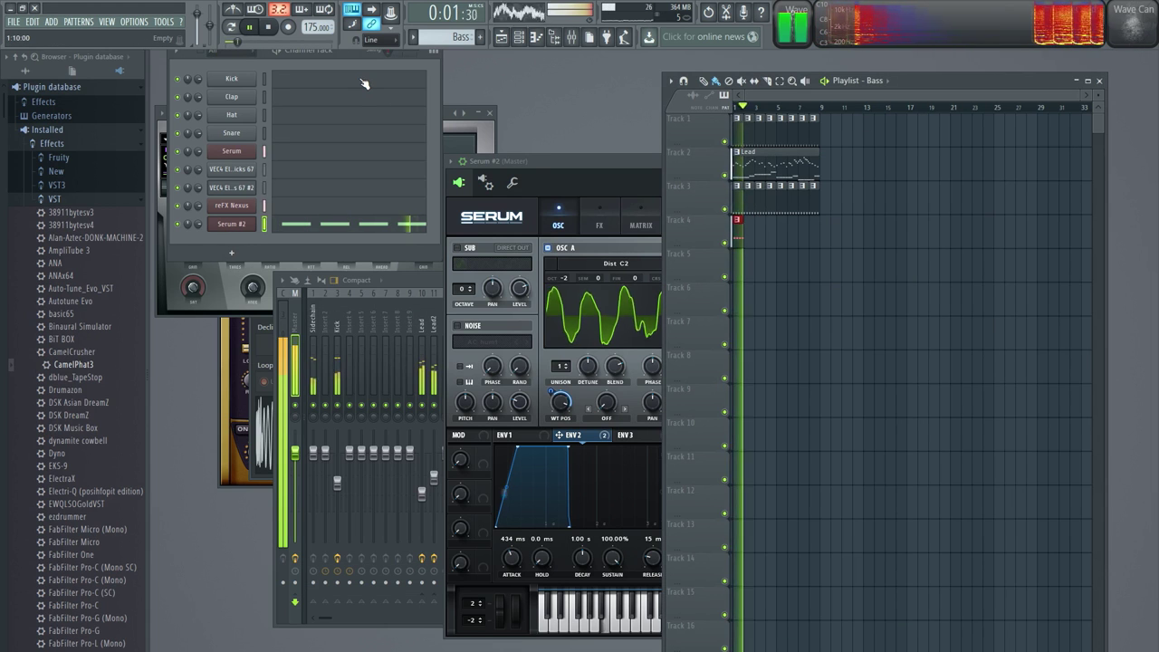
Step: Enable oscillator B in Serum #2 with the DirtySaw wavetable at octave -2 and route the channel to mixer track 4
left_click(231, 223)
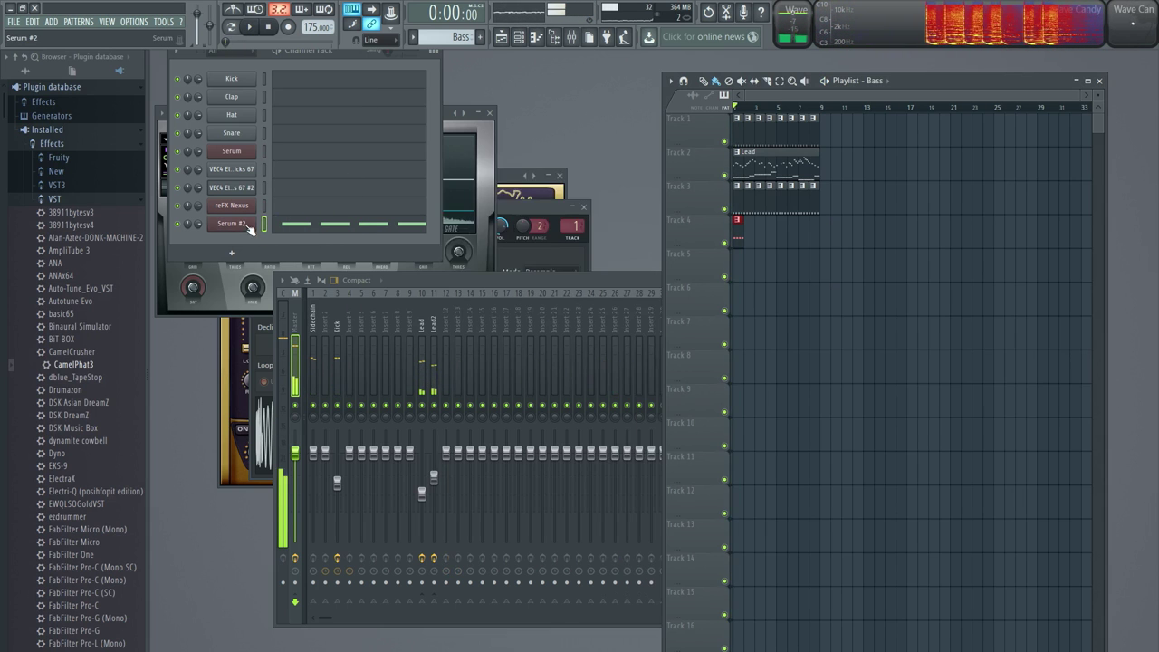
left_click(232, 223)
mouse_move(973, 186)
left_mouse_down()
mouse_move(957, 178)
mouse_move(969, 194)
left_mouse_up()
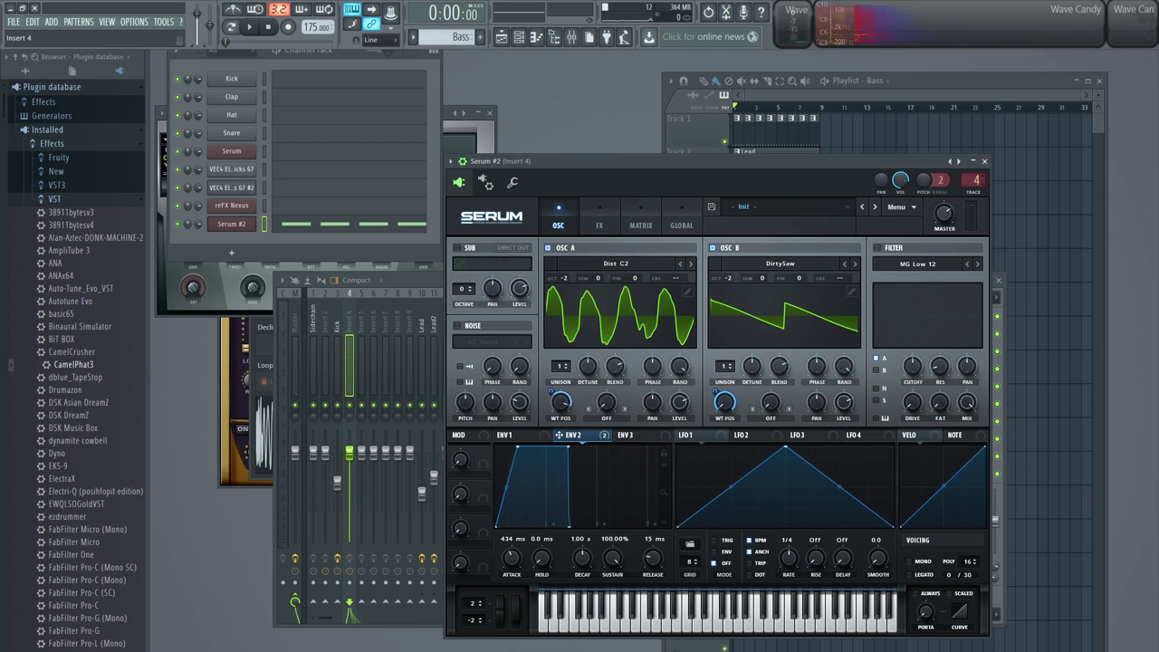
Step: Rename mixer track 4 as Bass and play the arrangement briefly
left_click(349, 322)
key("F2")
type("Bass")
key("Return")
key("space")
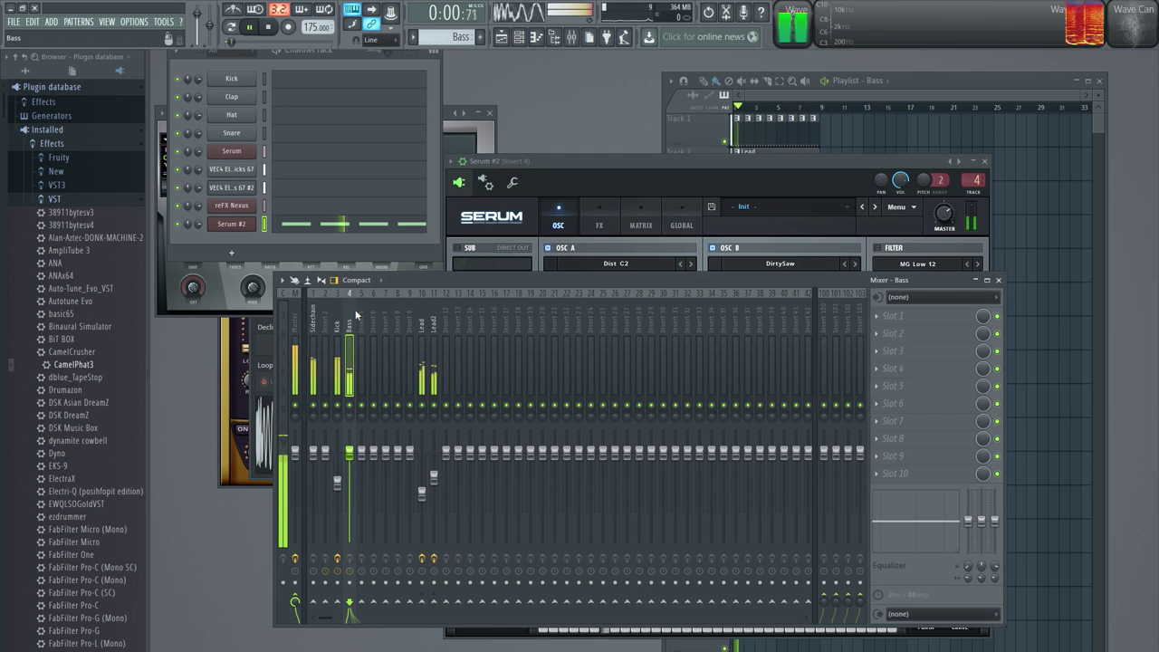
key("space")
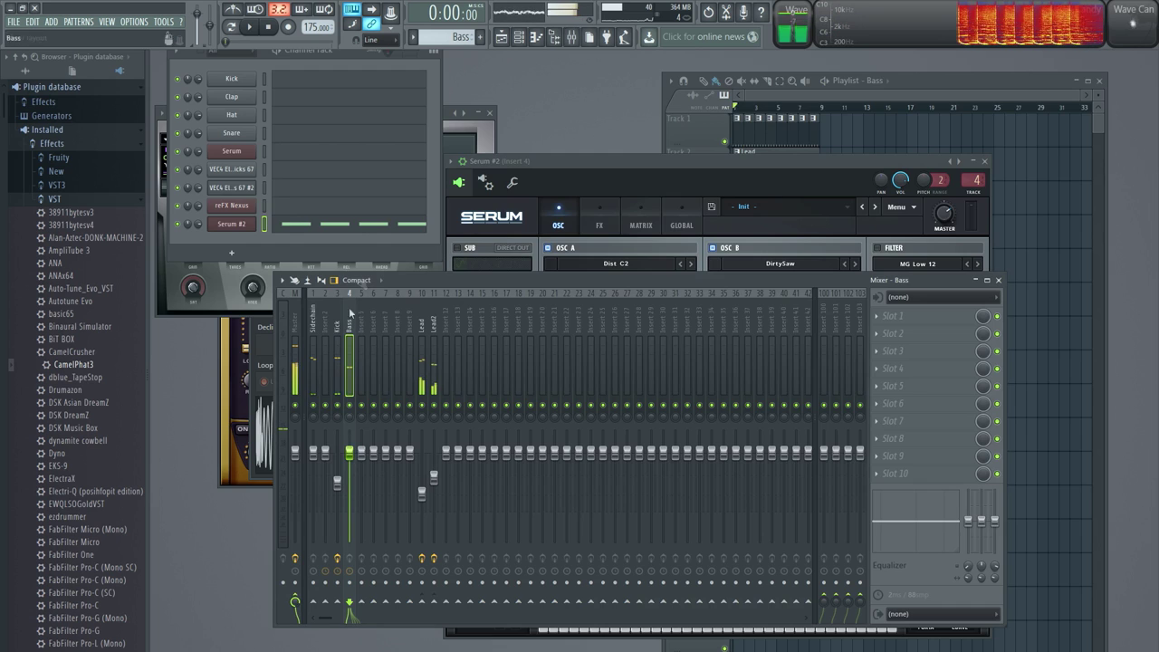
Step: Add four more offbeat F4 notes across bar 2 of the Serum #2 Bass pattern
left_click(372, 223)
scroll(489, 331, "down", 4)
left_click(470, 331)
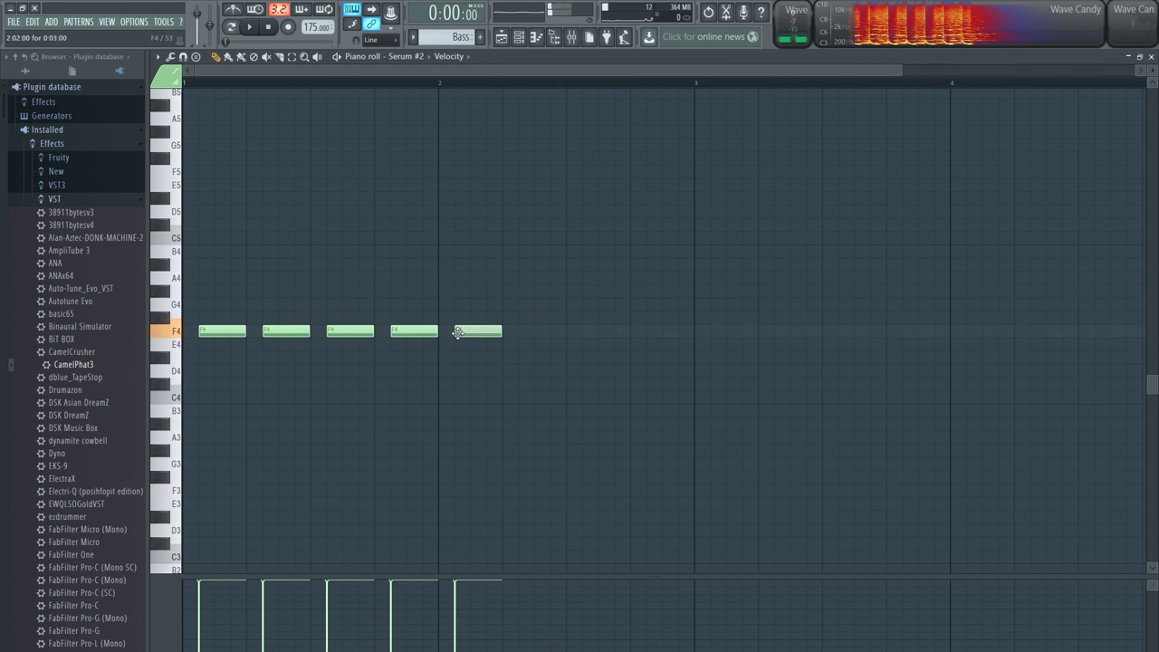
left_click(523, 332)
left_click(584, 331)
left_click(645, 331)
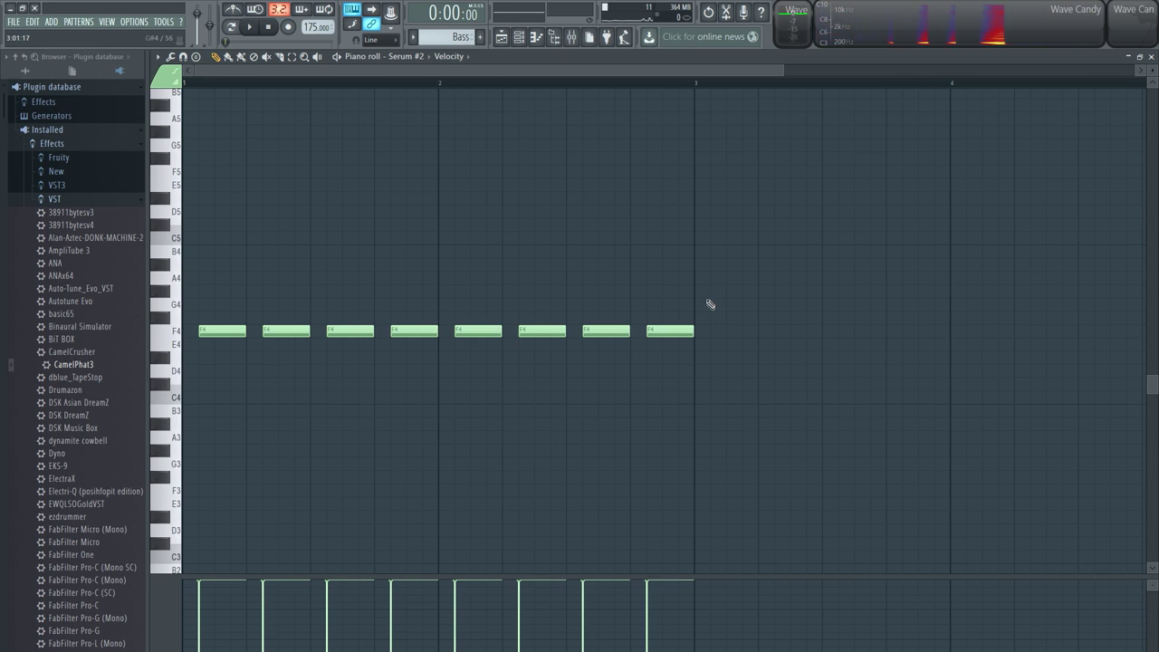
Step: Replace the last two F4 notes of bar 2 with offbeat G4 notes
left_click_drag(714, 292, 715, 309)
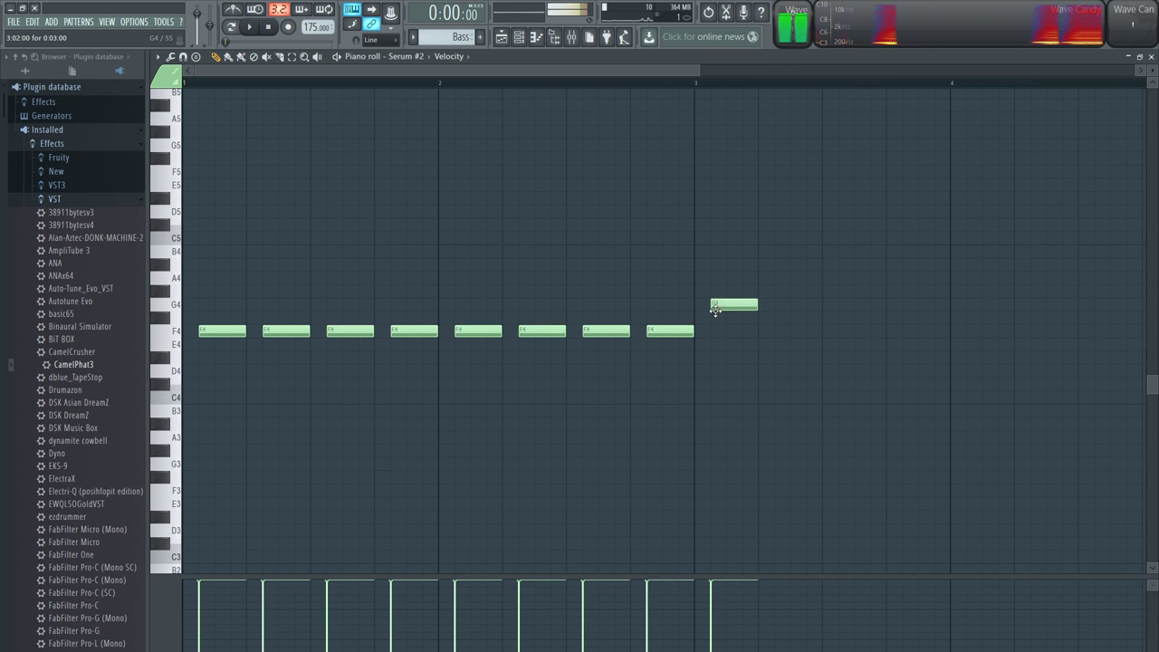
right_click(757, 308)
left_click(588, 304)
left_click(670, 304)
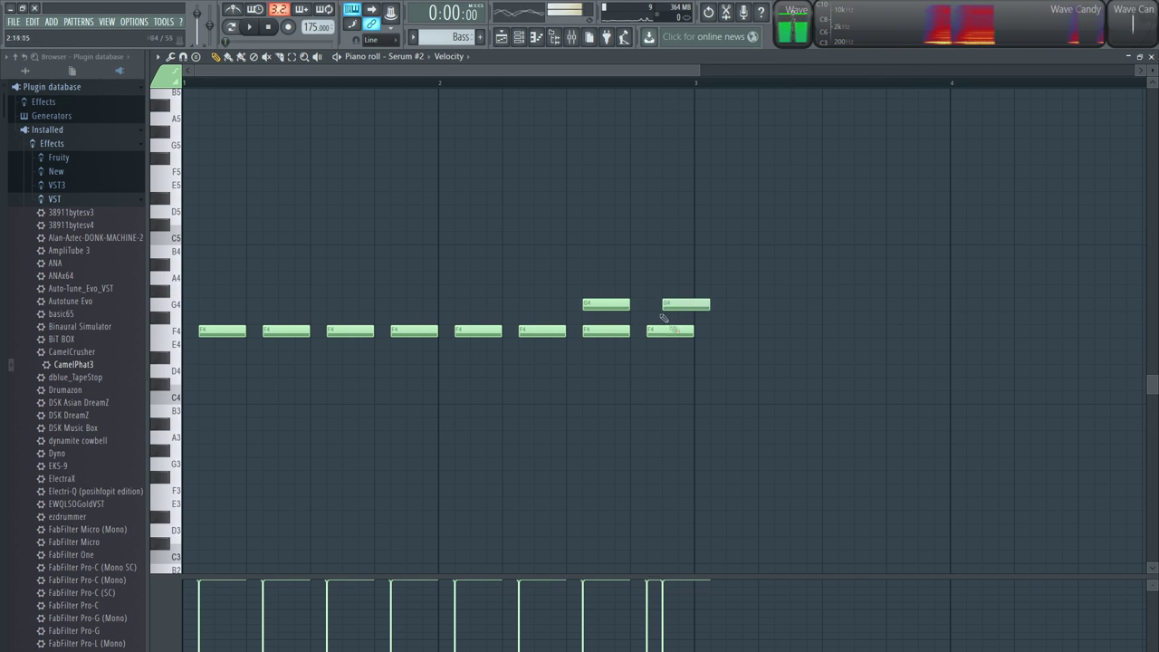
right_click(674, 331)
right_click(616, 331)
left_click_drag(674, 306, 658, 305)
Step: Add six offbeat A4 notes from bar 3 and two C5 notes at the end of bar 4
left_click(733, 278)
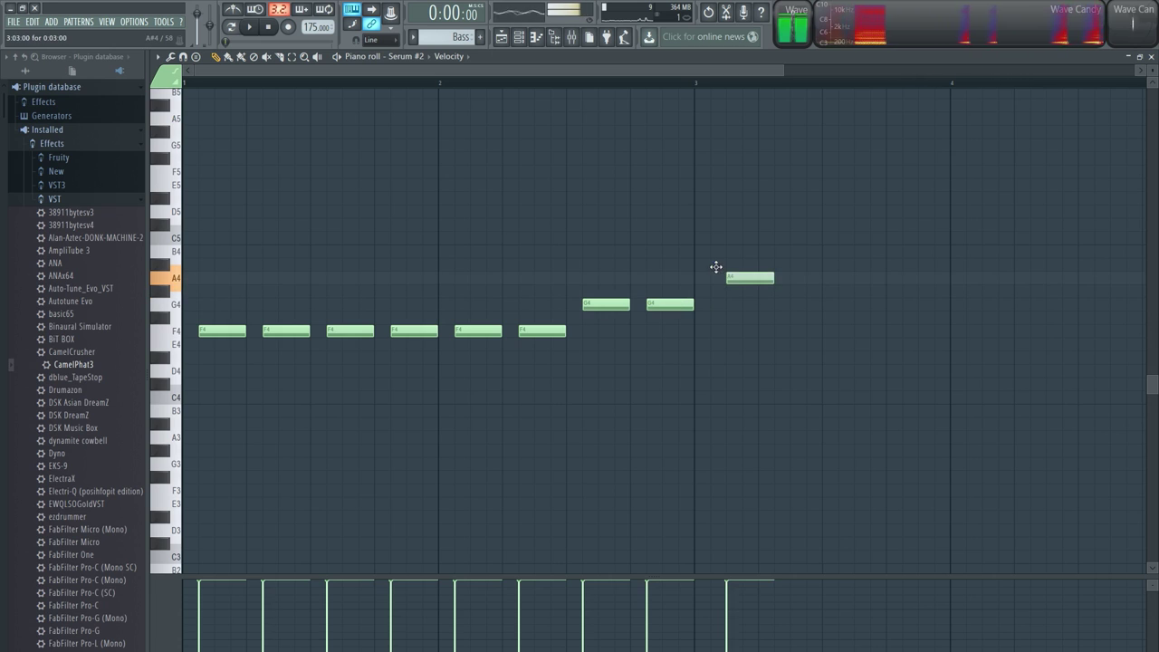
left_click(785, 278)
left_click(858, 279)
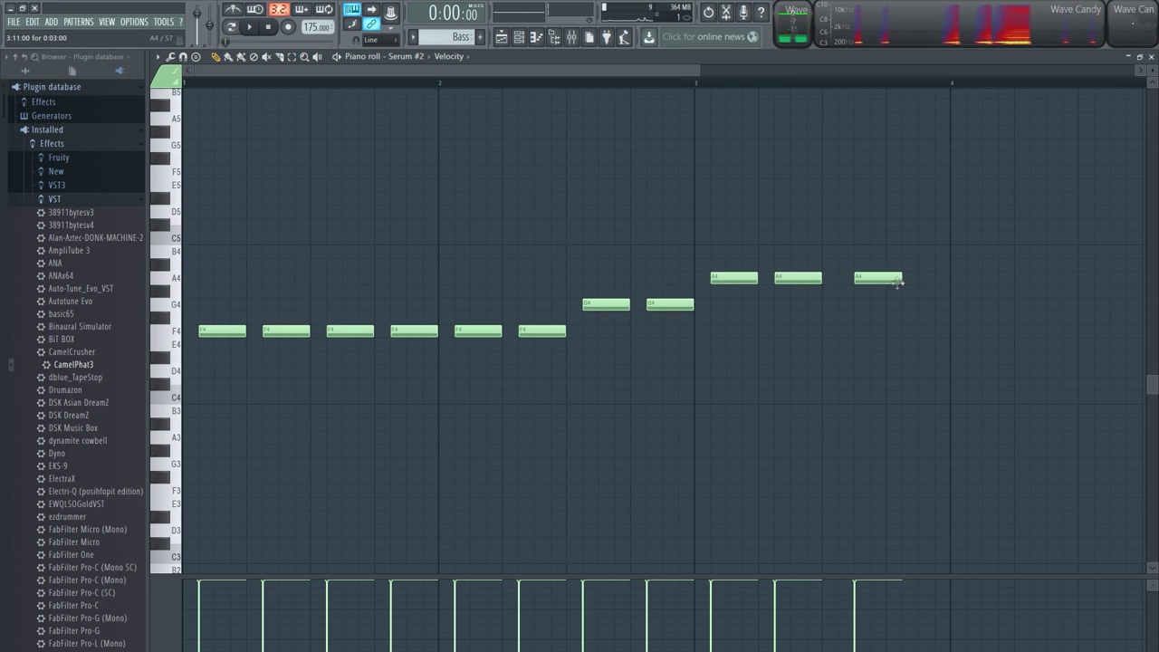
left_click_drag(871, 279, 855, 279)
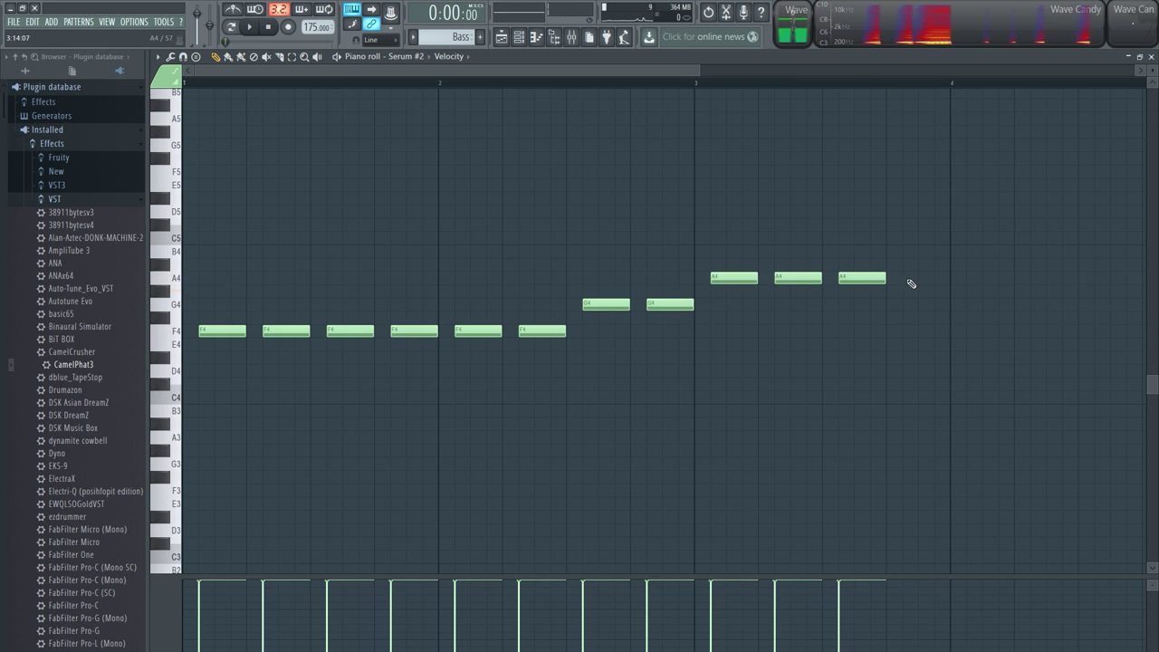
left_click(976, 278)
left_click(1032, 279)
scroll(1023, 292, "down", 2)
left_click(941, 239)
left_click(1011, 238)
Step: Add six offbeat F4 notes from the start of bar 5 into bar 6
left_click_drag(1050, 314, 1048, 332)
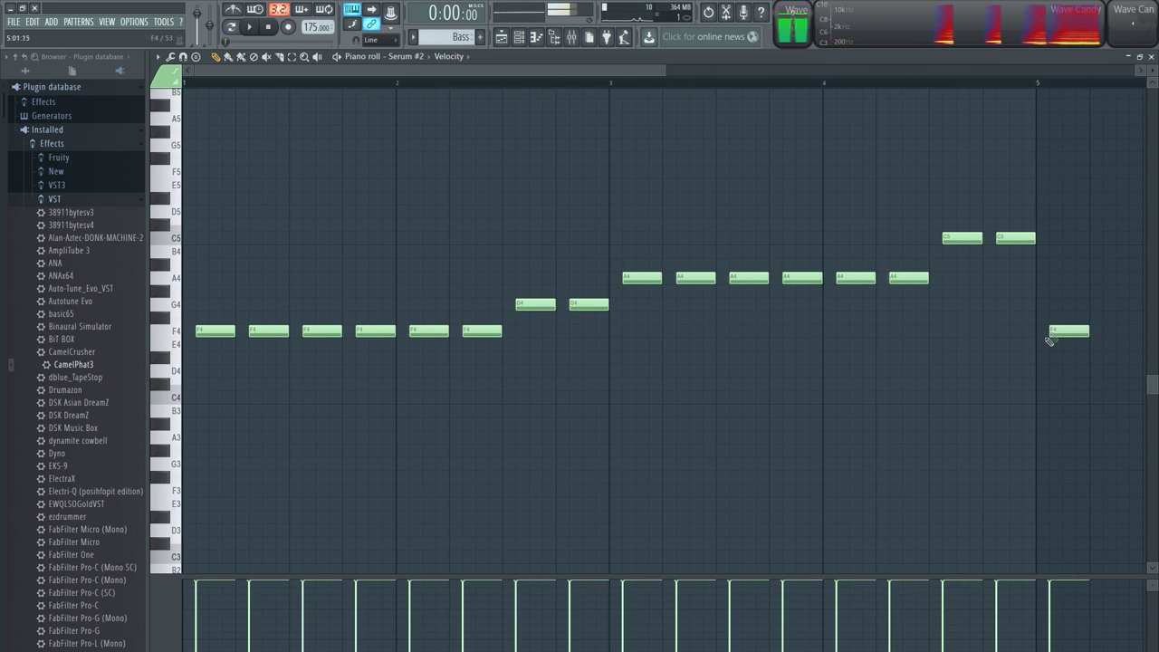
scroll(1032, 337, "down", 2)
left_click(933, 333)
left_click(972, 332)
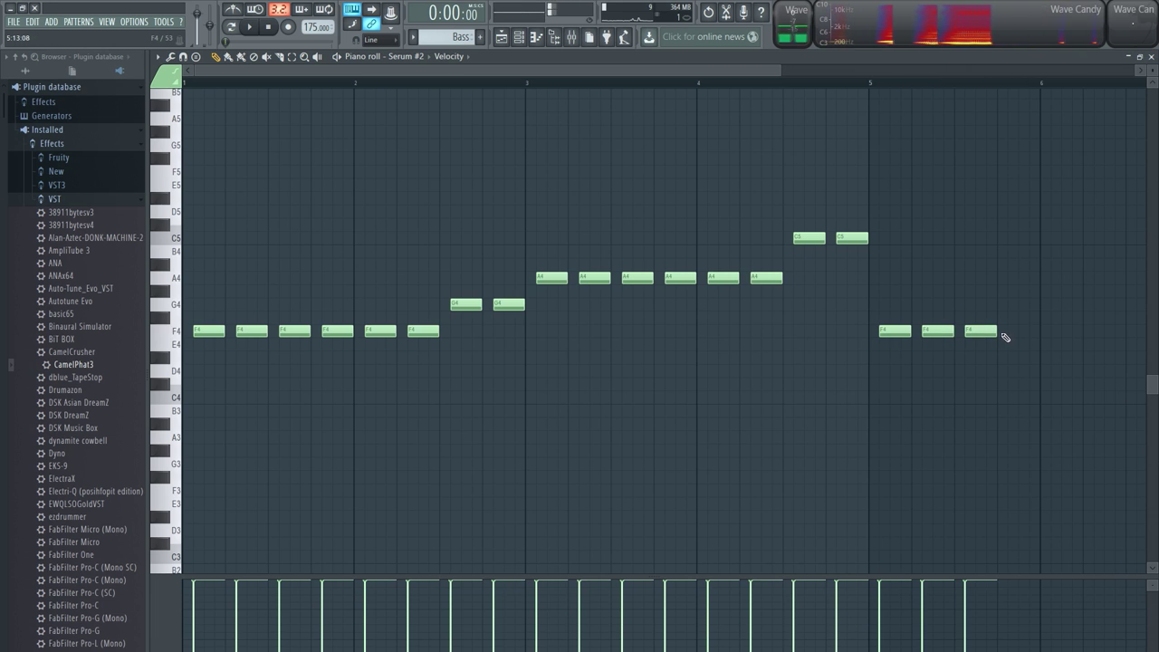
left_click(1016, 332)
left_click(1059, 332)
left_click(1097, 334)
Step: Finish bar 6 with two offbeat G4 notes and remove the stray lower test note
scroll(1097, 333, "down", 3)
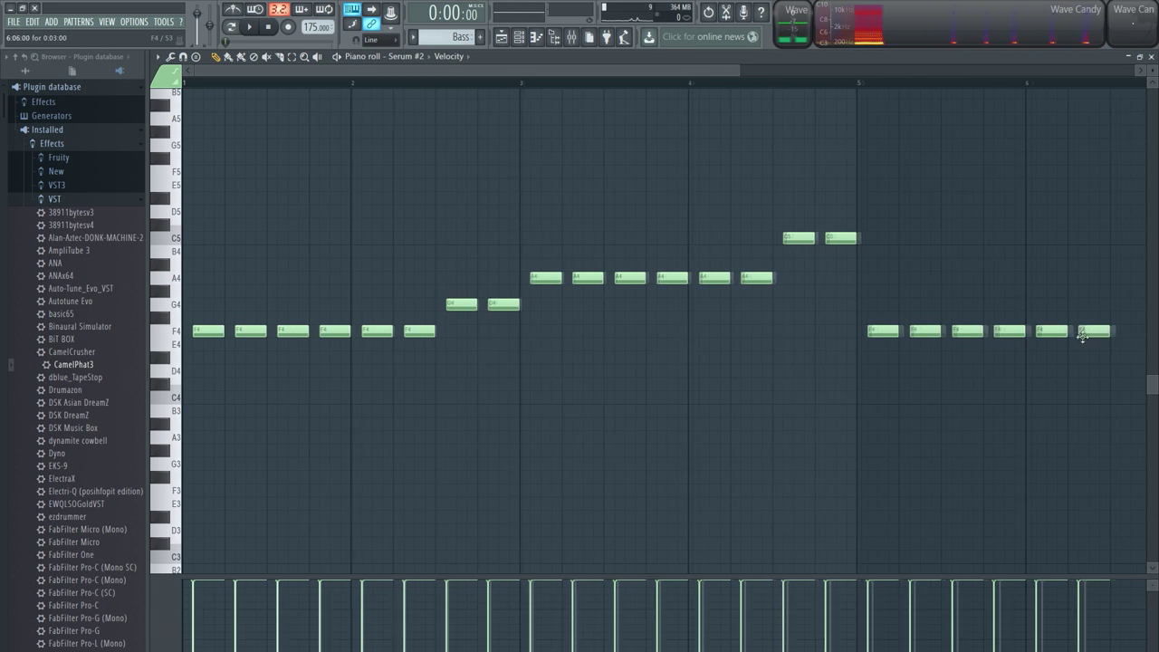
right_click(937, 304)
left_click_drag(937, 293, 927, 312)
left_click(969, 305)
left_click_drag(992, 370, 996, 401)
right_click(1007, 398)
Step: Set the Serum #2 attack to 224 ms on ENV 2 and 228 ms on ENV 1 while auditioning the bass
key("space")
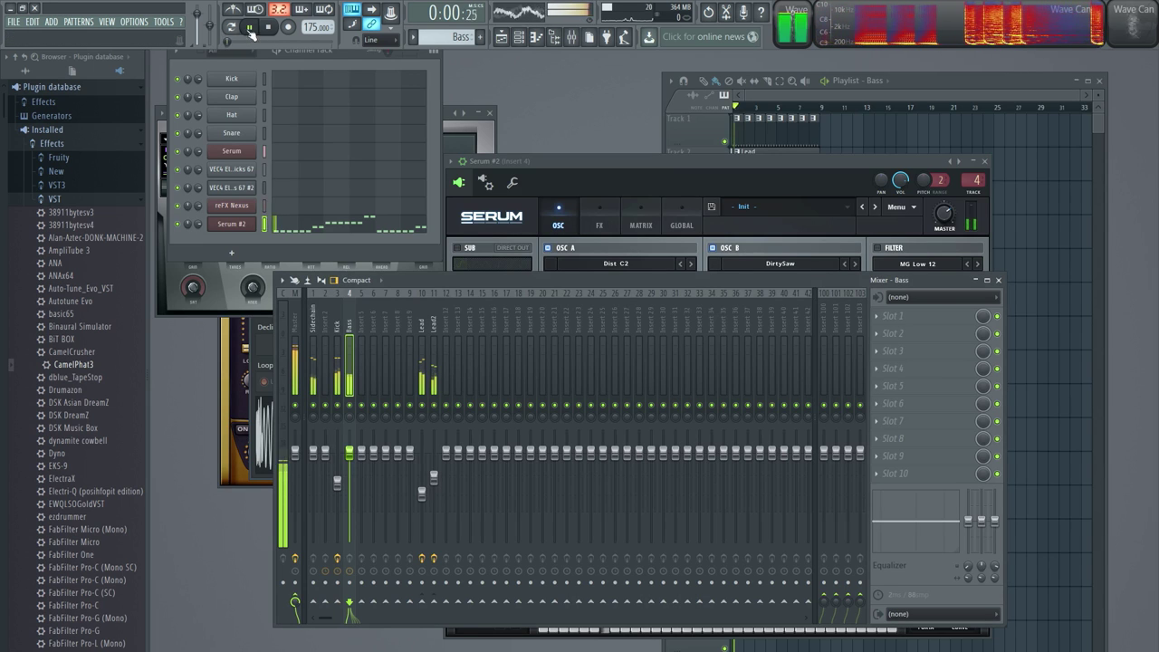
left_click(231, 224)
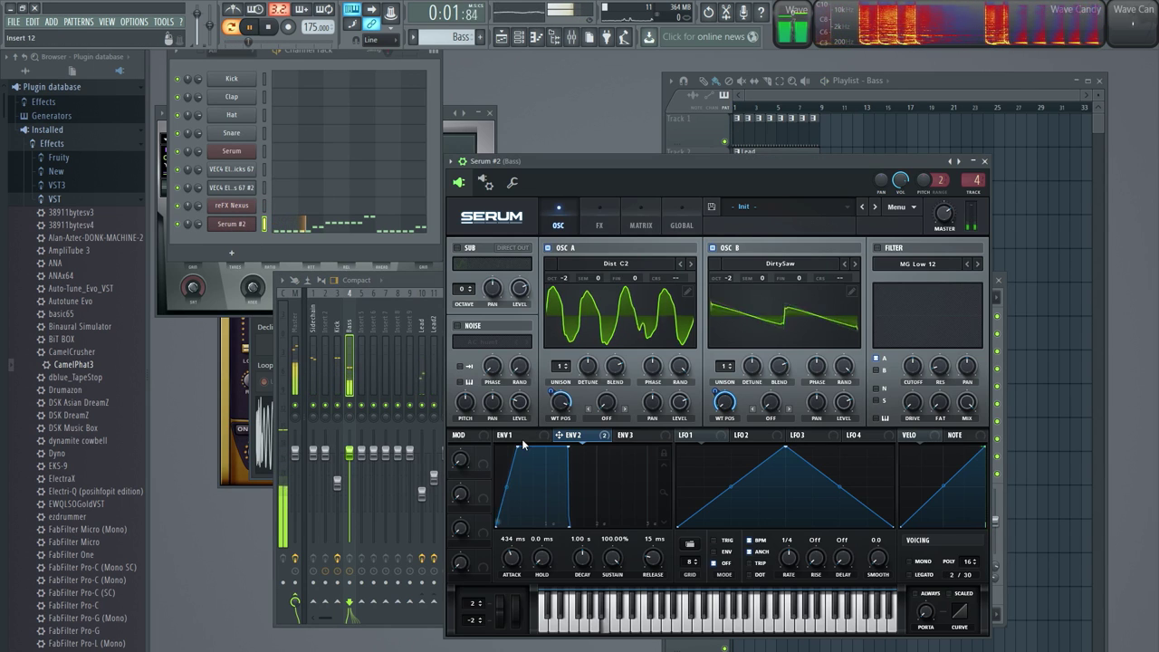
left_click_drag(522, 444, 503, 440)
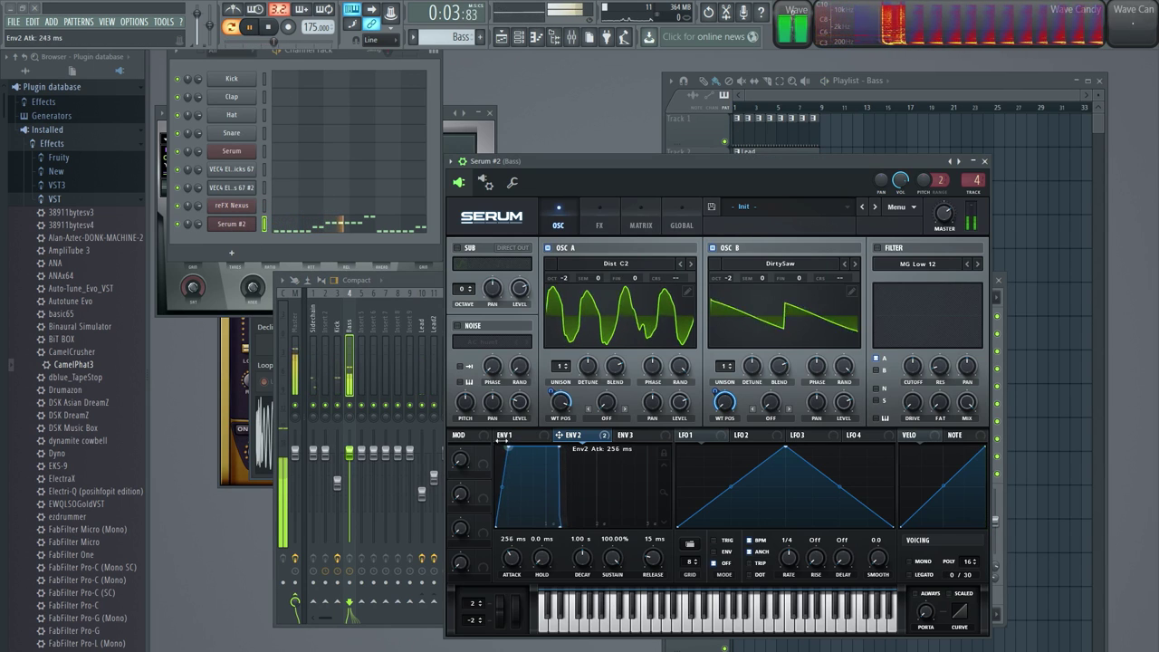
left_click(503, 436)
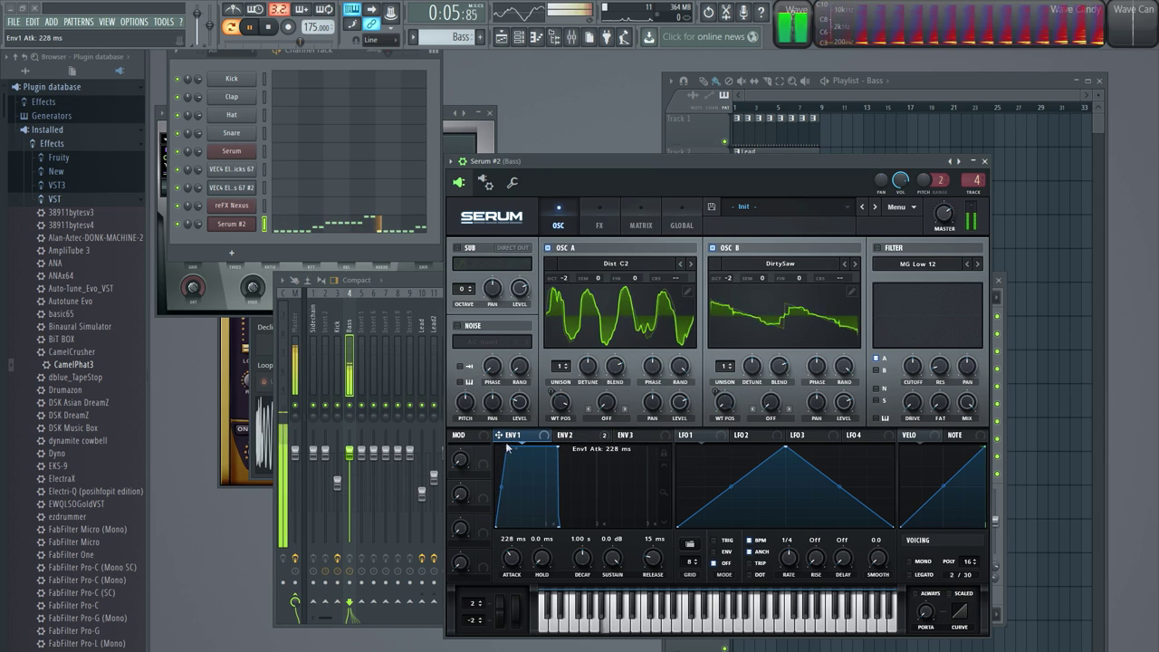
left_click(232, 28)
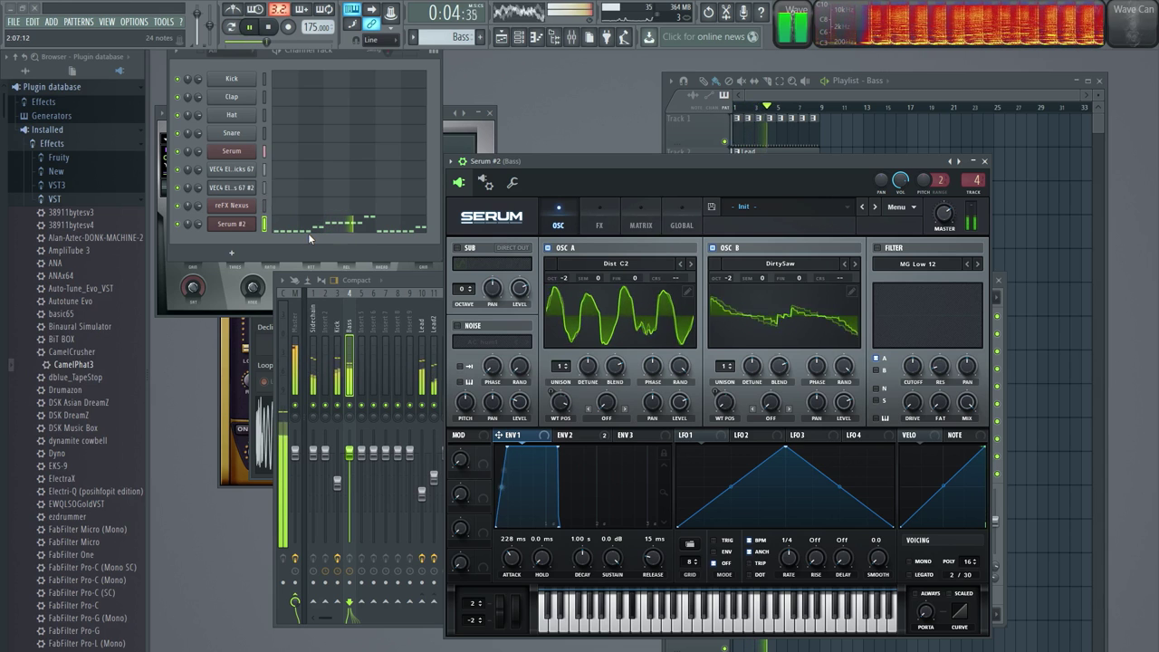
Step: Stop playback and add four offbeat D4 notes in bar 7 of the Serum #2 Bass pattern
left_click(382, 227)
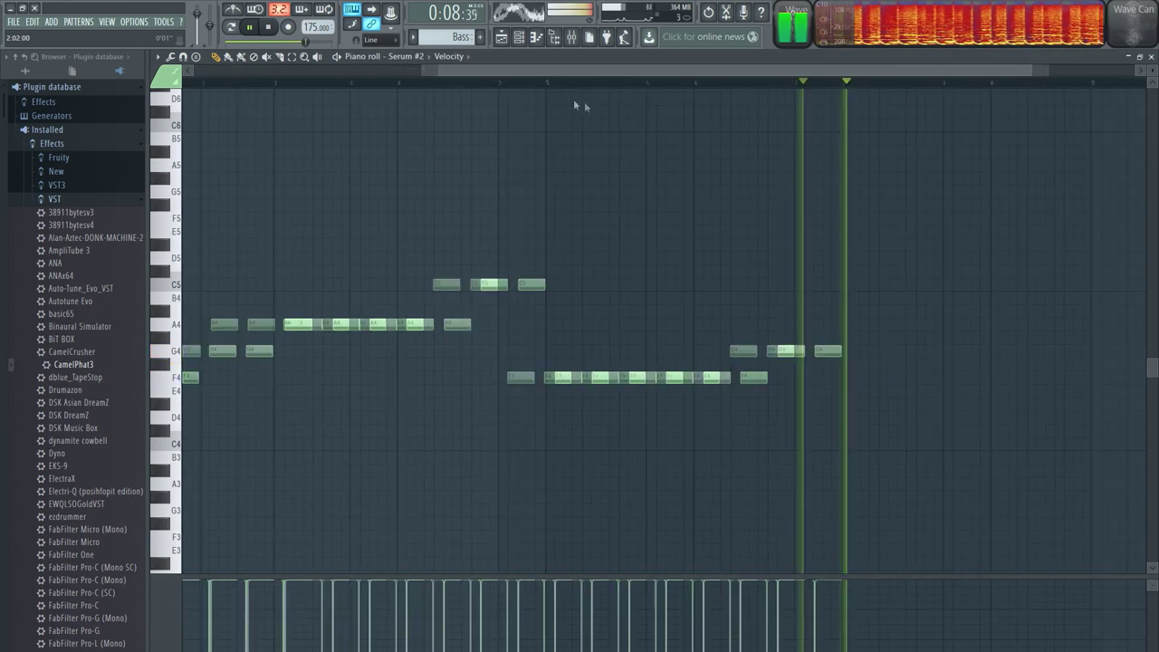
key("space")
left_click_drag(694, 429, 694, 411)
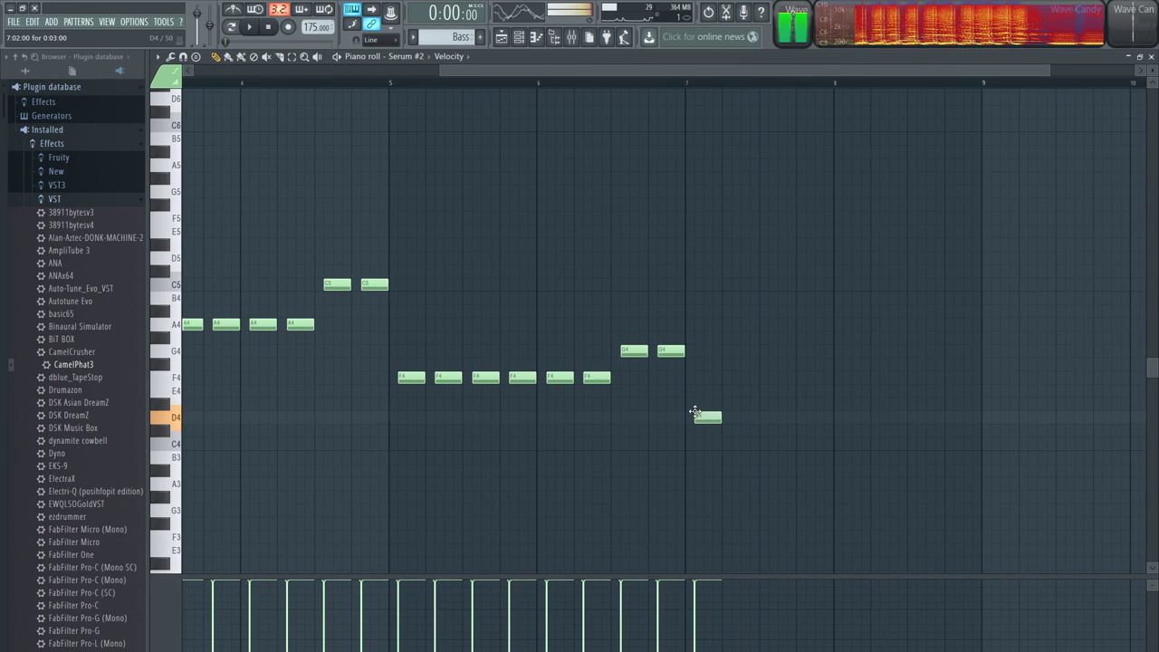
left_click(735, 416)
left_click(771, 417)
left_click(805, 417)
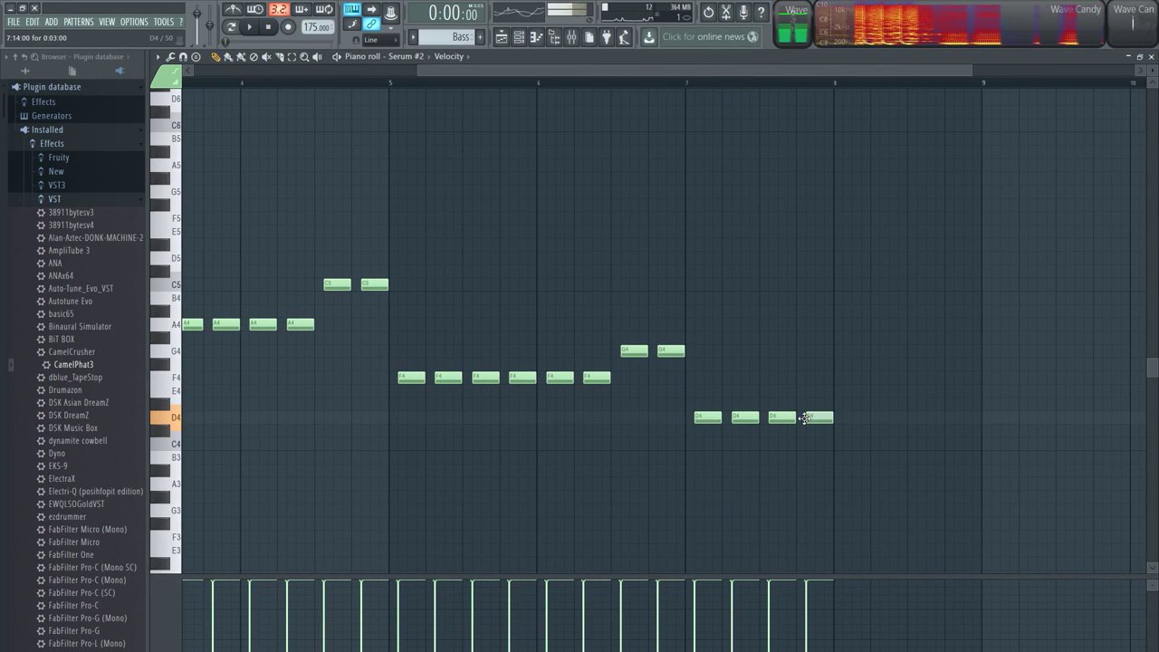
Step: Fill bar 8 with two offbeat D4 notes followed by two G4 notes and close the piano roll
left_click(853, 417)
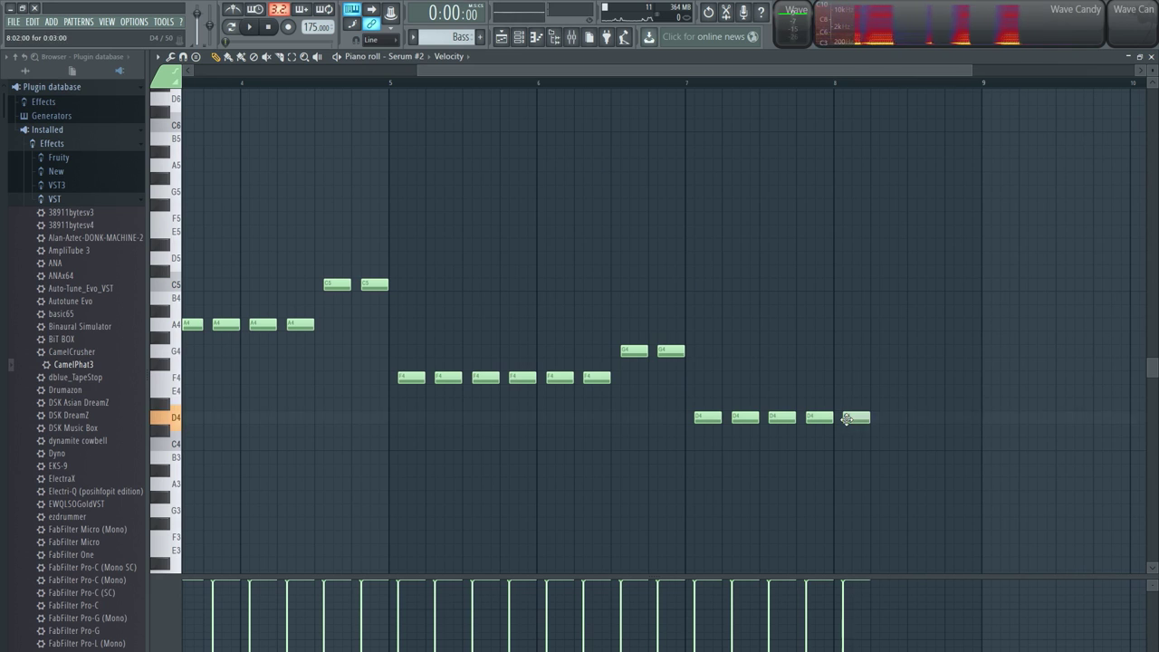
left_click(892, 418)
left_click(929, 417)
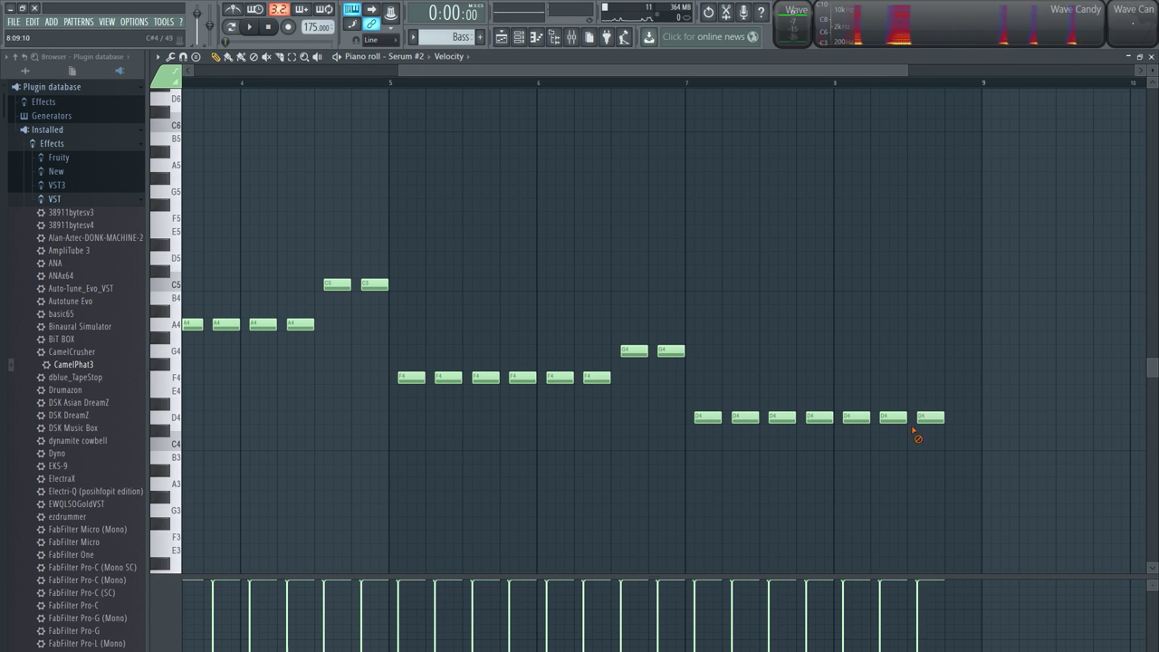
left_click_drag(935, 407, 913, 351)
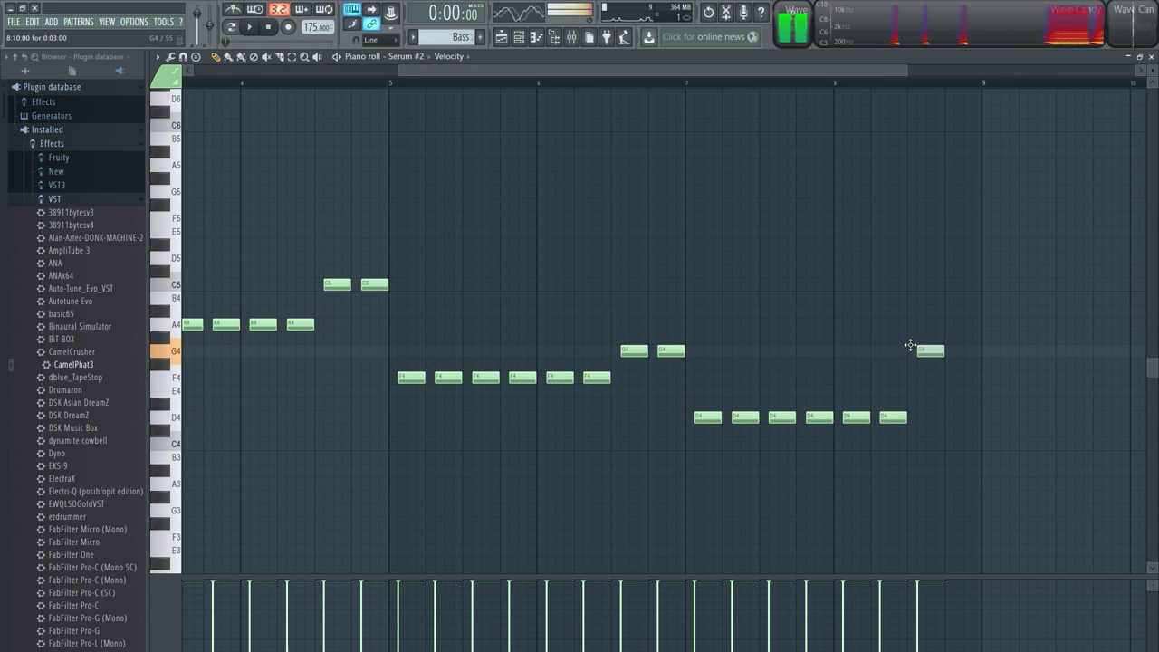
left_click(956, 351)
left_click(1151, 57)
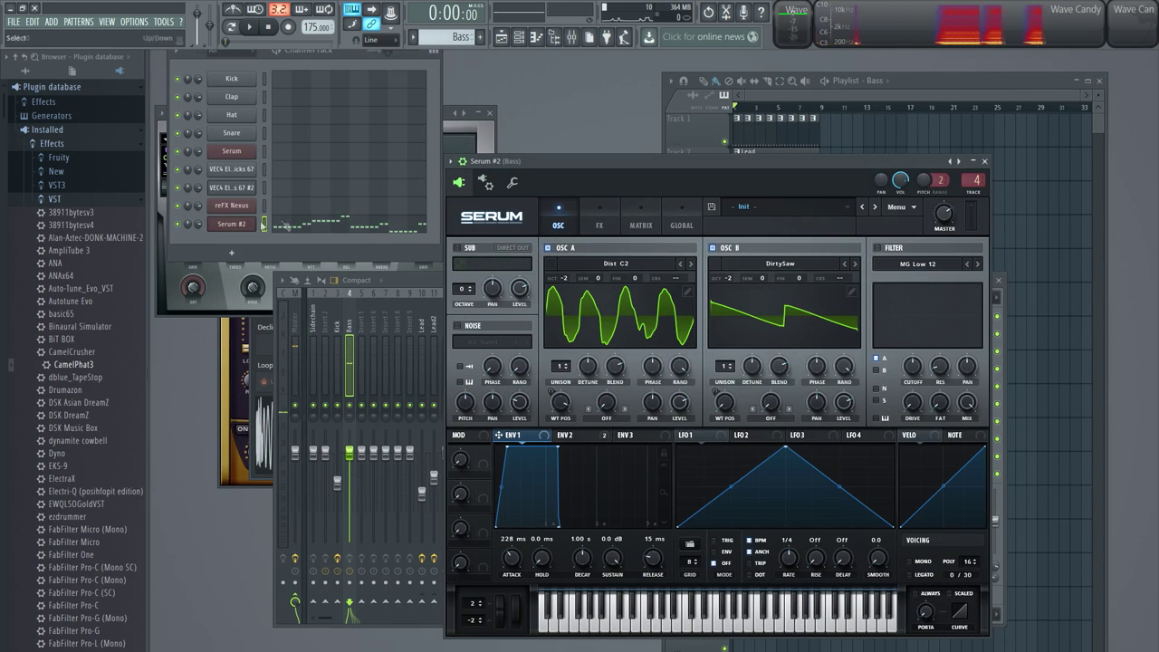
Step: Set Serum #2's oscillator A to octave -1 and its wavetable to Evol Sweep while playing the arrangement
left_click_drag(564, 286, 565, 277)
key("space")
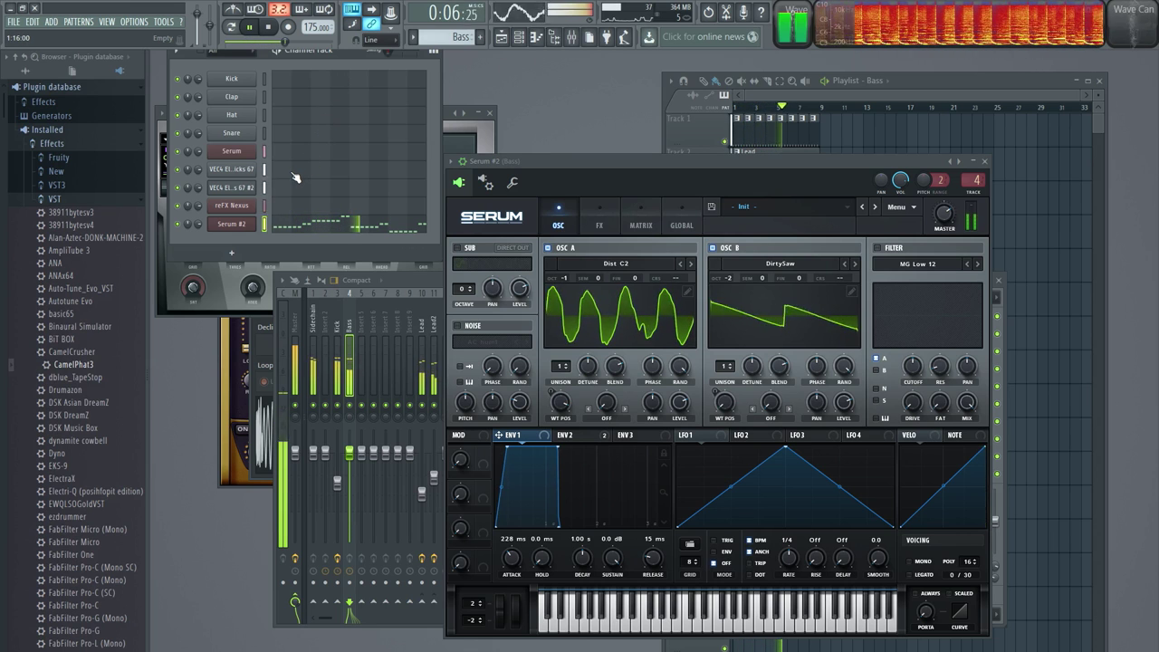
left_click(691, 264)
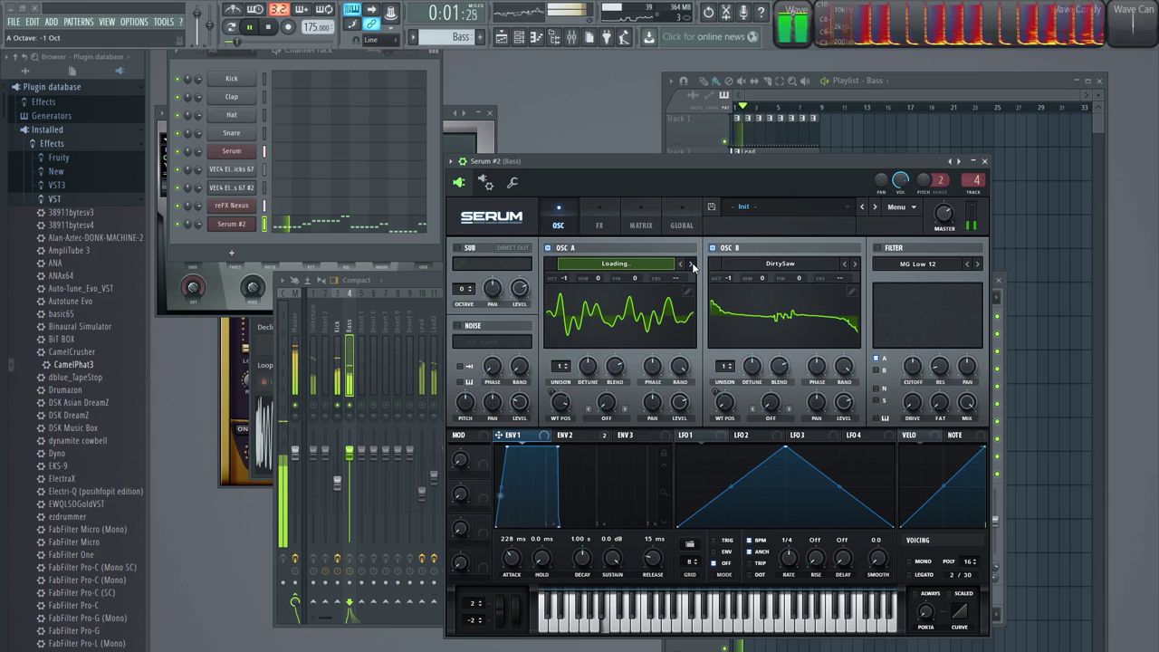
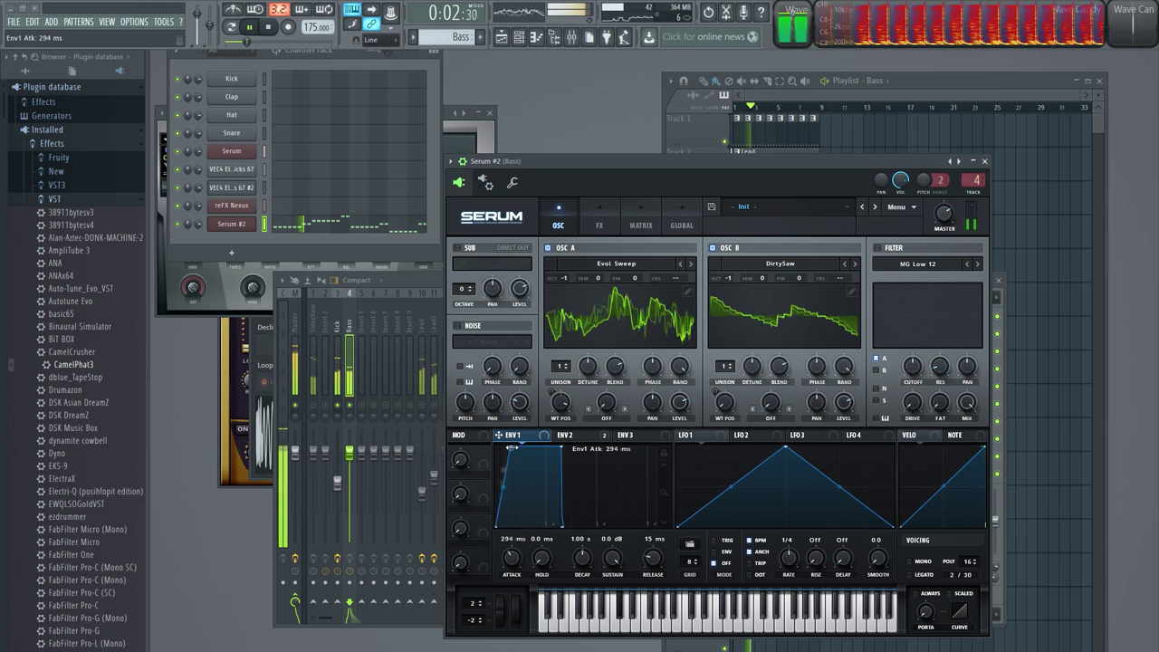
Step: Set ENV 2's attack to 355 ms and adjust its modulation amount on oscillator A's wavetable position
left_click(559, 435)
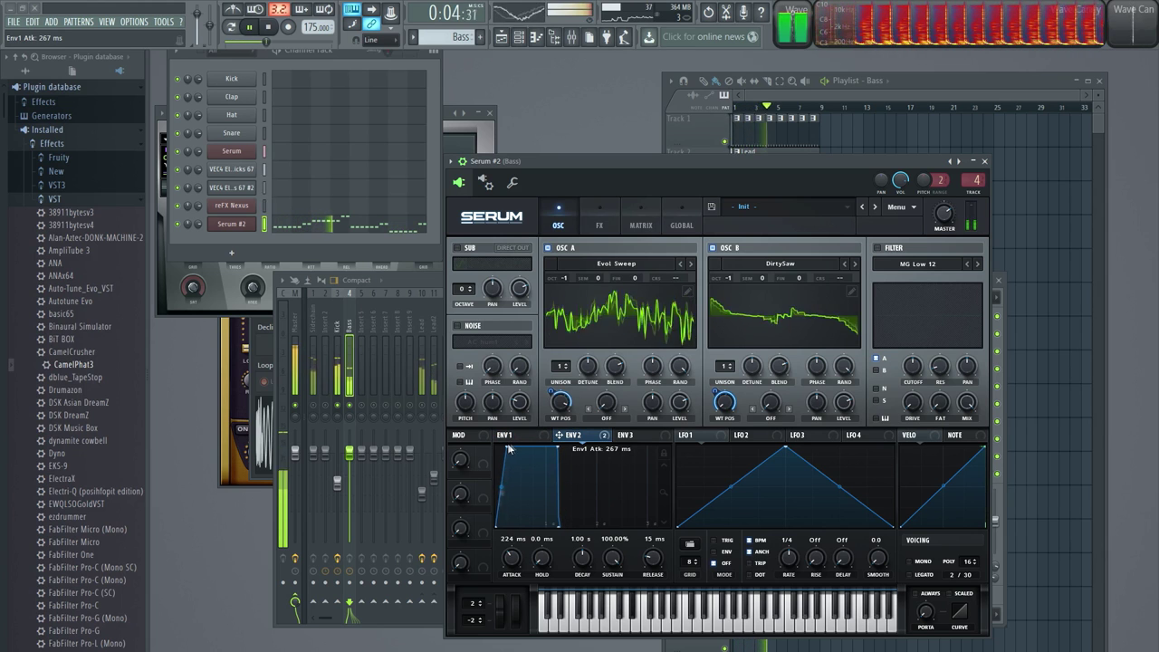
left_click_drag(512, 445, 517, 445)
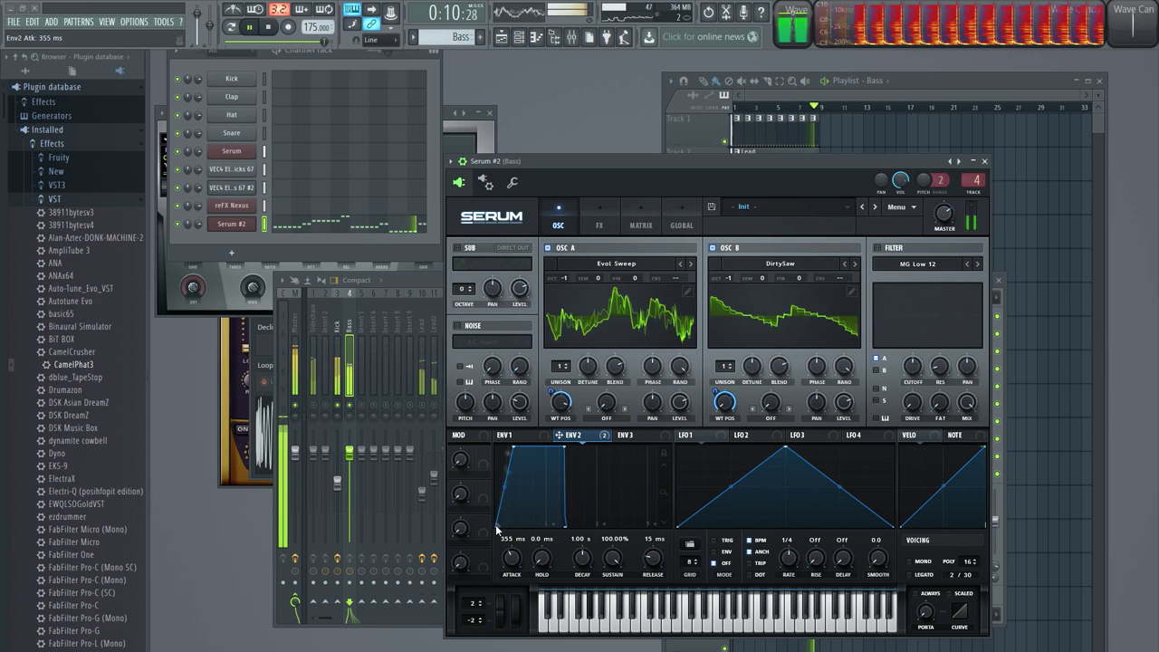
left_click_drag(581, 438, 561, 402)
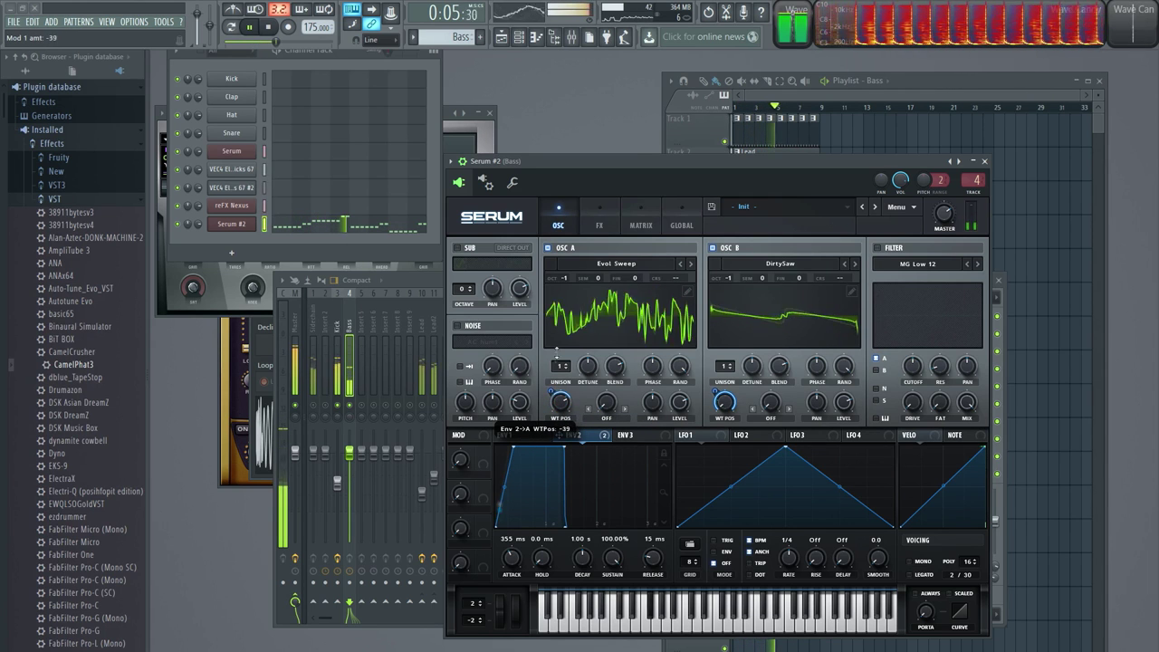
left_click_drag(553, 395, 554, 348)
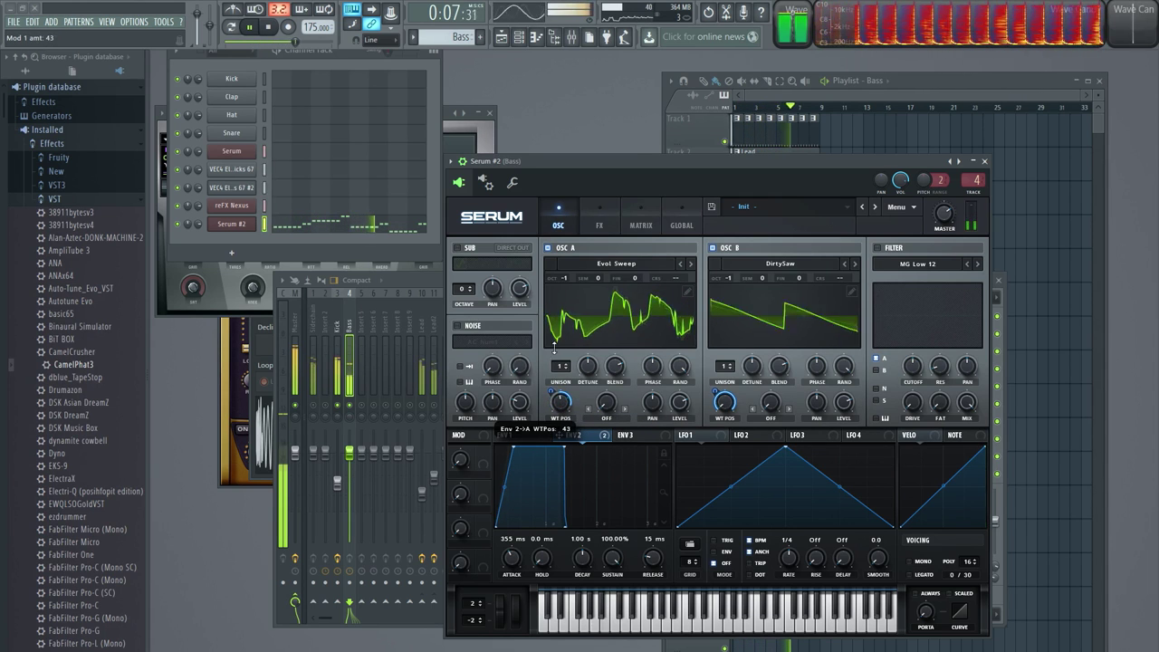
left_click_drag(562, 405, 551, 390)
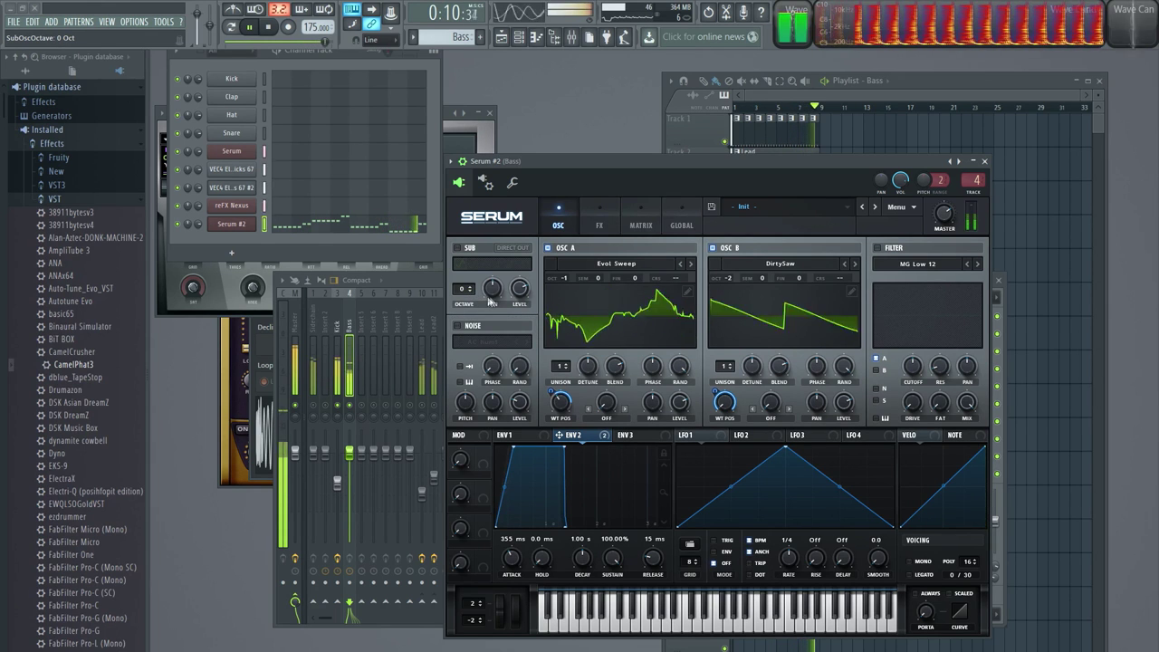
Step: Enable Serum #2's sub oscillator at octave -1 and solo the Bass mixer track
left_click(458, 248)
left_click(470, 292)
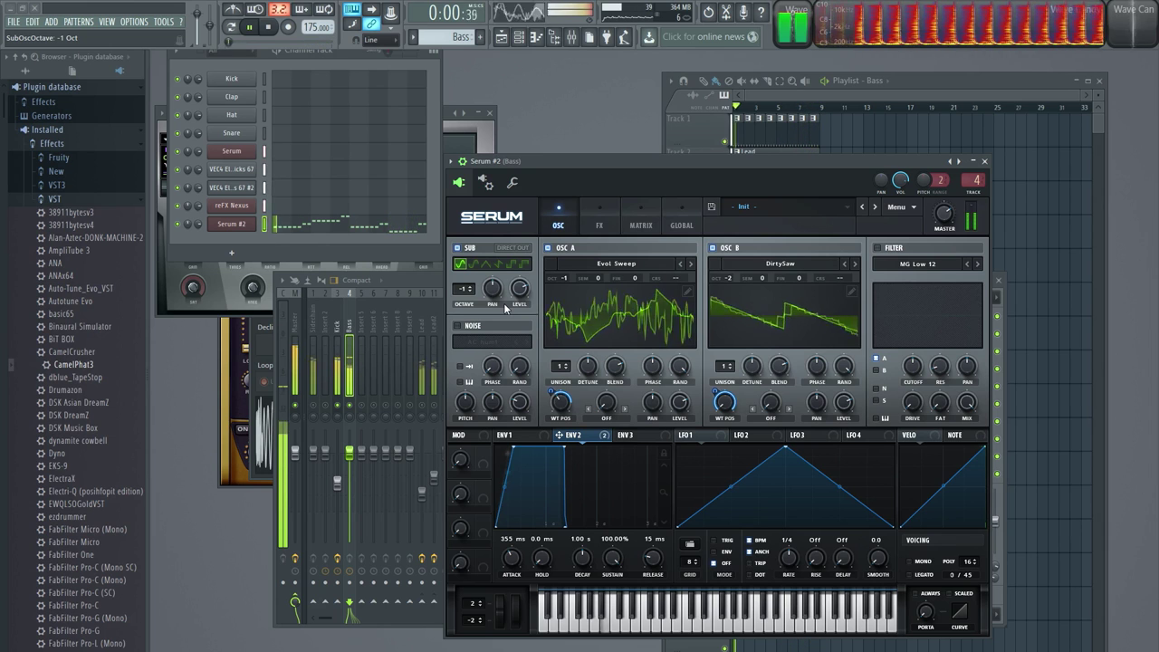
left_click(353, 409)
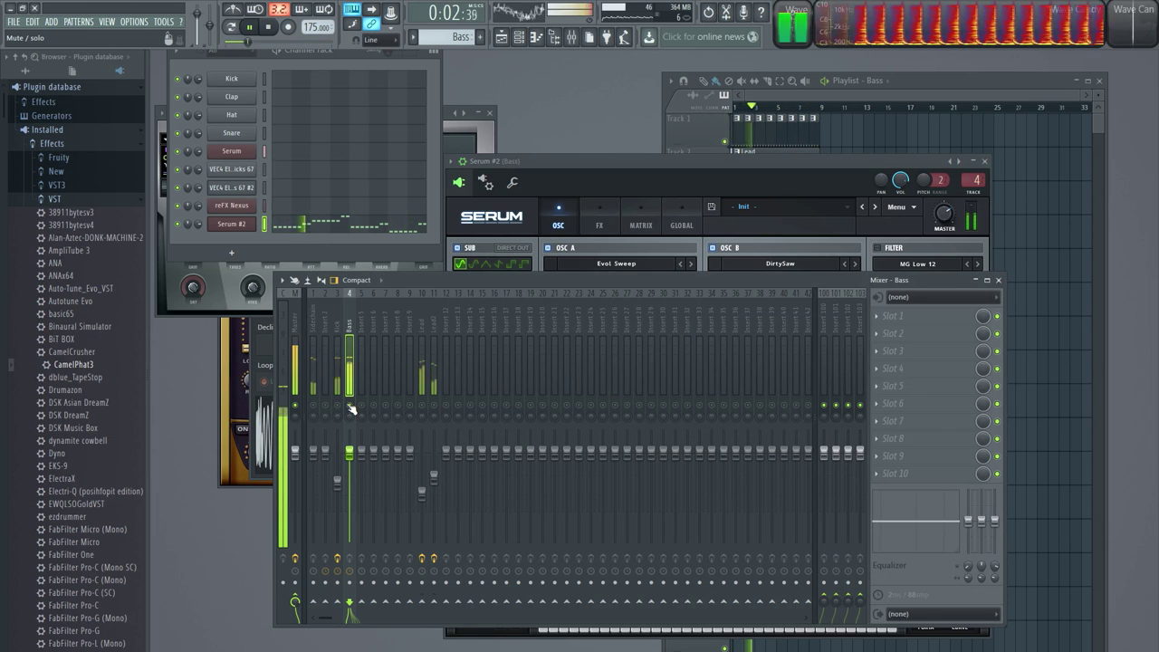
Step: Load CamelPhat3 into the first effect slot of the Bass mixer track and clear its preset
left_click(880, 321)
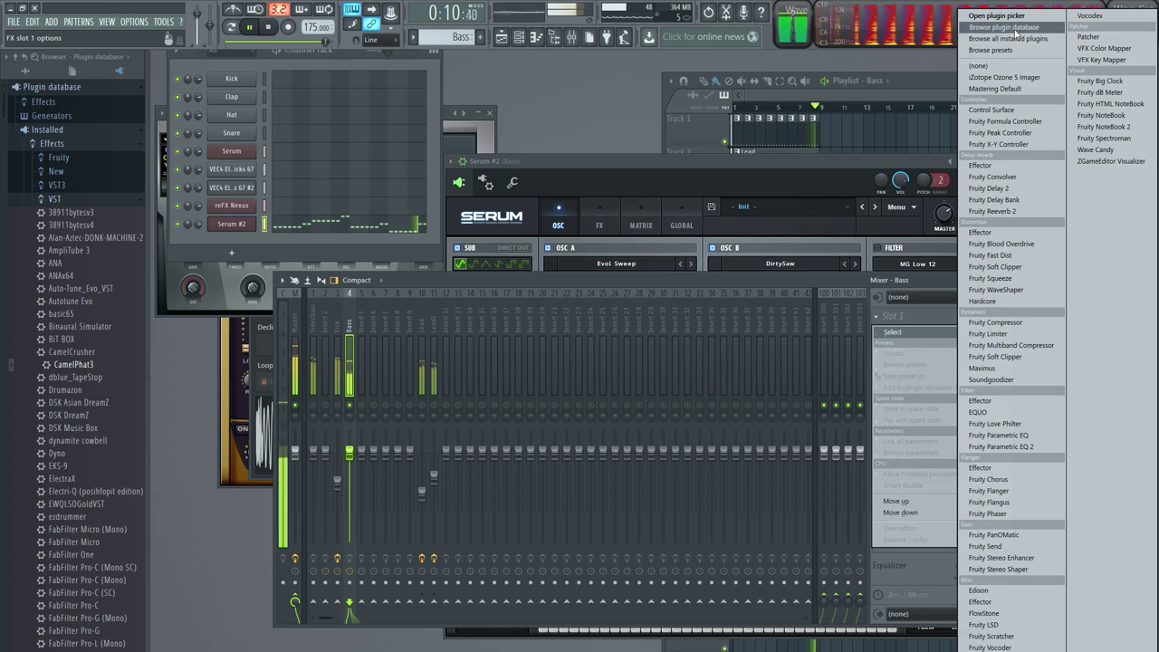
left_click(1014, 53)
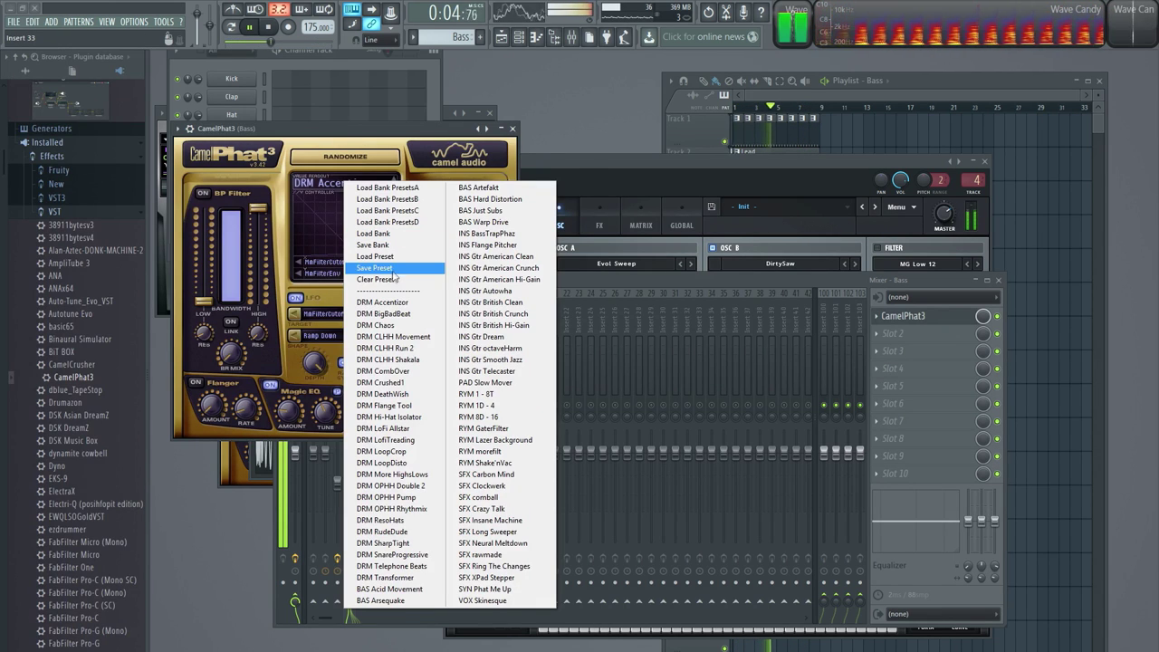
left_click(396, 279)
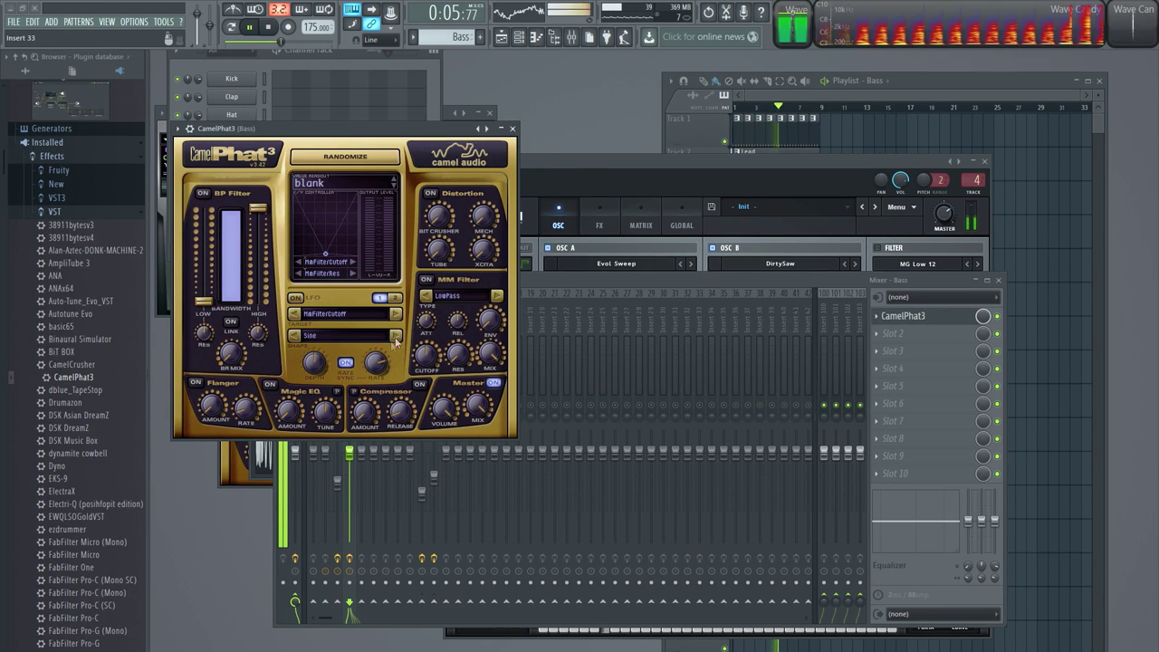
Step: Enable CamelPhat3's distortion section and lower the Bass mixer track's volume, comparing it soloed and within the full arrangement
left_click(430, 193)
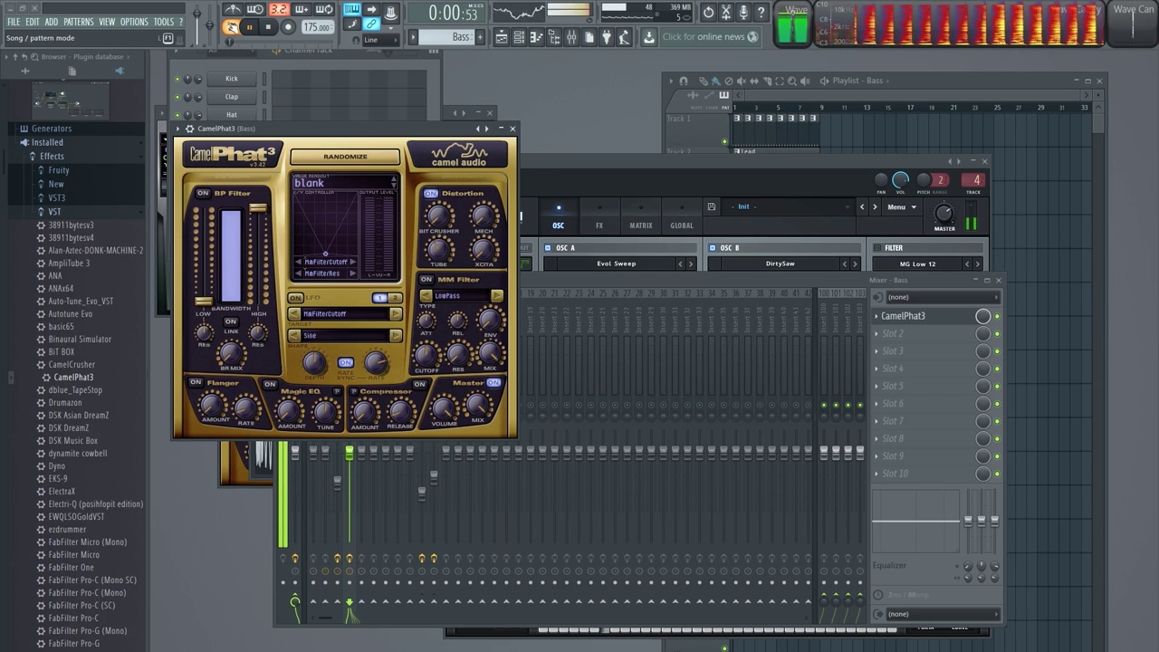
left_click(353, 453)
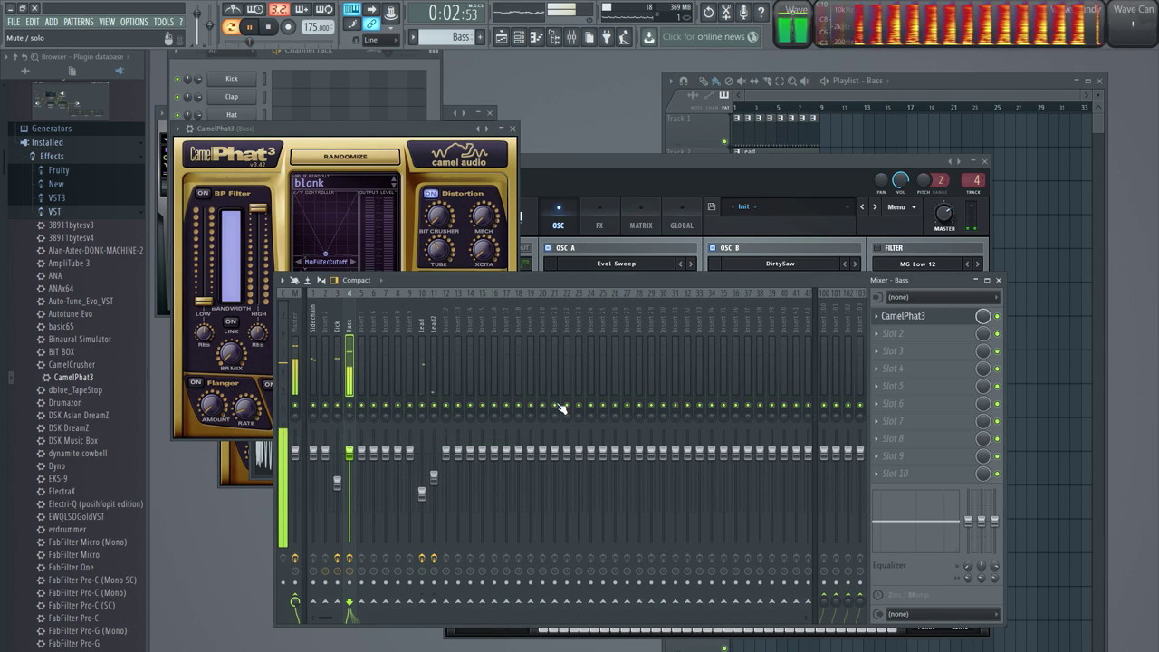
left_click_drag(353, 455, 353, 467)
left_click(232, 28)
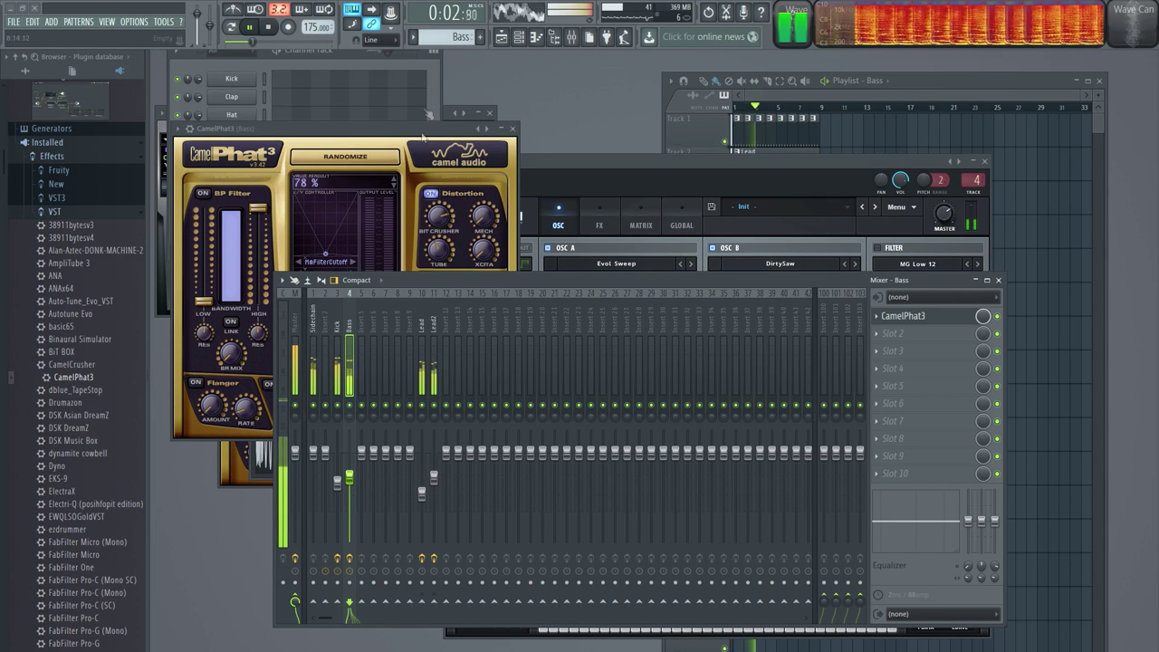
right_click(350, 404)
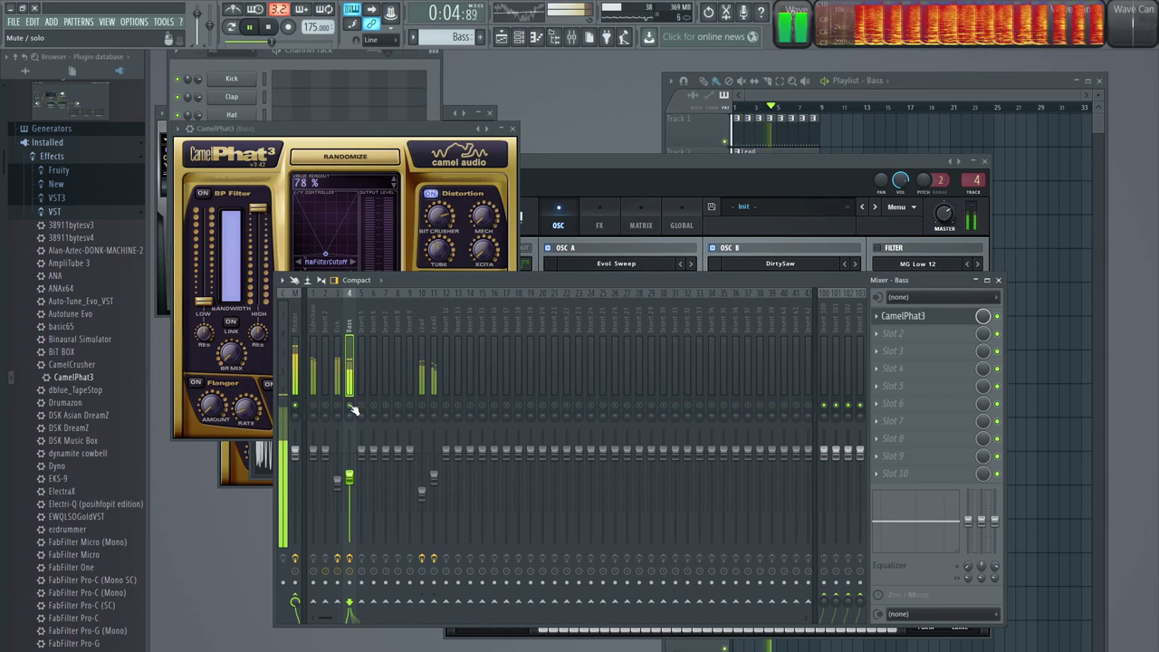
right_click(352, 407)
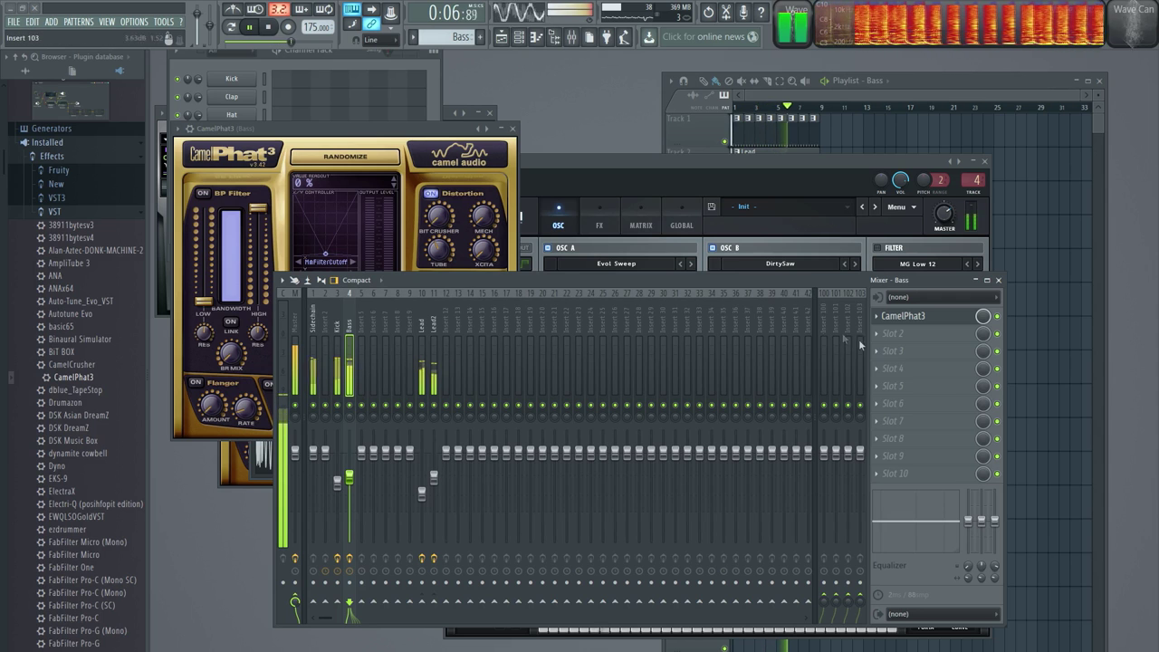
Step: Load iZotope Ozone 5 Imager into the second effect slot of the Bass track and raise the stereo width of two bands
left_click(900, 333)
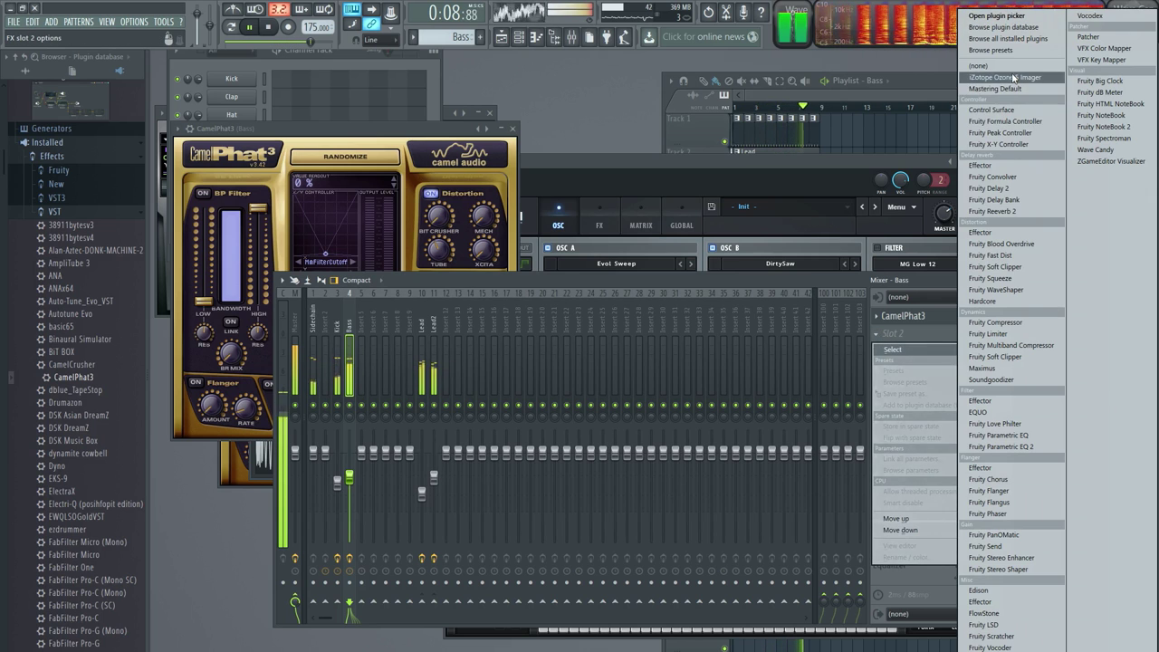
left_click(1006, 77)
left_click(240, 381)
left_click_drag(332, 301, 333, 267)
left_click_drag(385, 301, 386, 273)
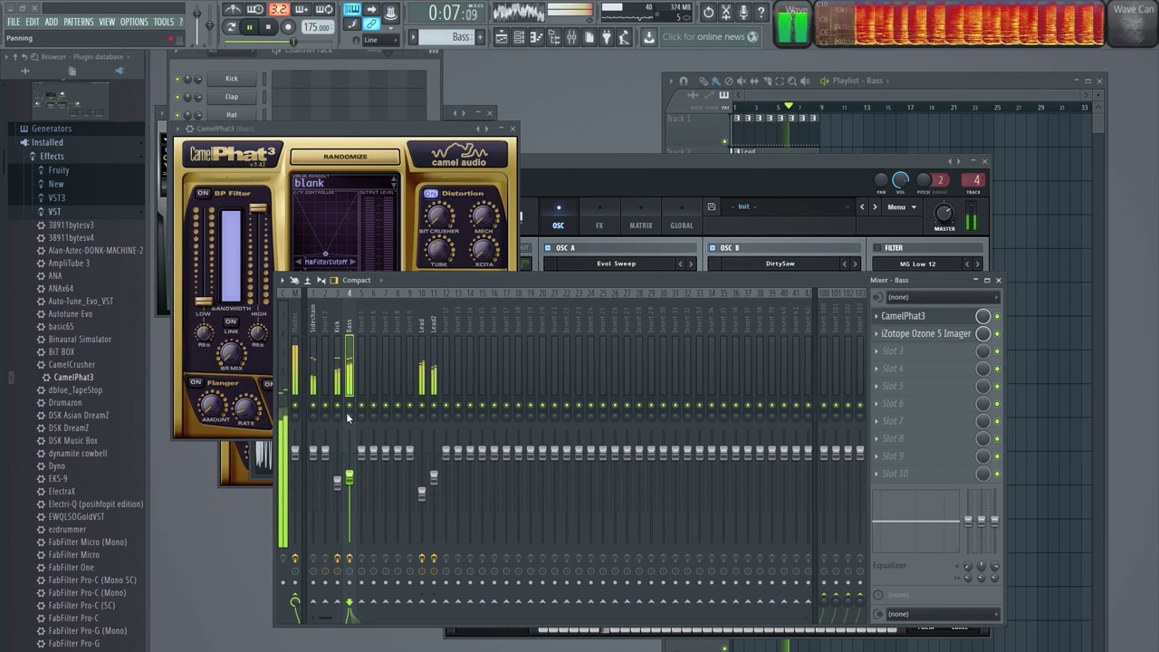
Step: Check the Fruity Limiter on the Lead mixer track and raise the Lead2 track's volume to about 80%
left_click(423, 330)
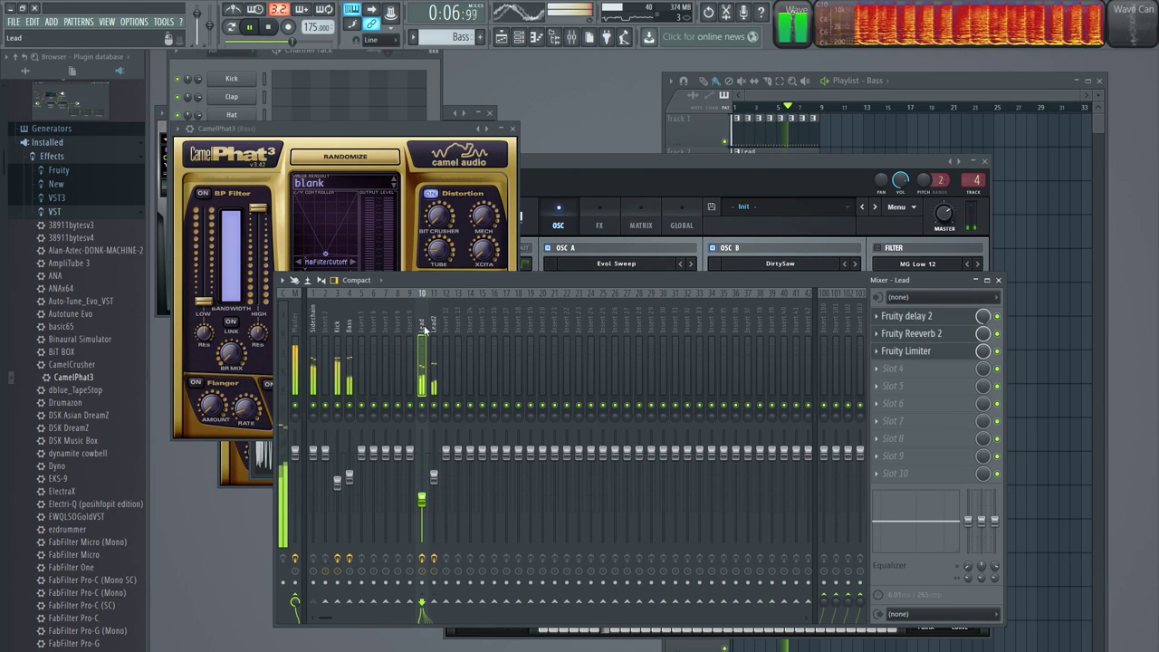
left_click(896, 350)
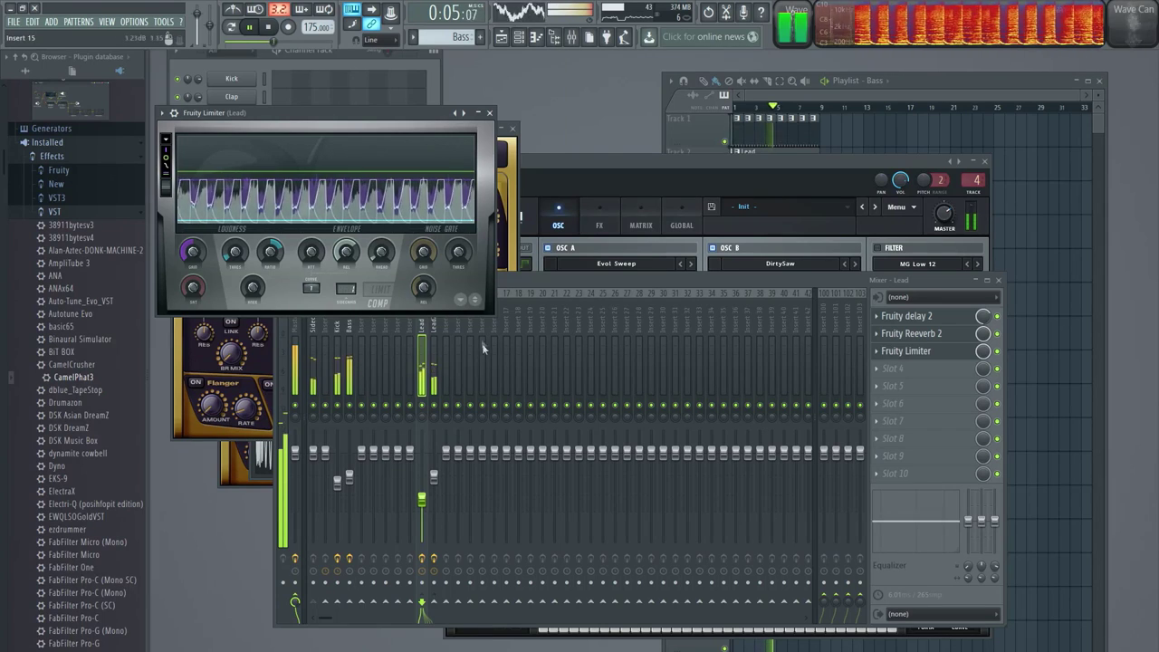
left_click_drag(422, 501, 435, 477)
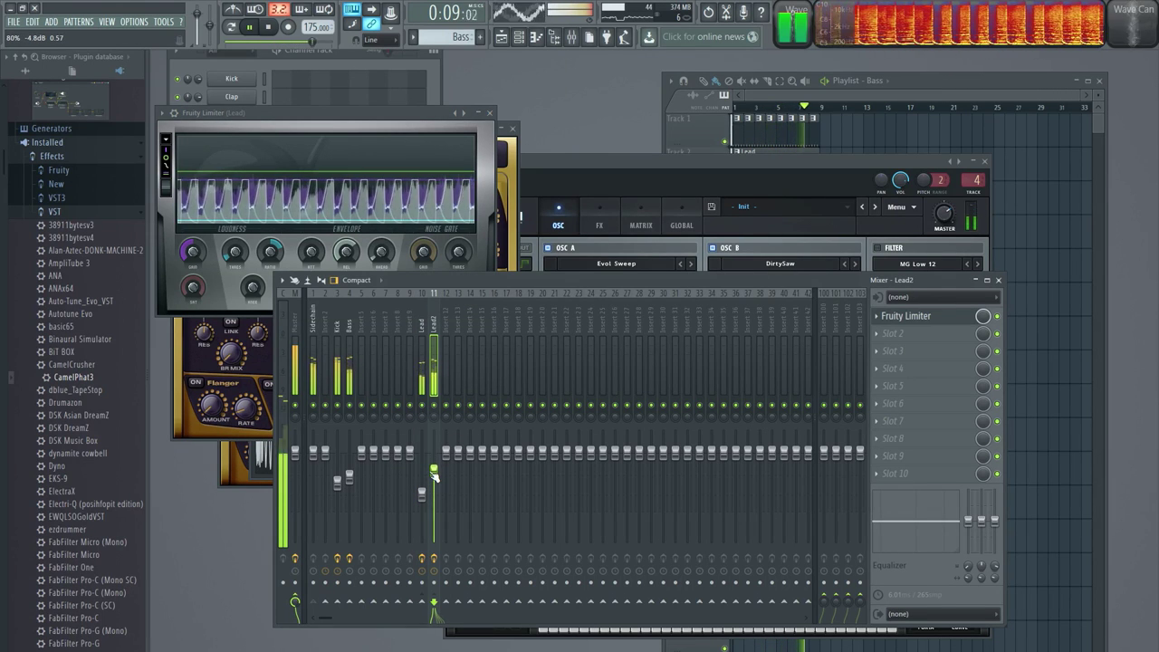
Step: Add Fruity parametric EQ 2 to the Bass track's third slot and cut the highs with band 7 around 14.6 kHz while soloed
right_click(349, 404)
left_click(350, 367)
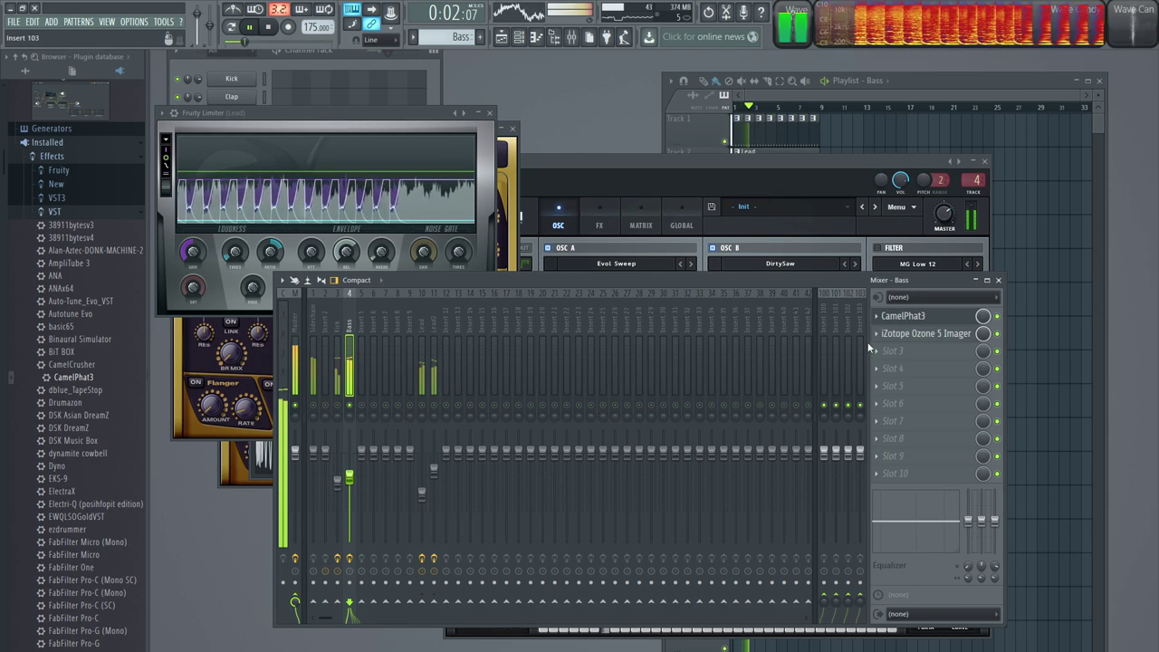
left_click(870, 350)
left_click(999, 447)
left_click_drag(436, 273, 572, 304)
left_click_drag(458, 303, 468, 308)
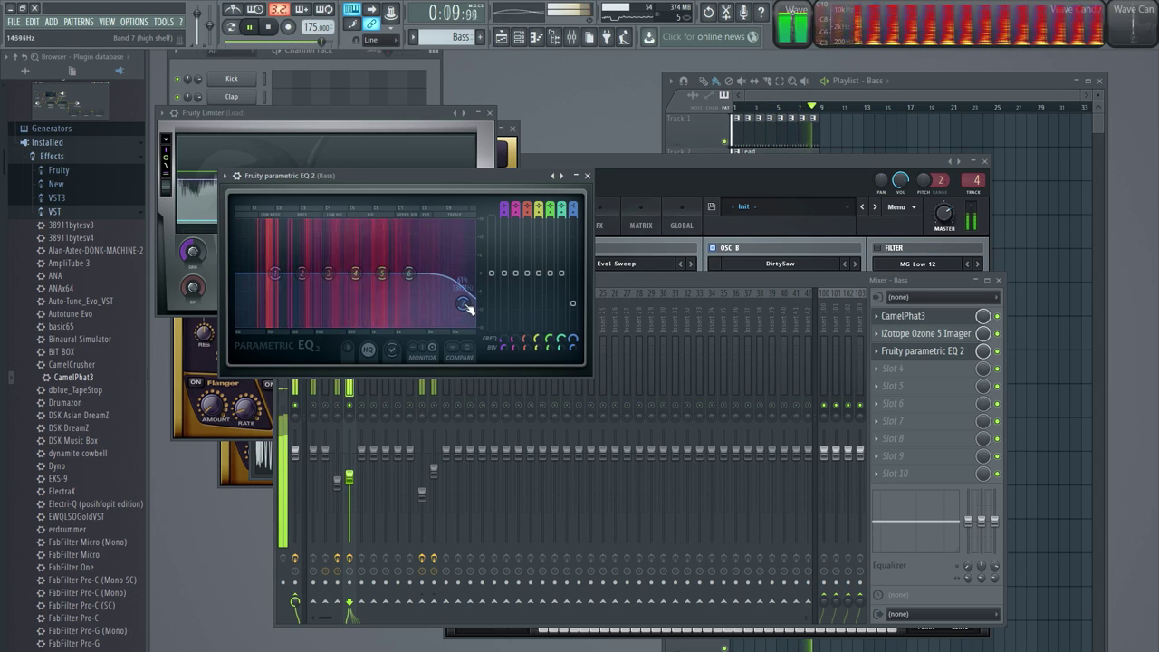
left_click(620, 294)
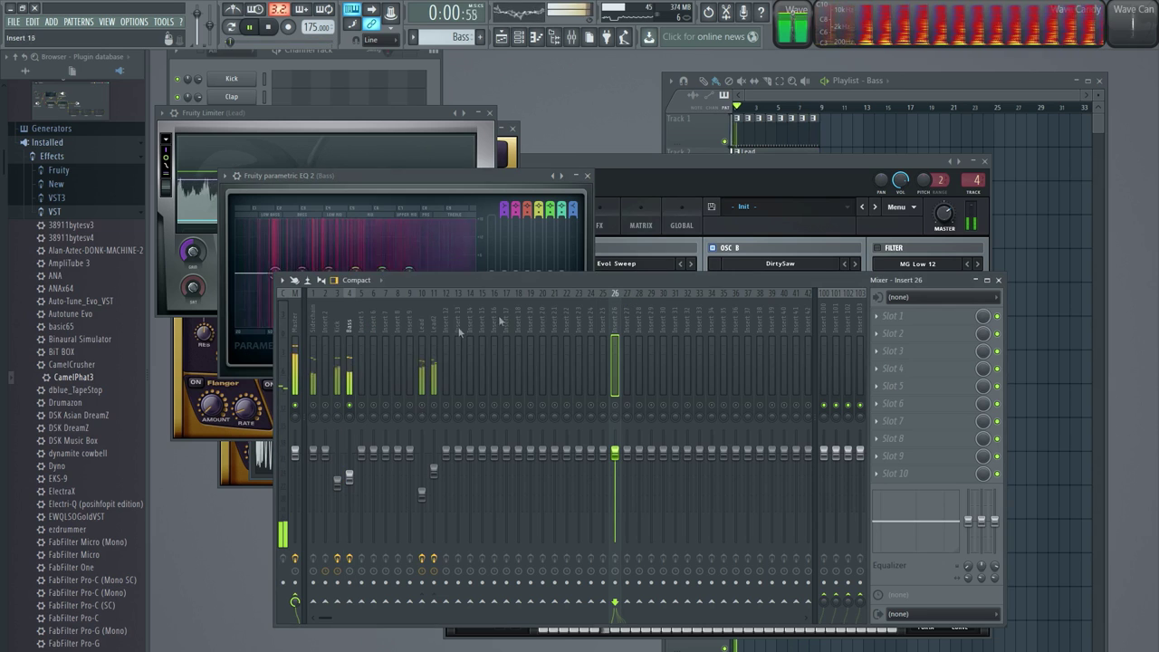
right_click(350, 405)
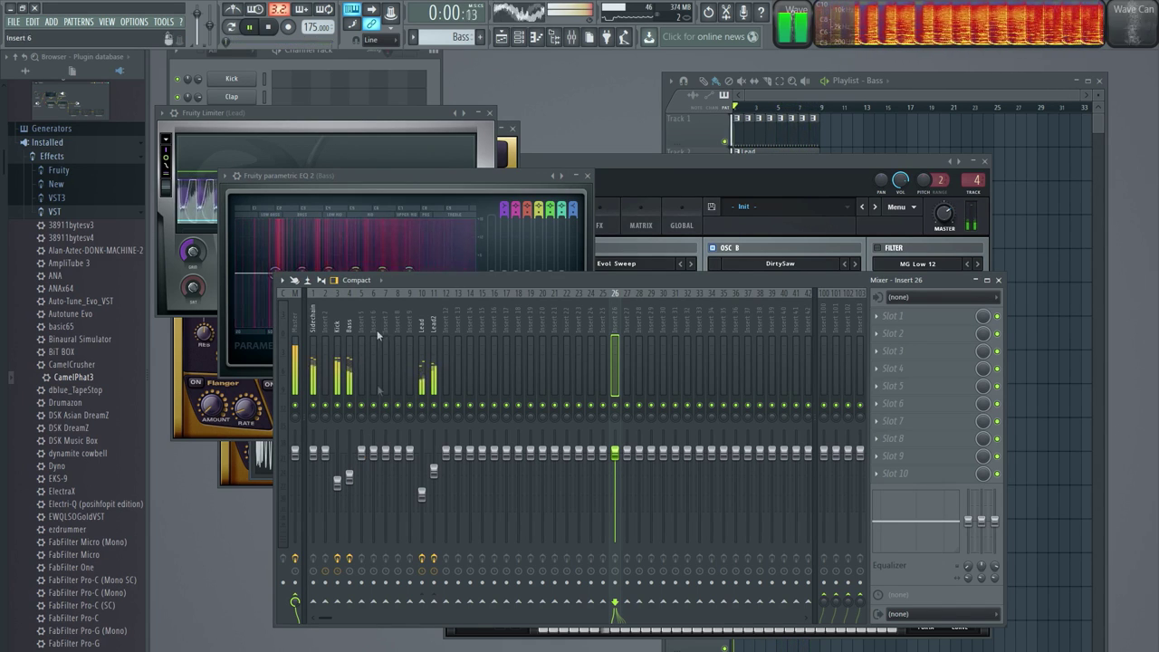
Step: Stop playback and open the VDUB1 Snares folder of the Vengeance Essential Dubstep Vol 1 sample pack
left_click(349, 97)
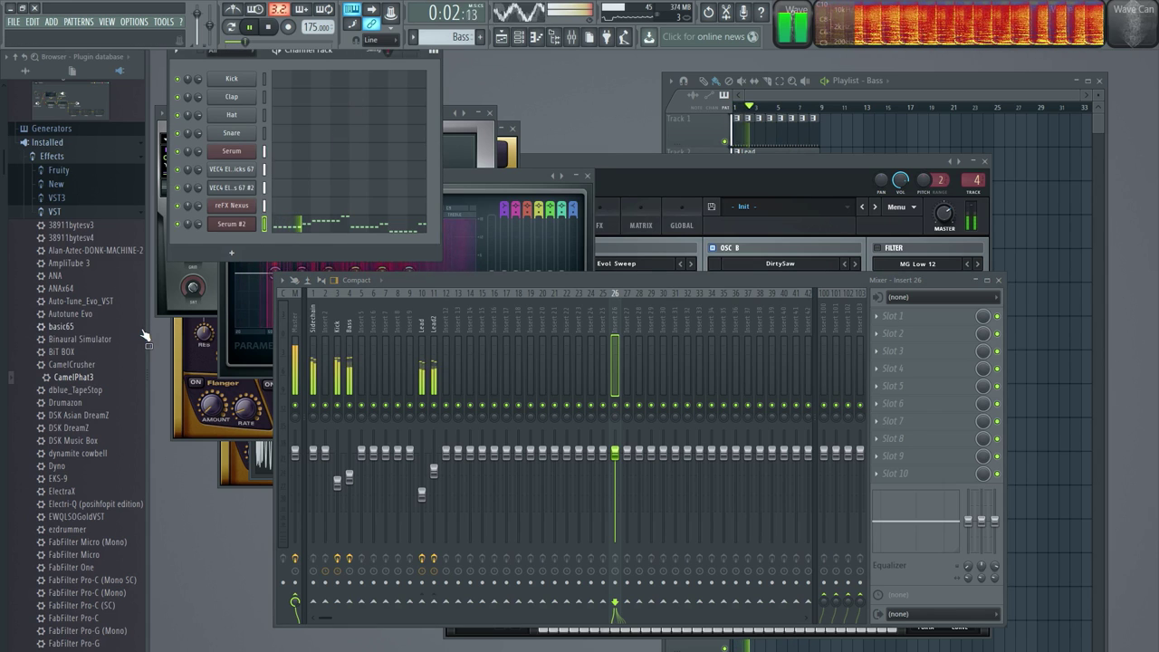
left_click(77, 160)
left_click(26, 71)
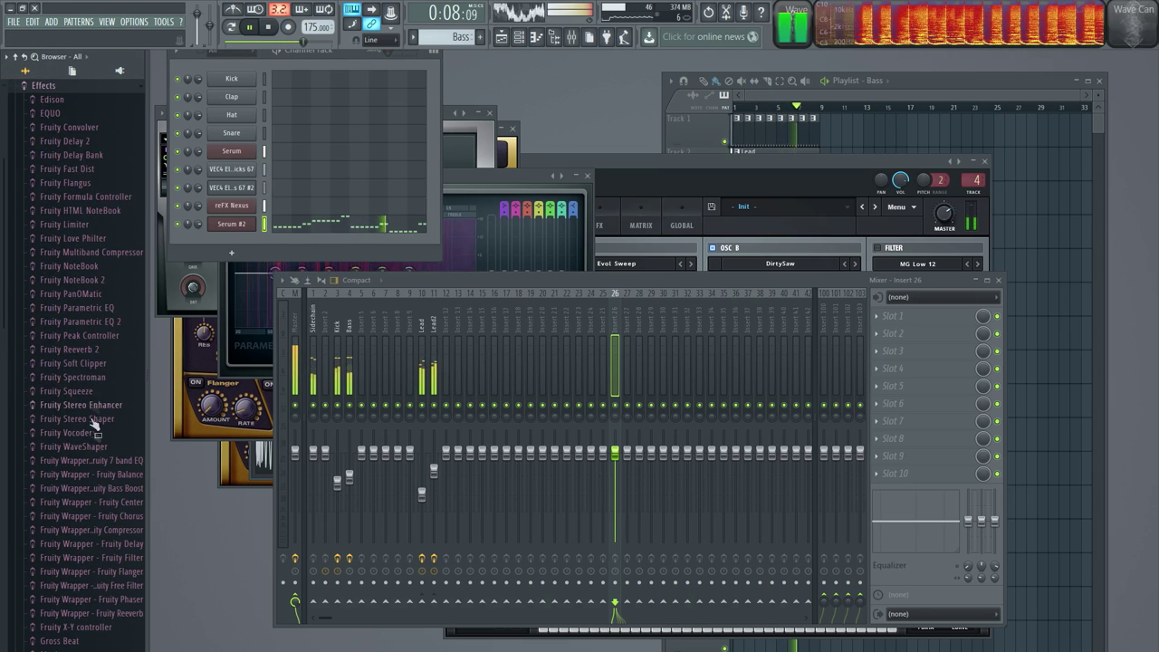
left_click(50, 86)
key("space")
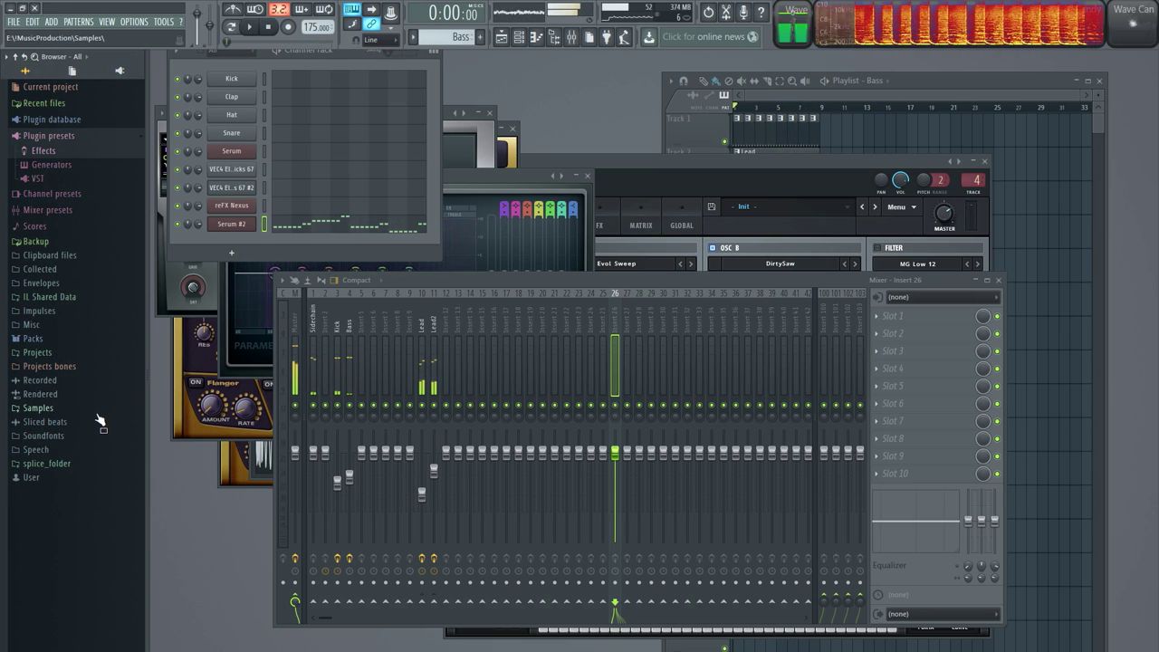
left_click(77, 412)
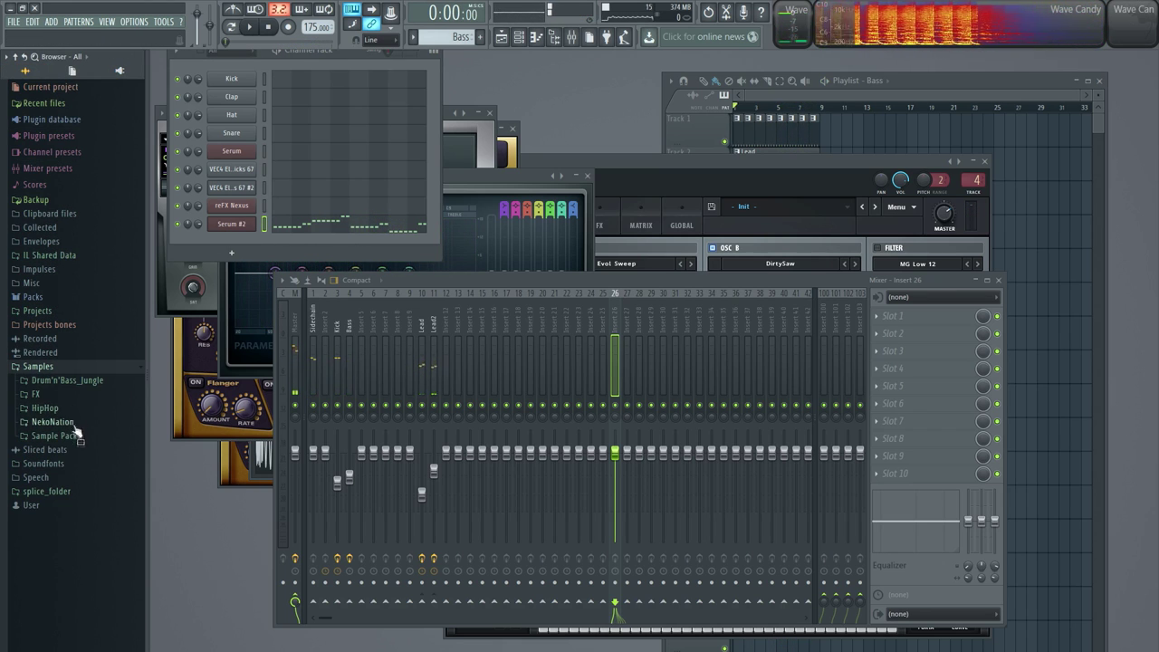
left_click(77, 435)
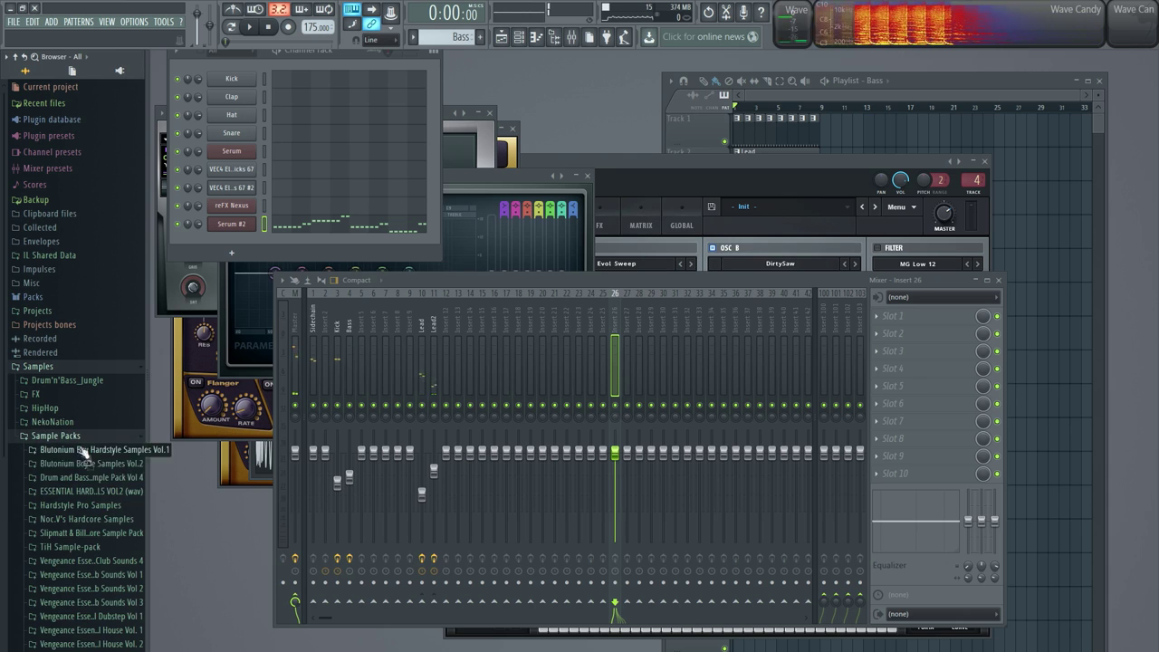
left_click(101, 562)
left_click(95, 513)
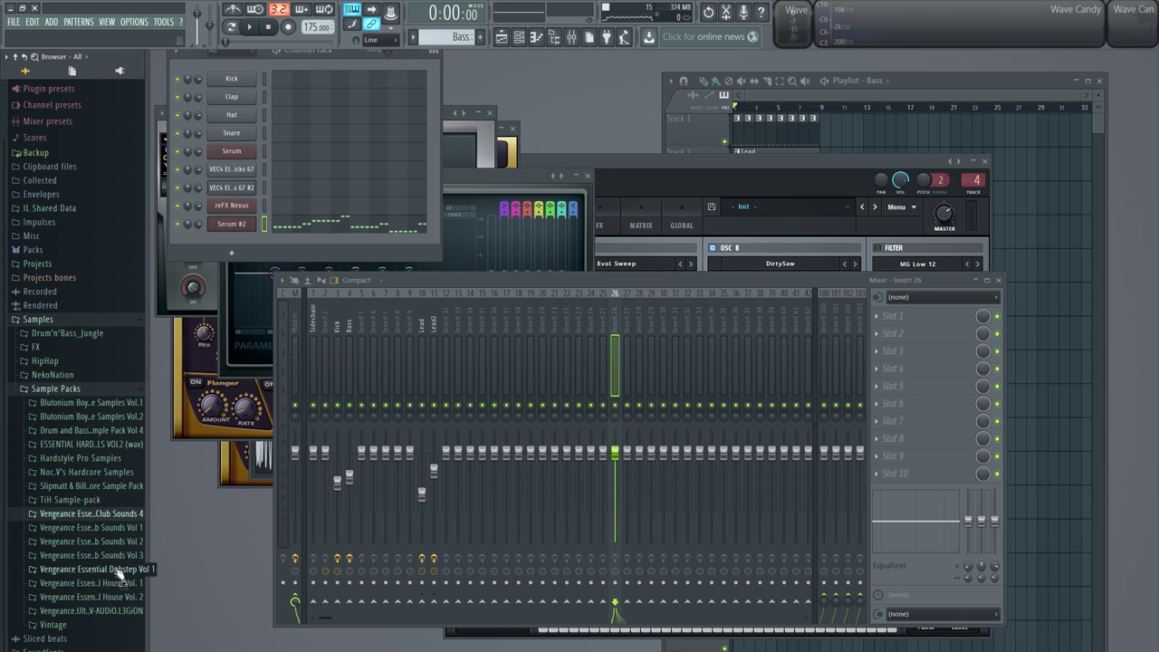
left_click(111, 568)
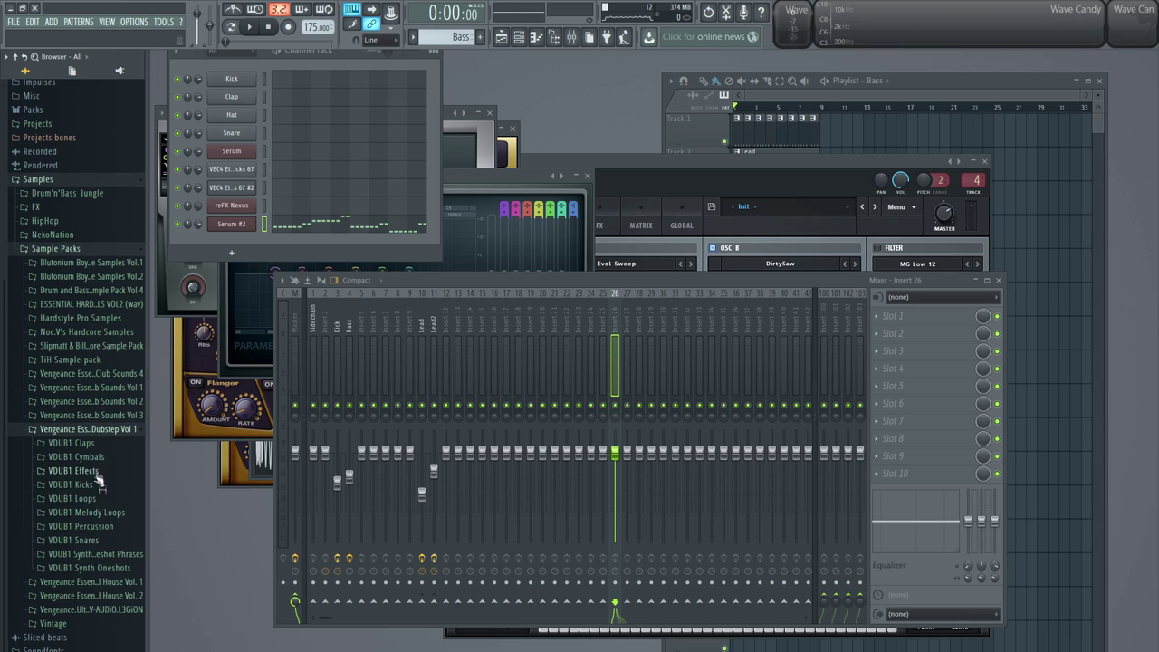
left_click(105, 540)
Step: Audition the VDUB1 snare samples and add VDUB1 Snare 127 as a new channel below Serum #2
scroll(107, 529, "down", 12)
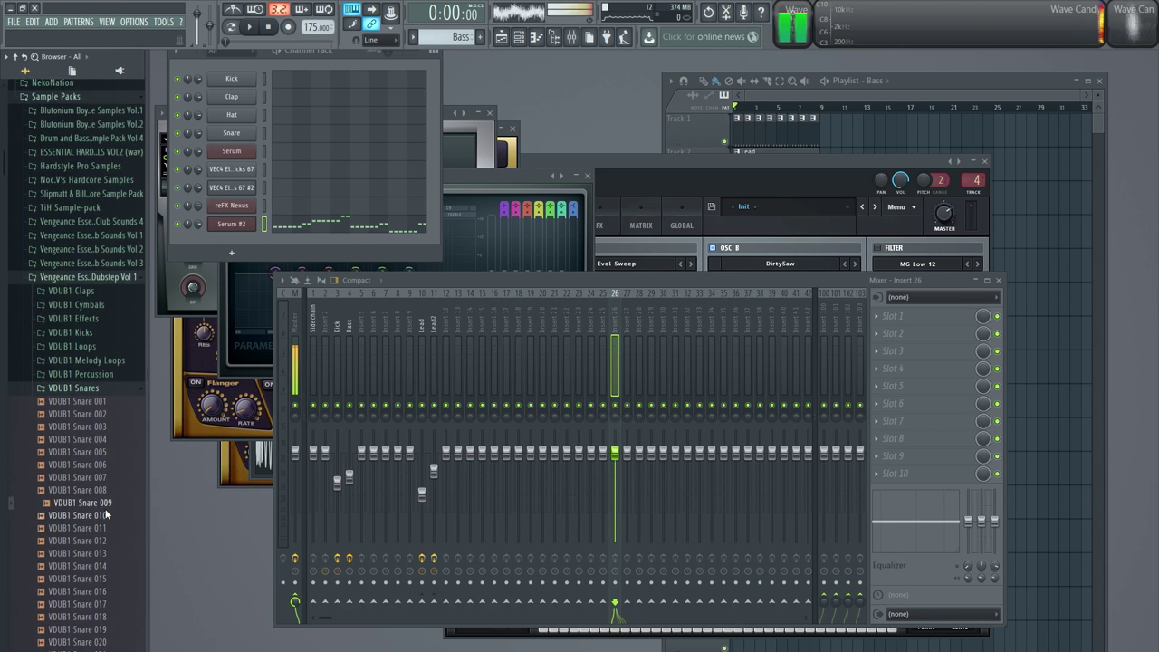
scroll(106, 507, "down", 4)
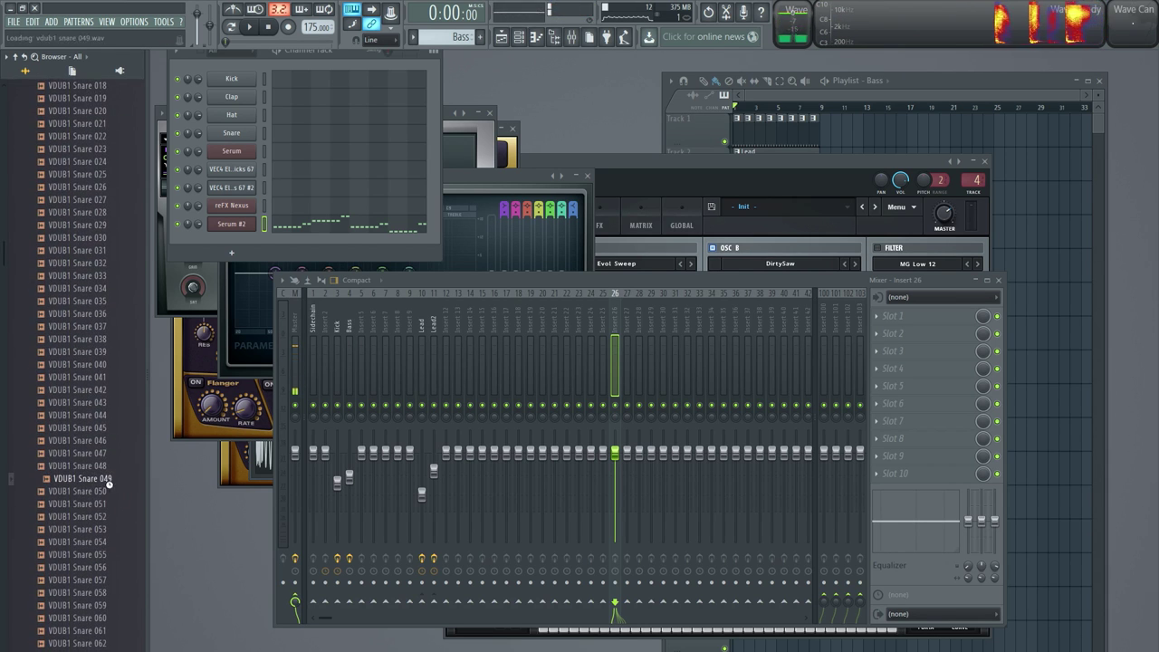
scroll(118, 511, "down", 1)
scroll(119, 507, "down", 5)
scroll(118, 521, "down", 3)
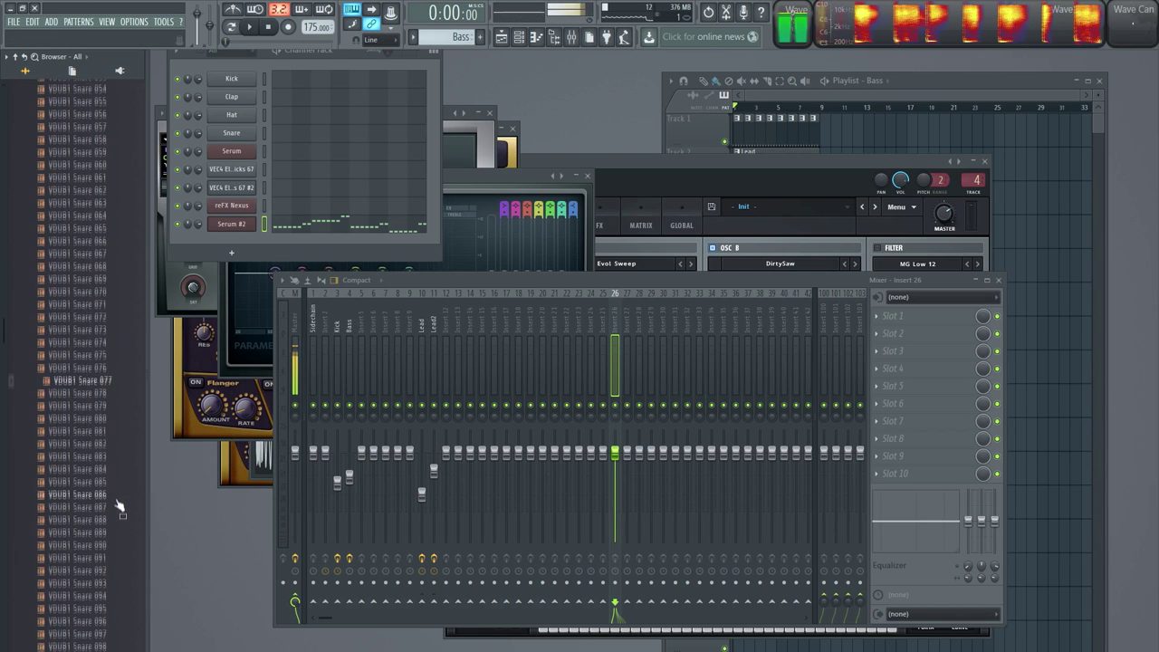
scroll(122, 554, "down", 3)
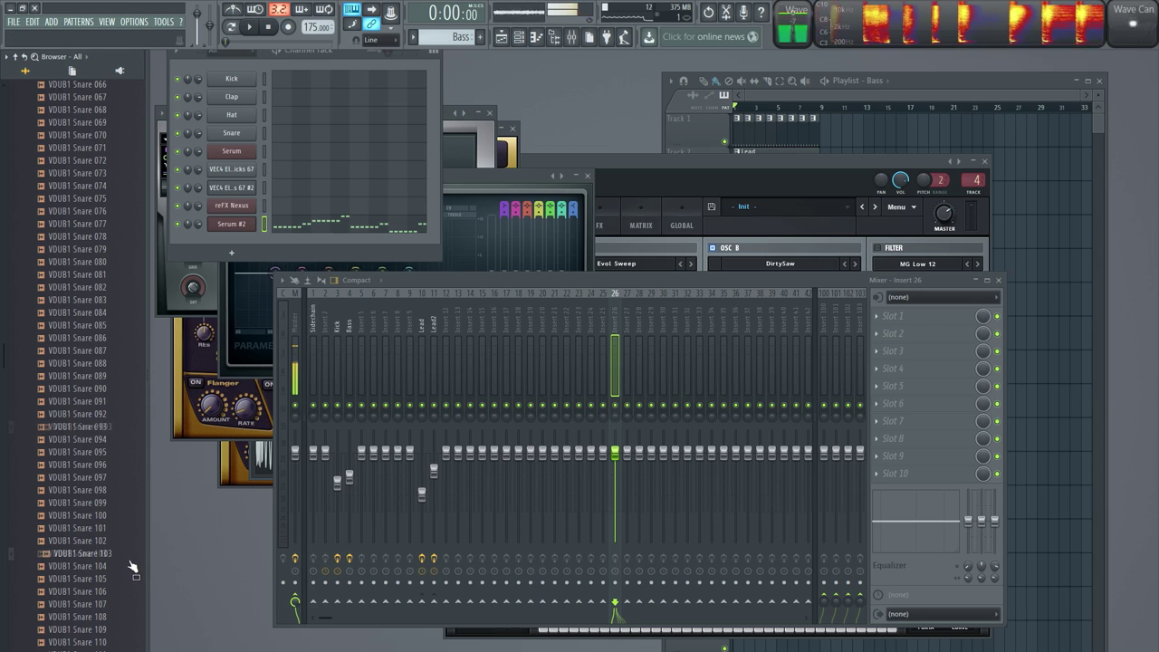
scroll(133, 585, "down", 3)
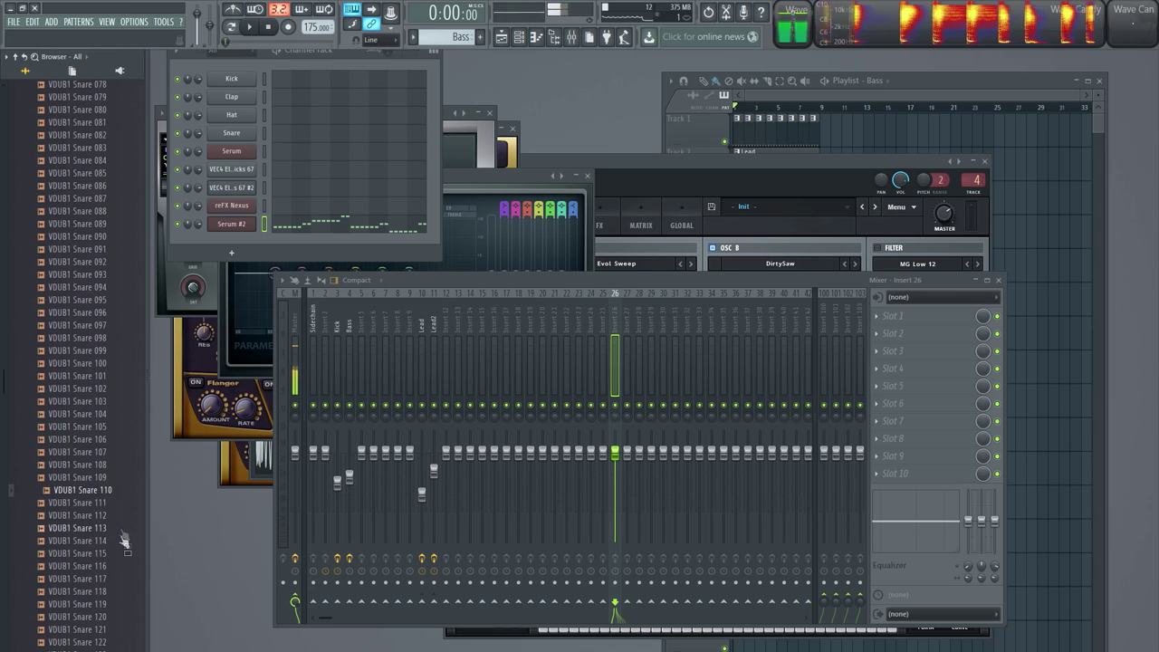
scroll(125, 602, "down", 3)
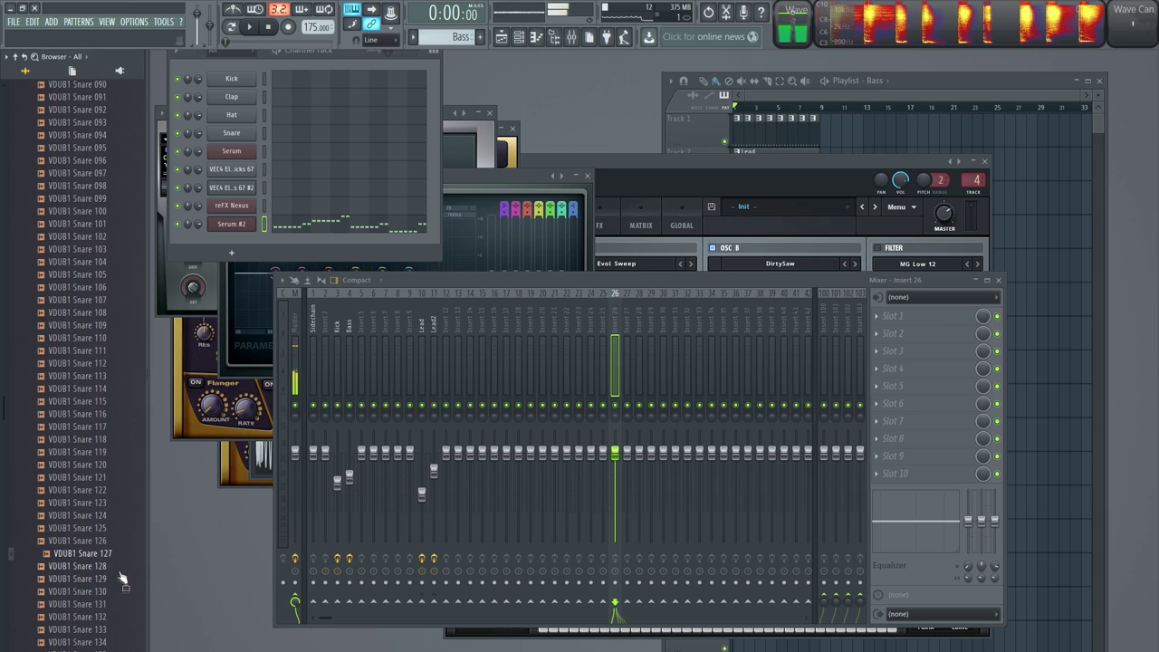
left_click_drag(269, 268, 247, 245)
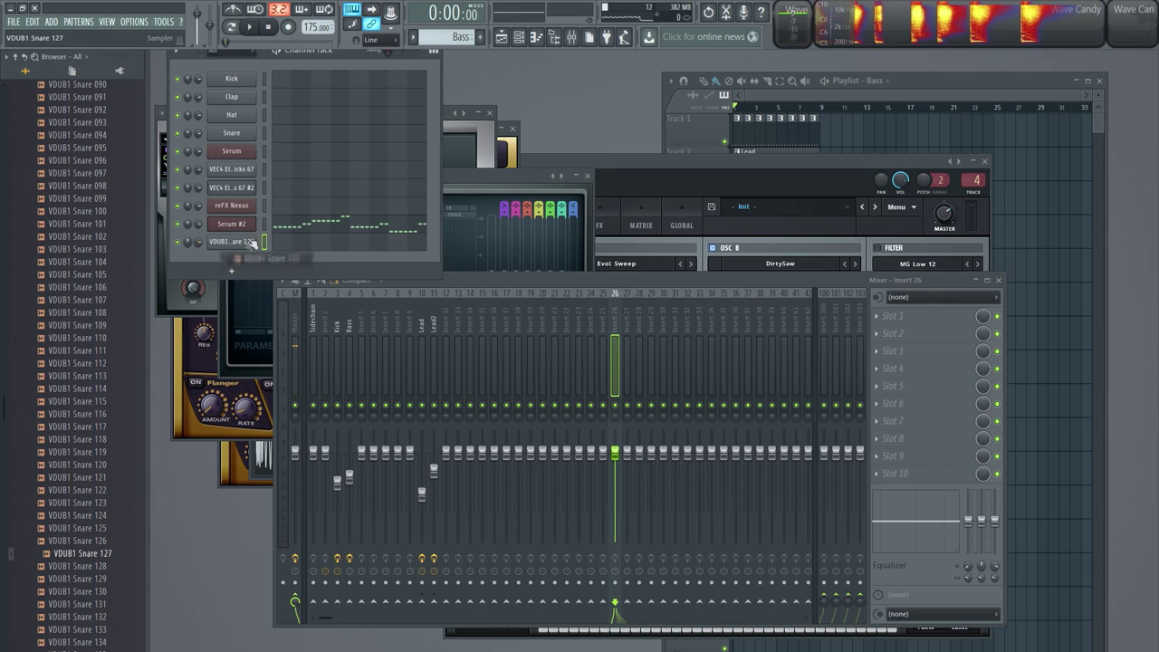
Step: Create a new pattern named Snare
left_click(483, 40)
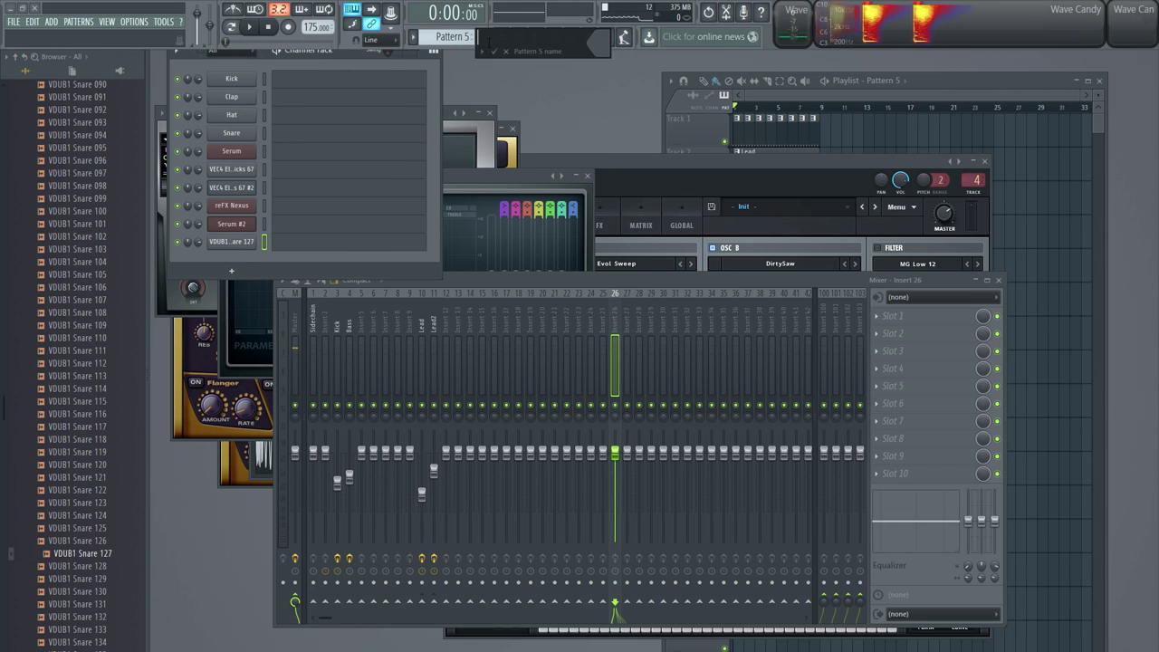
type("Snare")
key("Return")
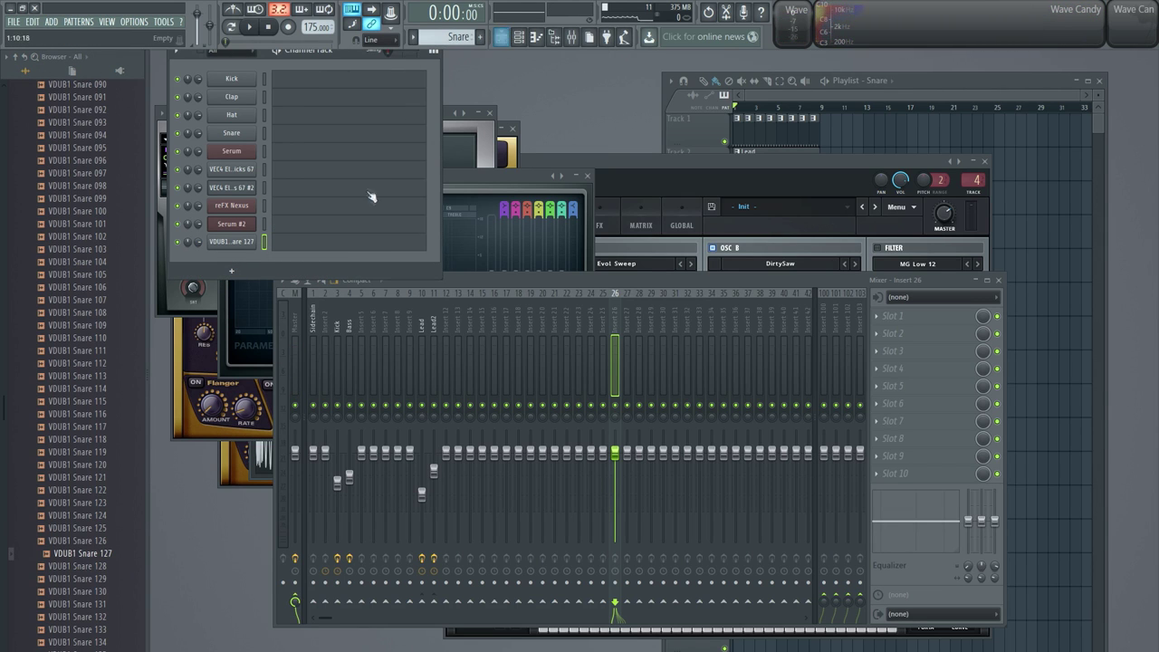
Step: Draw C5 notes on beats 2 and 4 of the first bar for the VDUB1 Snare 127 channel
key("F7")
left_click_drag(303, 337, 395, 344)
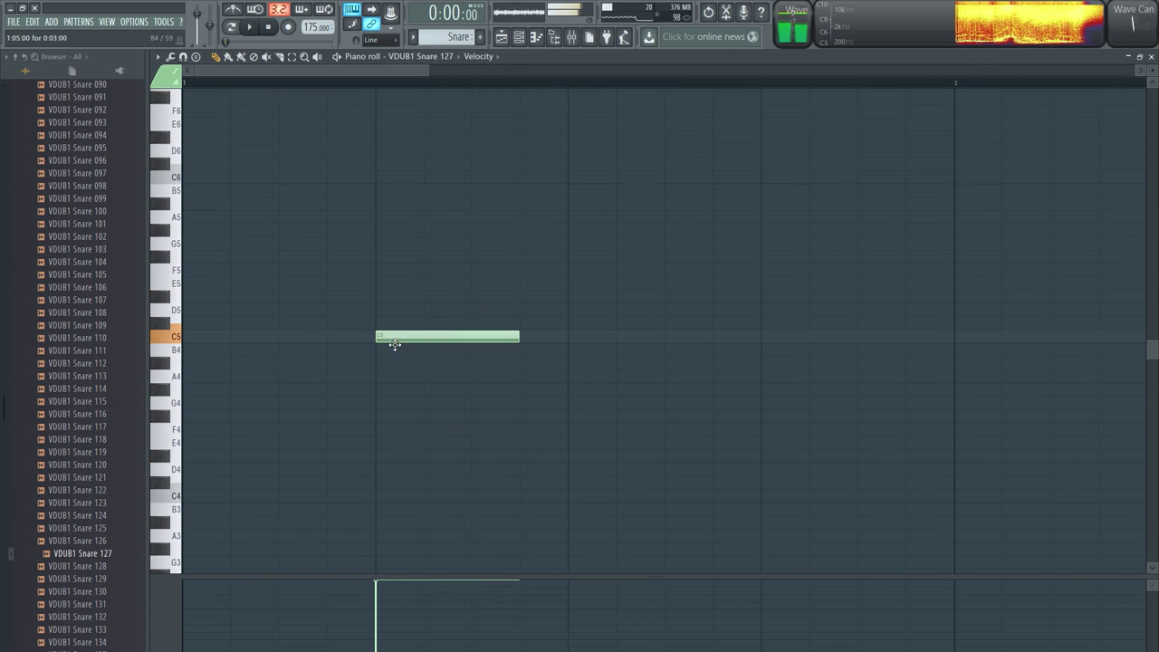
left_click(802, 339)
left_click(1151, 57)
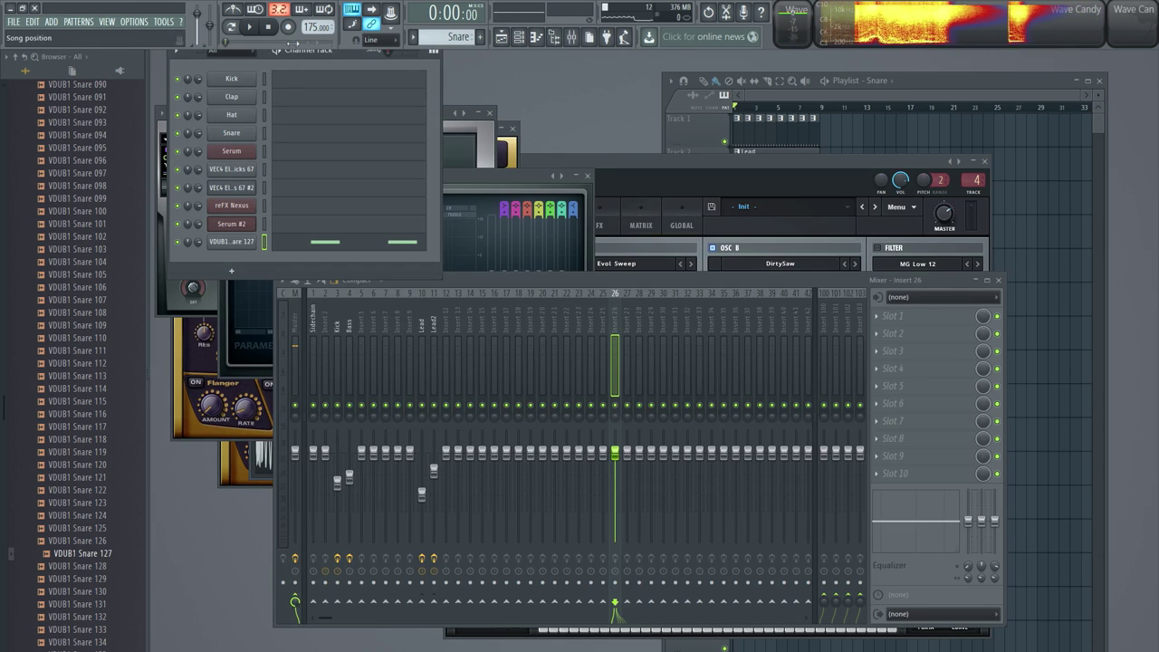
Step: Place the Snare pattern on playlist Track 5 across the first eight bars and play the arrangement in song mode
left_click(217, 244)
left_click(505, 127)
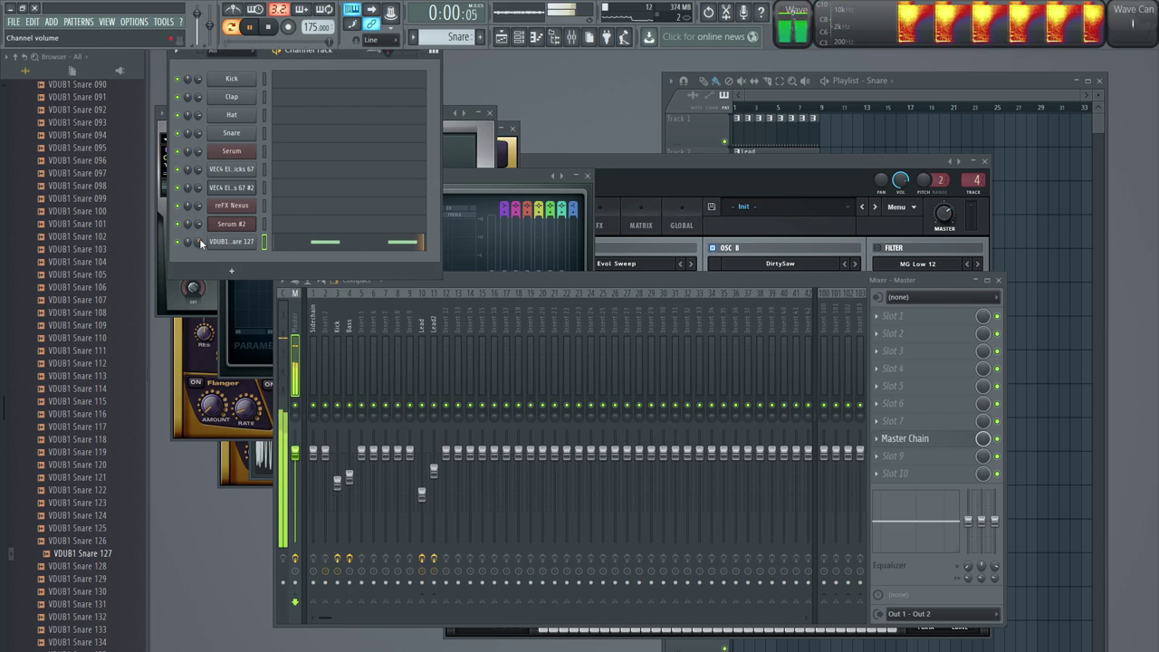
left_click(902, 83)
left_click_drag(817, 259, 584, 273)
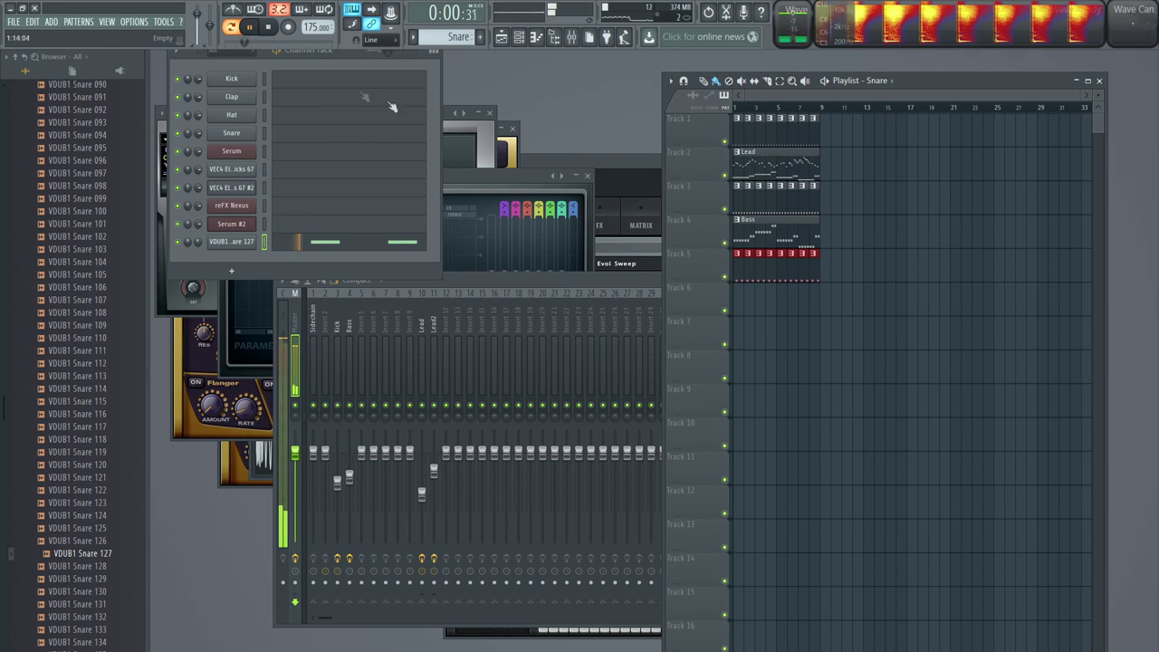
left_click(232, 26)
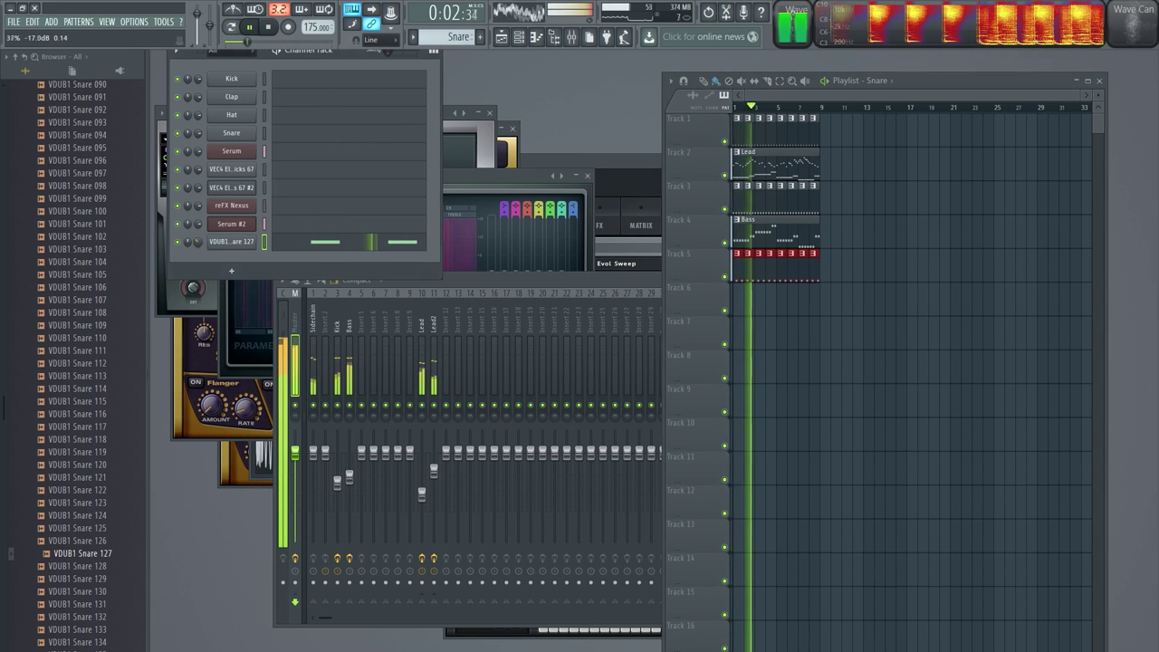
Step: Route the VDUB1 Snare 127 channel to mixer track 14 and rebalance the snare and lead levels
left_click(232, 241)
left_click_drag(495, 168, 494, 136)
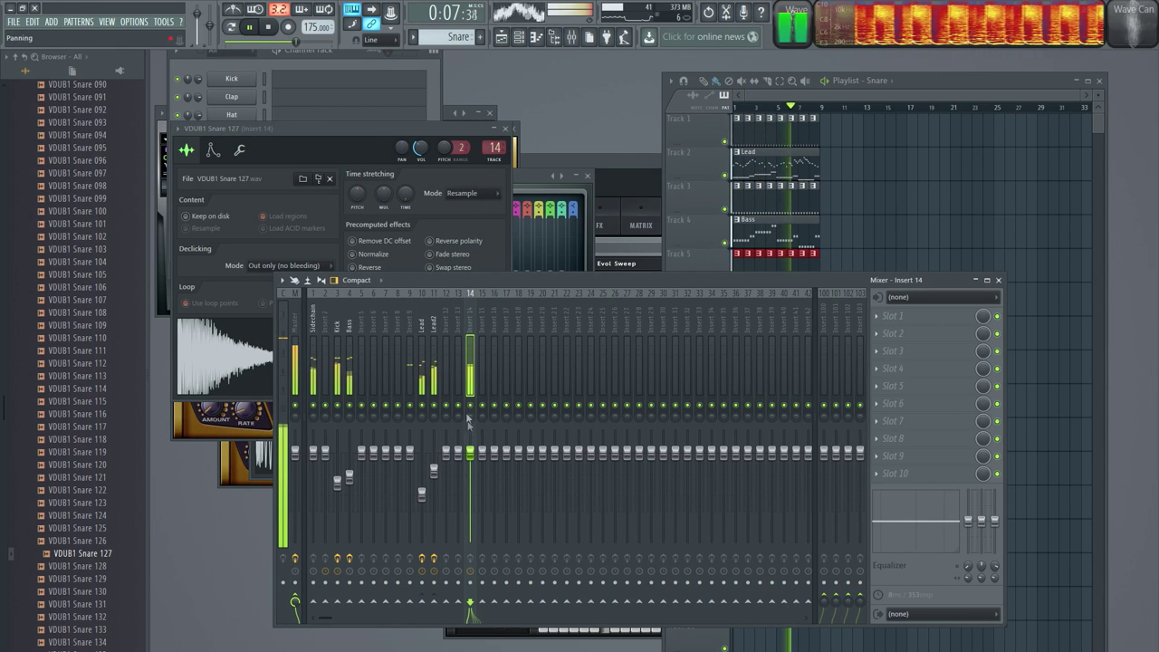
left_click(422, 471)
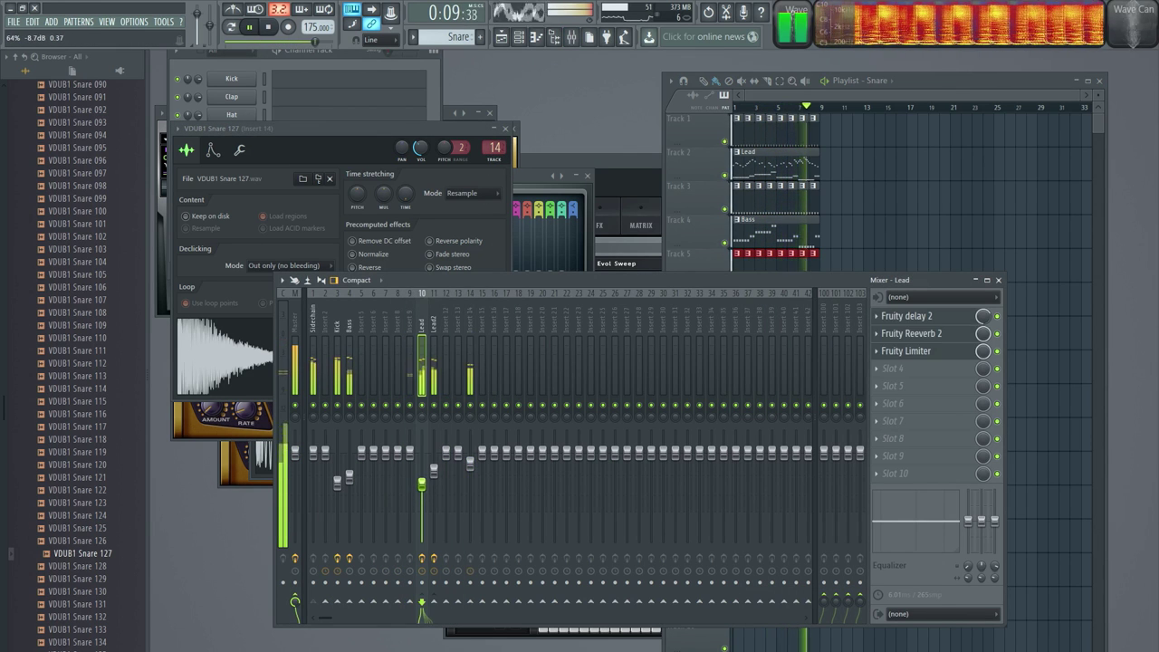
left_click(439, 463)
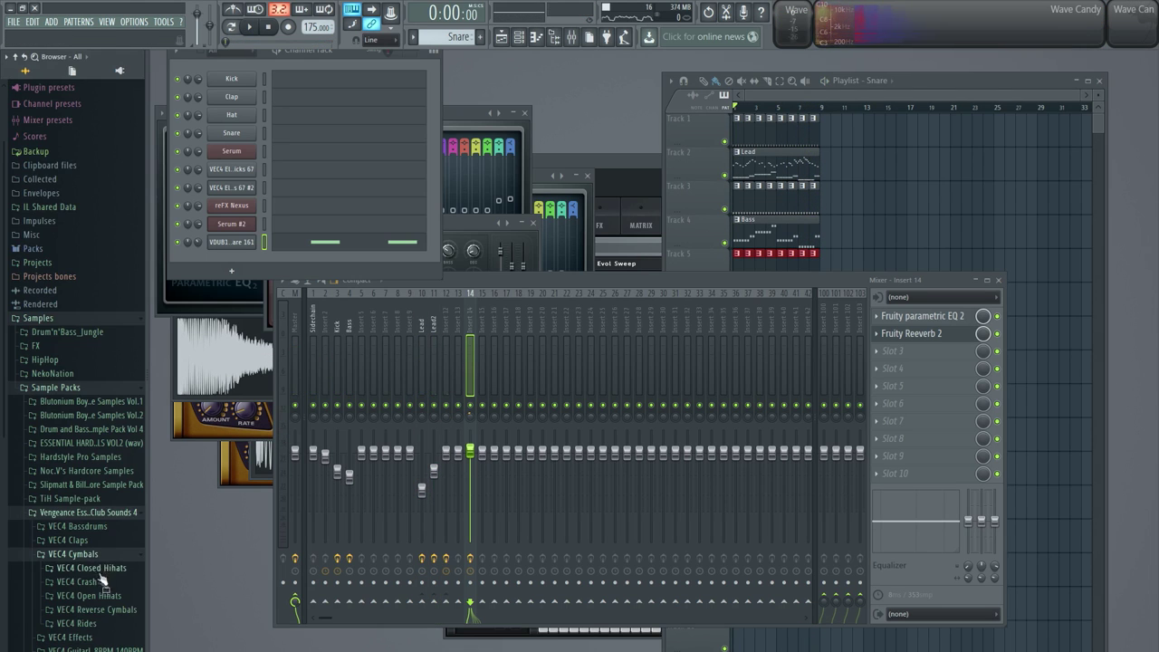
Step: Audition the VEC4 Crash samples, place VEC4 Crash 05 on playlist Track 6 at bar 1 and play the arrangement
left_click(102, 582)
left_click(103, 511)
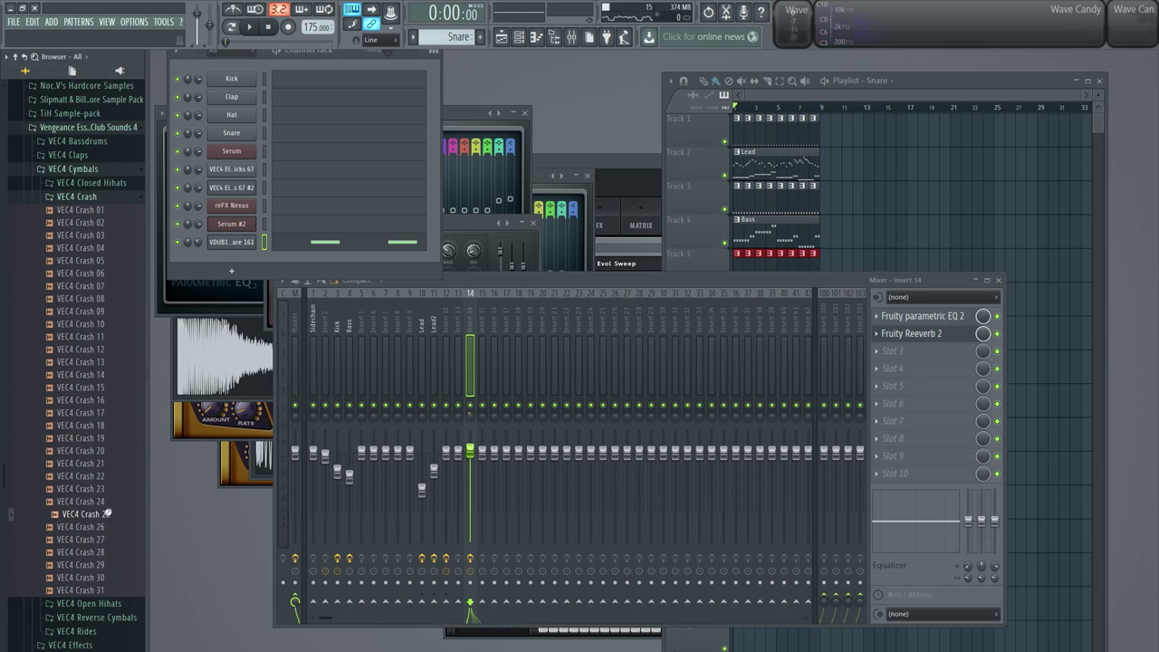
left_click_drag(104, 433, 104, 182)
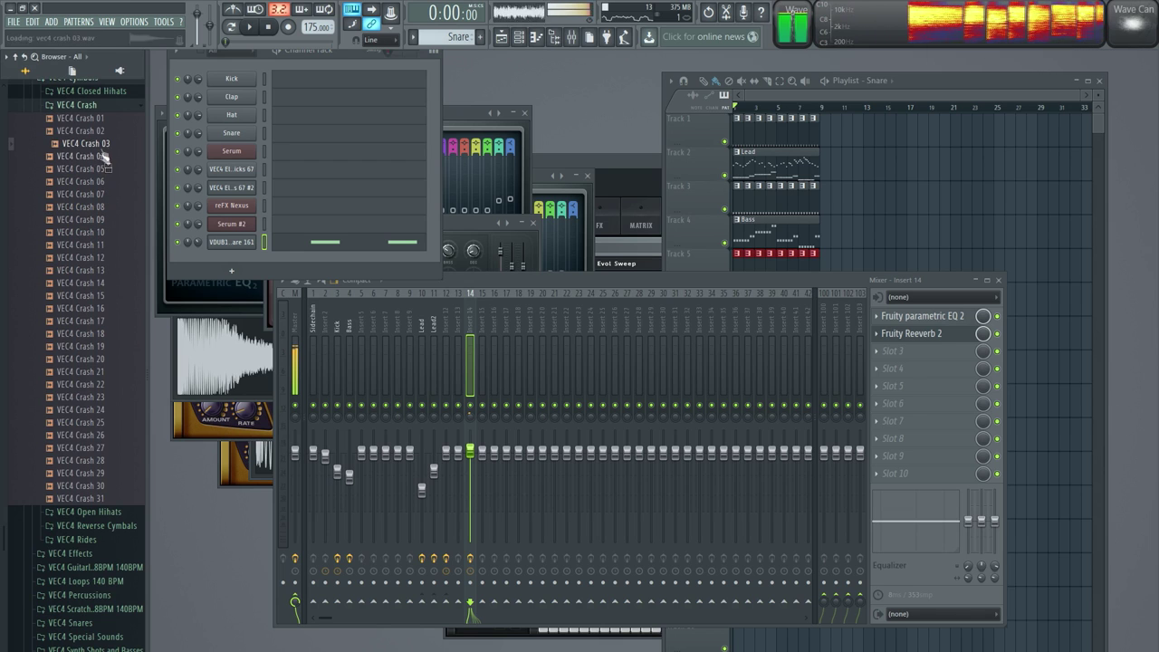
left_click_drag(436, 211, 751, 294)
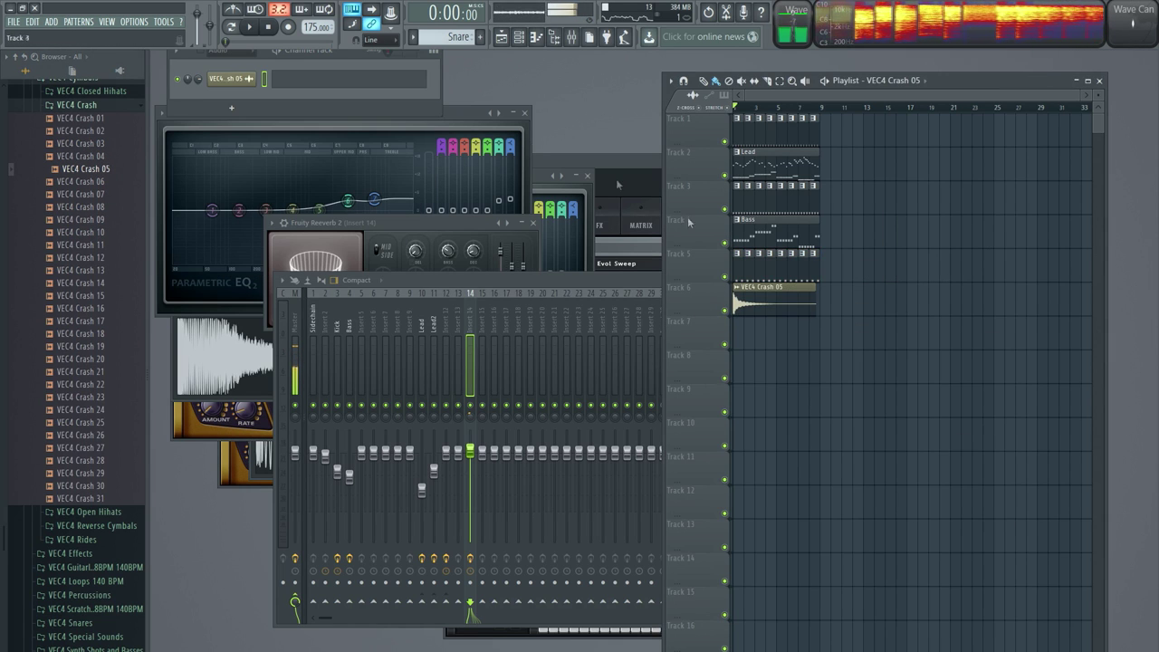
left_click(248, 28)
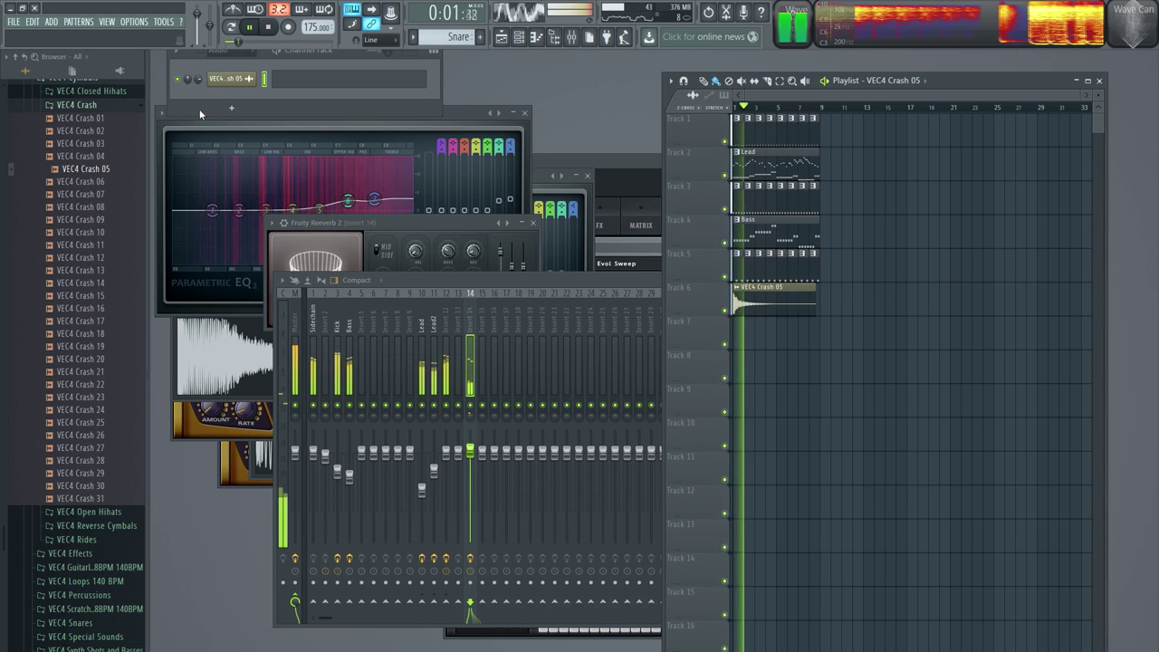
key("space")
Step: Try VEC4 Crash 21 as the crash sample in the arrangement
left_click(123, 186)
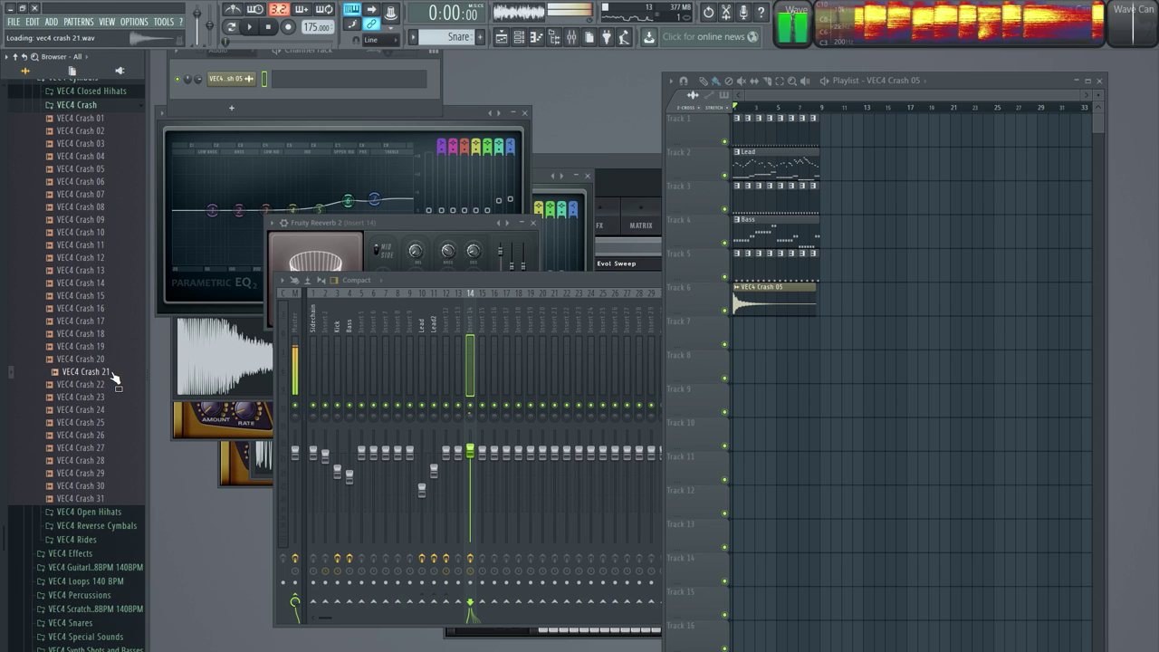
key("space")
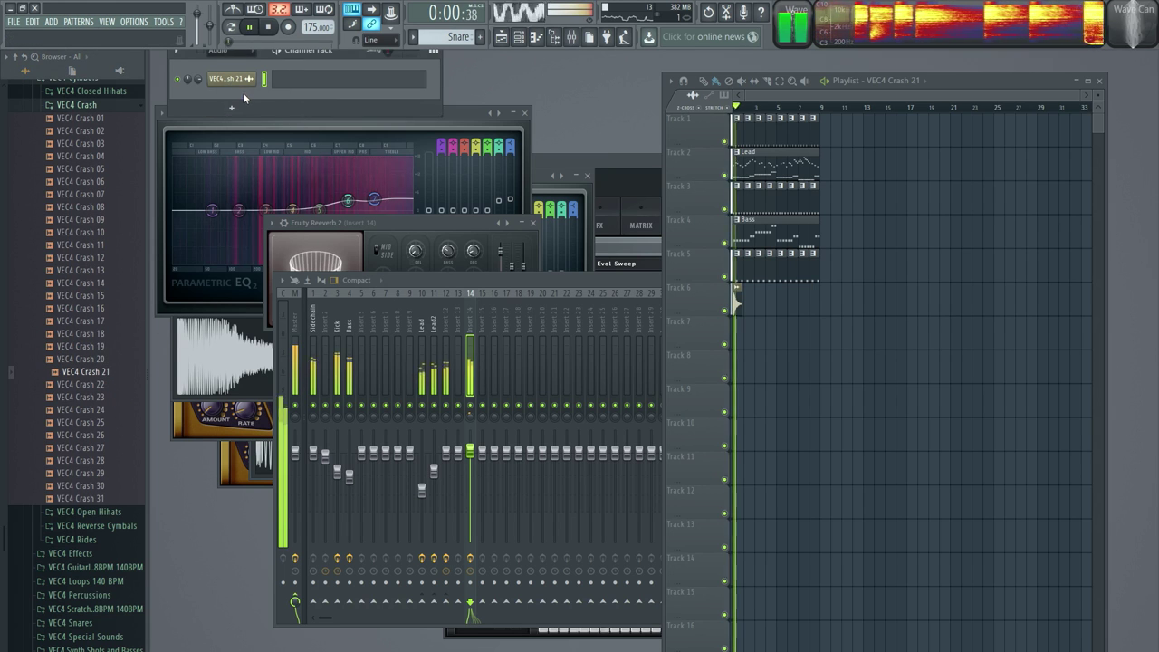
key("space")
Step: Audition further VEC4 crashes, replace the crash channel's sample with VEC4 Crash 26 and play the arrangement
left_click(114, 399)
left_click(113, 423)
left_click(114, 437)
left_click(114, 448)
left_click_drag(104, 441, 228, 81)
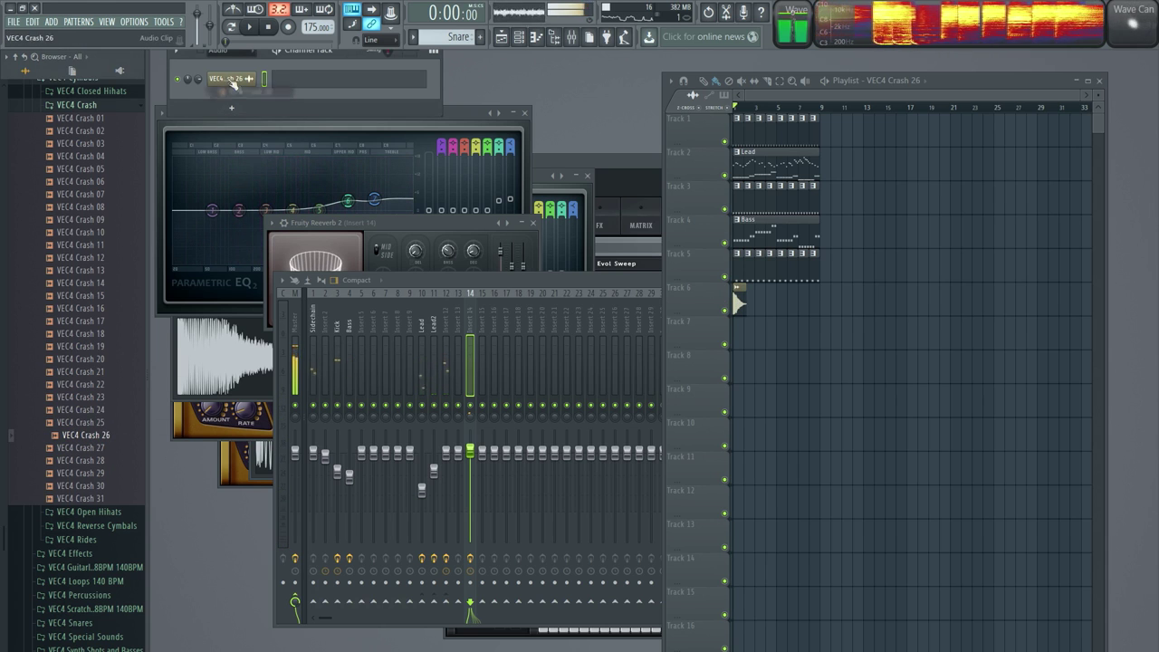
key("space")
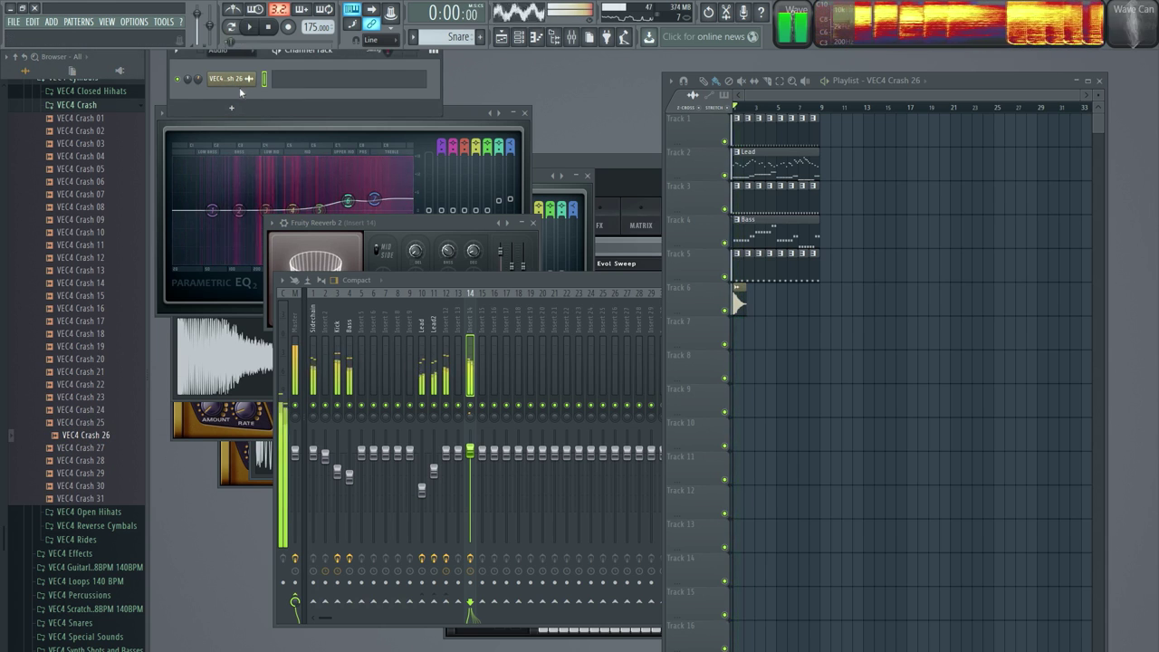
Step: Route the VEC4 Crash 26 channel to mixer track 16 and name that track Crash
left_click(231, 79)
mouse_move(511, 164)
left_mouse_down()
mouse_move(512, 141)
mouse_move(501, 163)
left_mouse_up()
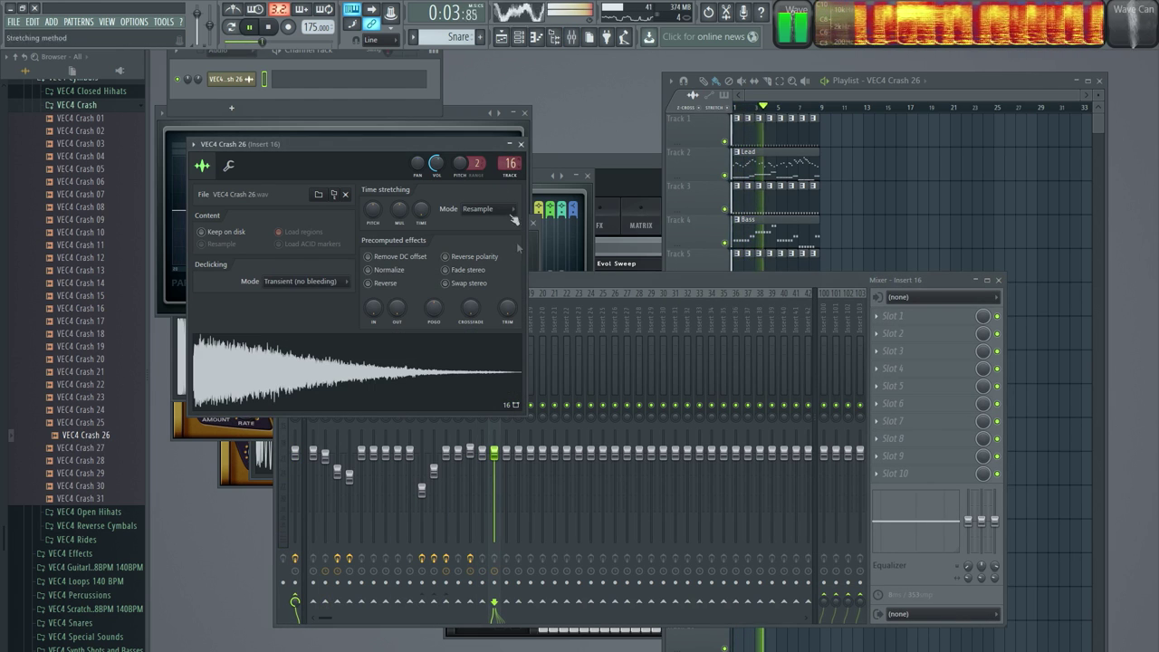
left_click(550, 280)
key("F2")
type("Cras")
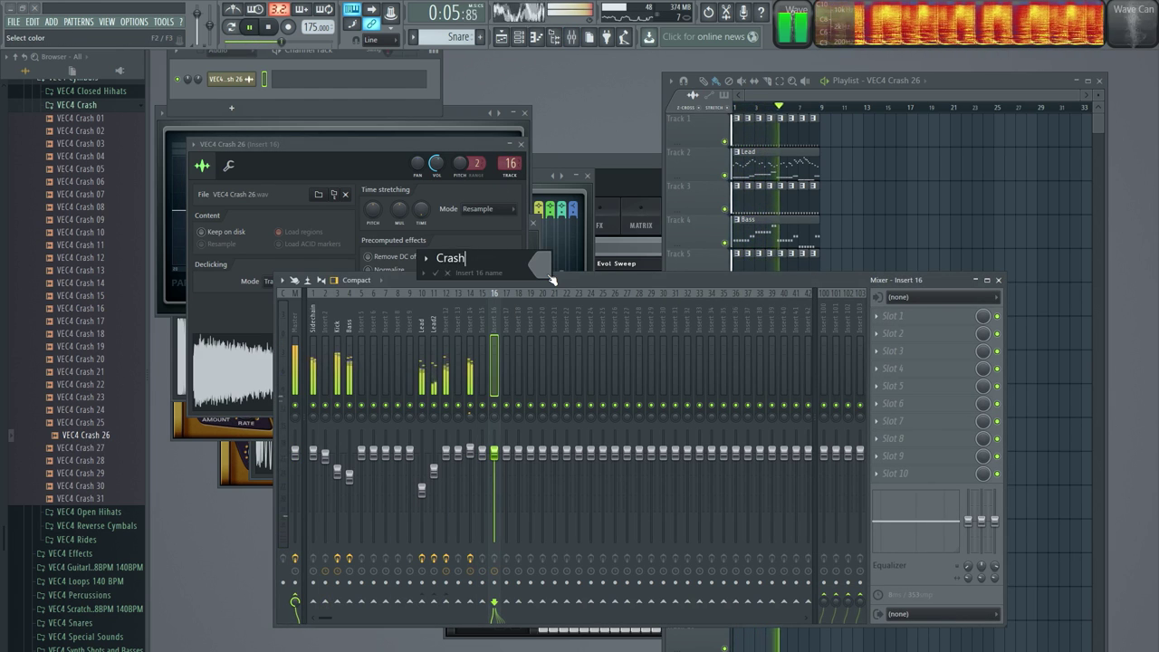
type("h")
key("Return")
Step: Add Fruity Delay 2 with ping-pong feedback to the Crash track's first effect slot and lower the track's level
left_click(891, 315)
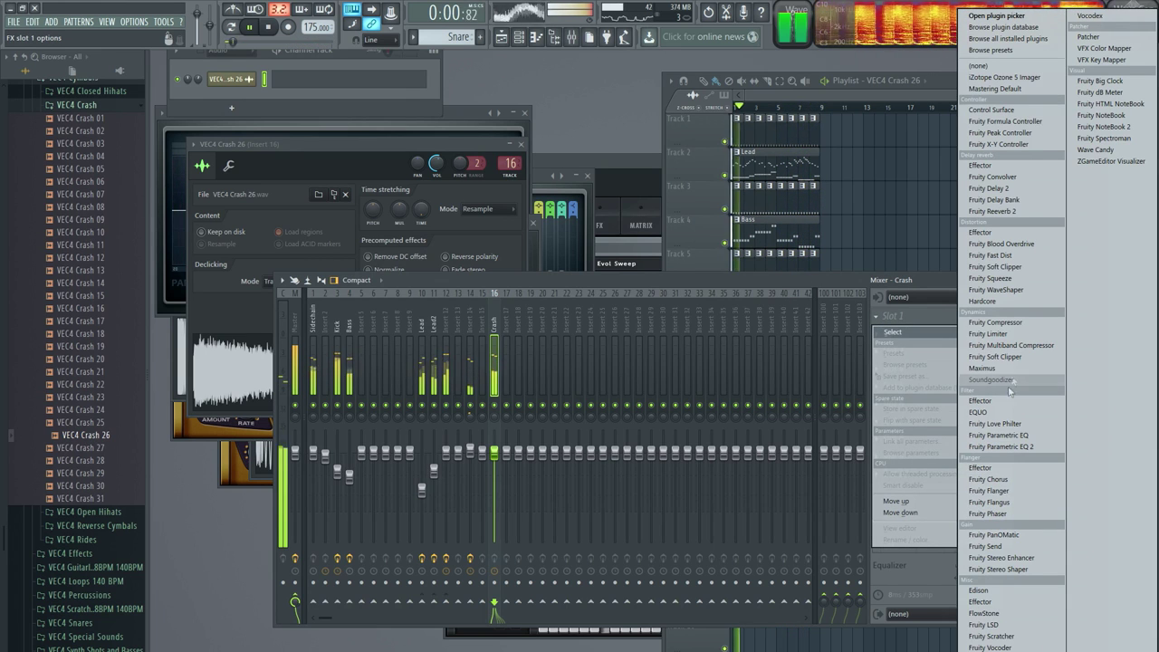
left_click(994, 188)
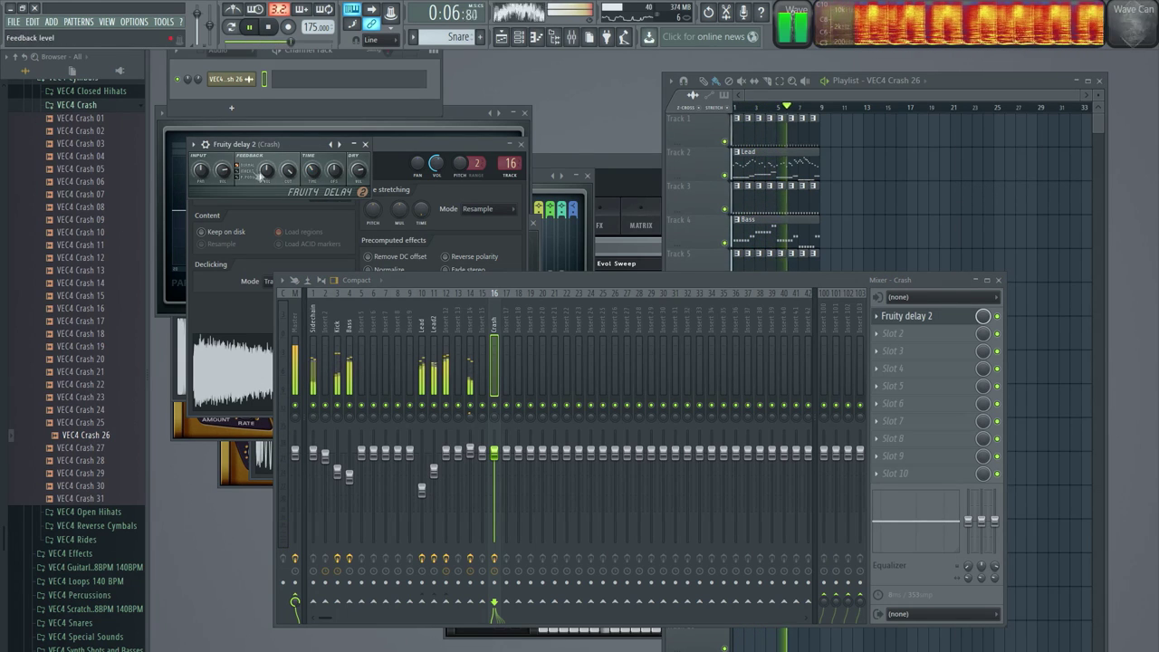
left_click_drag(494, 451, 494, 468)
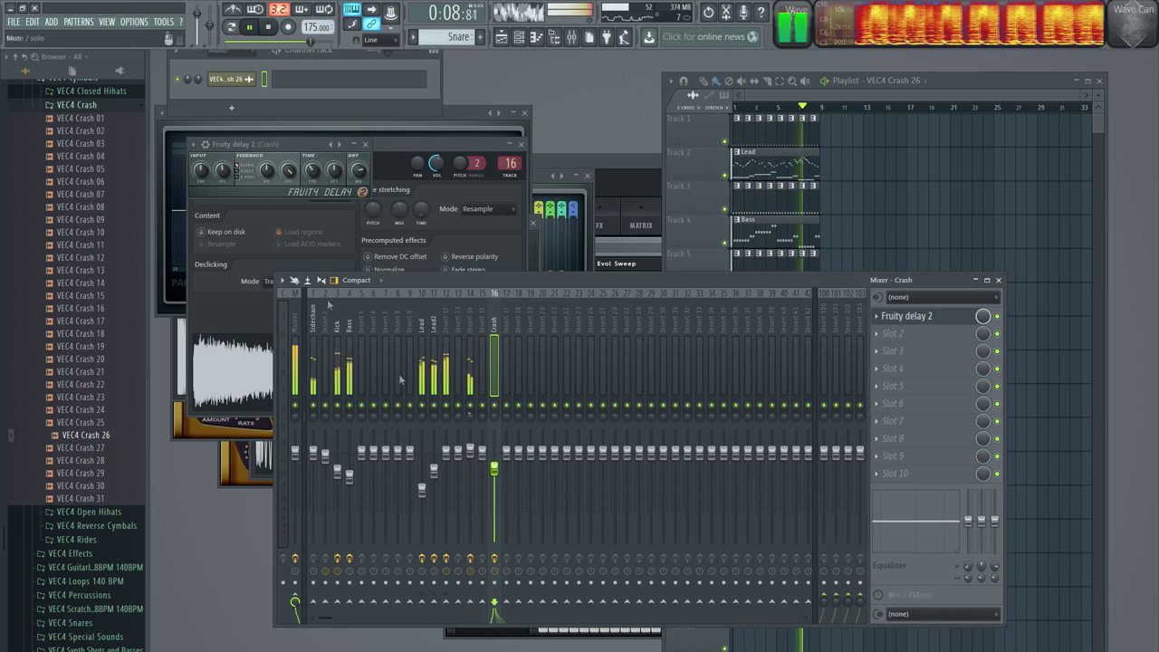
left_click(238, 177)
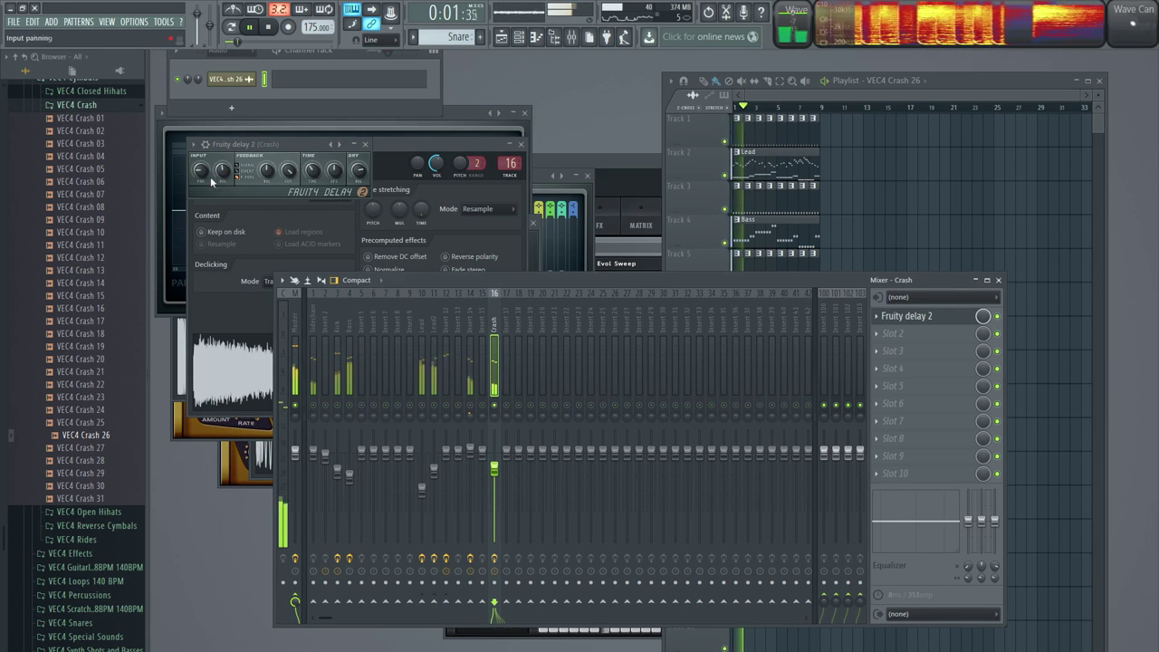
Step: Lower the Crash track's fader to about 73% (-6.4 dB) and play the arrangement
key("space")
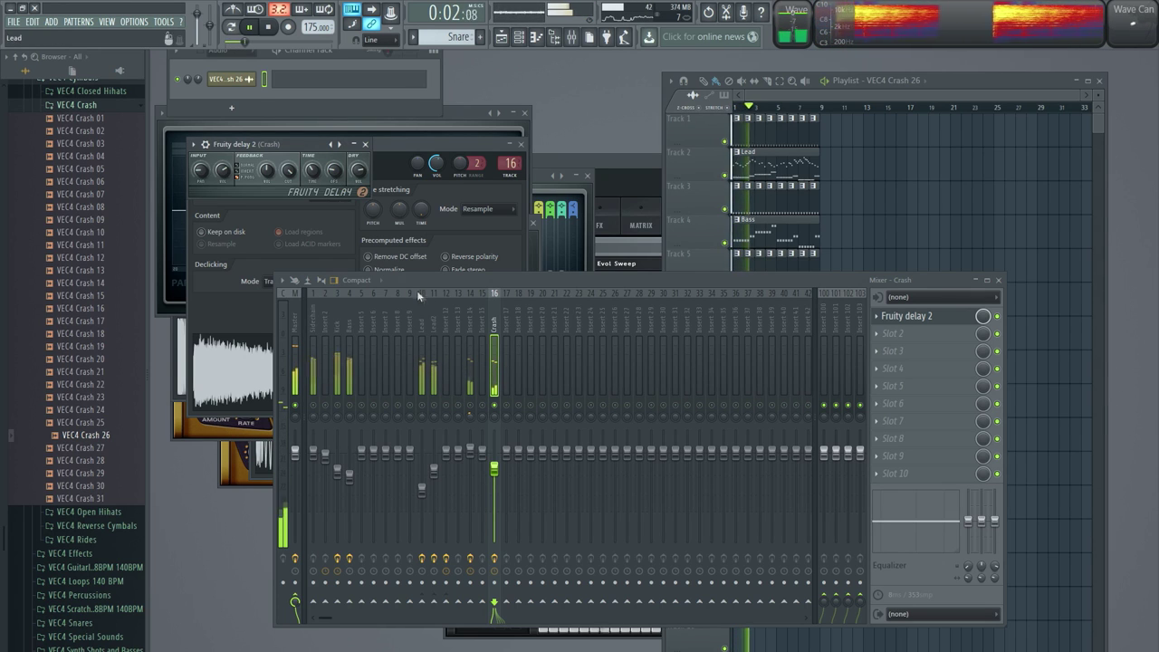
left_click_drag(498, 465, 501, 480)
key("space")
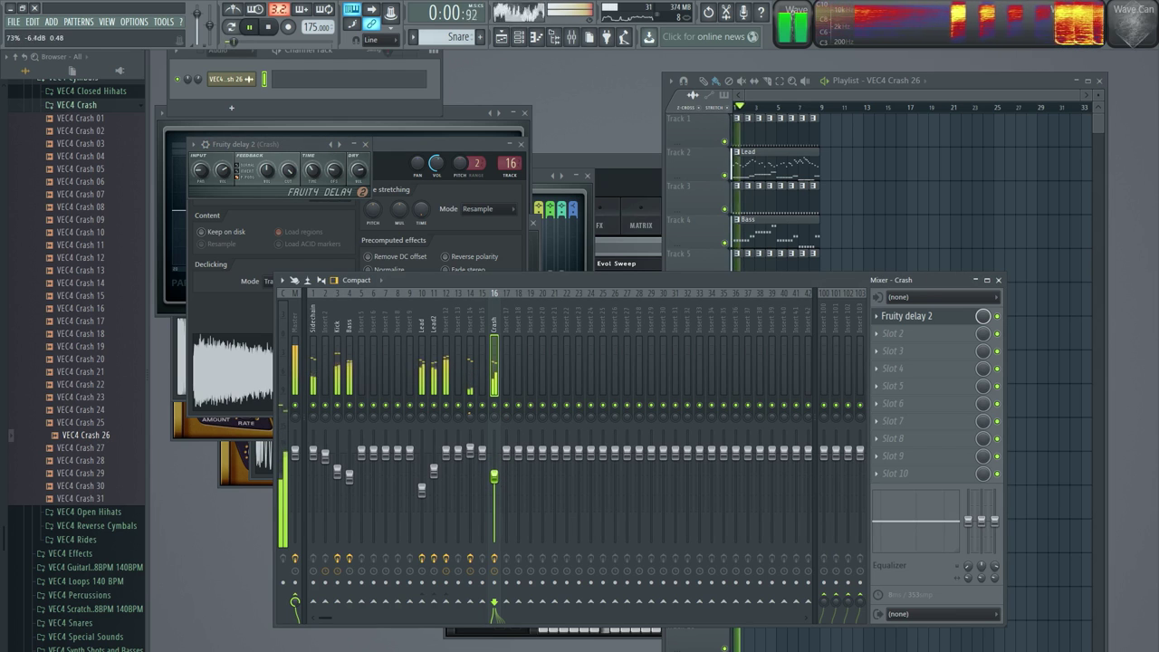
Step: Collapse the VEC4 Crash folder, stop playback and open VEC4 Open Hihats to audition its samples
left_click(95, 105)
key("space")
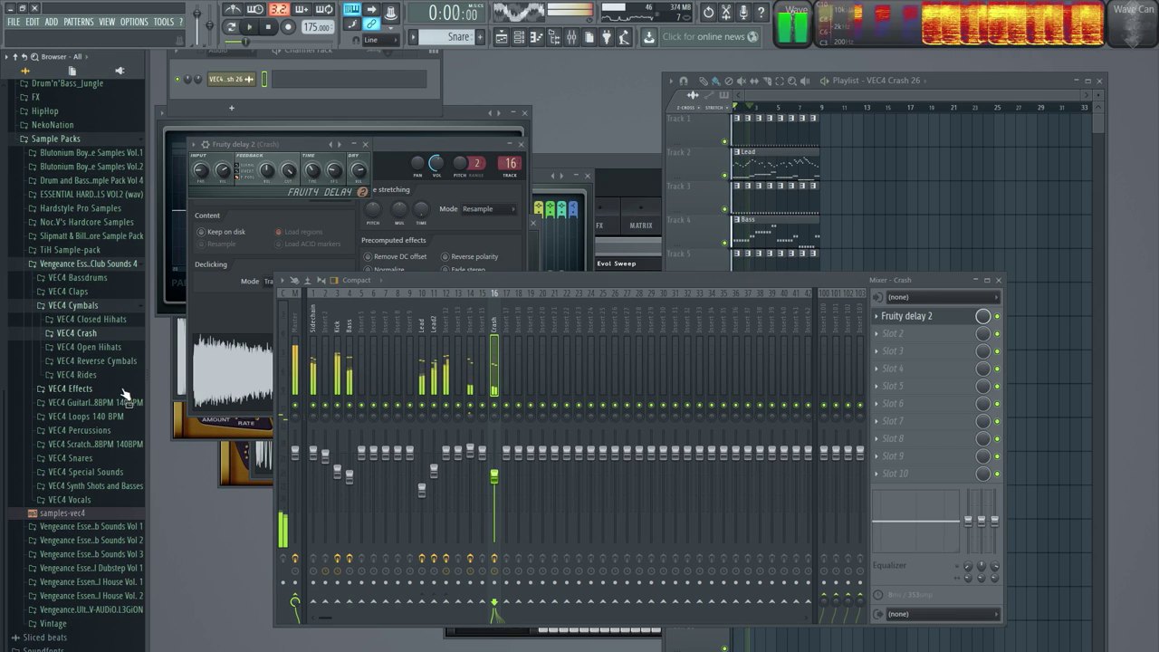
left_click(89, 346)
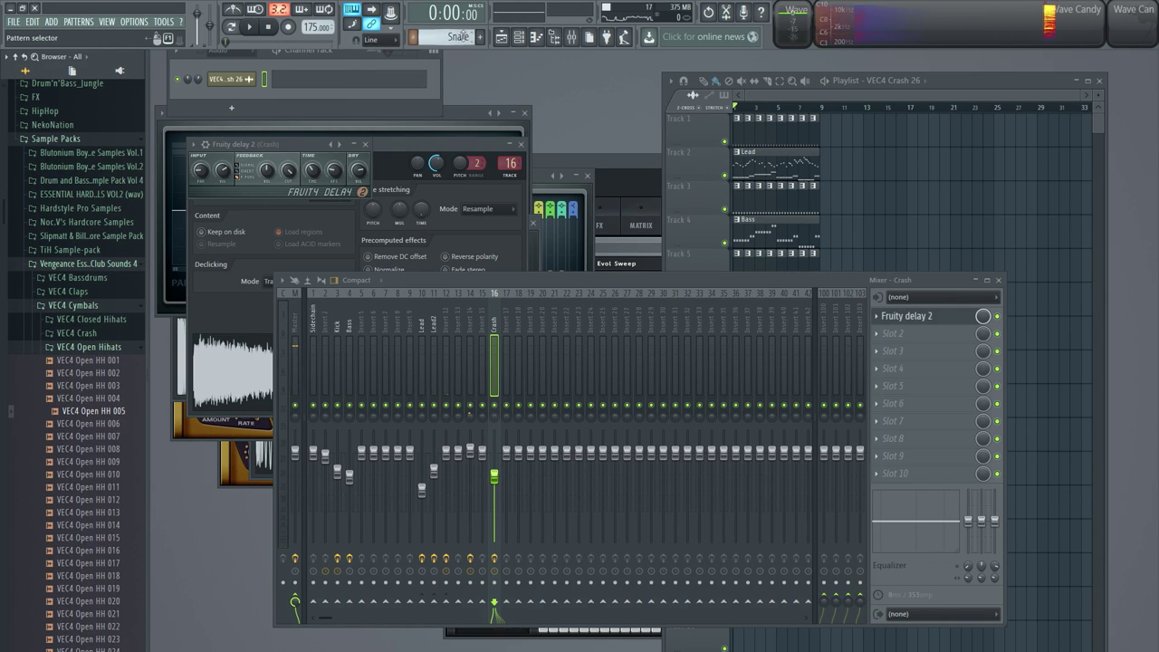
Step: Create a new pattern named OHH and add VEC4 Open HH 005 as a channel below the crash
left_click(480, 36)
type("OHH")
key("Return")
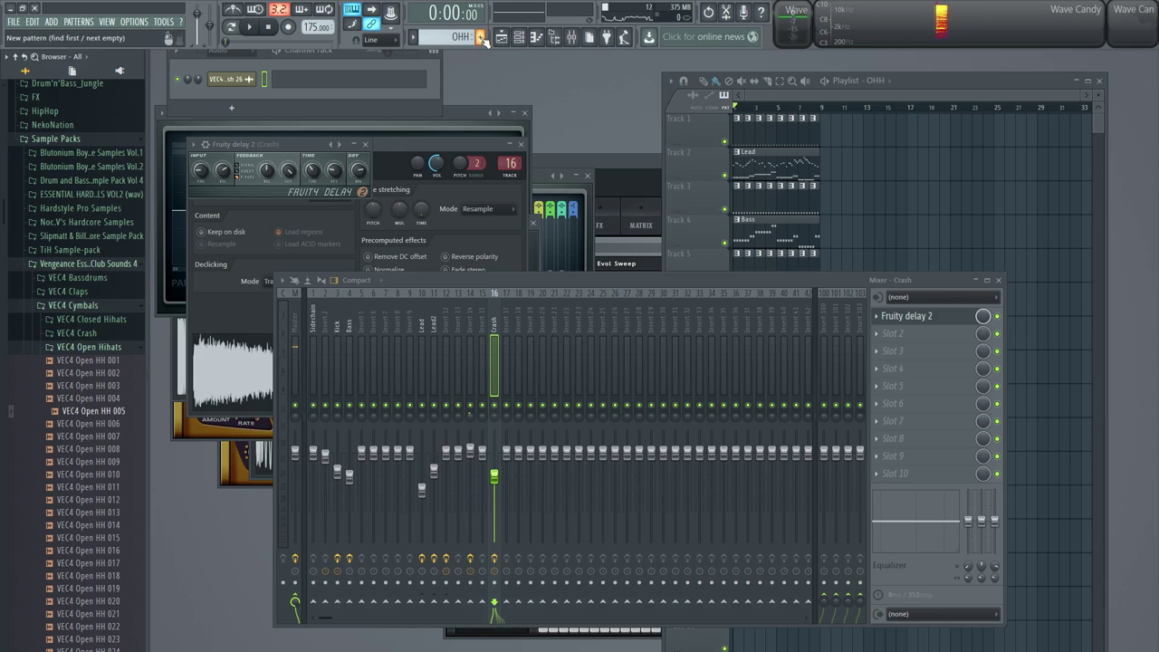
left_click_drag(125, 410, 258, 100)
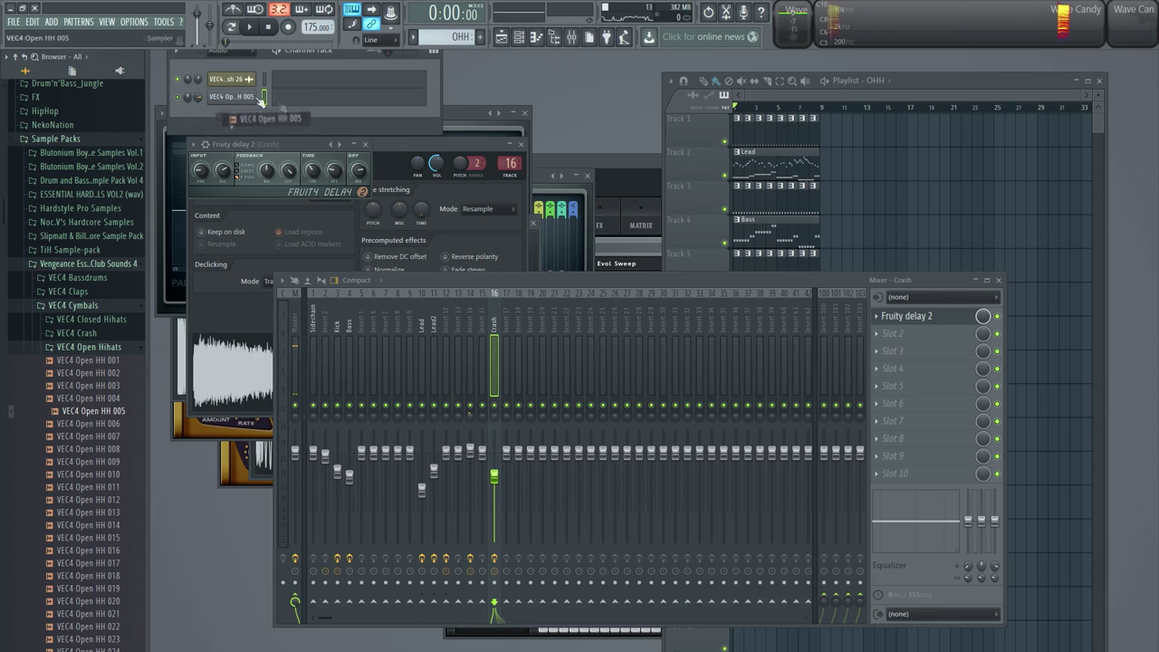
Step: Draw four half-beat C5 notes on the offbeats of the first bar for the VEC4 Open HH 005 channel
key("F7")
left_click_drag(283, 335, 257, 335)
left_click_drag(328, 331, 384, 332)
left_click(504, 332)
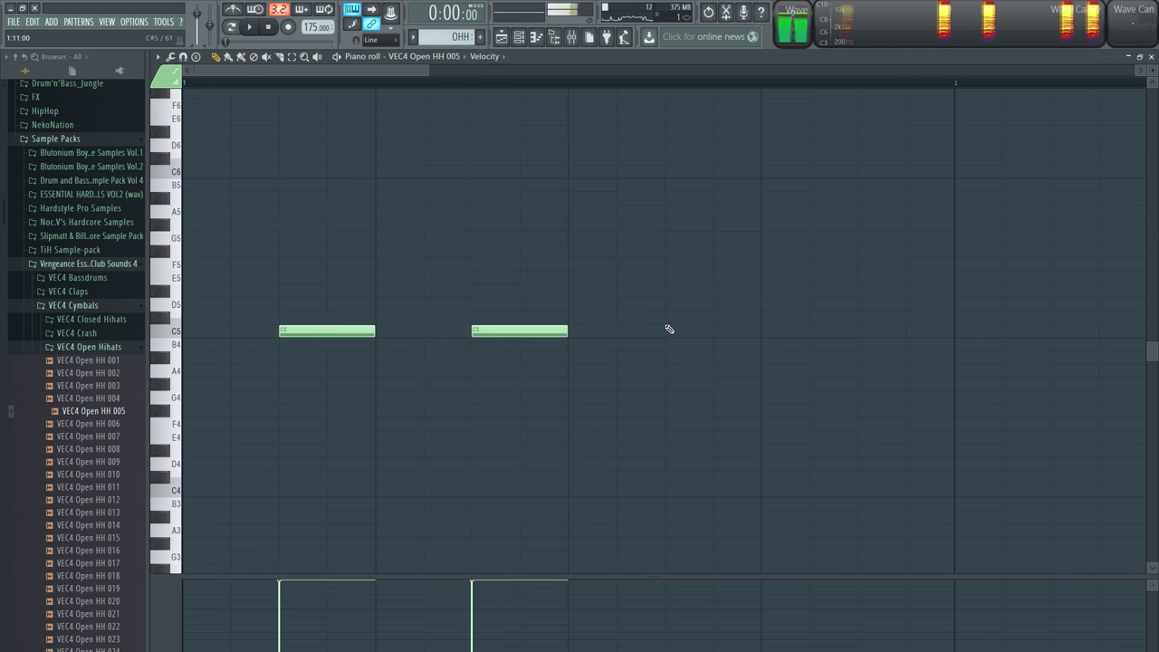
left_click(670, 330)
left_click(912, 332)
left_click(1151, 56)
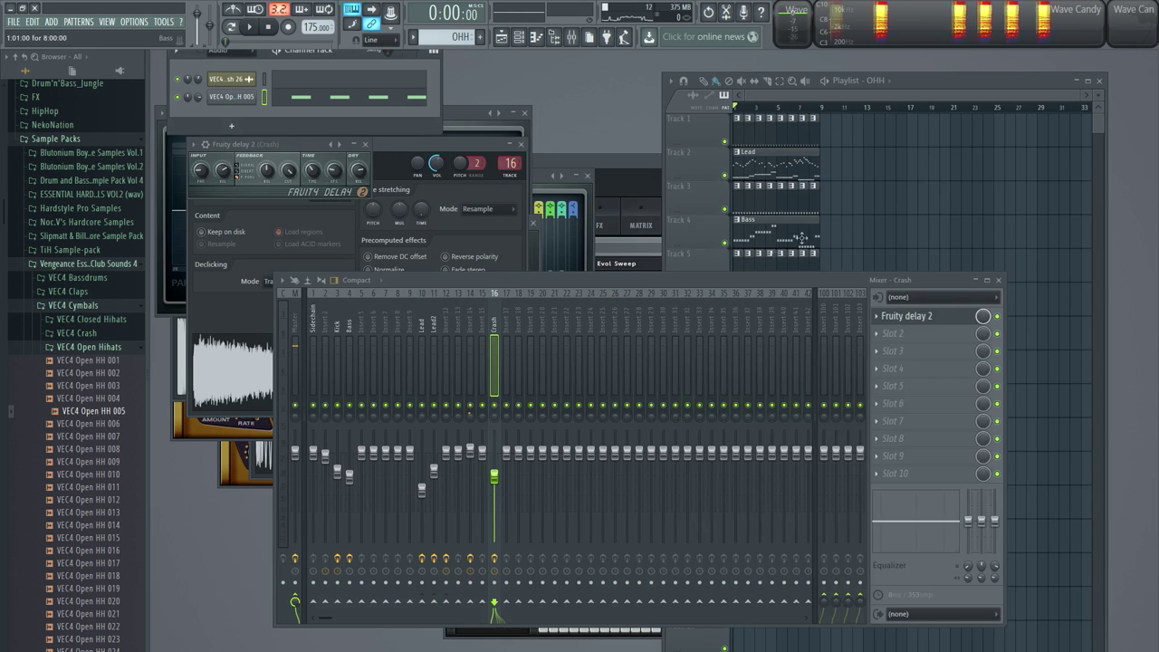
Step: Place the OHH pattern on playlist Track 7 across the first eight bars
right_click(867, 238)
left_click_drag(813, 327, 738, 331)
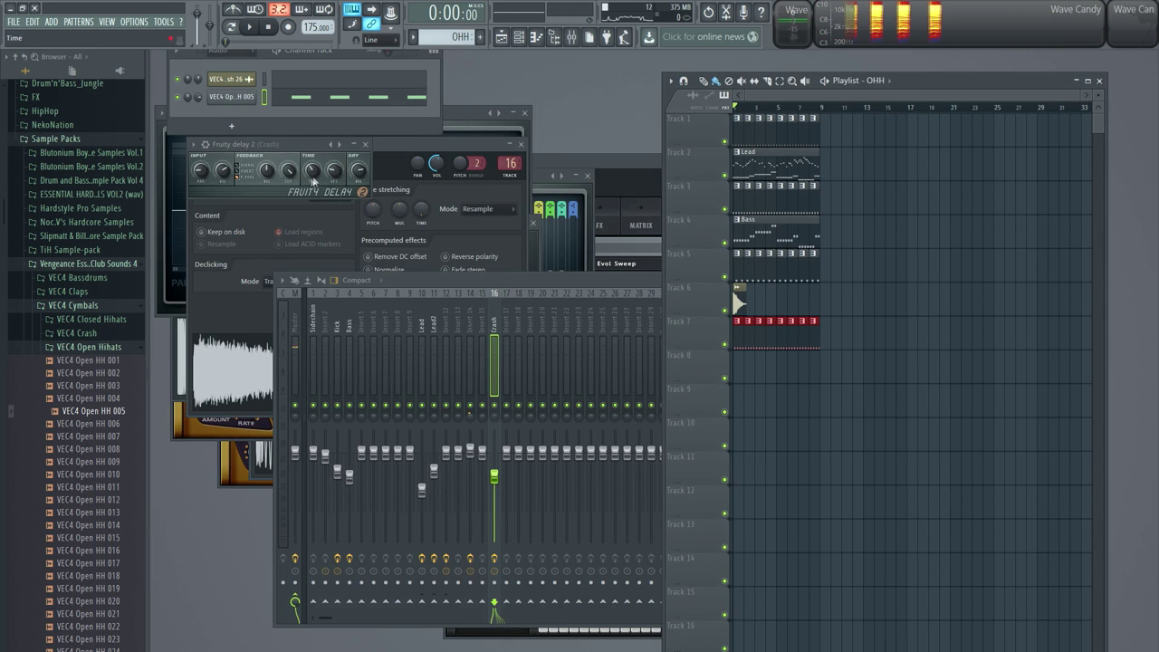
Step: Route the VEC4 Open HH 005 channel to mixer track 17 and name that track OHH
left_click(235, 98)
mouse_move(526, 180)
left_mouse_down()
mouse_move(526, 124)
mouse_move(526, 183)
left_mouse_up()
key("F2")
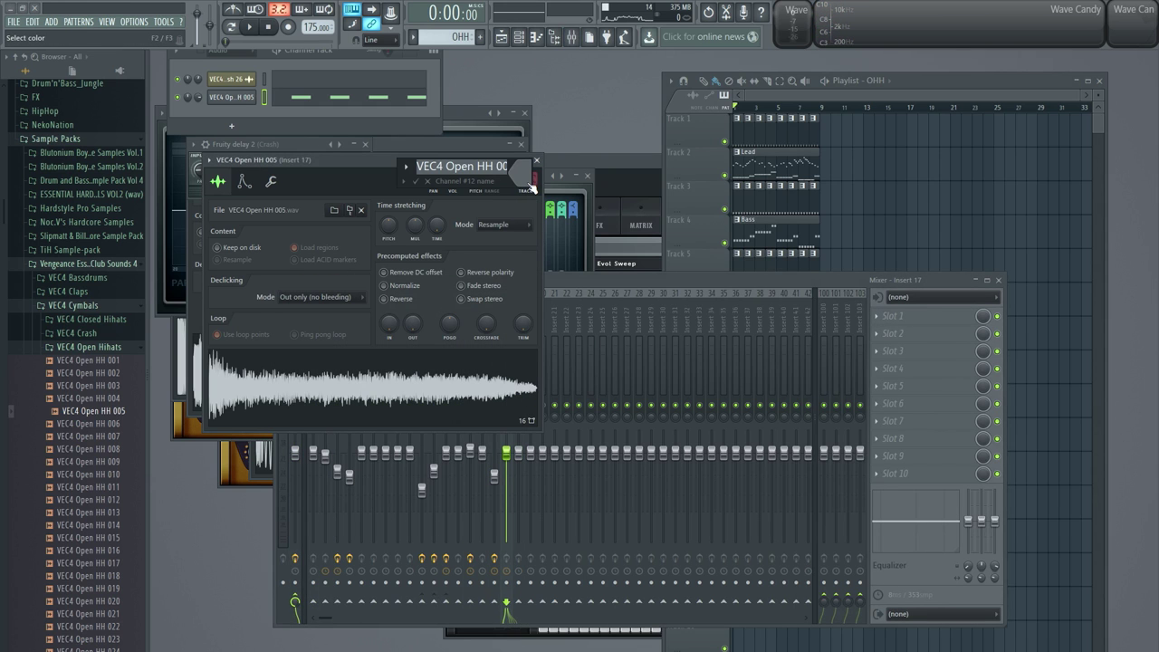
left_click(575, 282)
left_click(575, 282)
key("F2")
type("OHH")
key("Return")
Step: Lower the OHH mixer track's level while the arrangement plays
key("space")
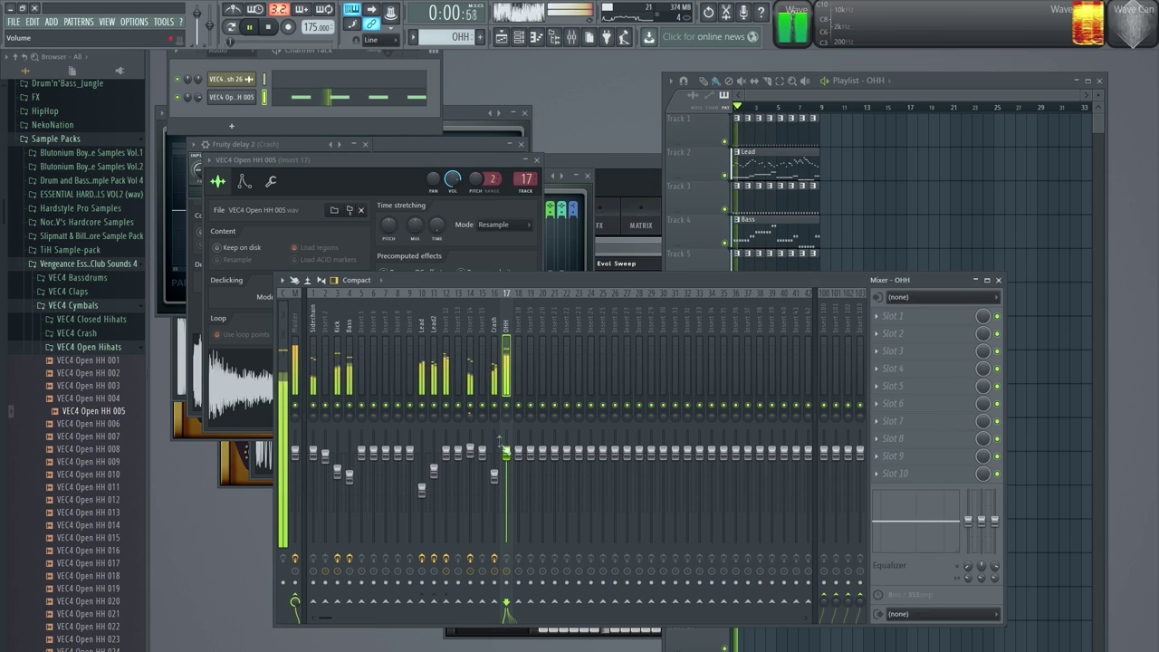
left_click_drag(506, 468, 506, 484)
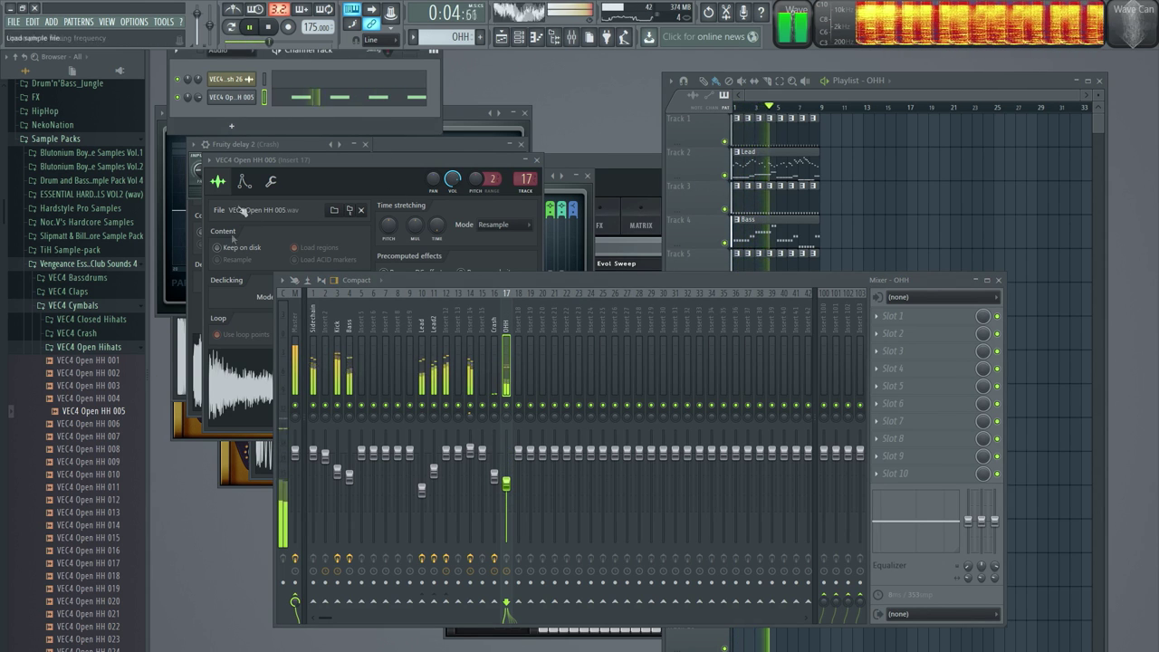
key("space")
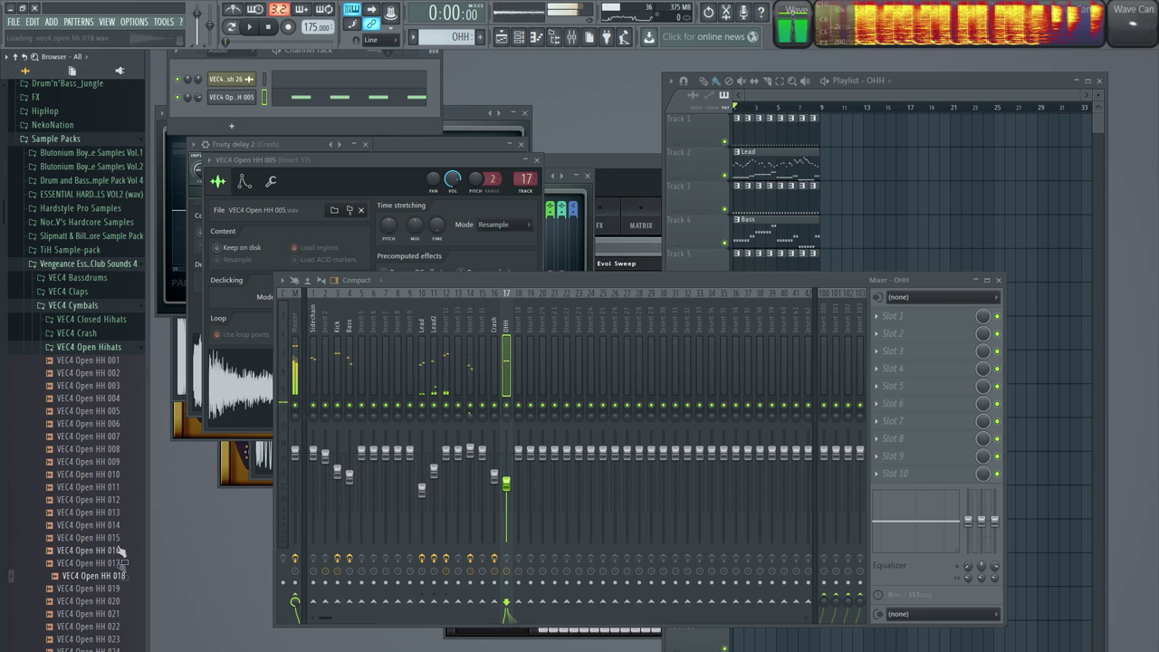
Step: Try VEC4 Open HH 015 as the open hi-hat sample in the arrangement
left_click(114, 549)
left_click_drag(110, 538, 241, 100)
key("space")
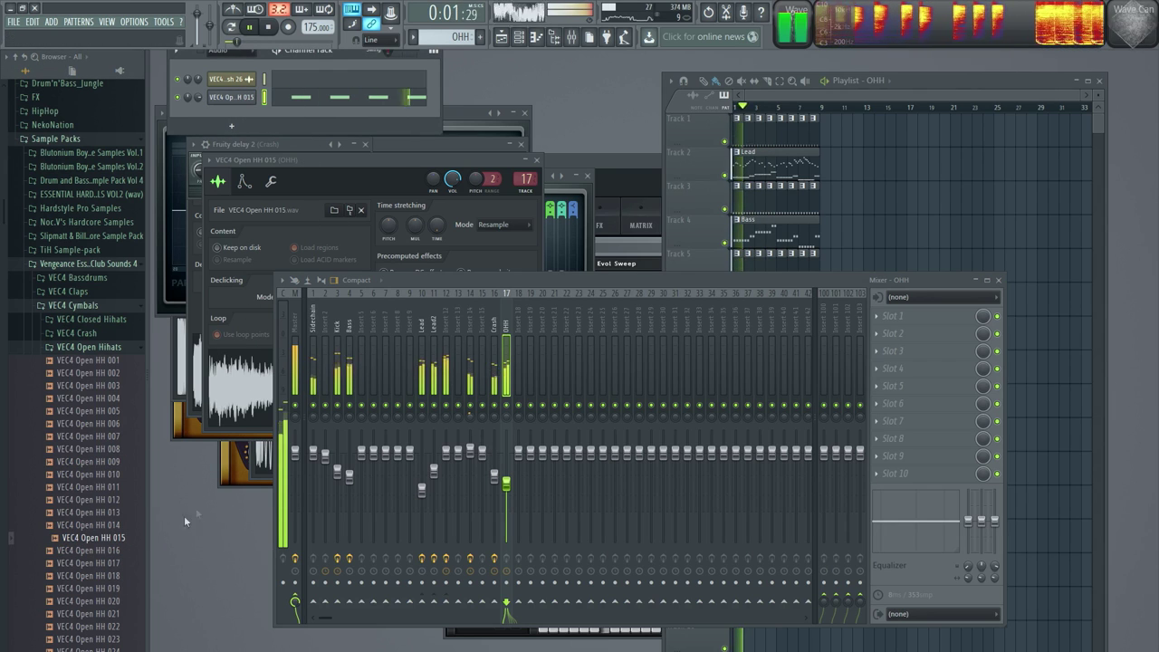
key("space")
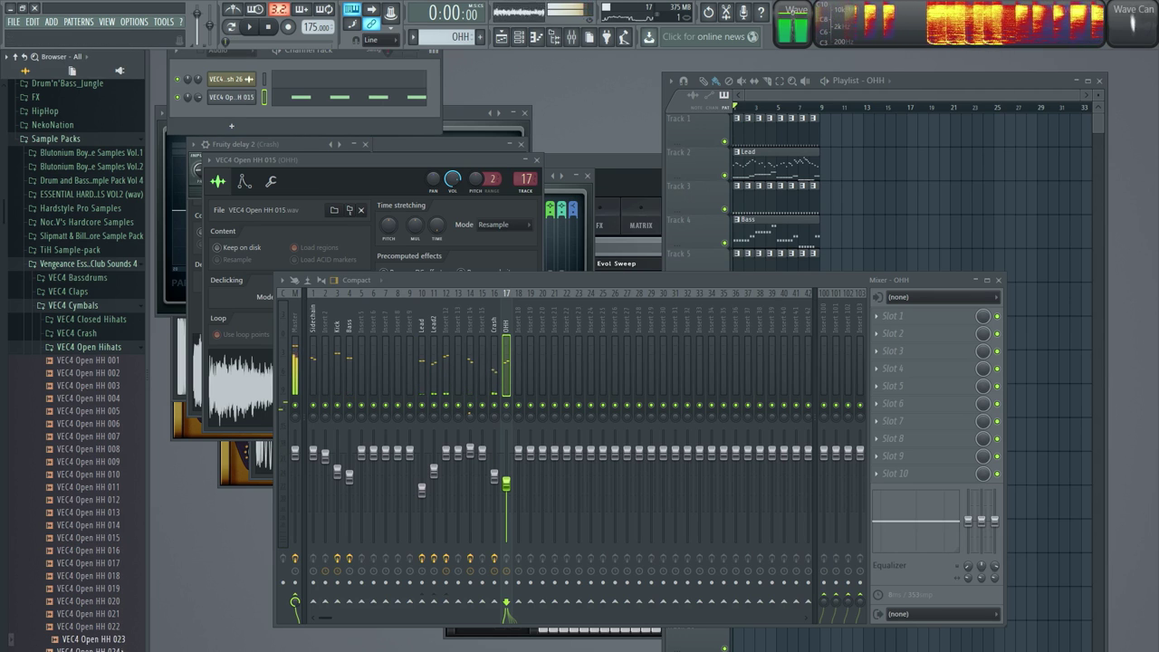
Step: Replace the open hi-hat channel's sample with VEC4 Open HH 023 and play the arrangement
left_click_drag(269, 129, 233, 99)
key("space")
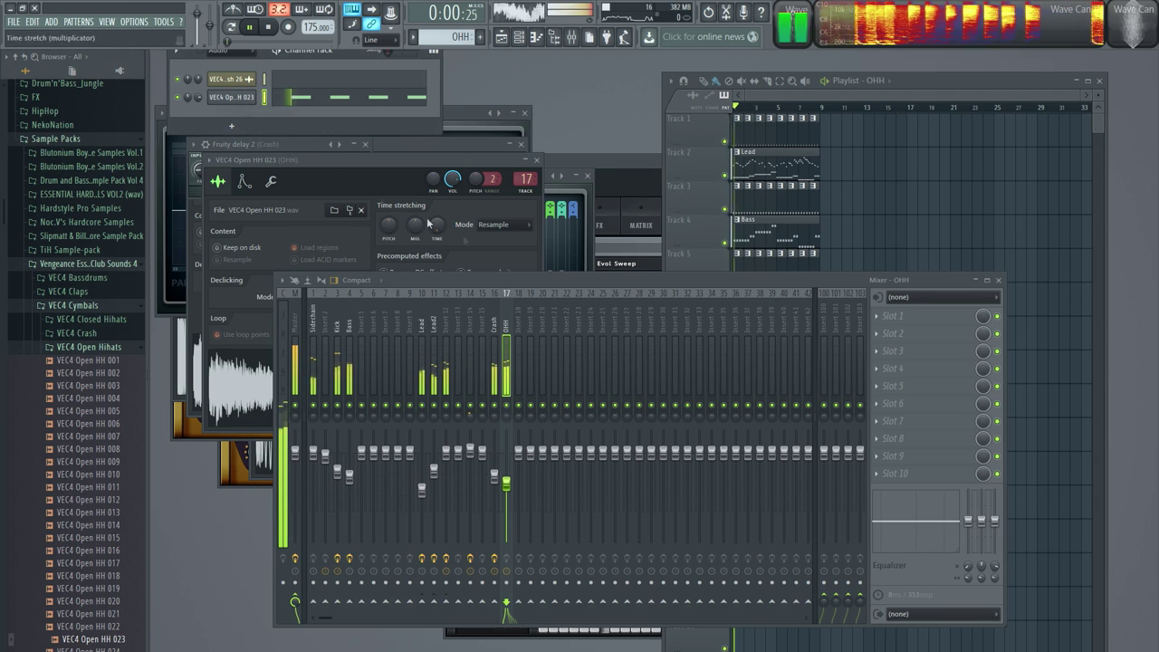
key("space")
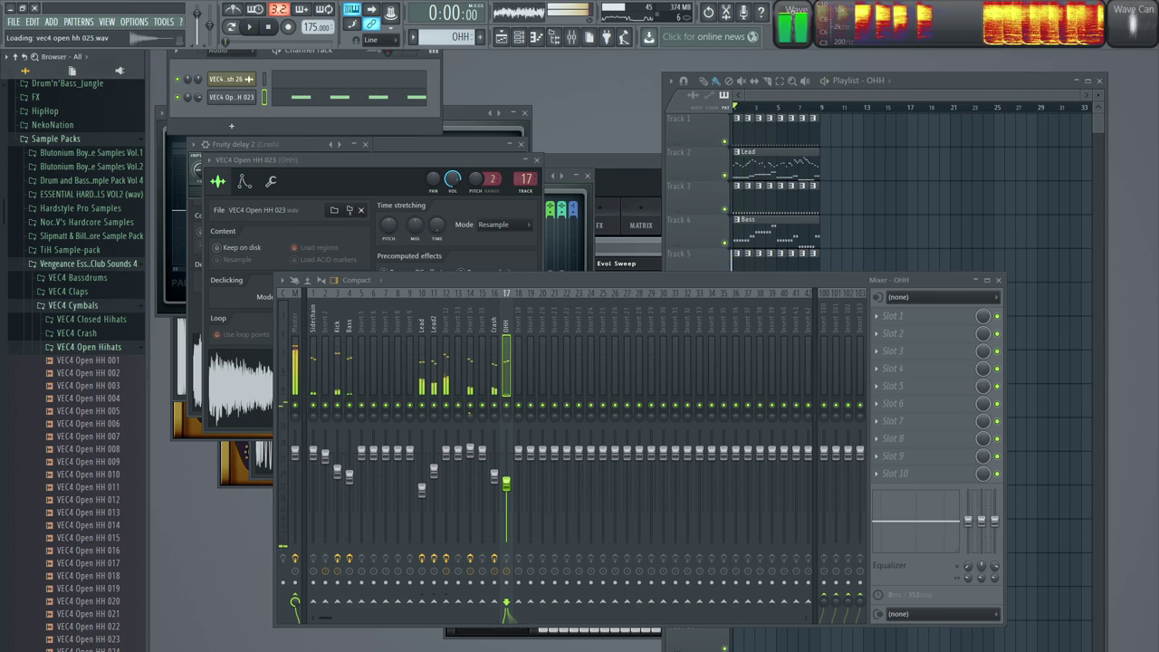
Step: Replace the open hi-hat channel's sample with VEC4 Open HH 032 and pan the OHH mixer track 23% right while the arrangement plays
scroll(117, 607, "down", 4)
left_click(118, 527)
left_click(122, 588)
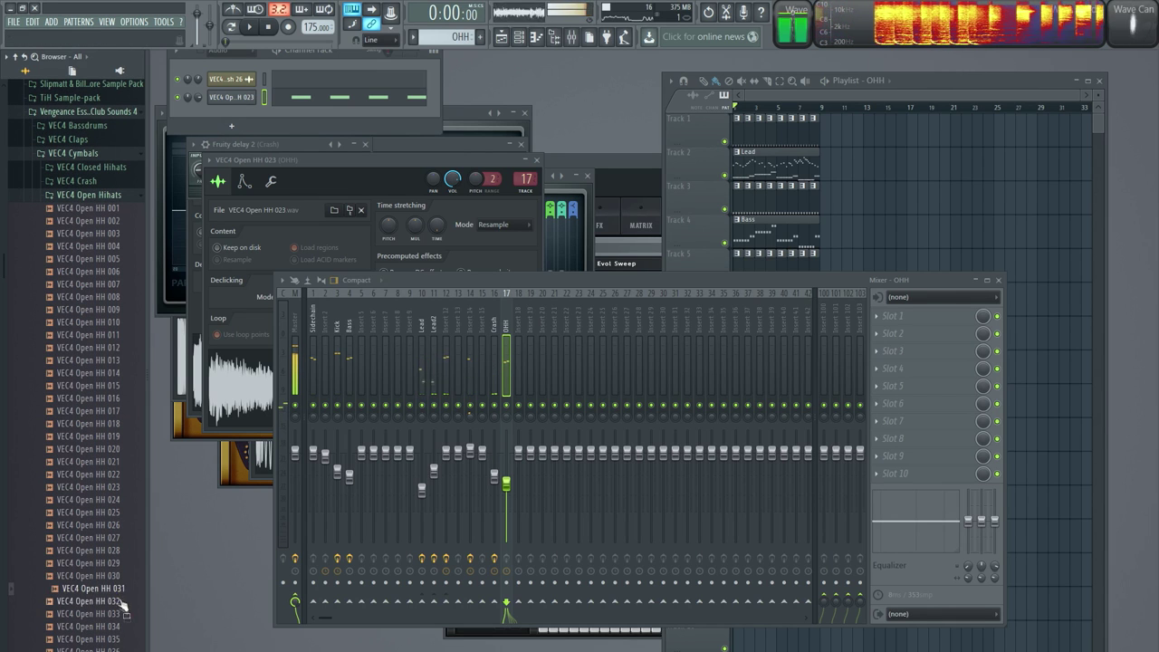
left_click_drag(121, 605, 237, 98)
key("space")
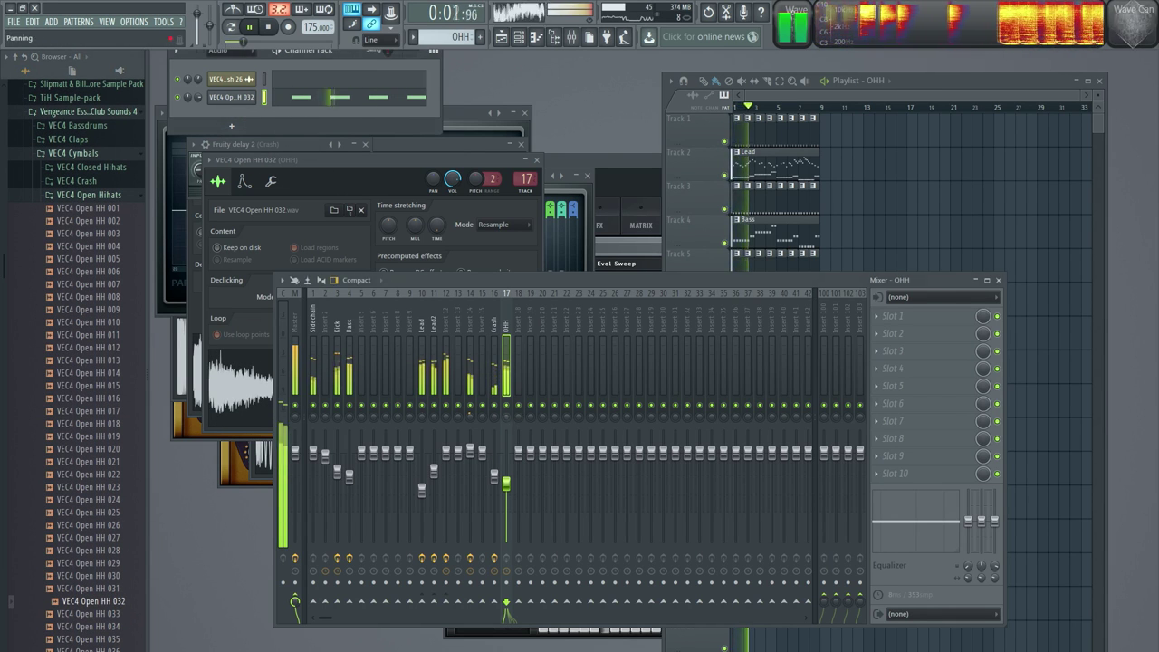
left_click_drag(506, 418, 507, 404)
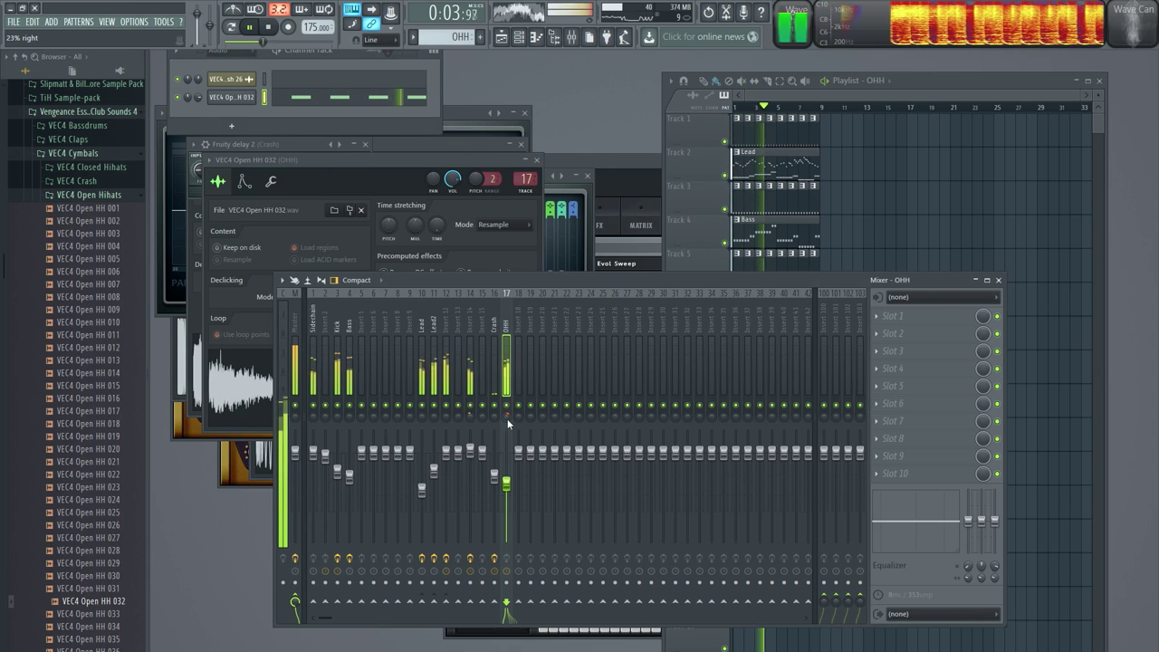
key("space")
Step: Open the VEC4 Rides sample folder and create a new pattern named Ride
left_click(107, 194)
left_click(106, 374)
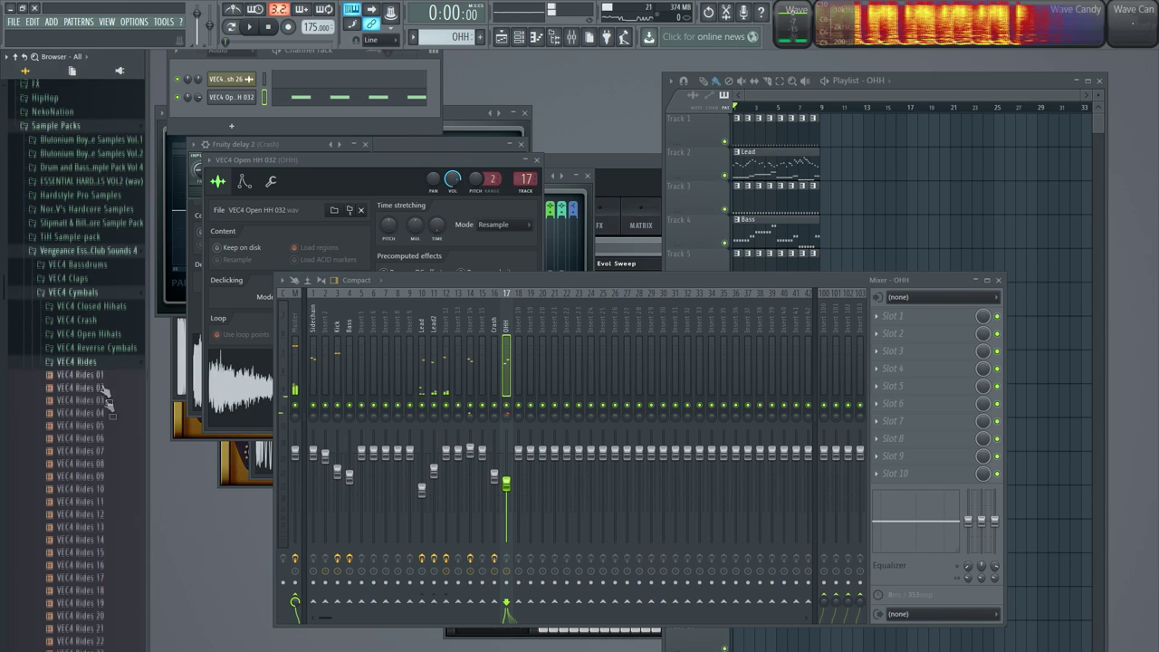
key("F4")
type("Ride")
key("Return")
Step: Audition the ride samples and add VEC4 Rides 27 as a new channel
scroll(96, 515, "down", 3)
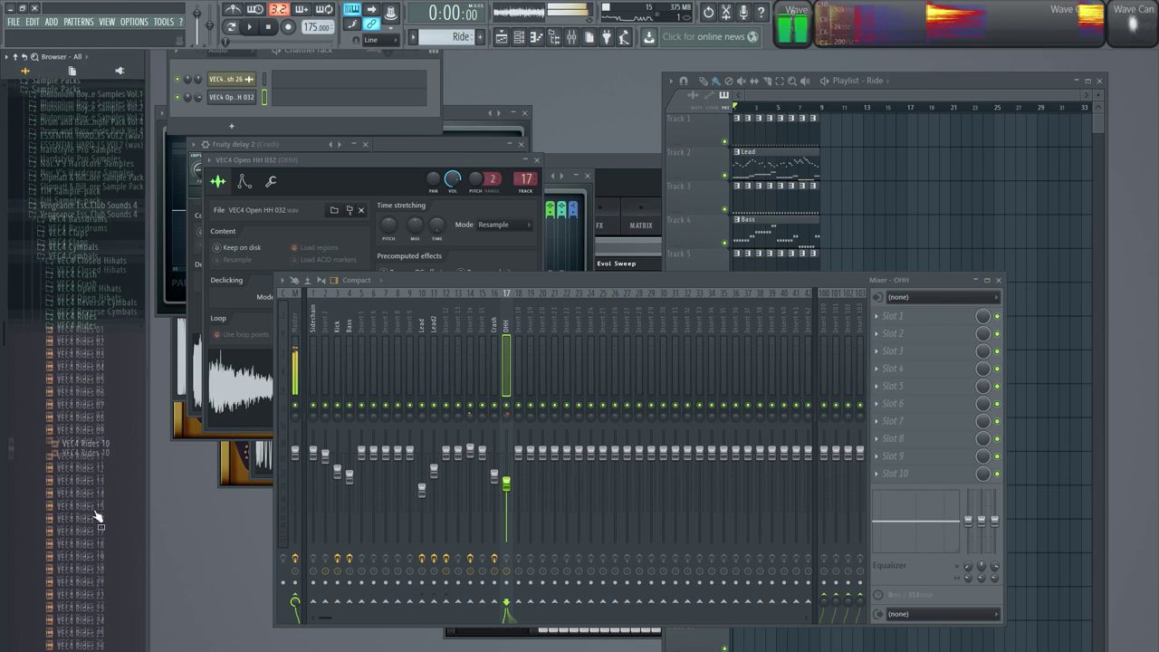
left_click(98, 503)
scroll(98, 502, "down", 5)
left_click_drag(98, 493, 249, 115)
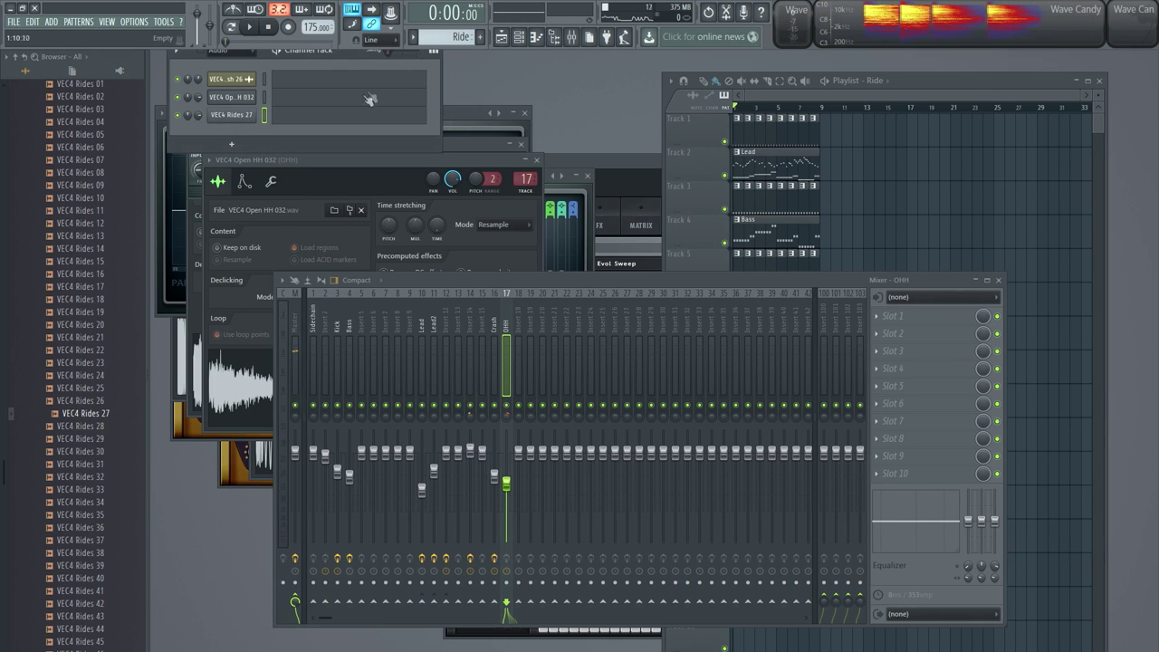
Step: Draw four C5 notes for the VEC4 Rides 27 channel, one on each beat of bar 1
left_click(346, 118)
left_click(217, 331)
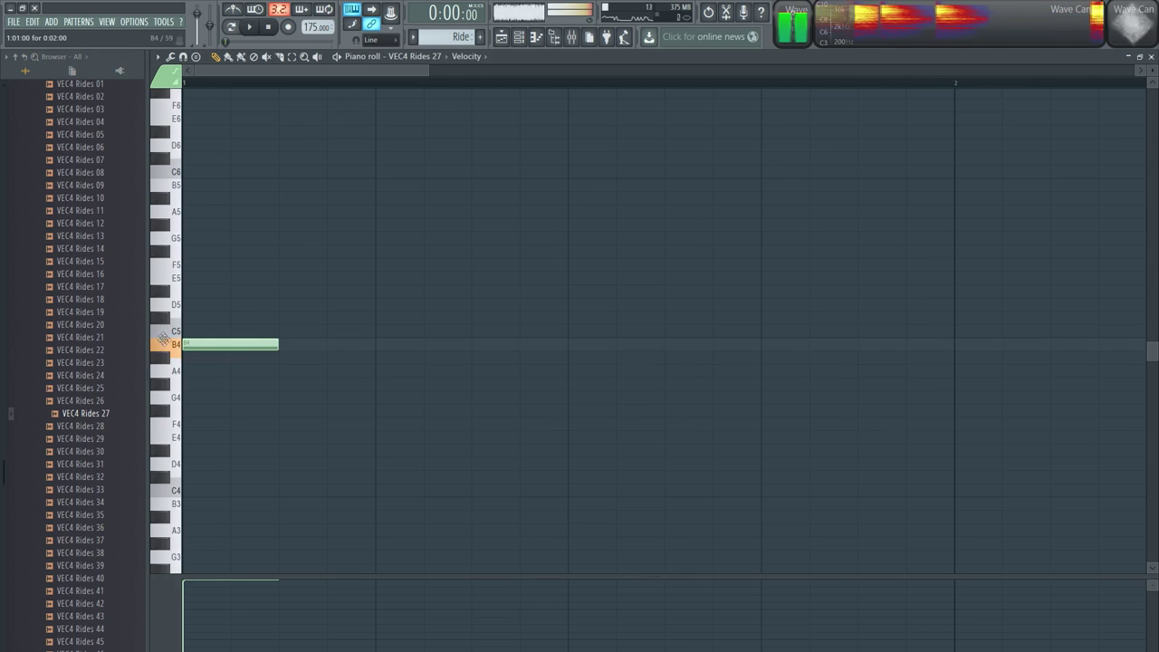
left_click(380, 332)
left_click(634, 331)
left_click(806, 331)
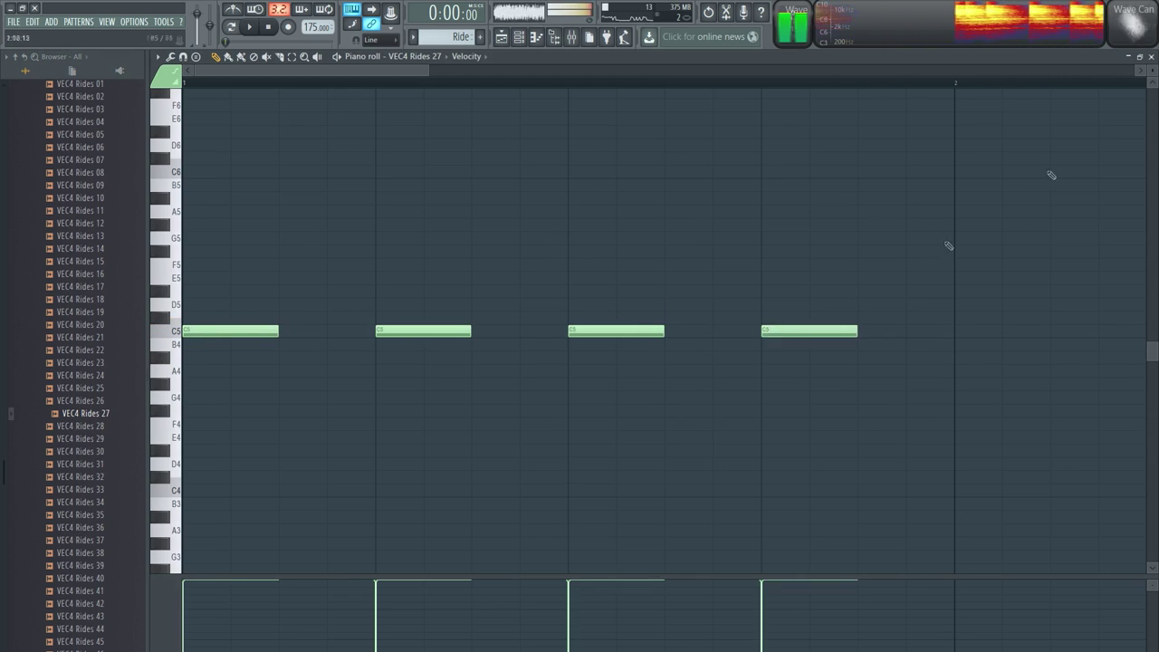
left_click(1151, 56)
Step: Route the VEC4 Rides 27 channel to mixer track 18 and name that track Ride
left_click(239, 118)
double_click(542, 195)
key("F2")
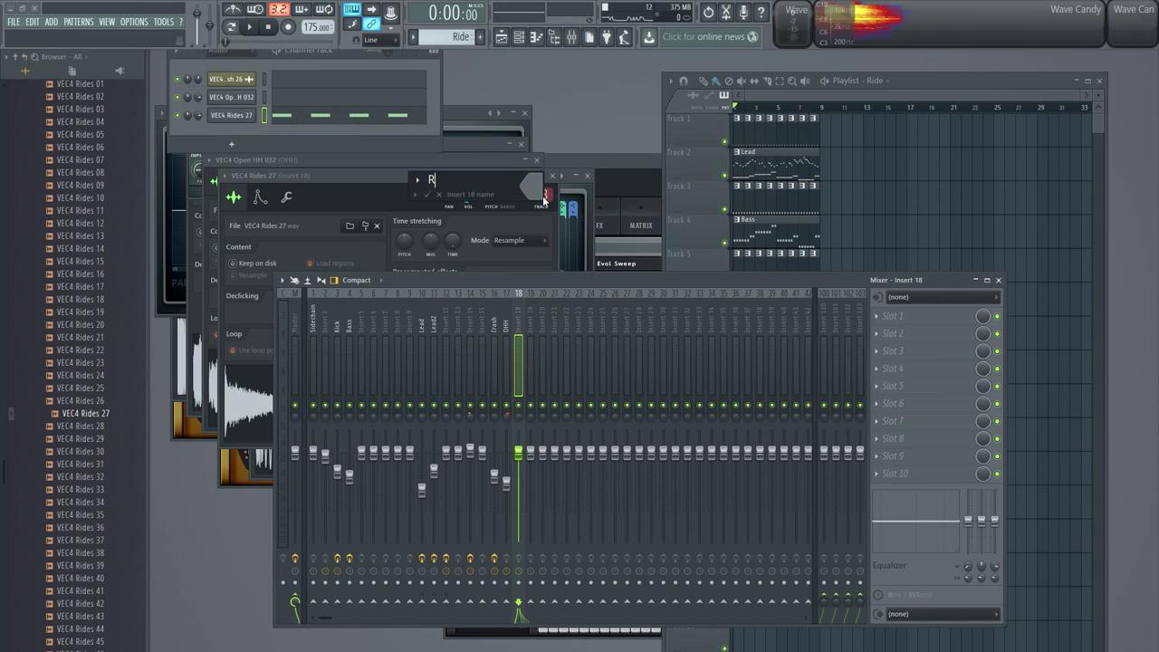
key("Return")
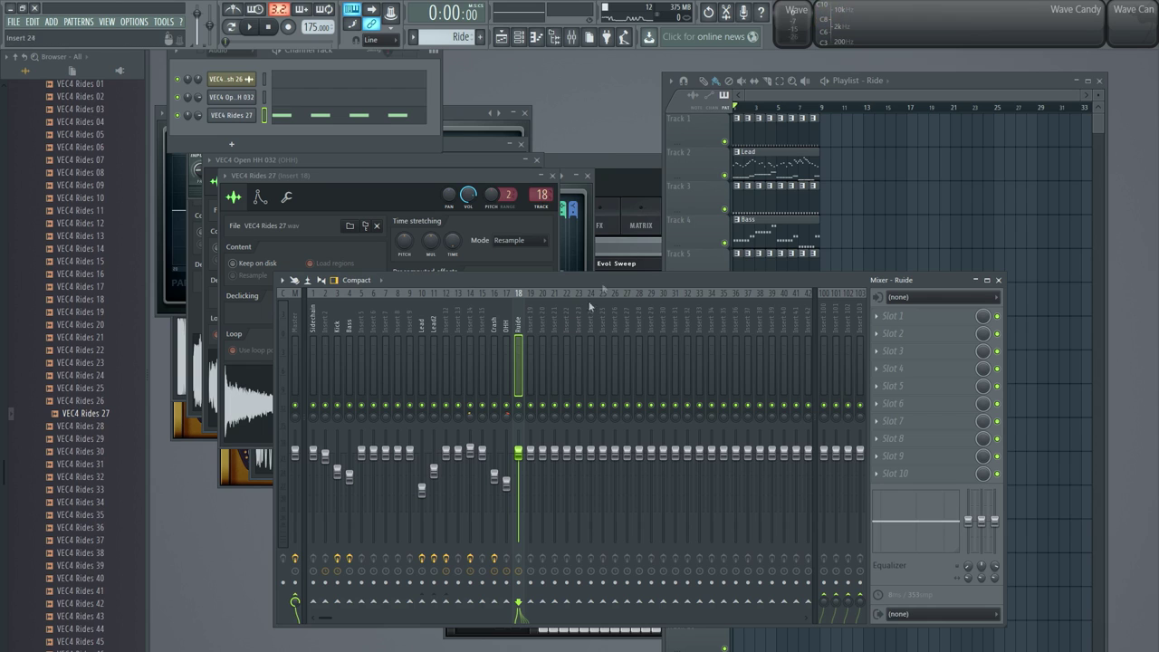
key("F2")
type("R")
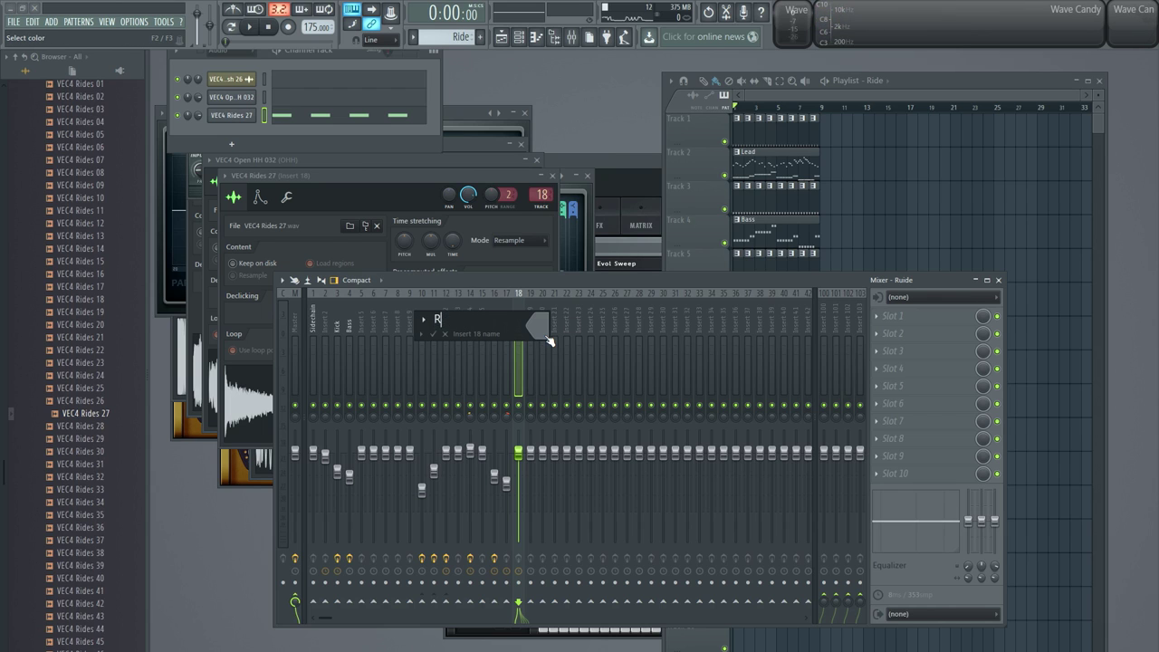
type("ide")
key("Return")
Step: Lower the Ride mixer track's level and paint the Ride pattern across the first eight bars of playlist track 8
left_click_drag(518, 451, 525, 490)
key("space")
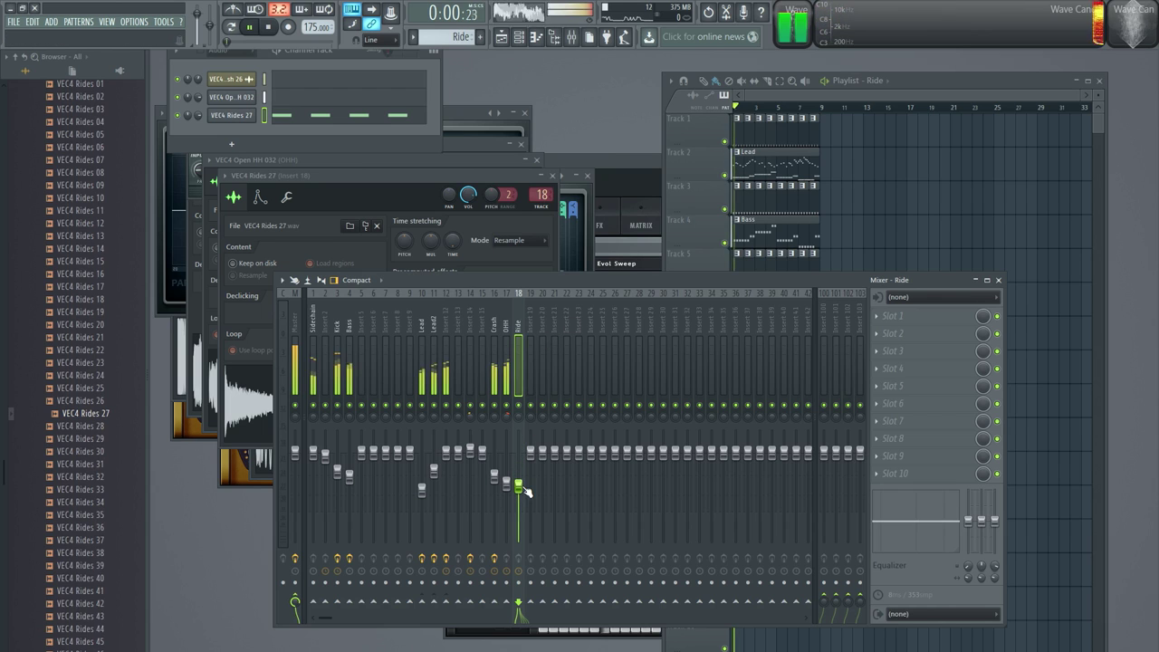
key("space")
left_click(806, 261)
left_click_drag(809, 368, 738, 366)
Step: Play the arrangement and set the Ride mixer track's level to about 57%
key("space")
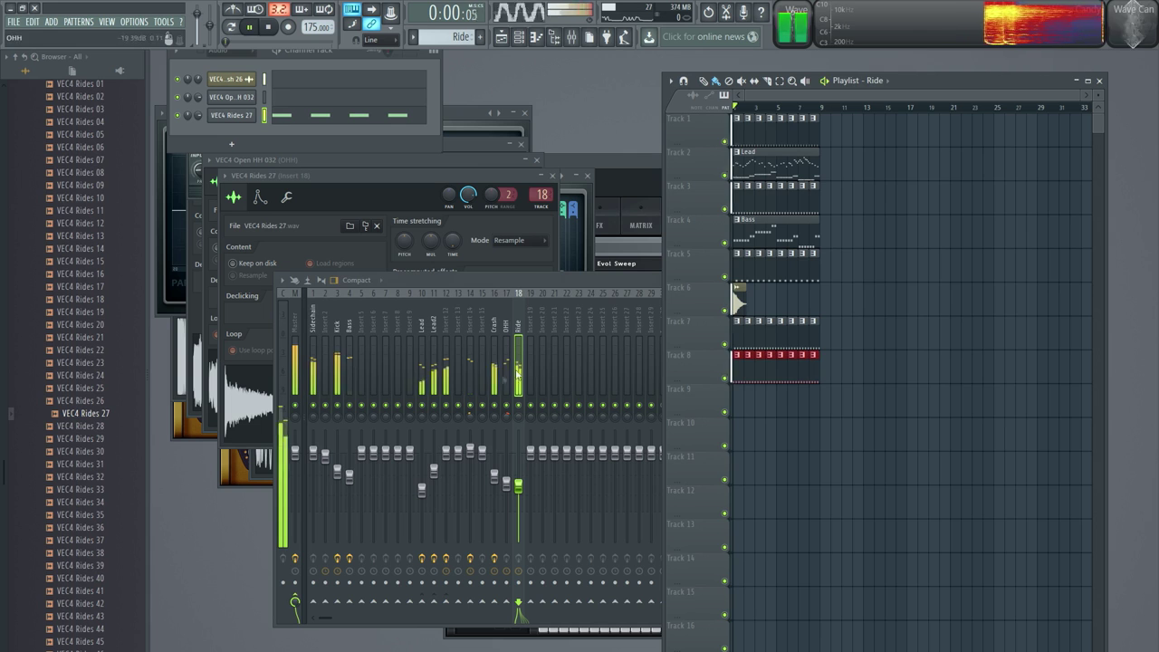
left_click(525, 478)
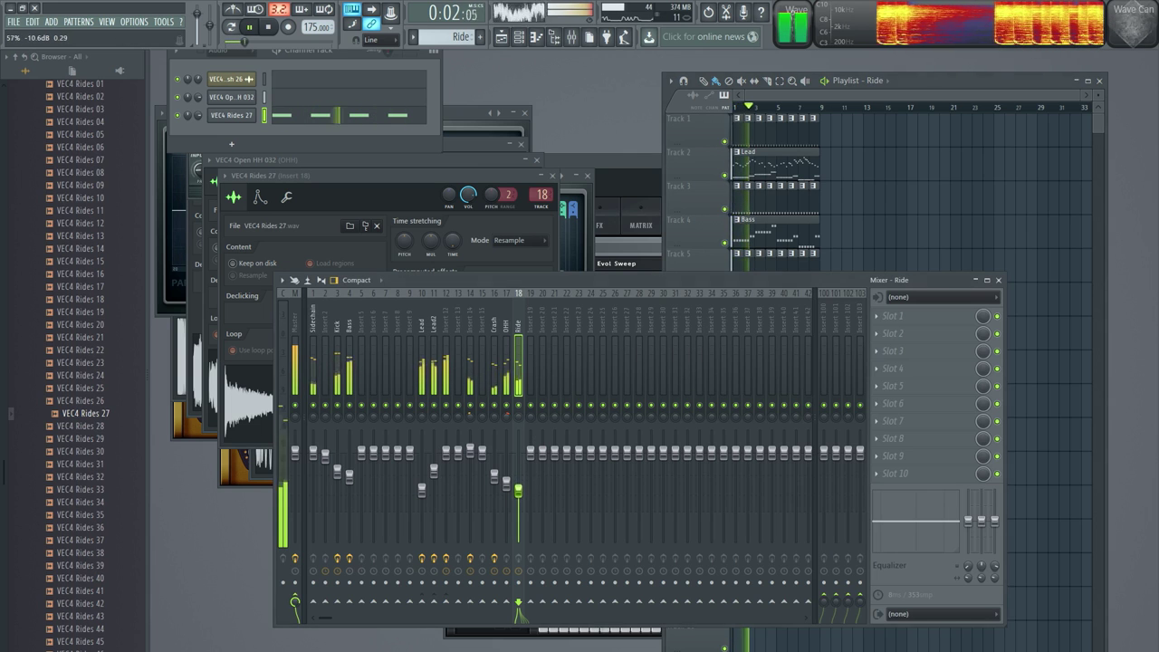
right_click(521, 407)
key("space")
Step: Audition nearby ride samples, replace the ride channel's sample with VEC4 Rides 26 and readjust the Ride mixer level during playback
left_click_drag(114, 405, 113, 413)
left_click(112, 414)
left_click(109, 427)
left_click(108, 389)
left_click(107, 399)
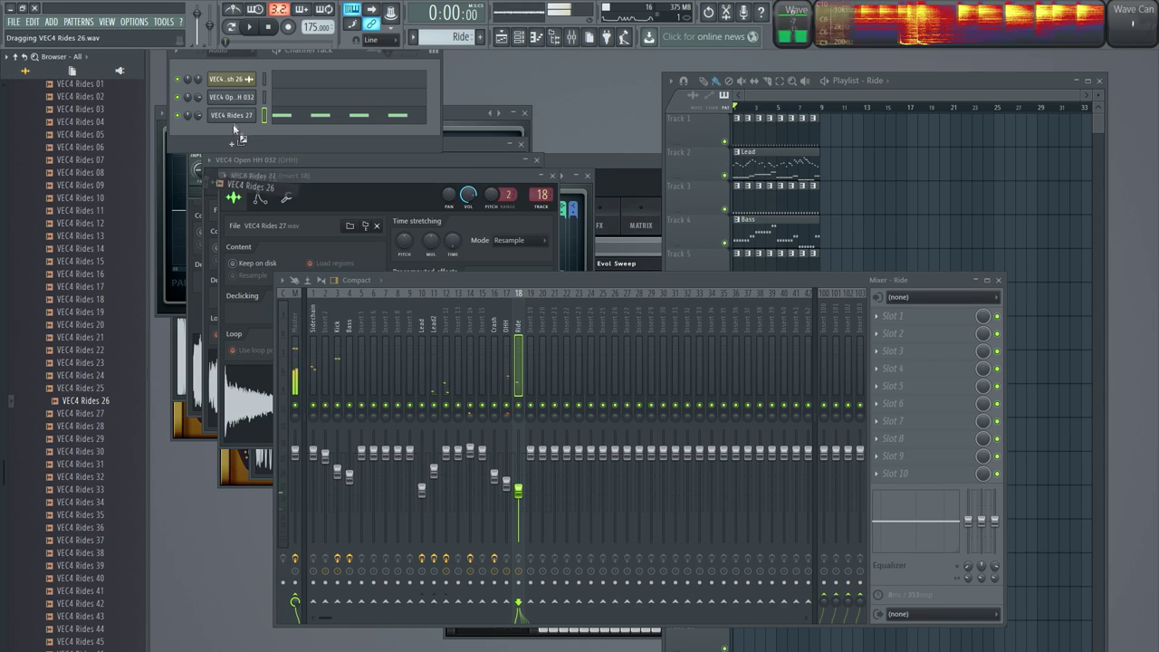
left_click_drag(233, 123, 233, 117)
key("space")
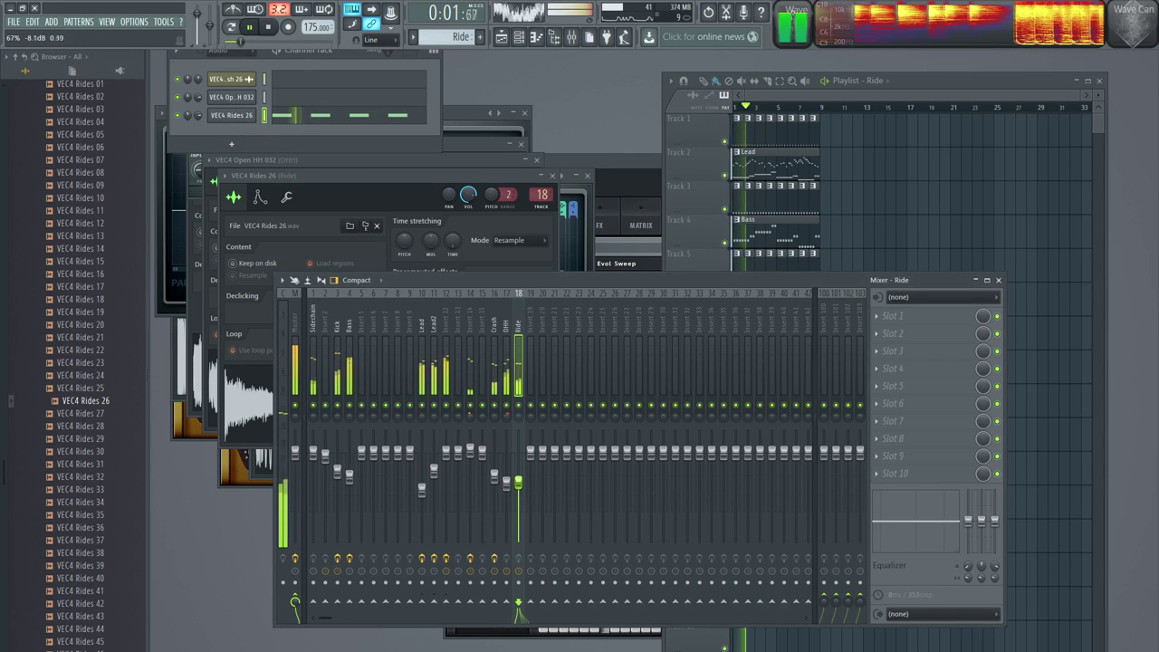
key("space")
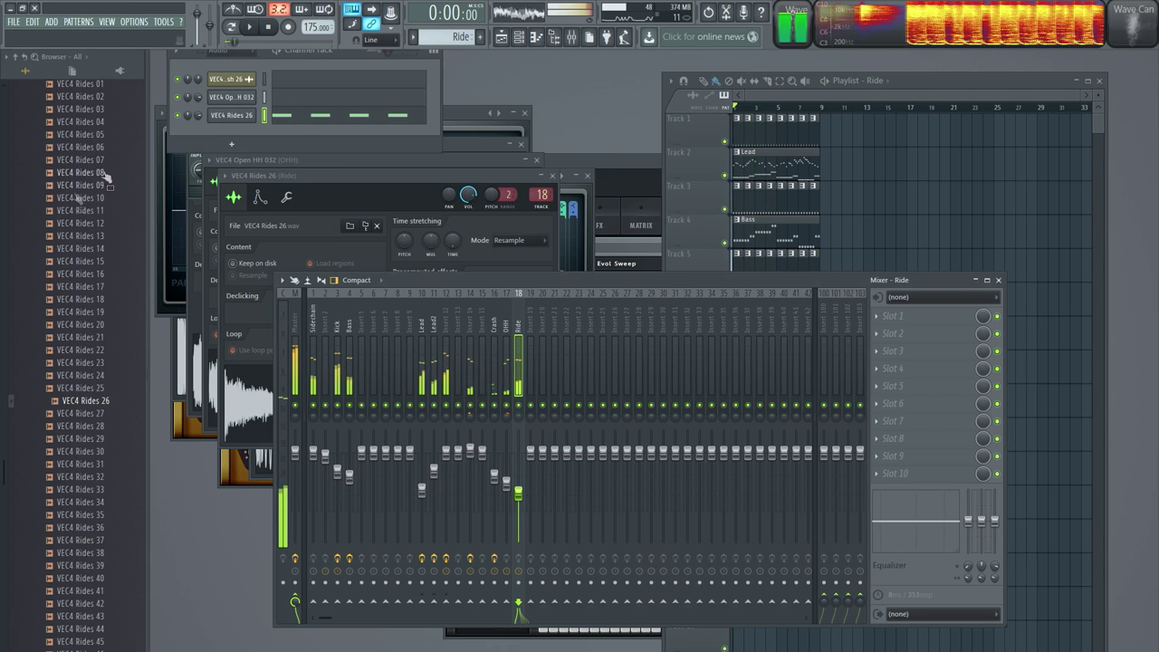
Step: Close the VEC4 Cymbals folder and open the VEC4 Fills folder inside VEC4 Loops 140 BPM
scroll(118, 407, "up", 10)
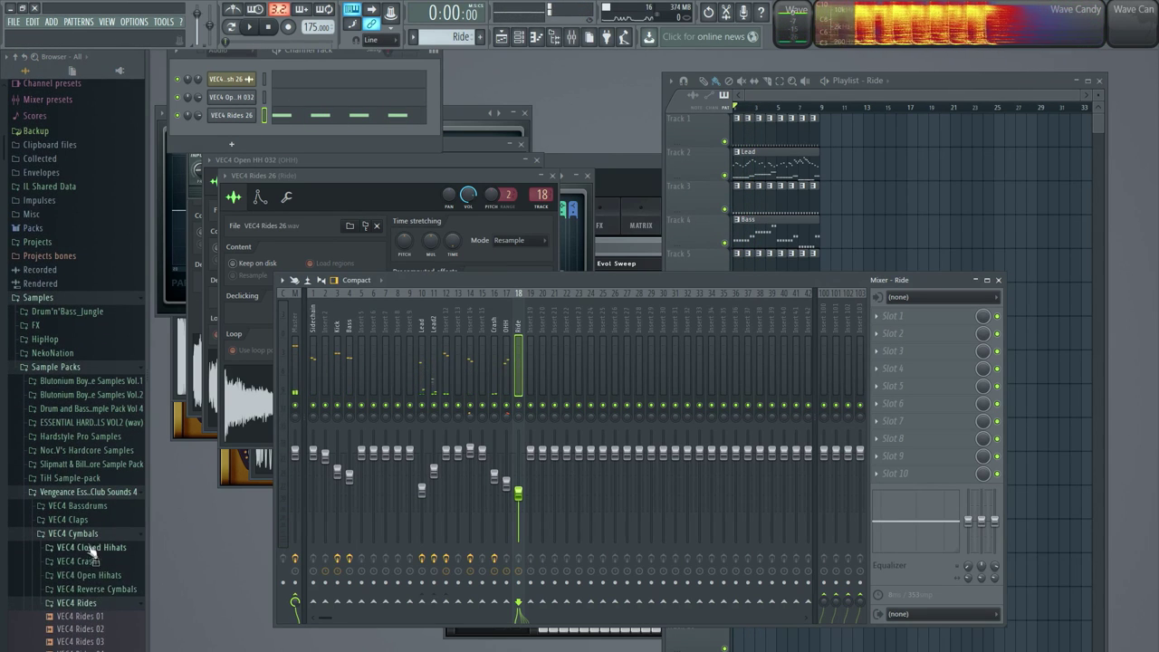
left_click(88, 535)
left_click(96, 577)
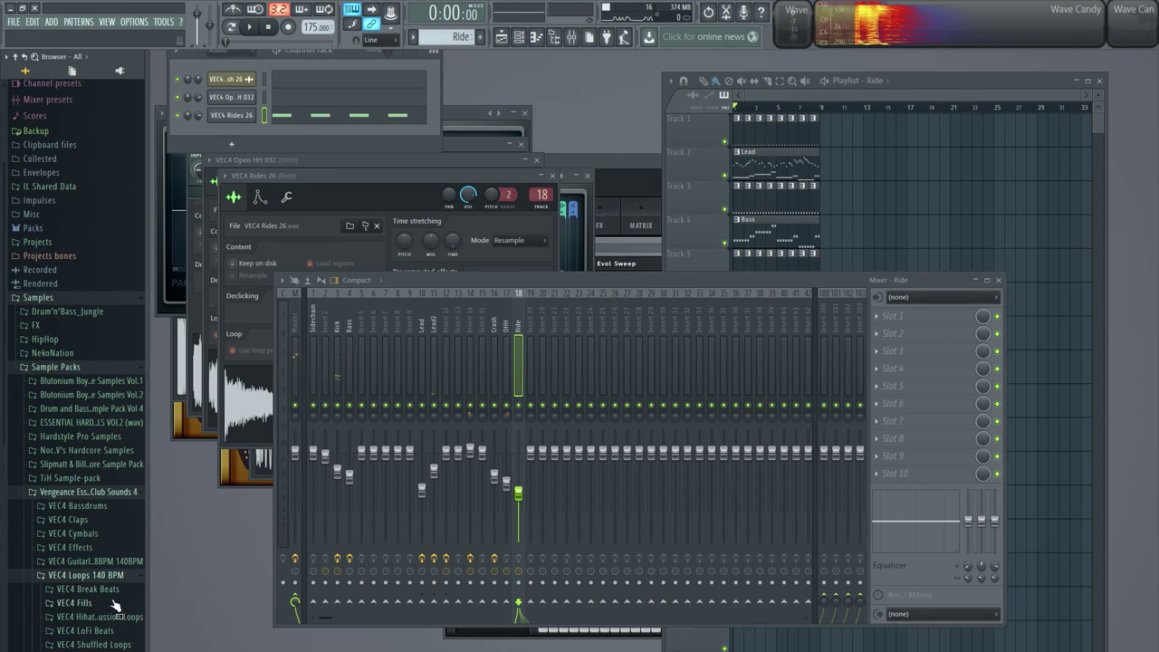
left_click(74, 602)
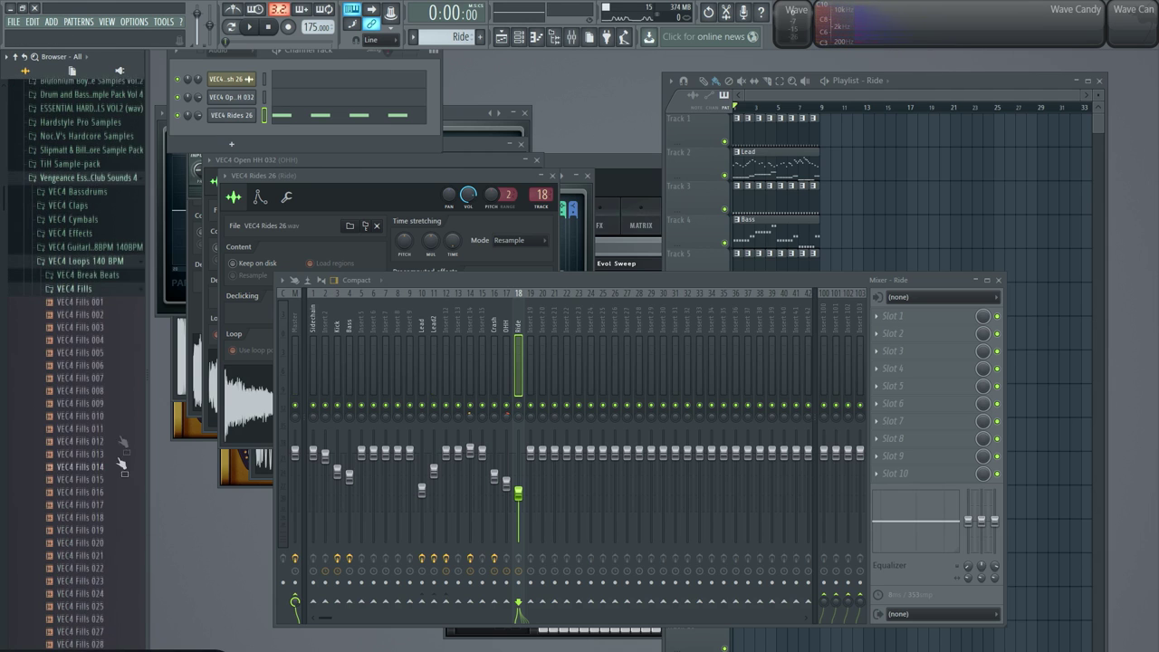
Step: Audition the drum fills and place VEC4 Fills 058 on playlist track 4 at bar 12
scroll(122, 390, "down", 8)
left_click(123, 406)
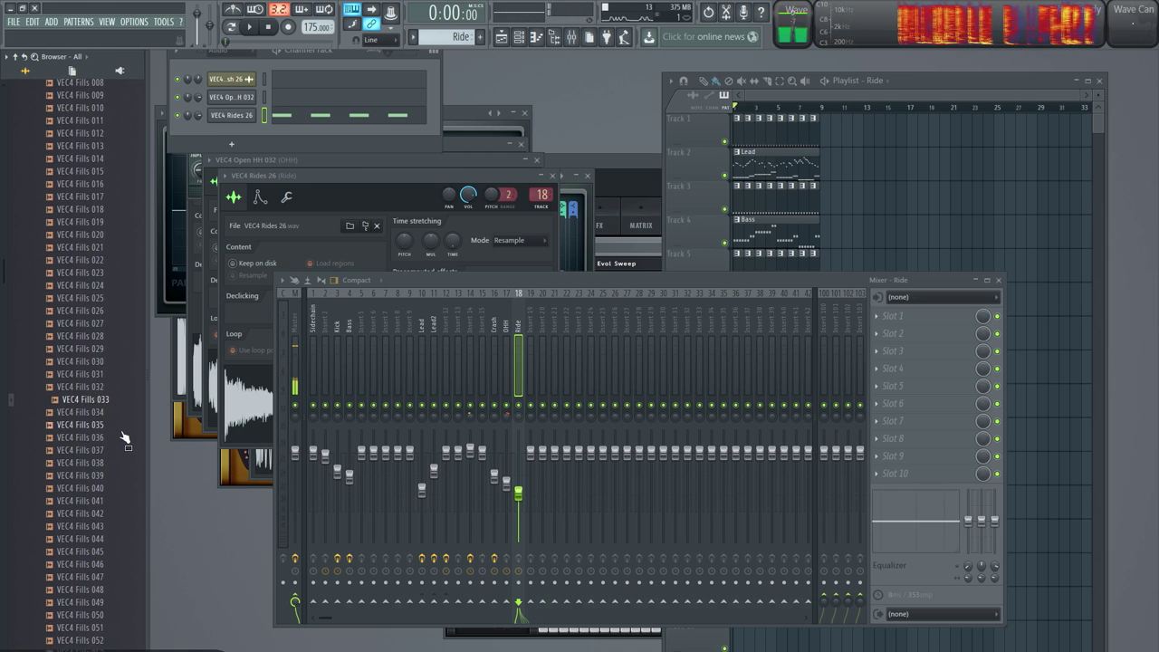
scroll(122, 429, "down", 4)
left_click(109, 374)
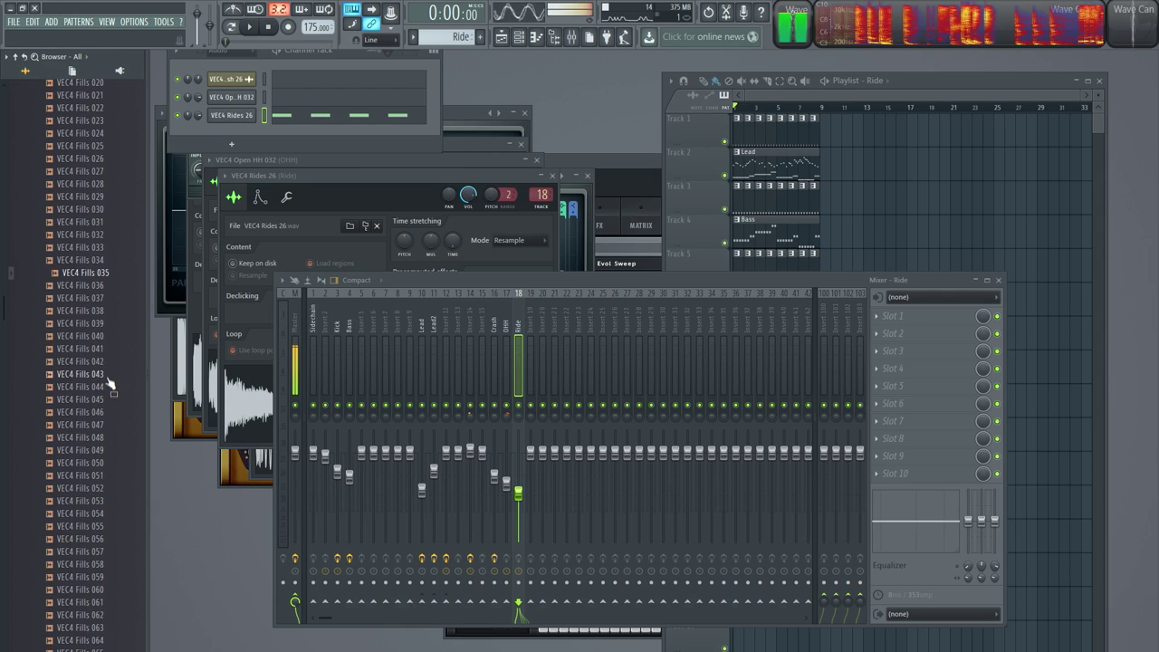
left_click(112, 413)
scroll(115, 422, "down", 4)
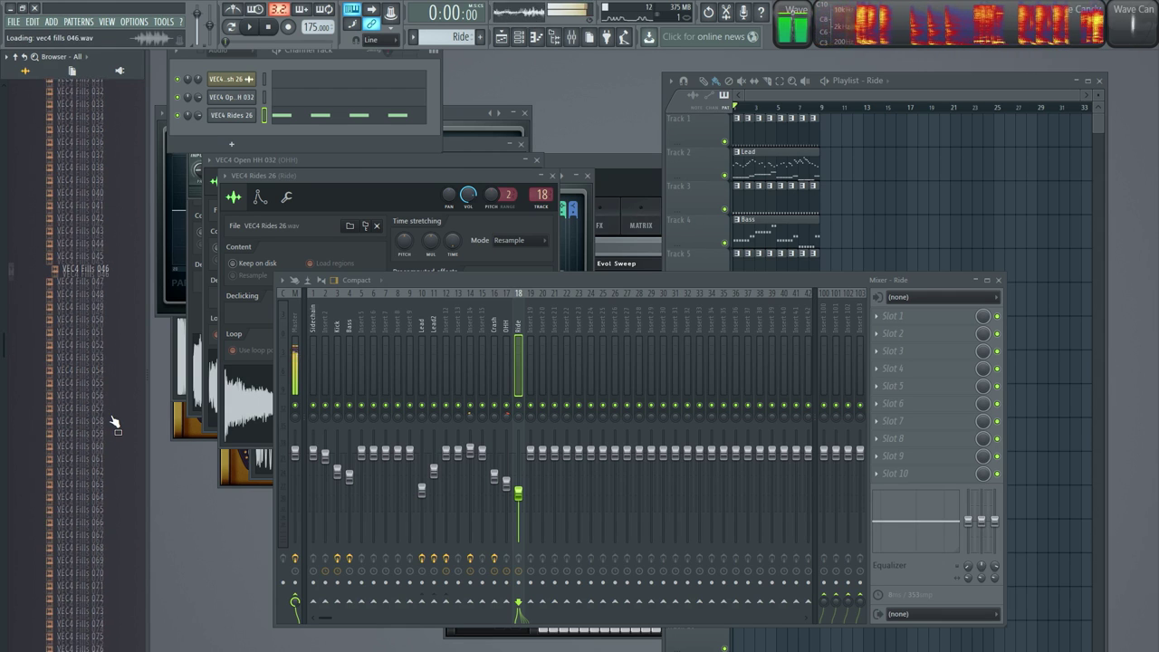
left_click(116, 406)
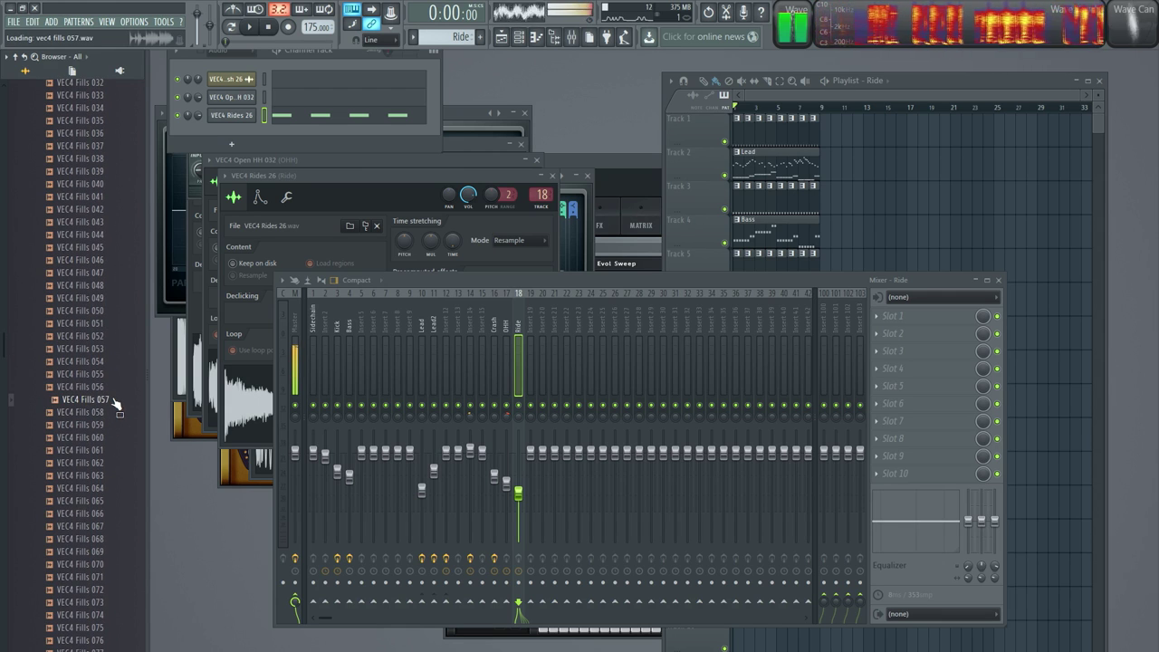
left_click(115, 418)
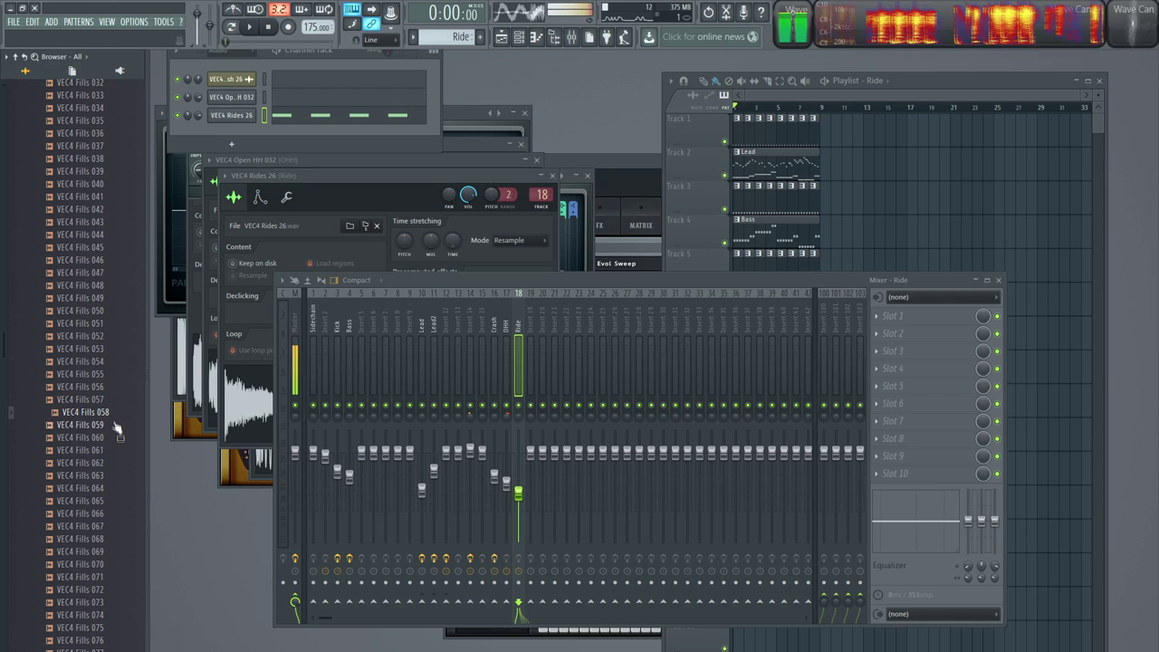
left_click_drag(117, 421, 860, 232)
Step: Fit the VEC4 Fills 058 clip to the project tempo, entering 140 BPM as its original tempo
left_click(857, 220)
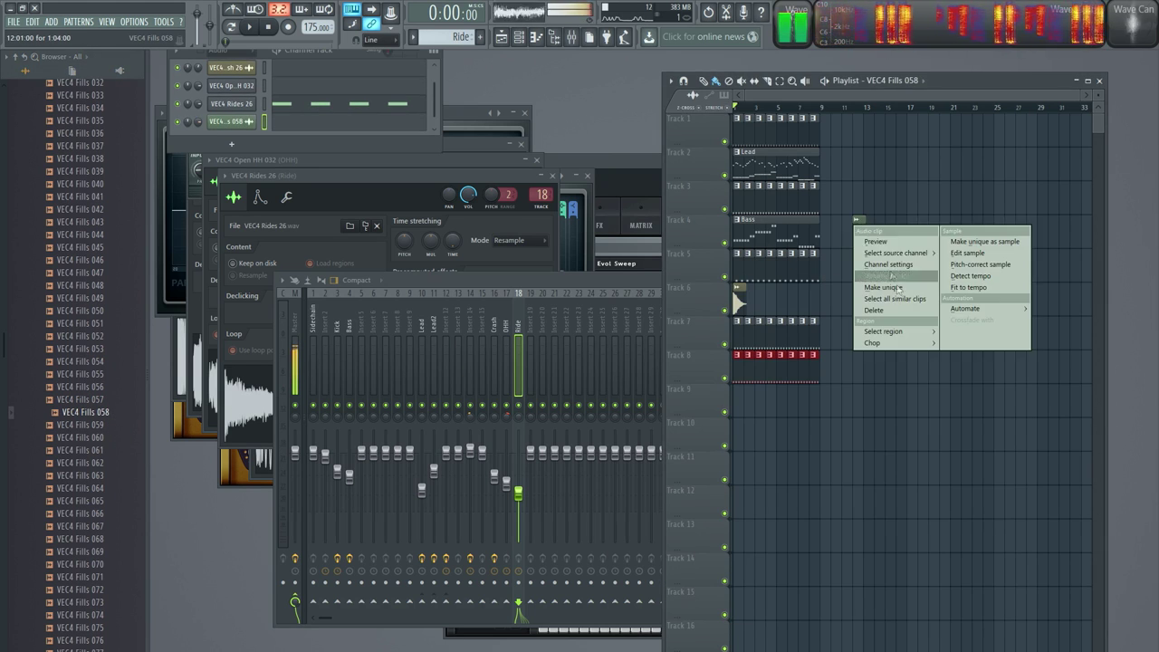
mouse_move(899, 346)
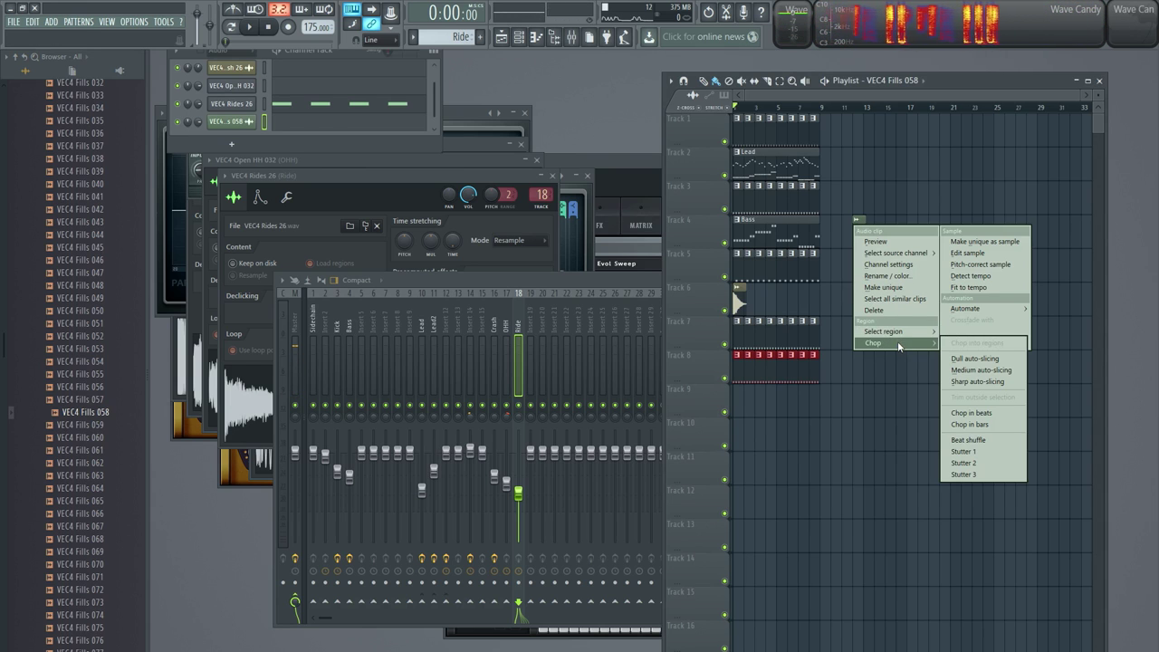
left_click(967, 287)
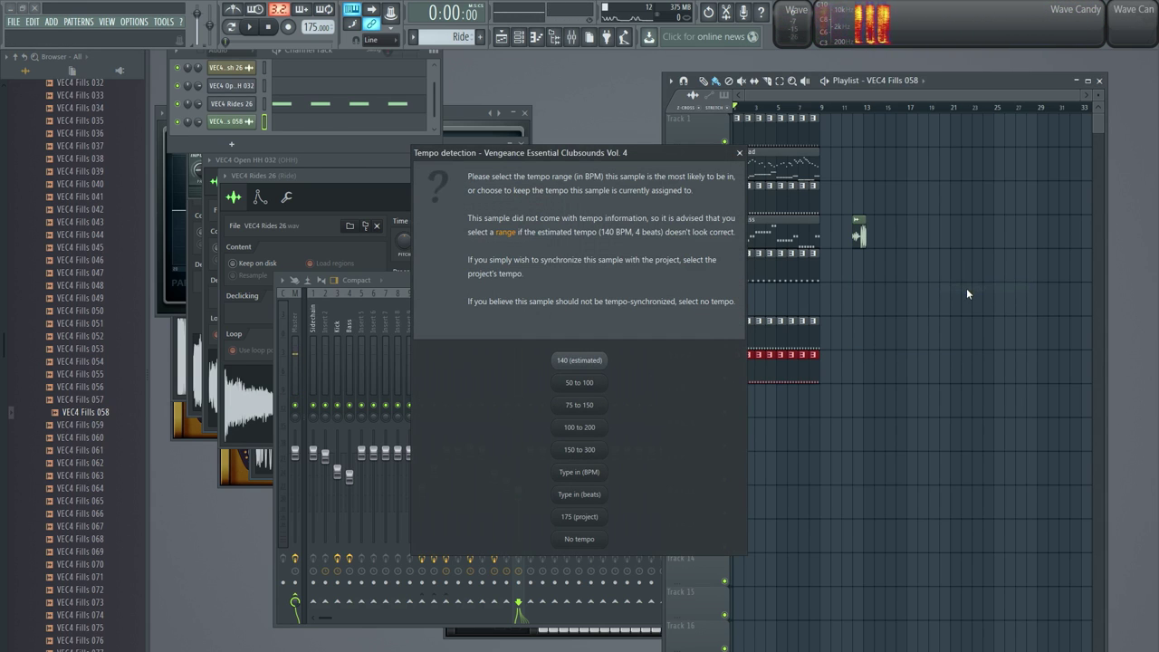
left_click(605, 472)
type("140")
key("Return")
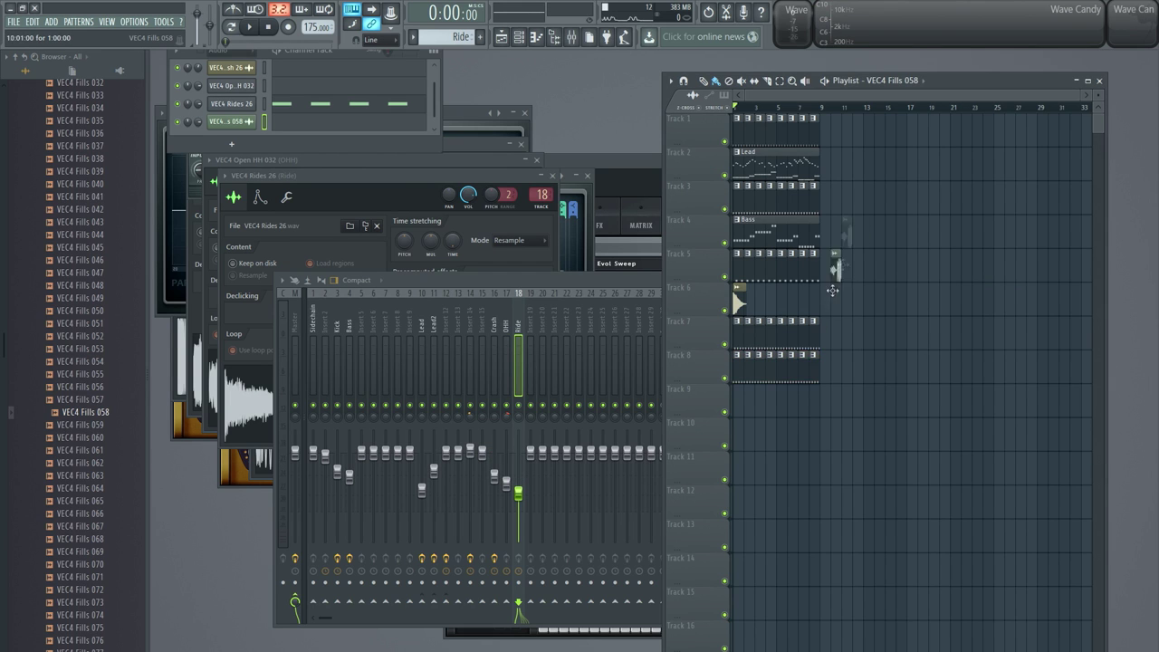
Step: Move the fill clip to bar 8 of playlist track 6 and route its channel to mixer track 20, named Fill, at a lowered level
double_click(812, 301)
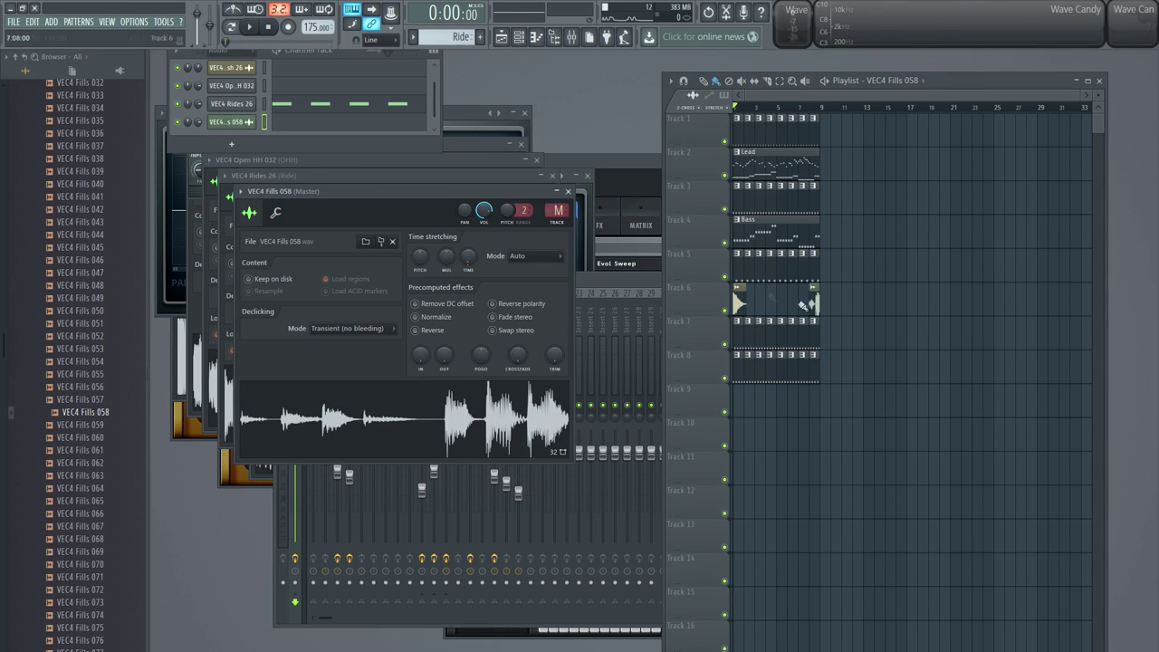
double_click(556, 209)
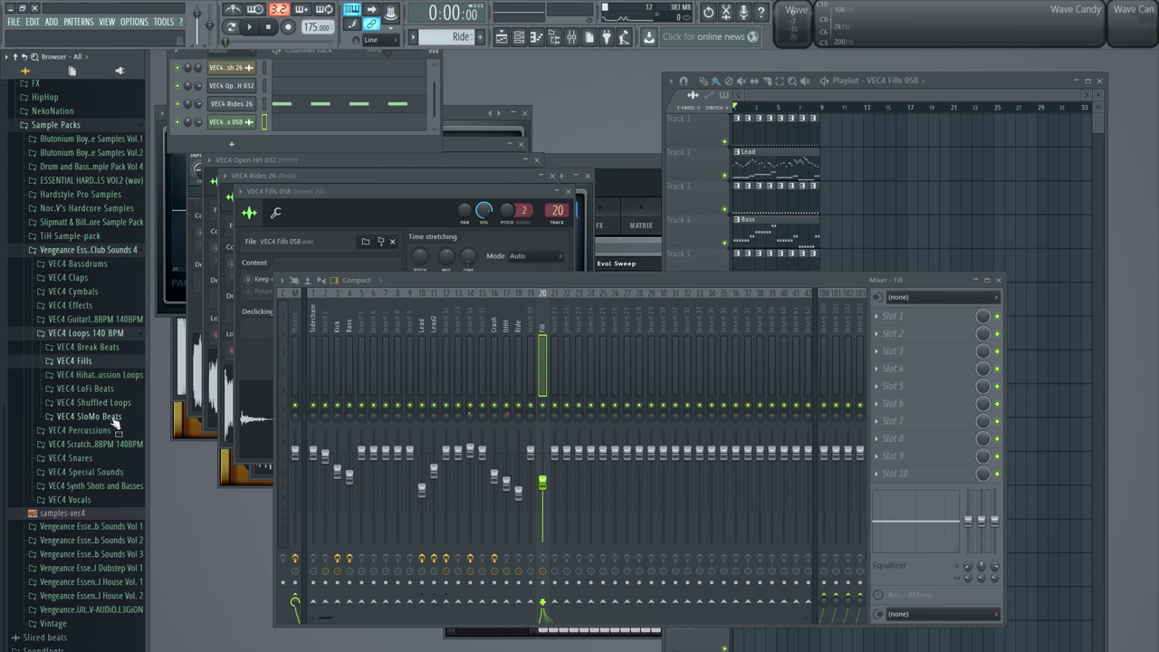
Step: Audition the loops in the VEC4 hi-hat and percussion loops folder, up to VEC4 Loops 201
left_click(112, 379)
scroll(105, 461, "down", 3)
left_click(103, 468)
scroll(104, 450, "down", 7)
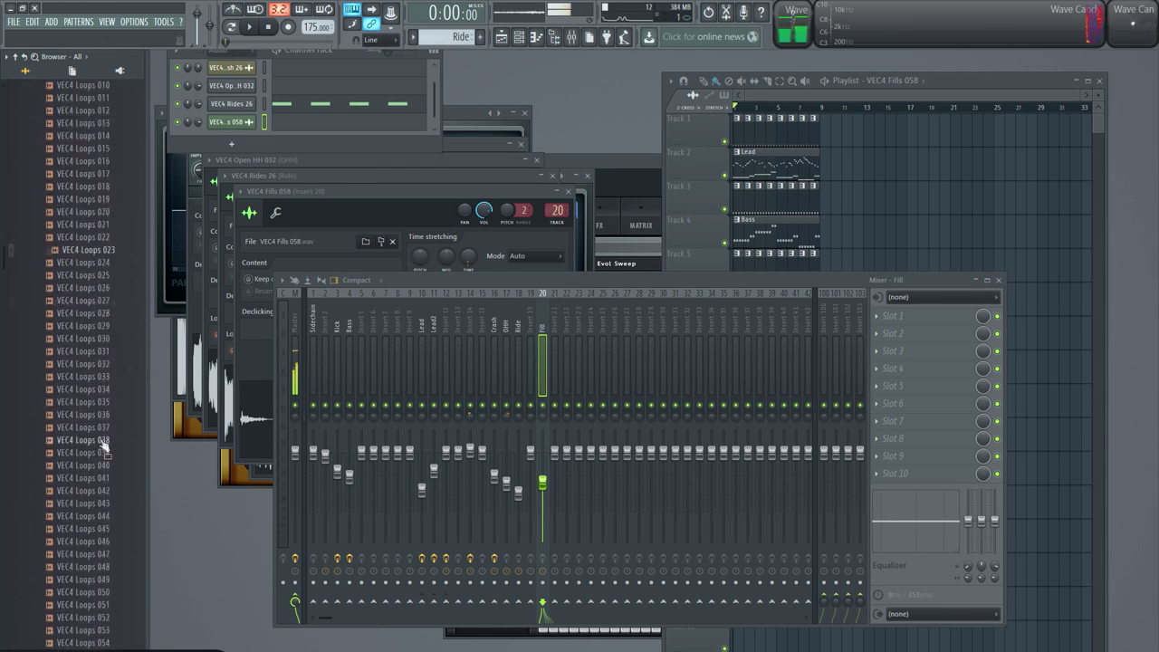
left_click(127, 391)
scroll(124, 399, "down", 1)
left_click(115, 440)
scroll(113, 442, "down", 3)
left_click(111, 439)
scroll(113, 442, "down", 4)
scroll(112, 443, "down", 5)
left_click(114, 441)
scroll(114, 442, "down", 4)
left_click(117, 431)
Step: Load VEC4 Loops 201 into a Slicex channel in a new pattern named Loop, play it and bring the channel rack into view
left_click(137, 260)
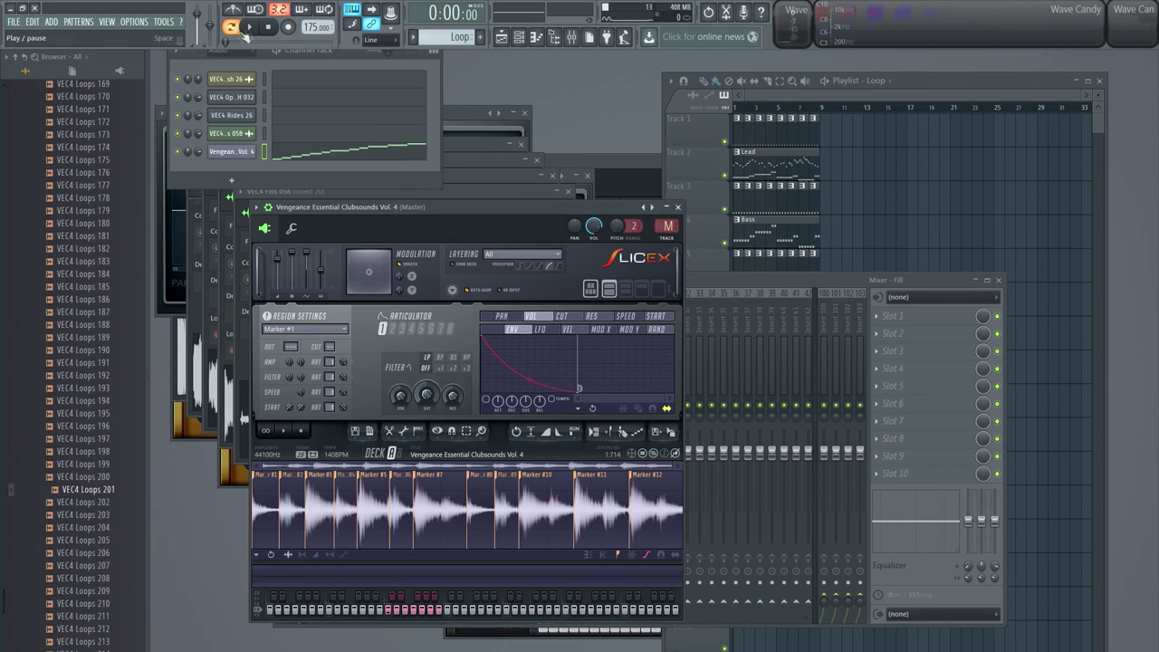
left_click(248, 26)
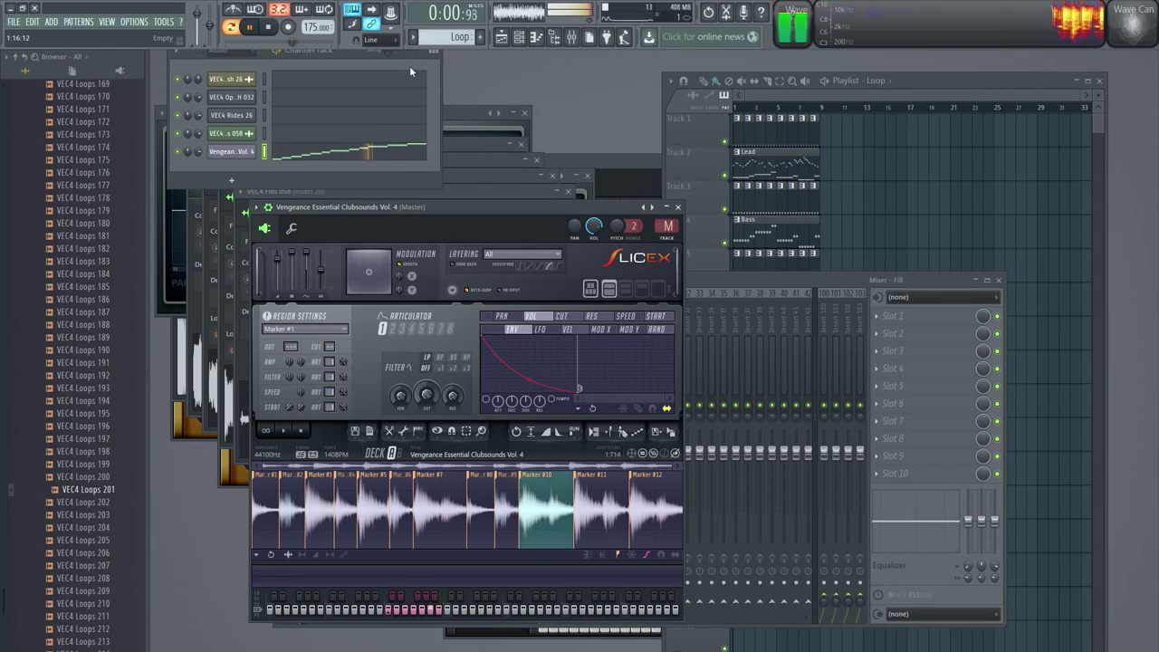
left_click_drag(346, 58, 378, 155)
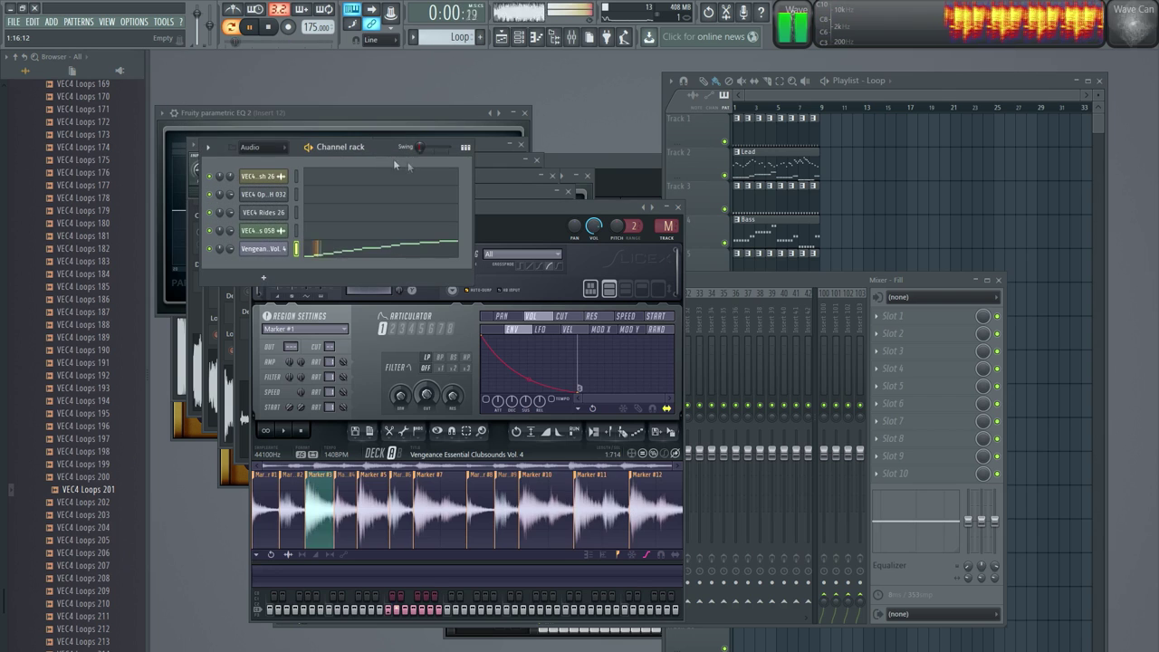
Step: Route the Slicex loop channel to mixer track 21 and name that track Loop
double_click(666, 228)
left_click_drag(666, 227, 666, 172)
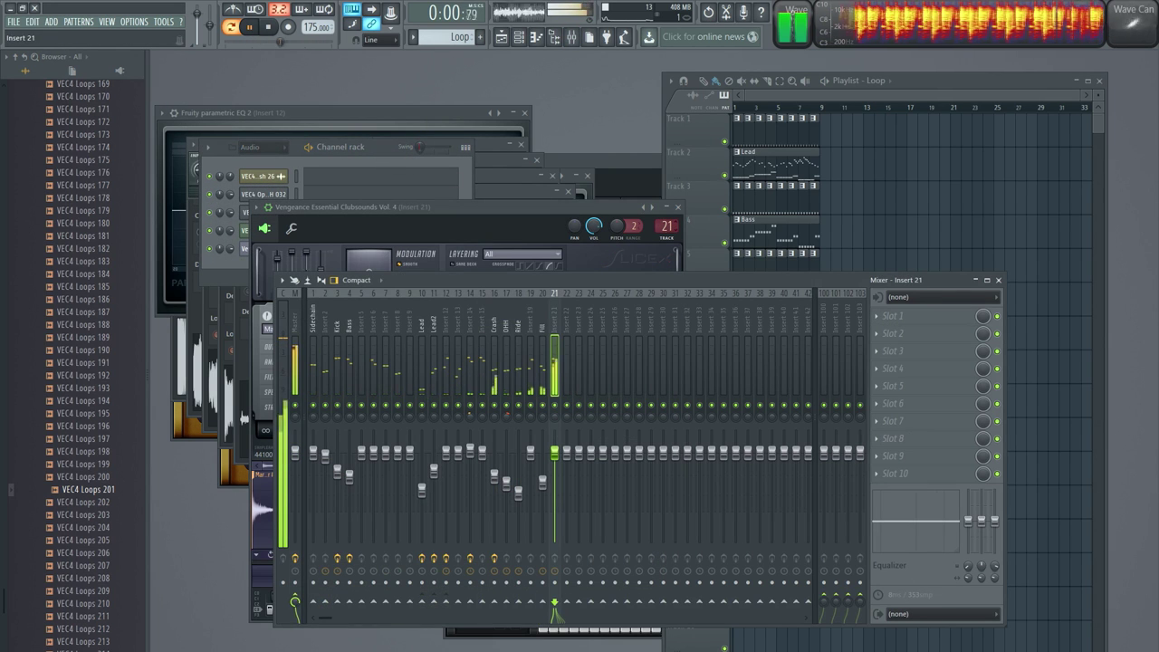
middle_click(553, 324)
type("Loop")
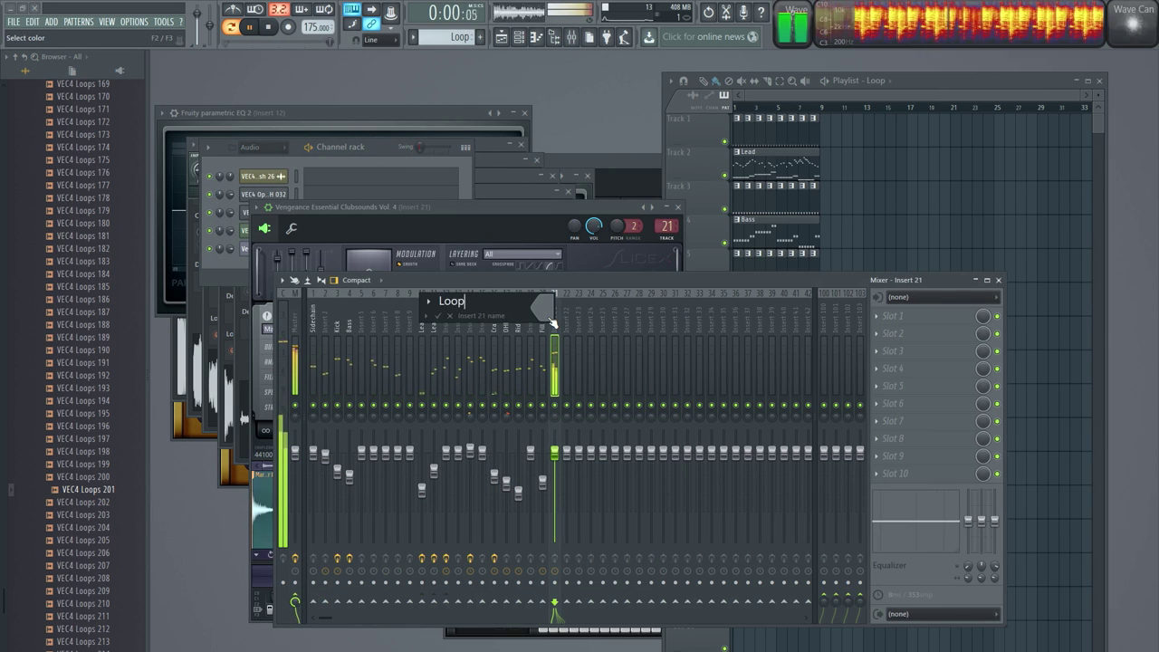
key("Return")
Step: Load Gross Beat in the first effect slot of the Loop track and choose its 1/4 Bt Gate volume preset
left_click(892, 315)
mouse_move(893, 332)
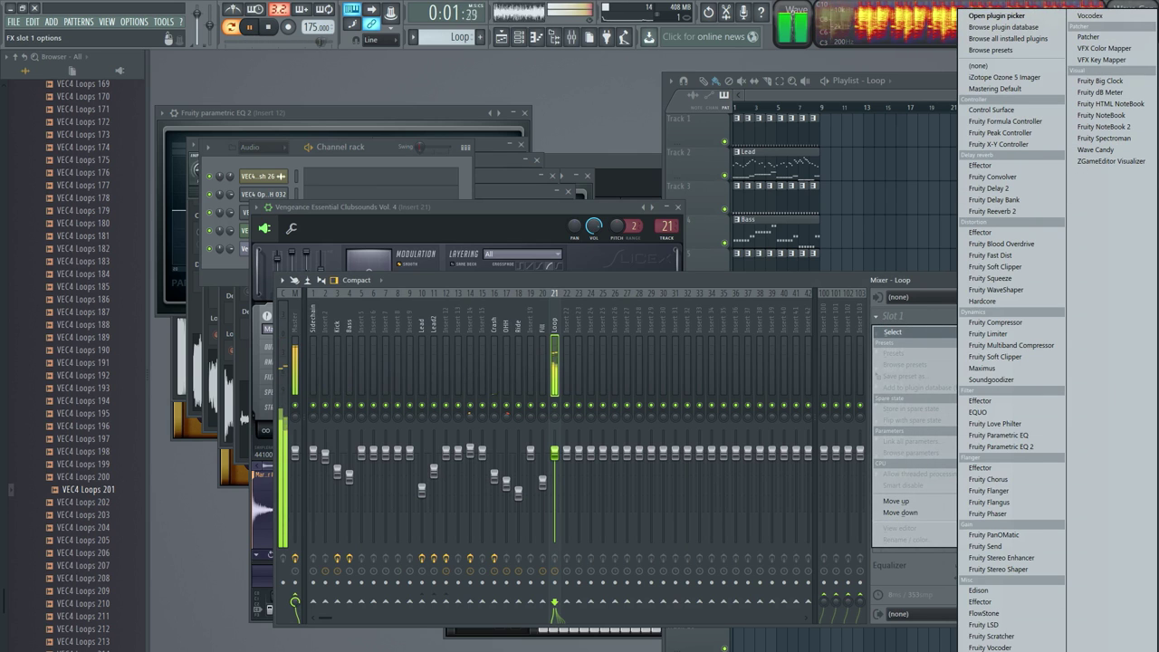
left_click(988, 650)
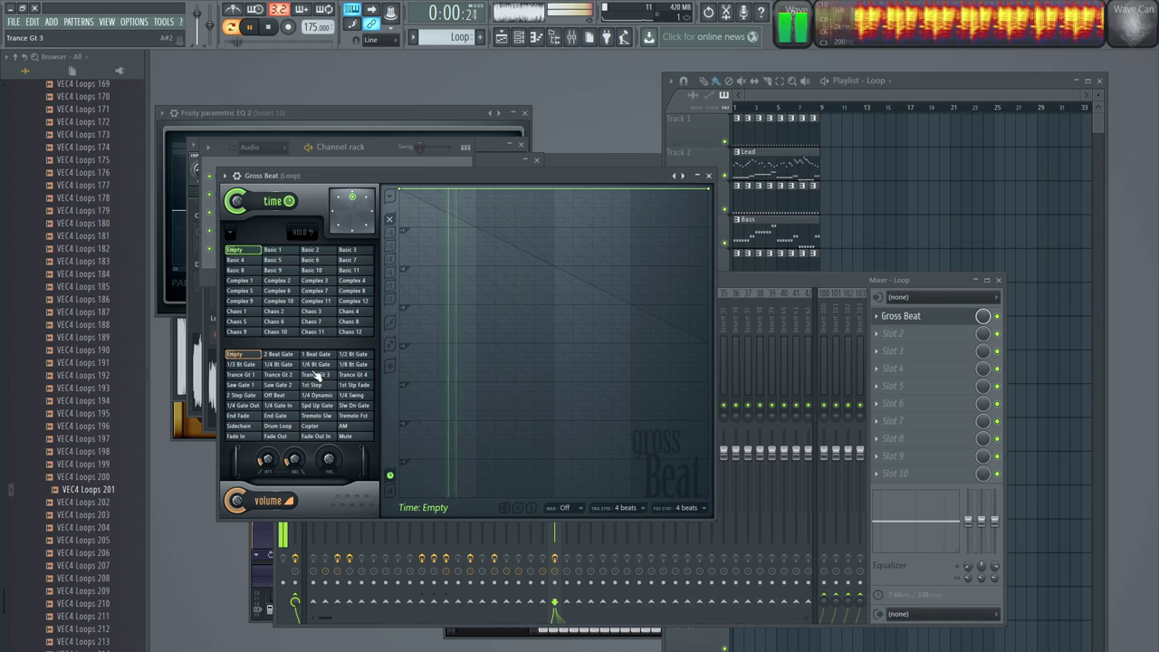
left_click(271, 367)
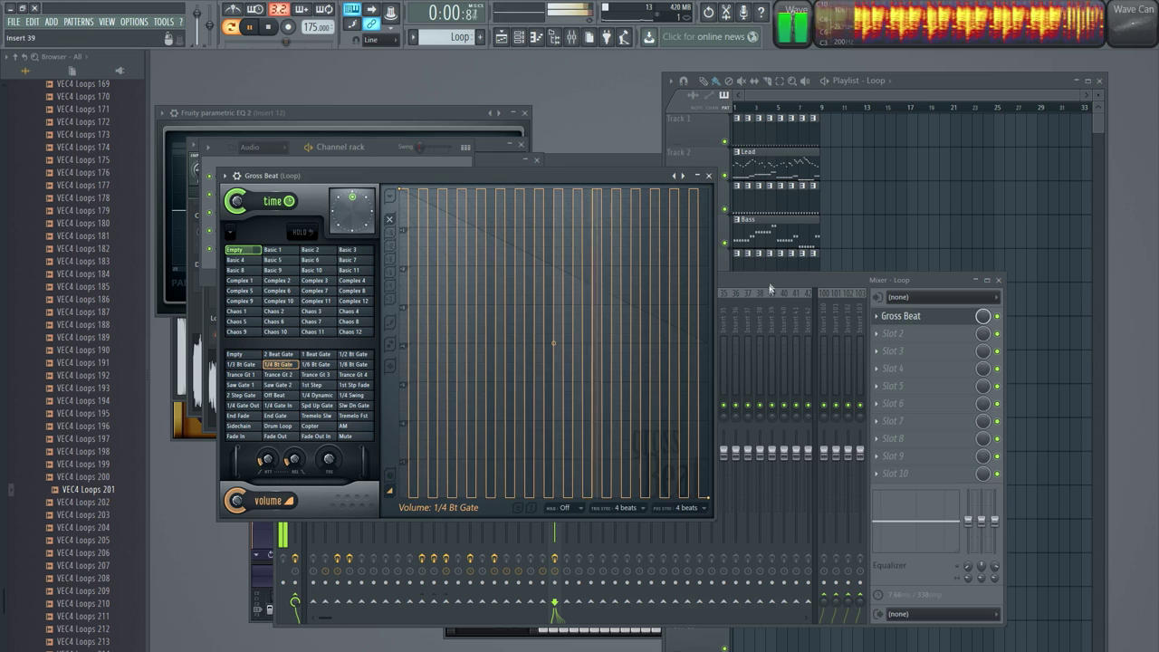
left_click(770, 283)
Step: Lower the Loop track to about -9.9 dB, then place the Loop pattern across bars 1 to 8 of playlist track 9 and play the song
left_click_drag(554, 452, 554, 458)
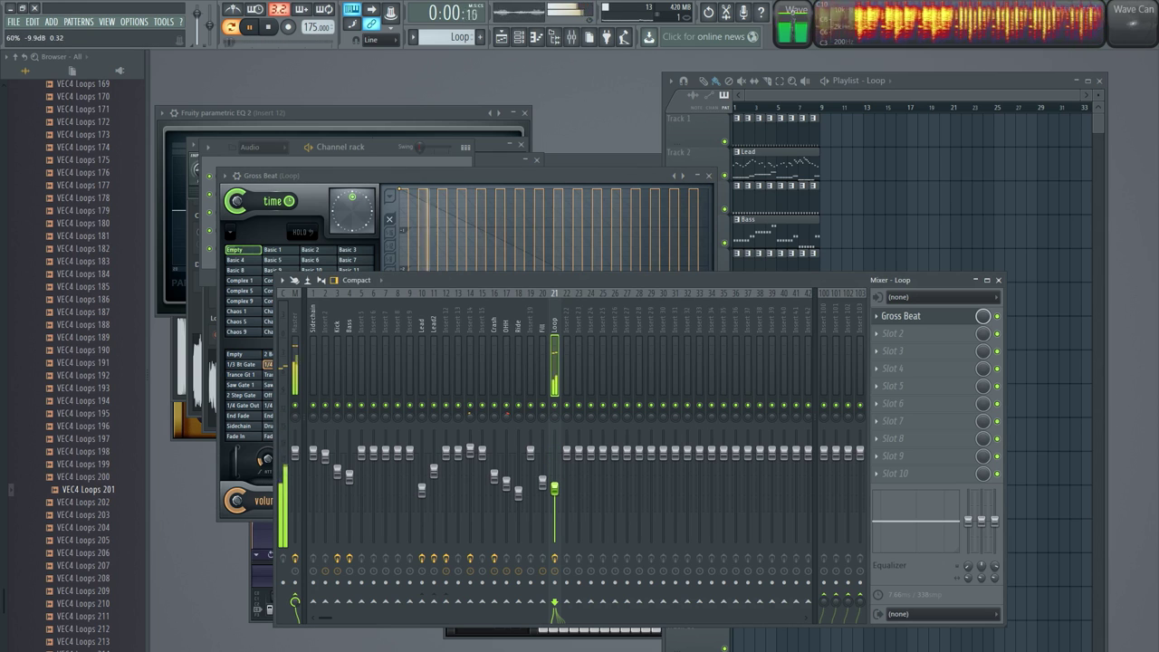
right_click(897, 245)
left_click_drag(811, 405, 735, 406)
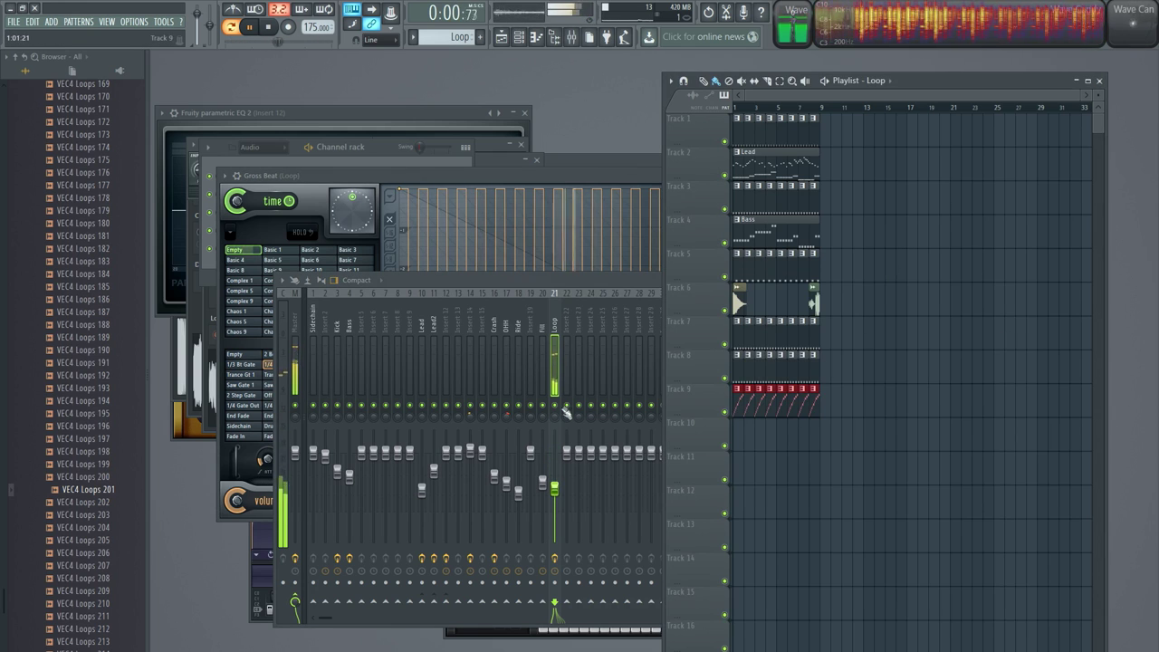
left_click(232, 28)
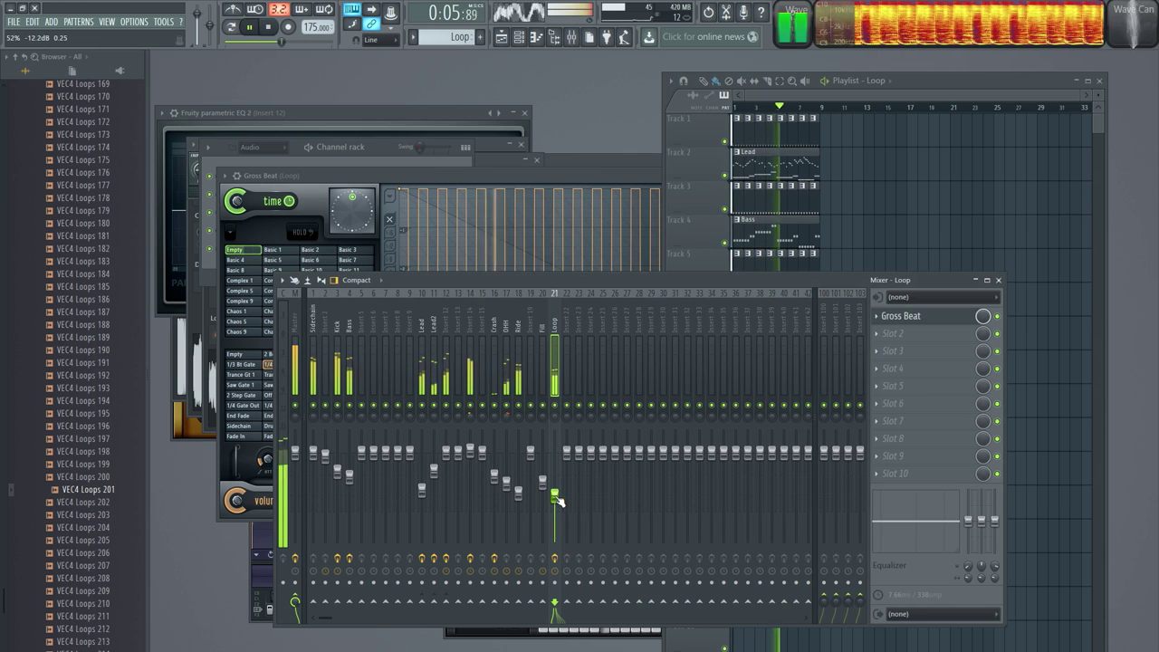
Step: Lower the Ride mixer track to about -17.3 dB and the Crash track to about -8.5 dB
left_click(518, 493)
left_click_drag(518, 493, 521, 512)
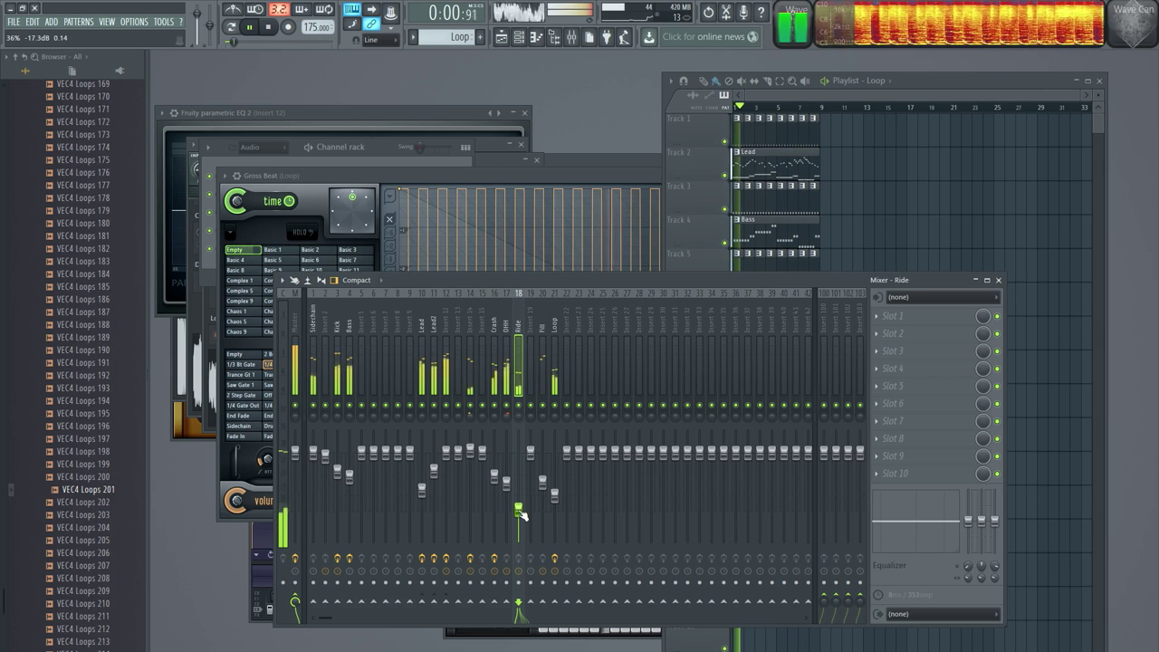
left_click(491, 477)
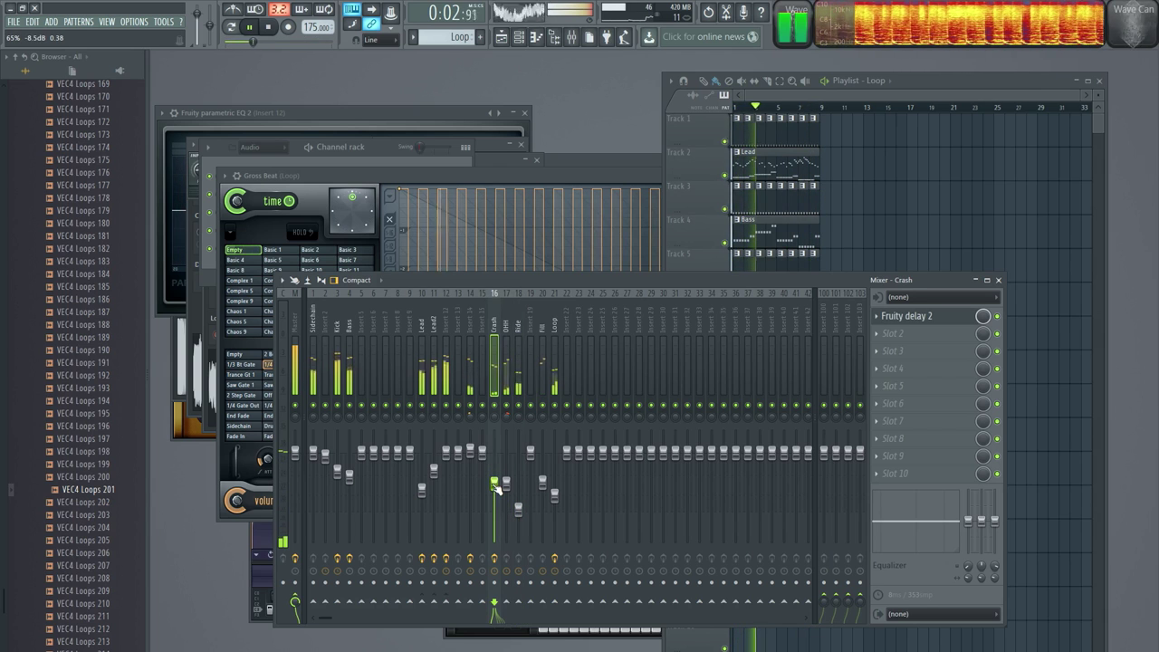
Step: Name mixer track 14 Snare
left_click(467, 328)
double_click(471, 330)
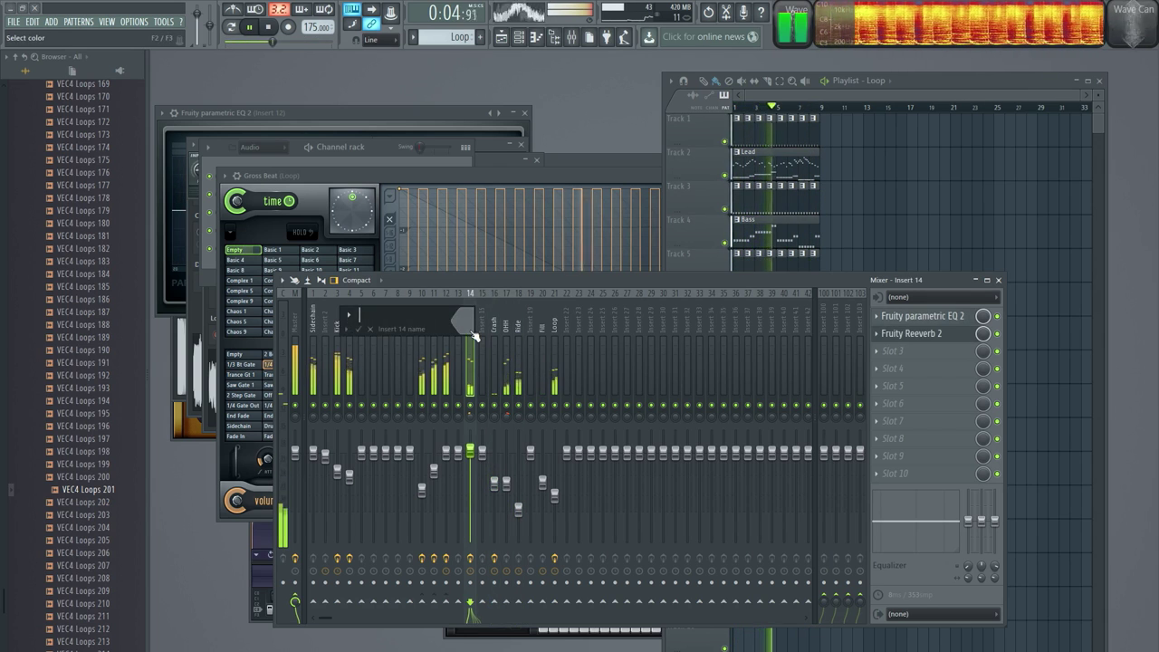
type("Snare")
key("Return")
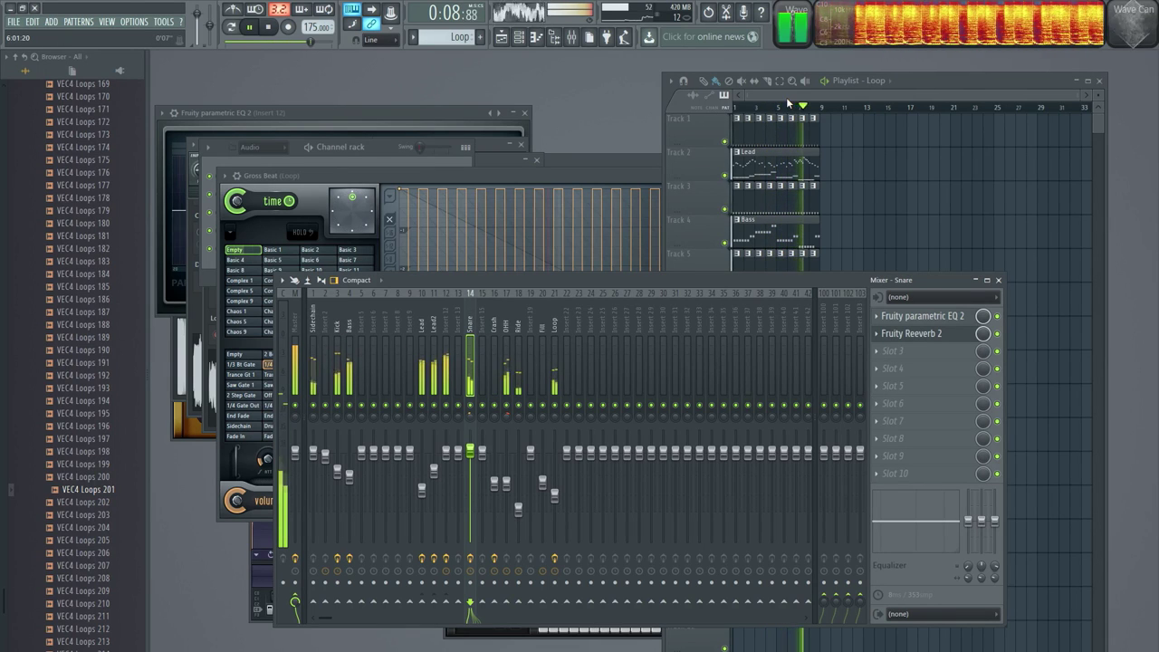
Step: Lower the Fill mixer track to about -9.6 dB and the Loop track further while the song plays, and bring up the channel rack
left_click(789, 97)
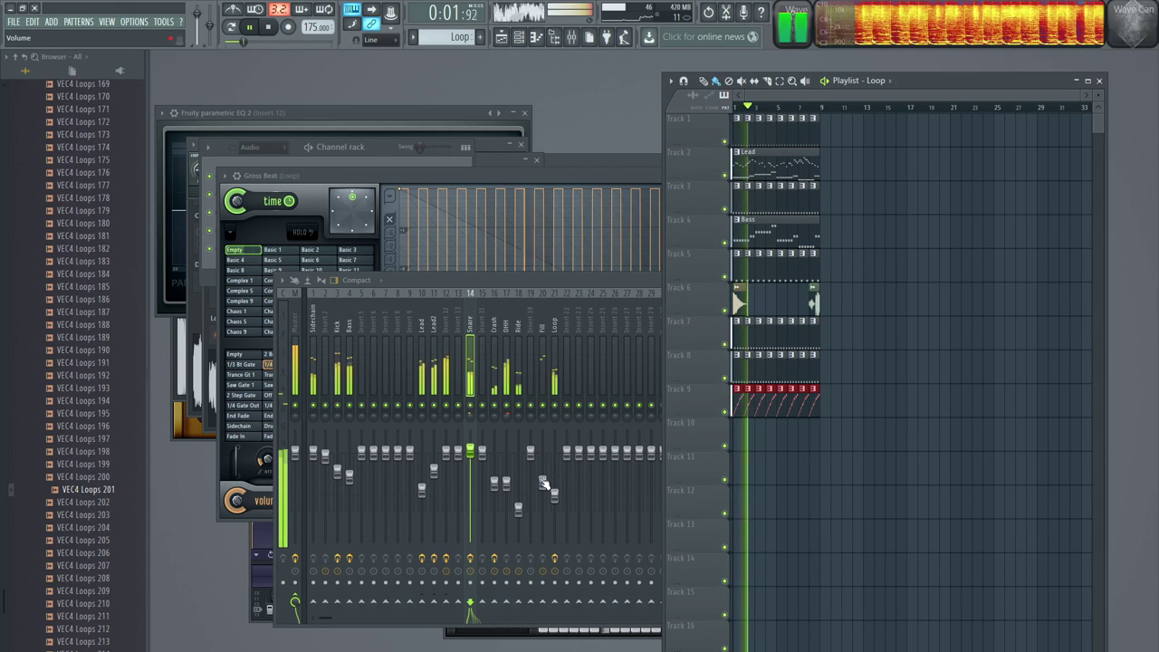
left_click_drag(544, 483, 543, 489)
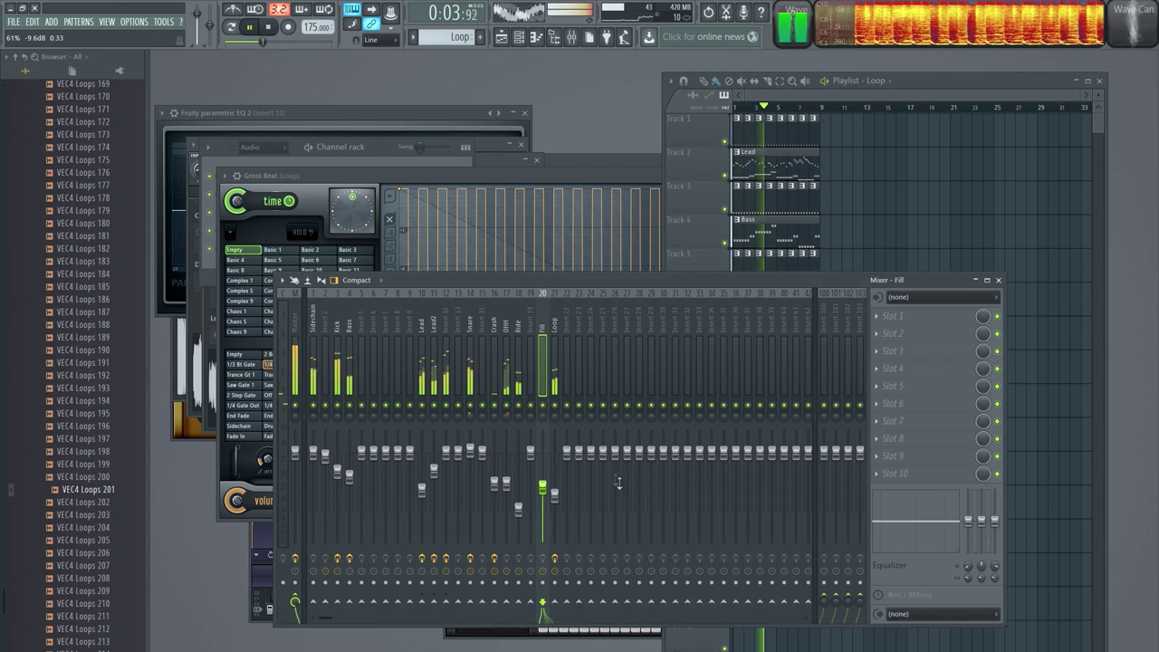
left_click_drag(554, 494, 562, 513)
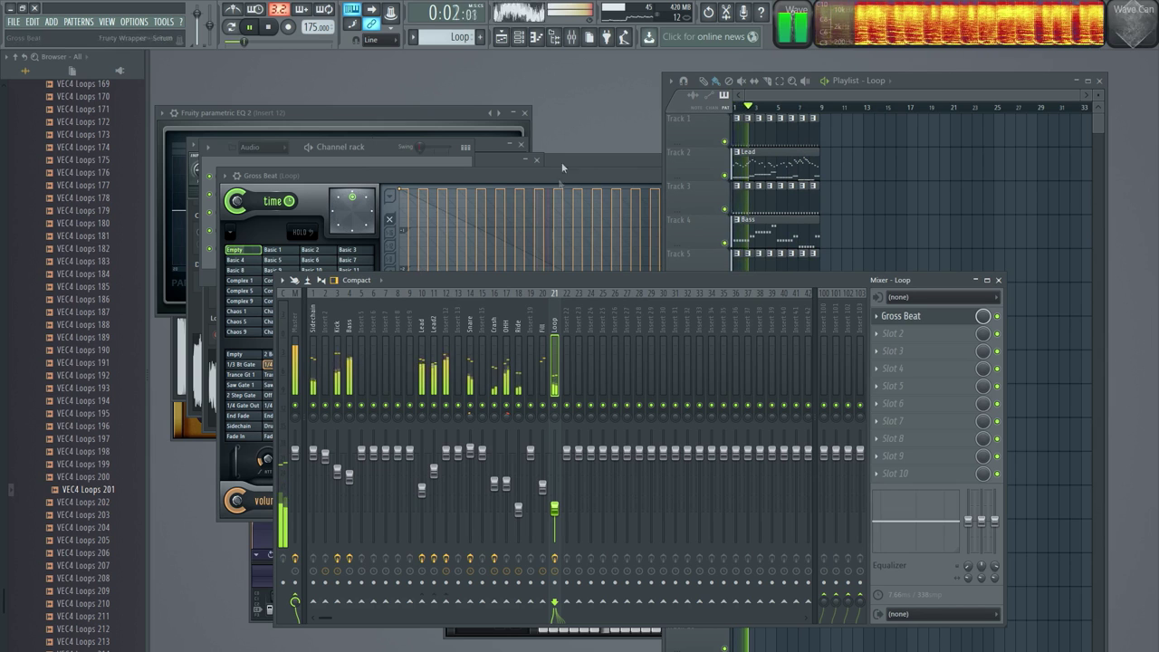
key("F6")
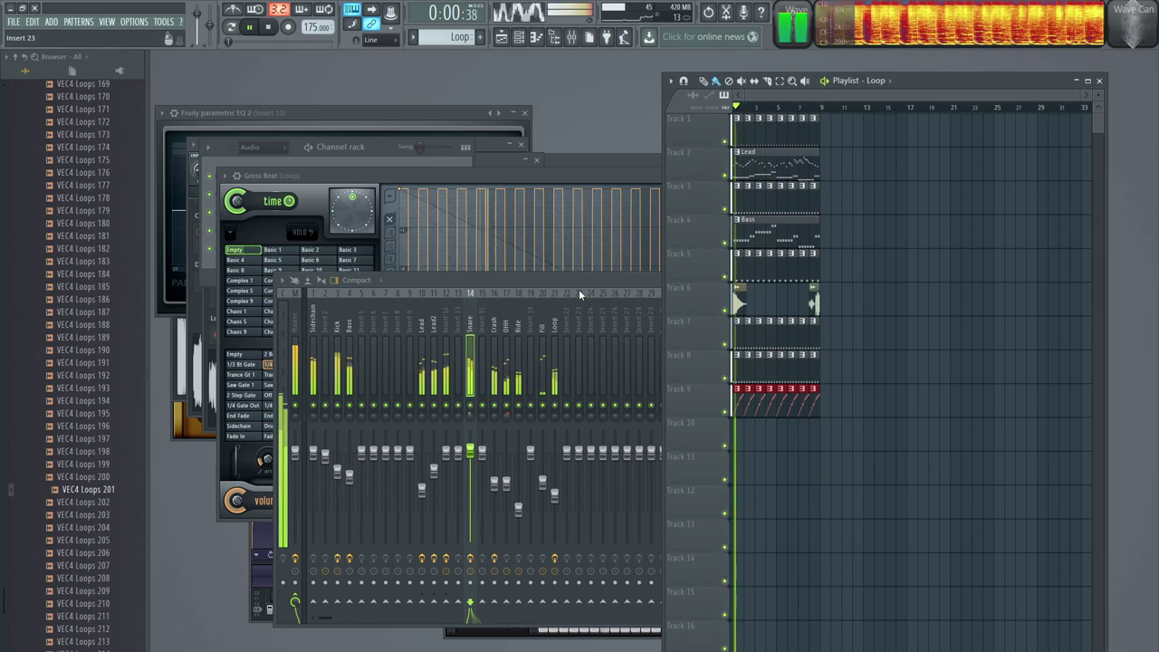
left_click(543, 482)
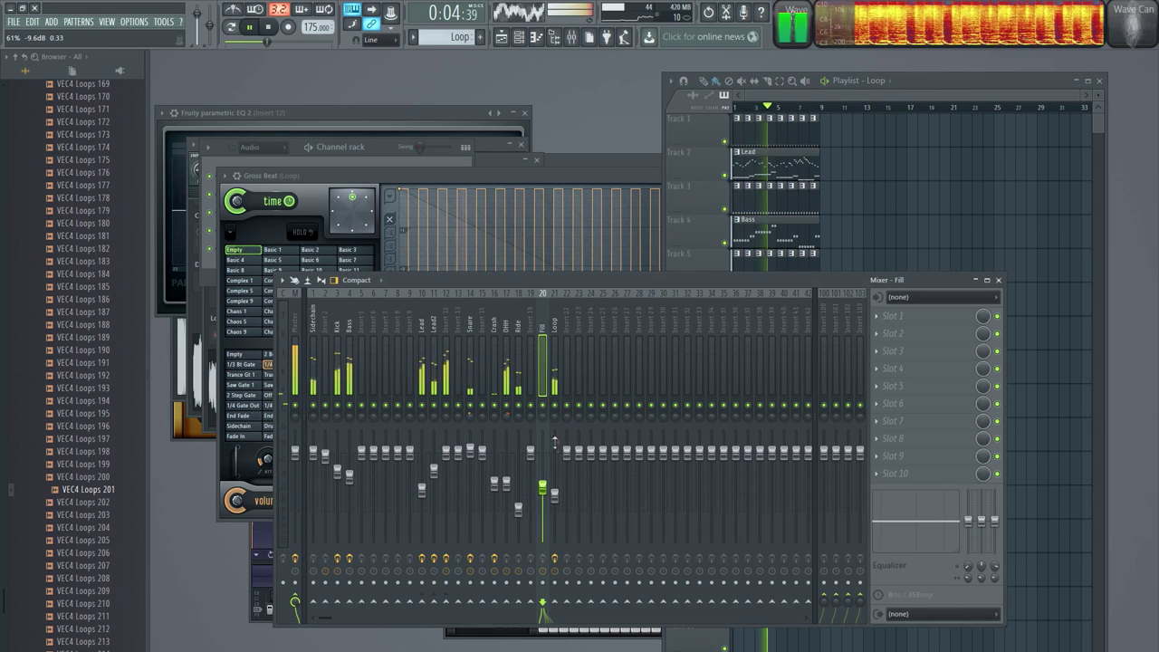
left_click(555, 496)
left_click_drag(561, 505, 560, 511)
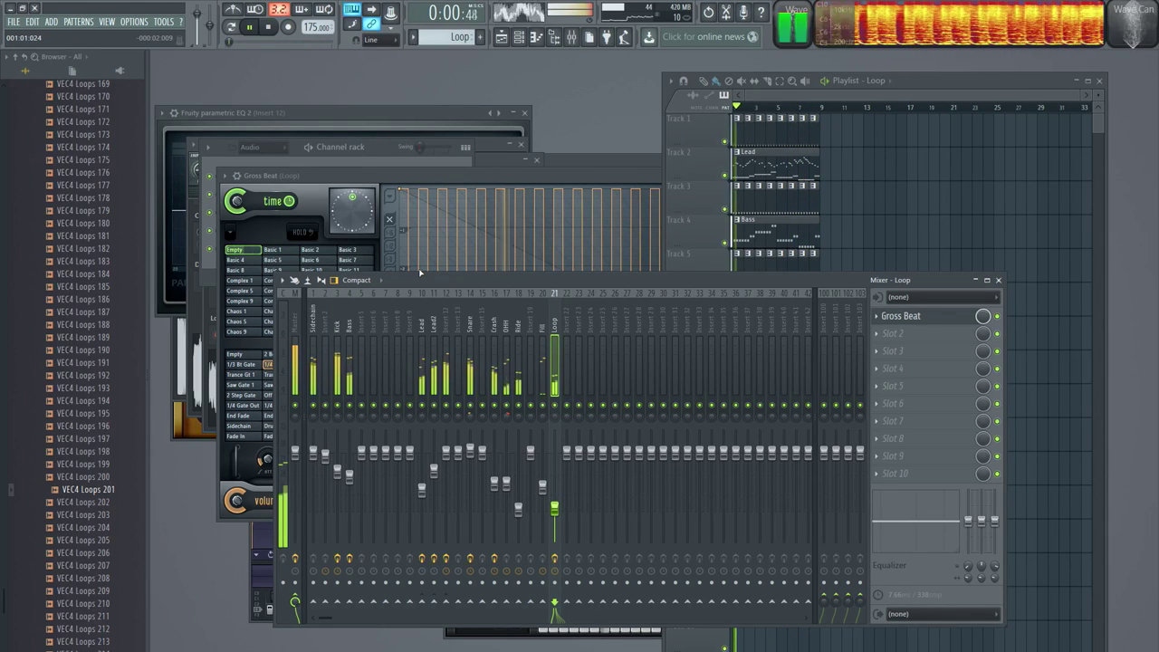
key("F6")
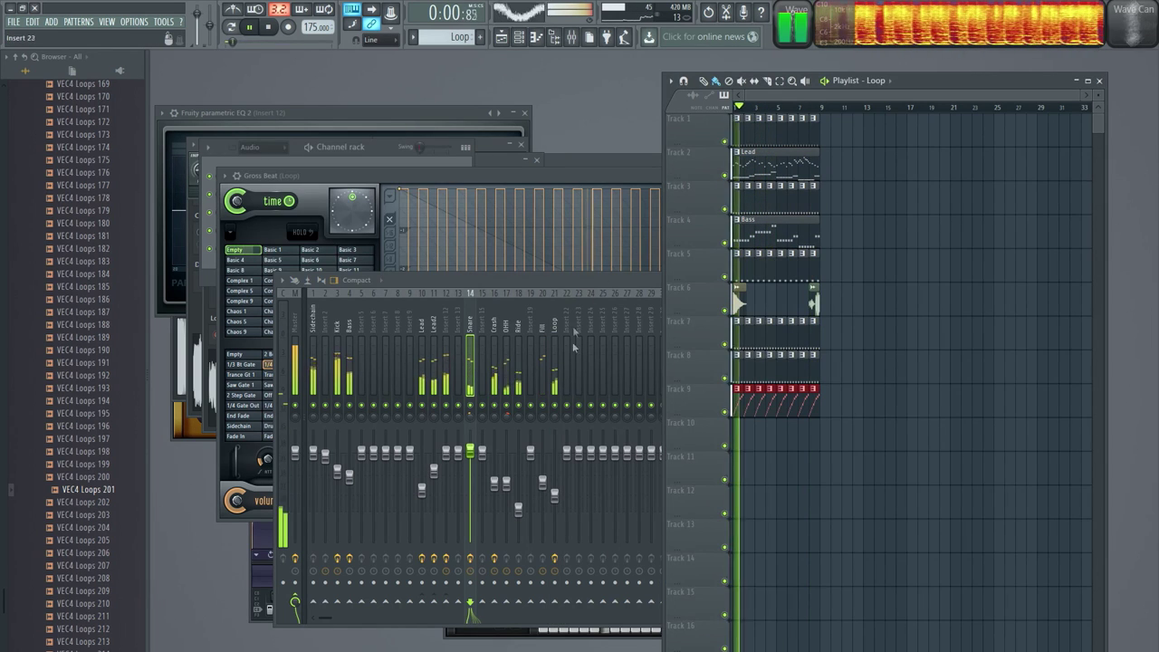
left_click_drag(543, 484, 543, 491)
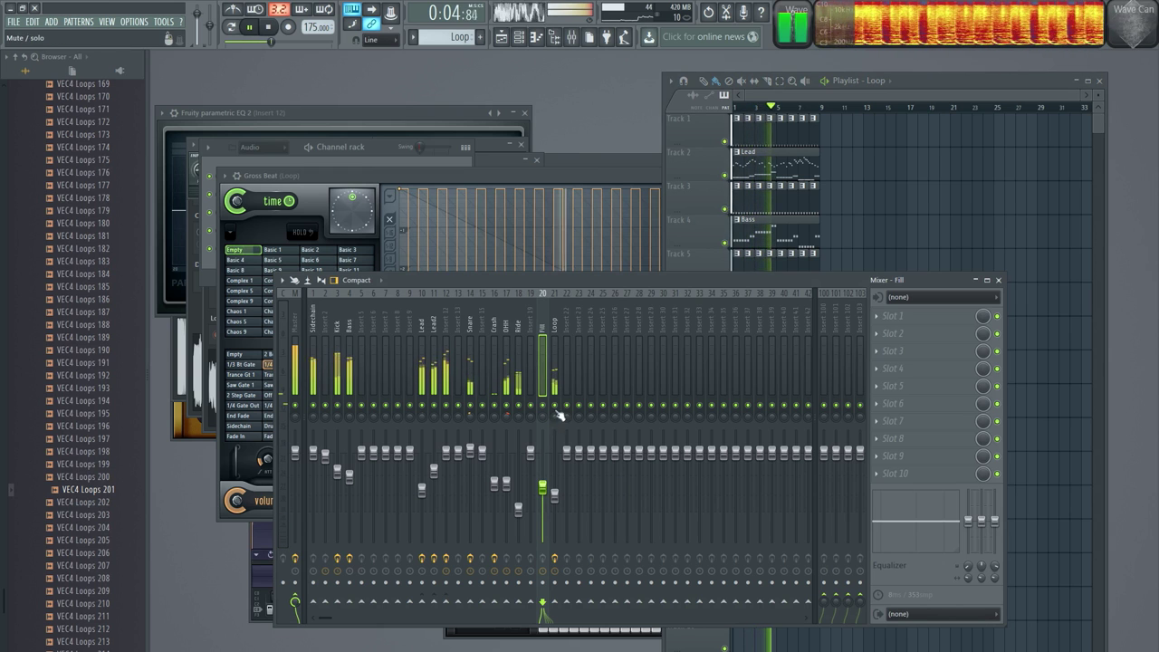
left_click_drag(555, 495, 562, 512)
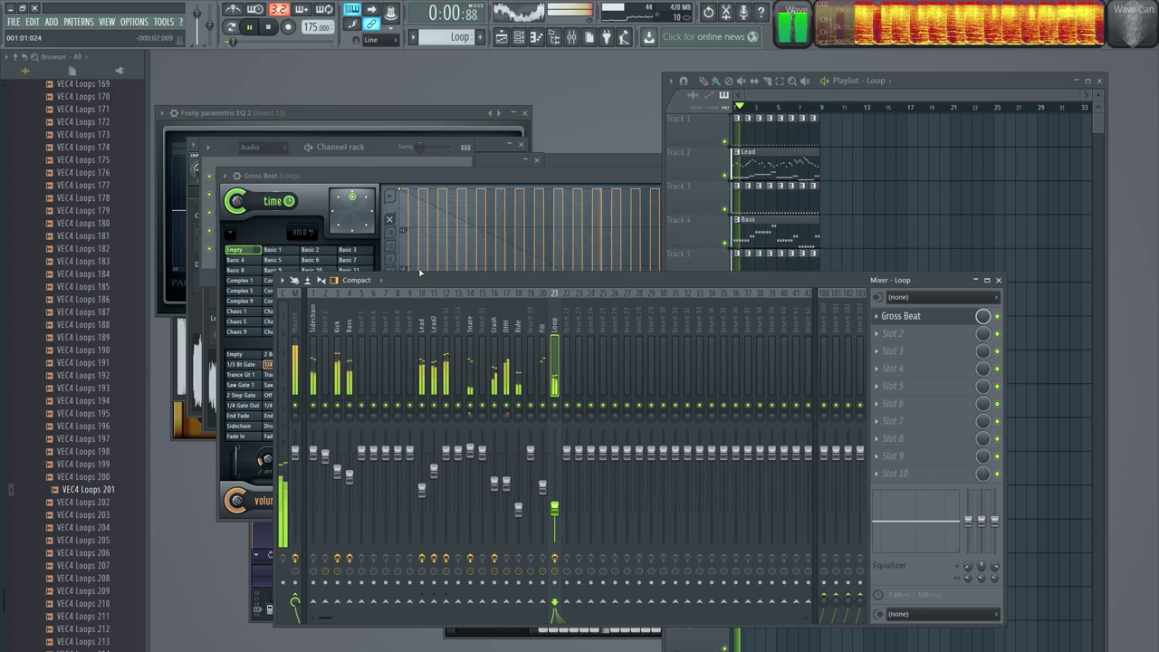
key("F6")
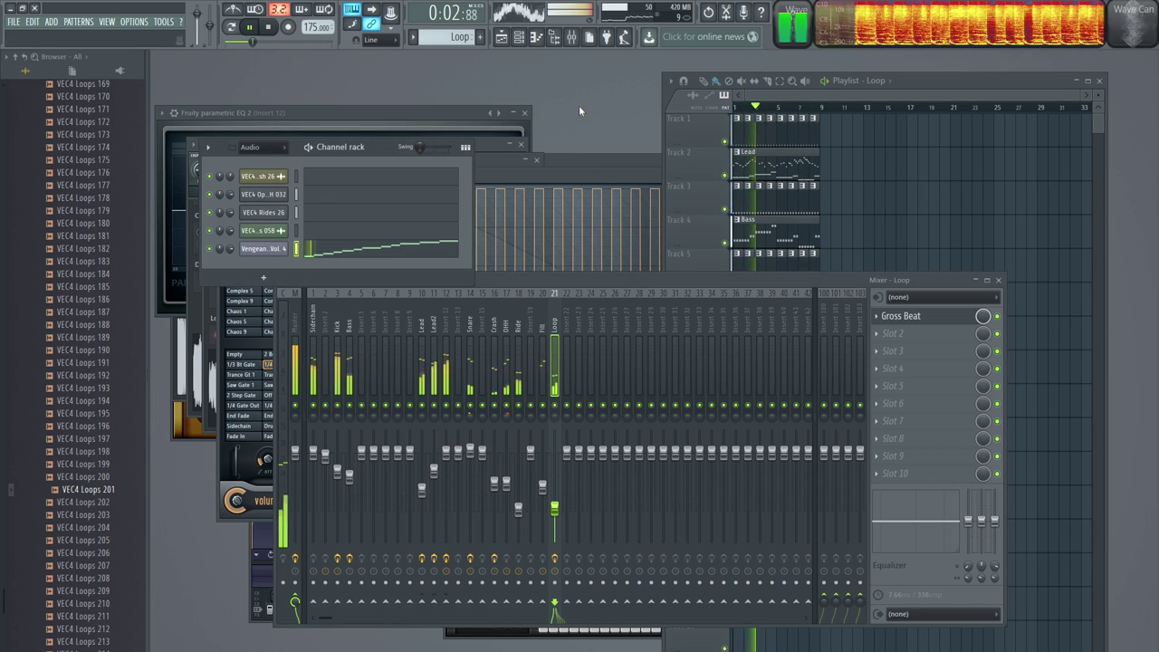